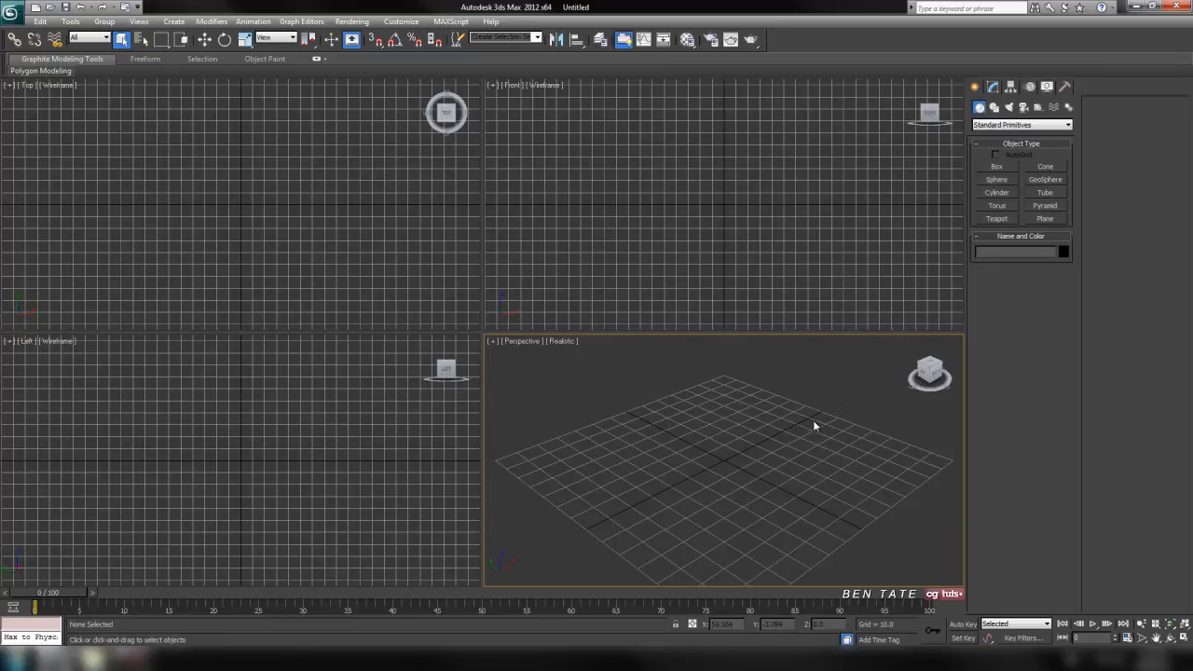
Review the Ballistic Shield FRONT and Ballistic_Shield reference images in Windows Photo Viewer, and switch back to 3ds Max
middle_drag(805, 457, 784, 417)
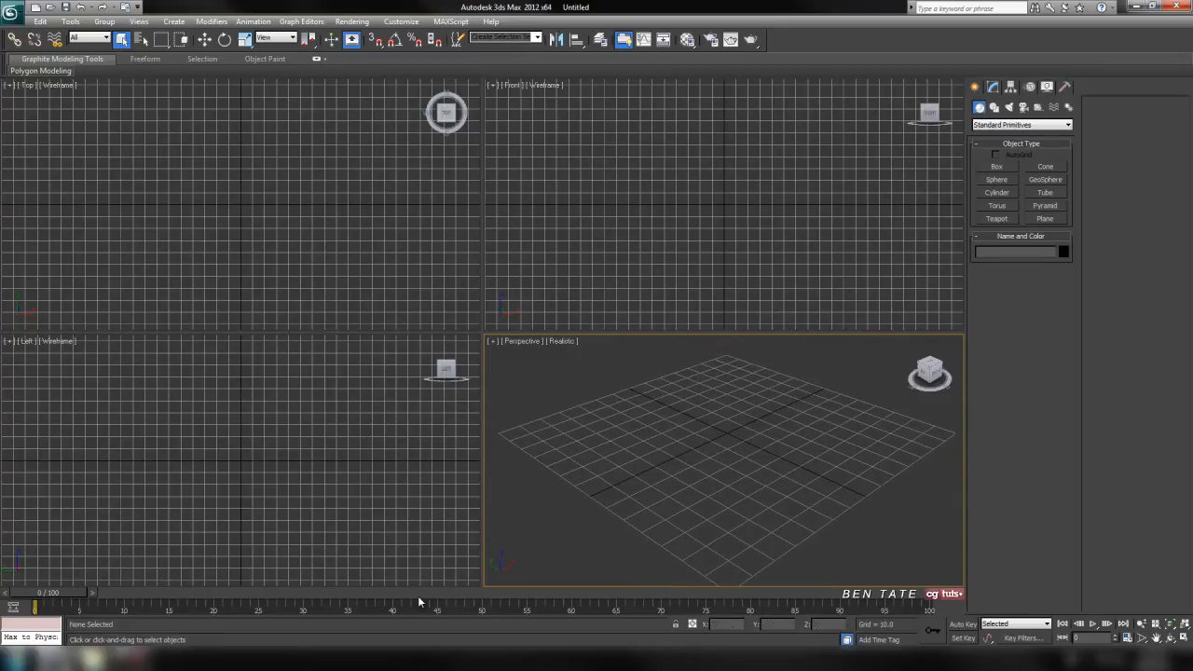
click(85, 659)
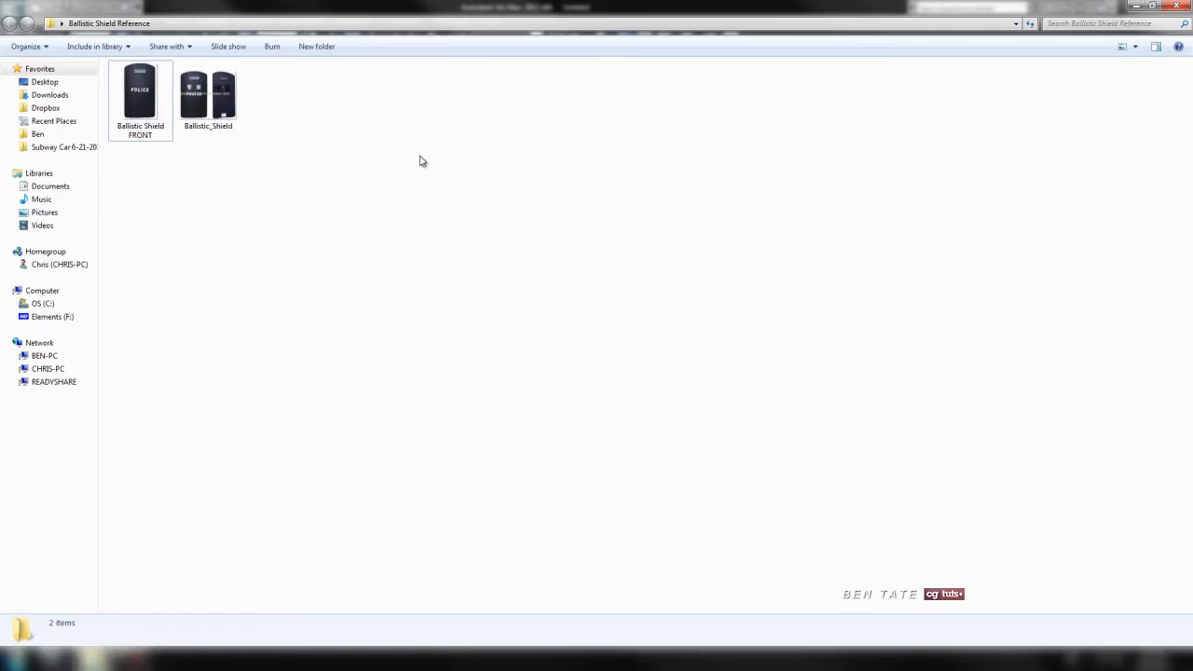
click(166, 113)
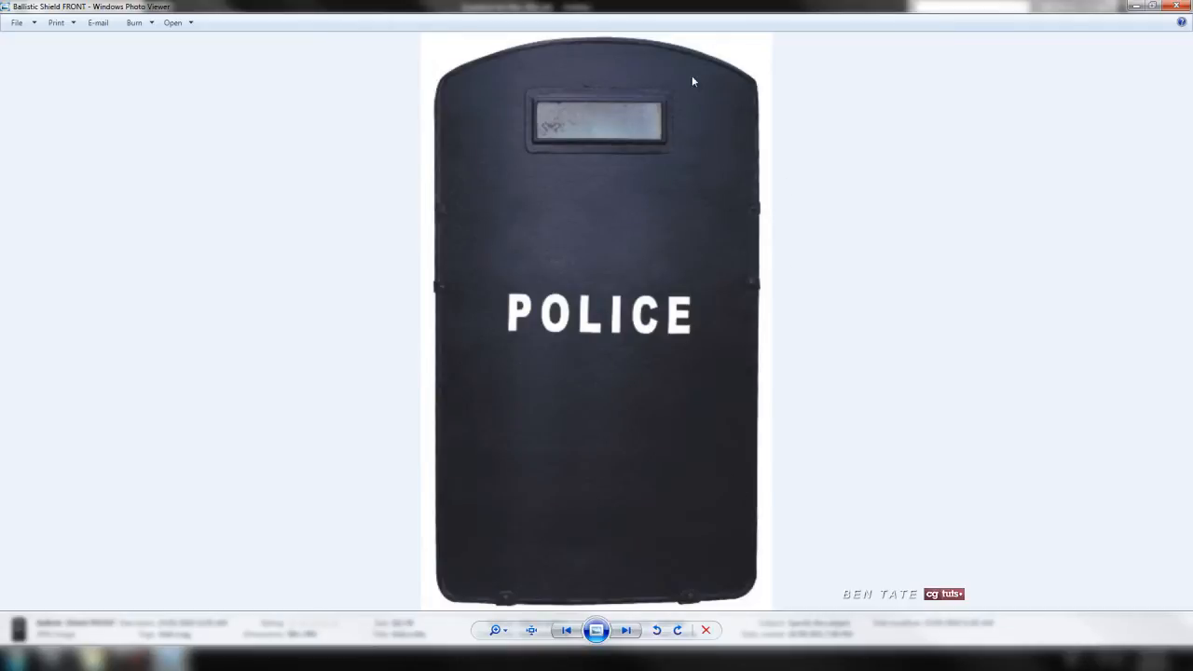
click(625, 630)
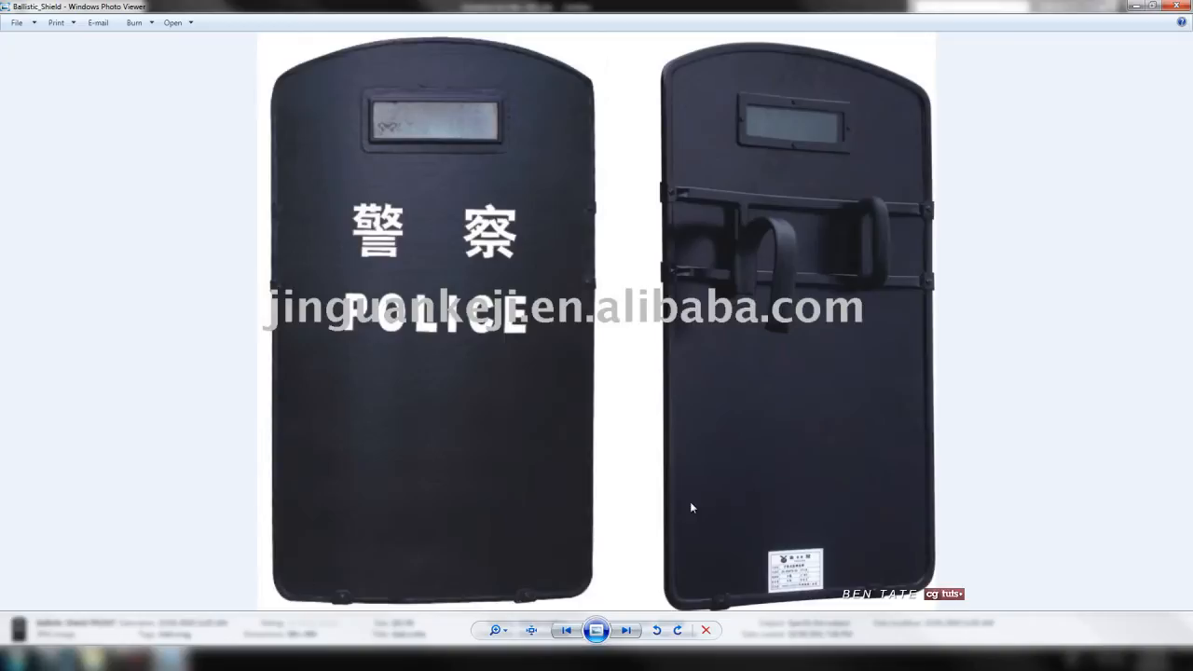
click(55, 660)
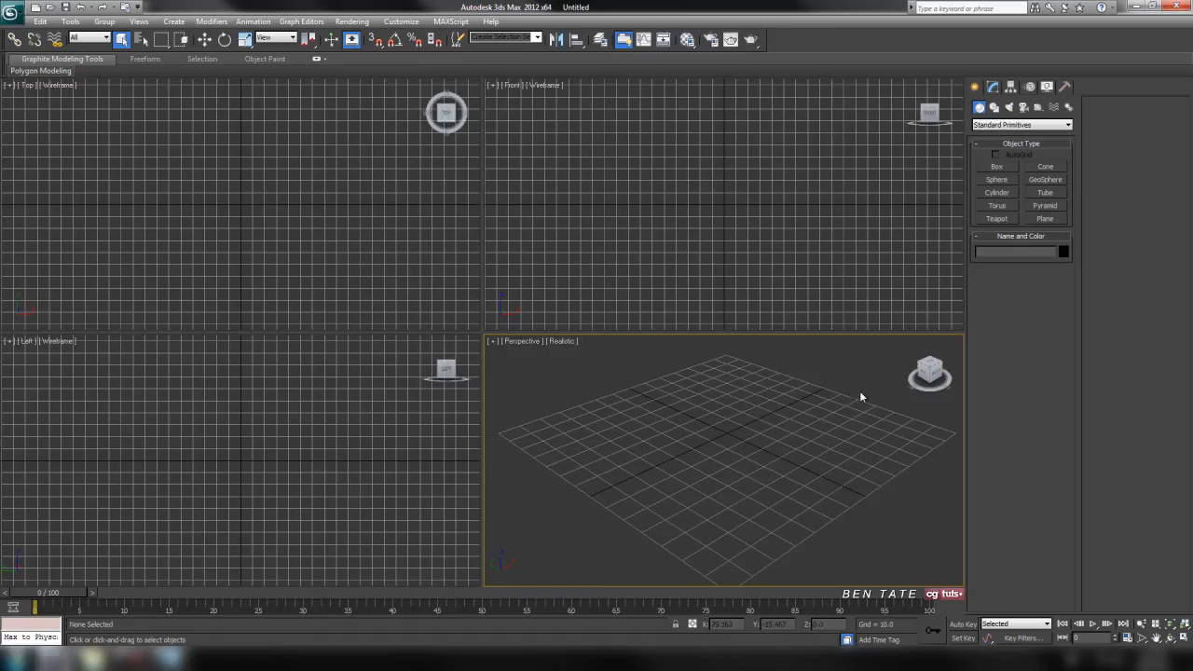
Set the intensity of the Grids interface color to 80 in the user interface customization and close the dialog
scroll(689, 404, up, 3)
scroll(729, 403, down, 3)
middle_drag(728, 400, 723, 401)
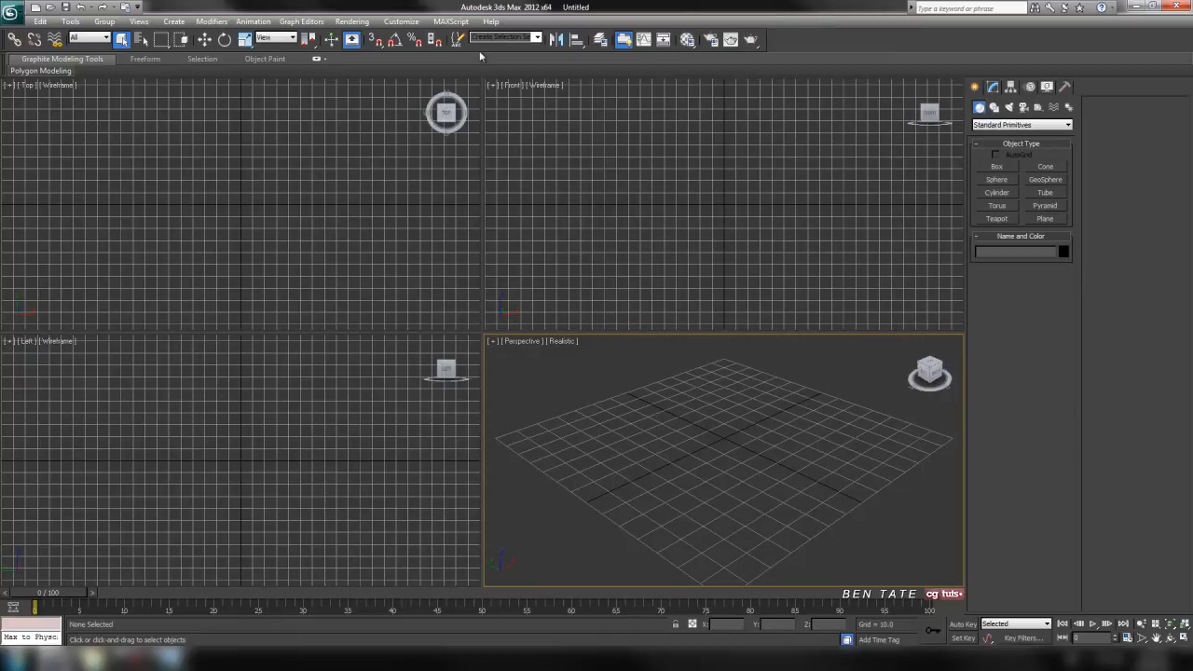
click(418, 24)
click(418, 38)
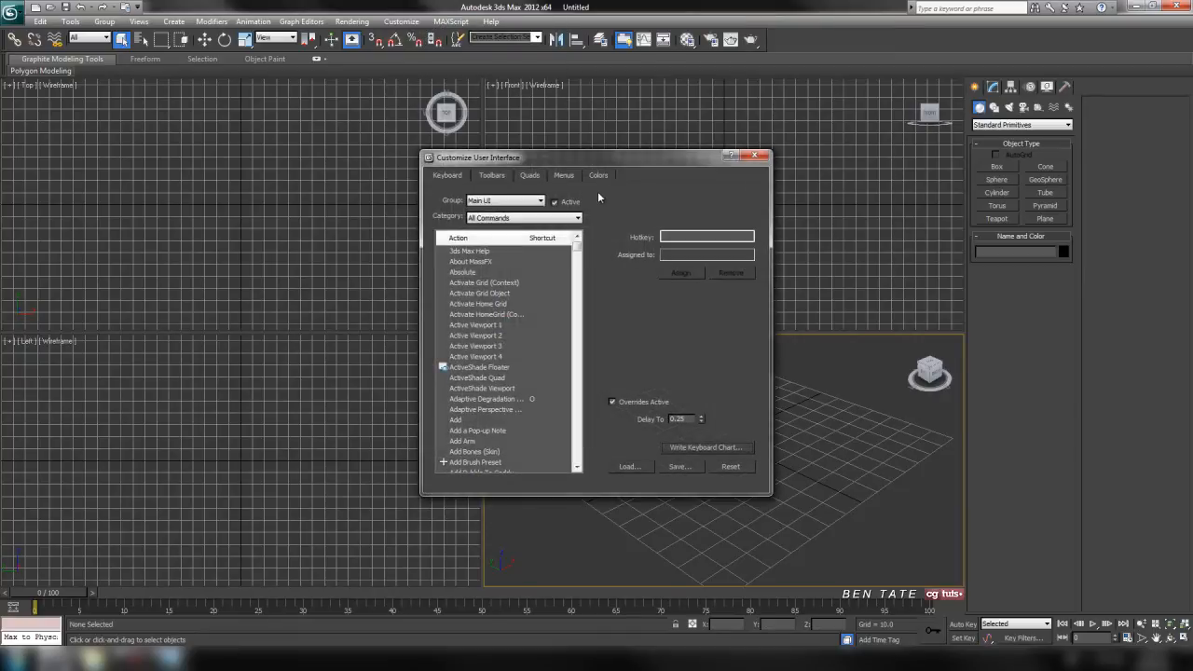
click(597, 176)
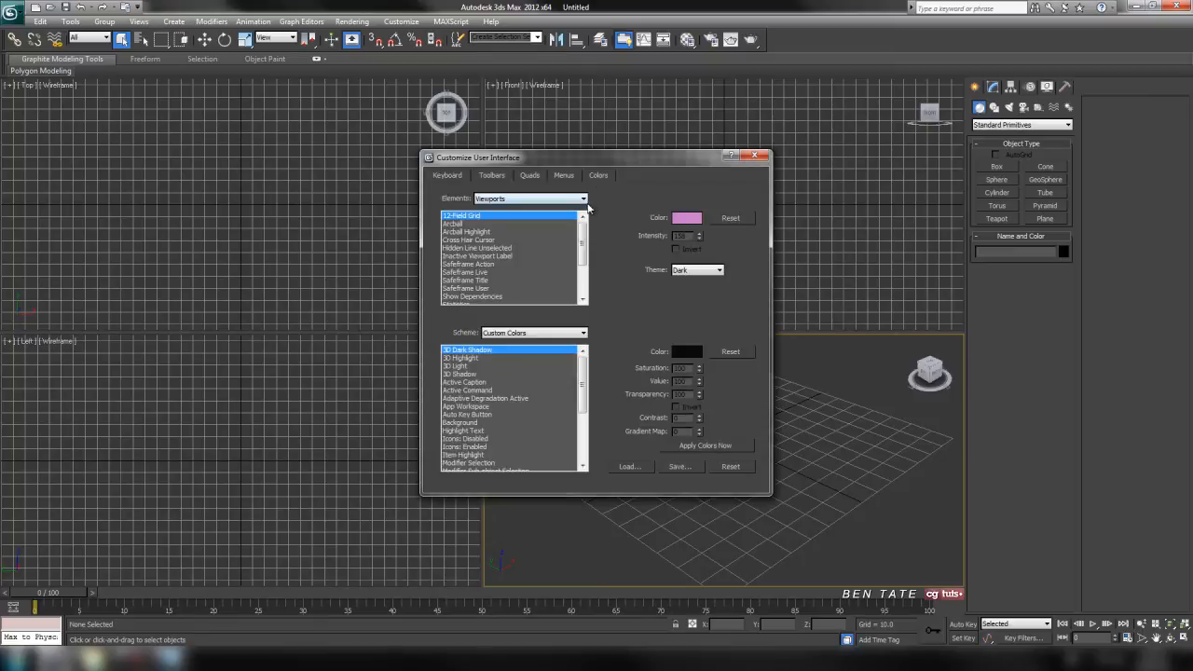
click(583, 198)
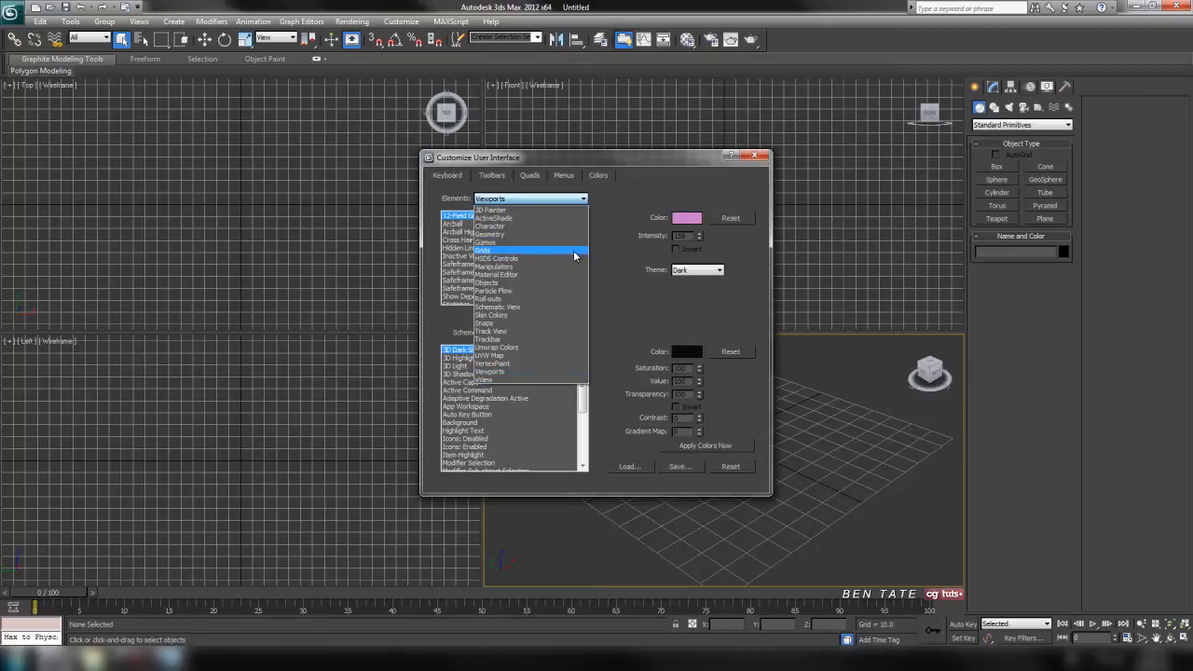
click(544, 253)
double_click(682, 235)
text(80)
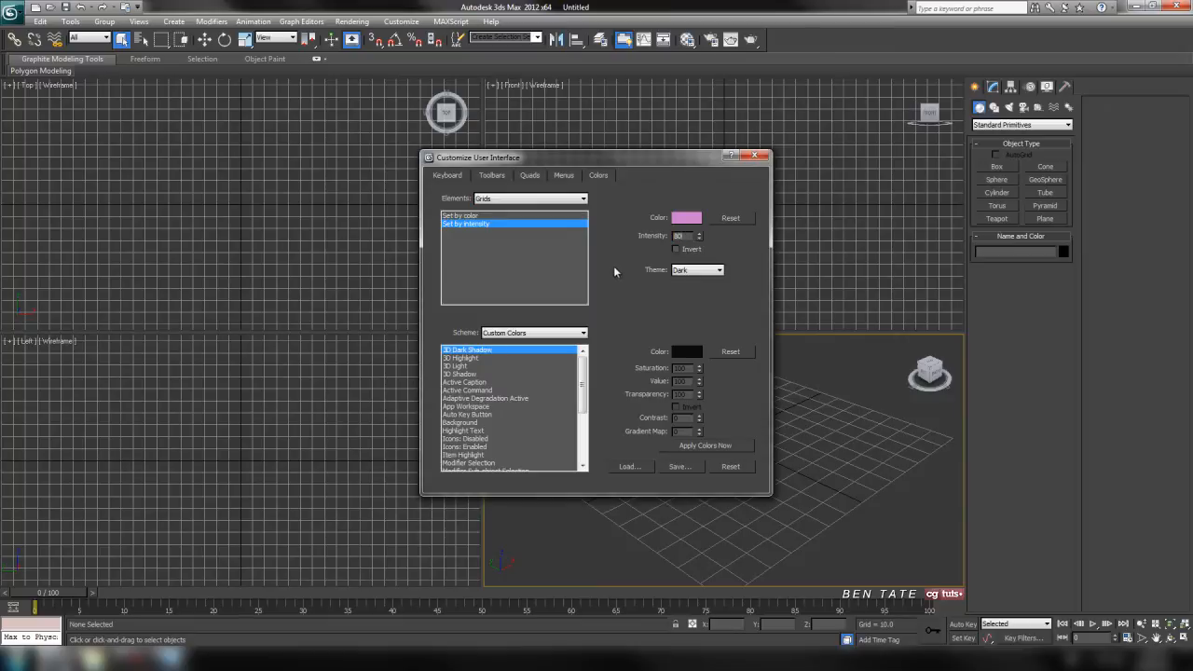
click(758, 155)
Refresh the grid display in the Front, Top, Left and Perspective viewports by making each one active
click(518, 240)
click(361, 240)
click(359, 402)
click(620, 444)
scroll(643, 436, down, 5)
middle_drag(690, 422, 690, 429)
Maximize the Front viewport and draw an upright plane about 333 units long and 209 units wide
click(773, 286)
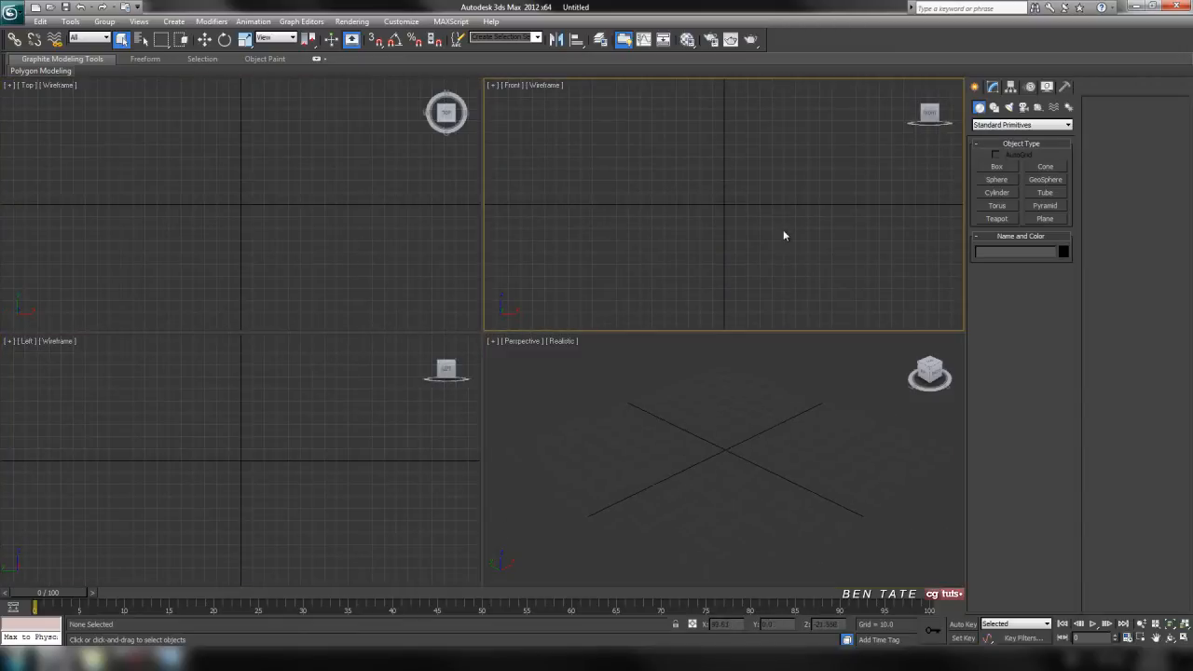
key(alt+w)
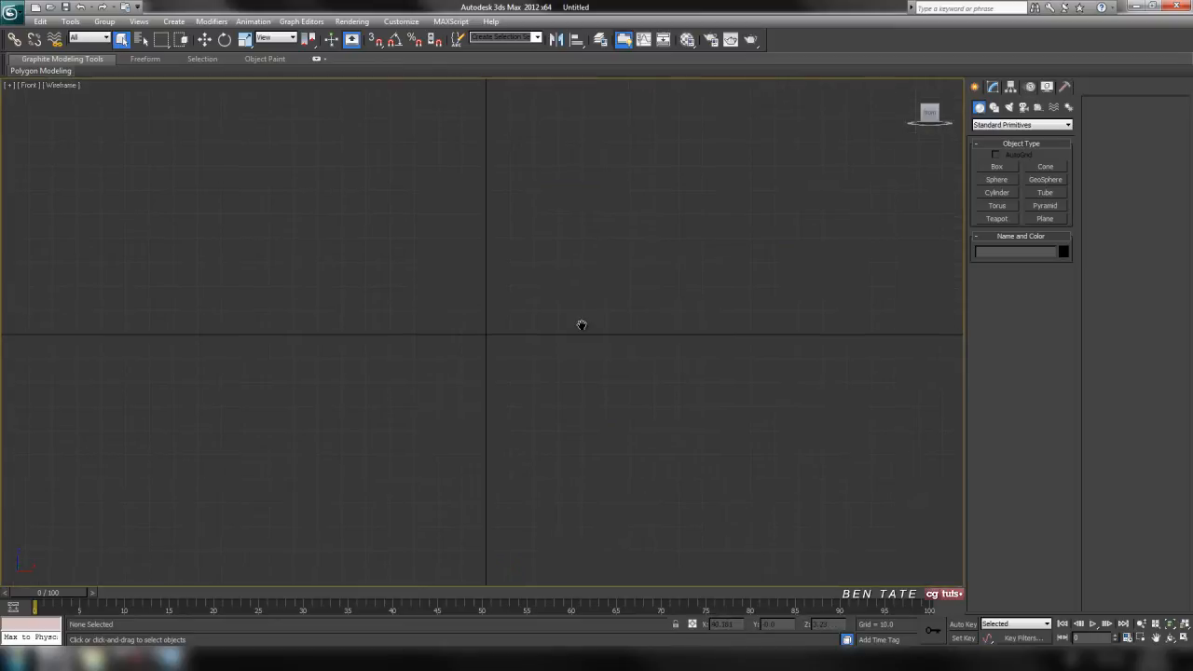
middle_drag(588, 326, 625, 263)
middle_drag(705, 274, 686, 319)
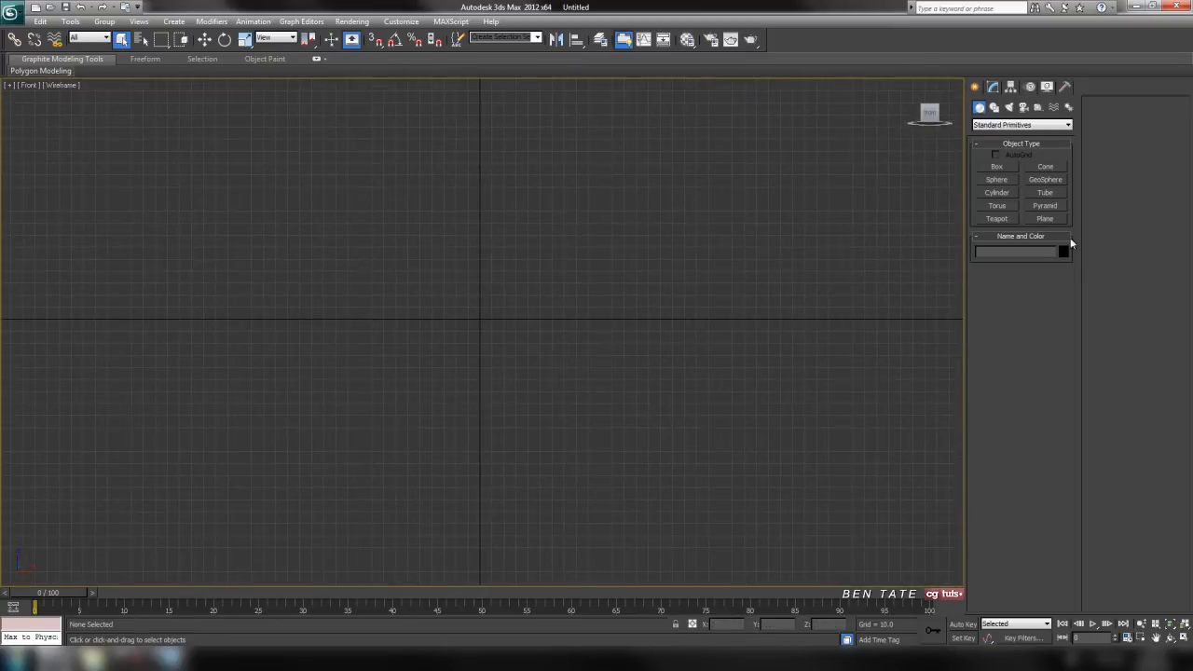
click(1044, 218)
drag(372, 121, 623, 522)
middle_drag(652, 354, 726, 344)
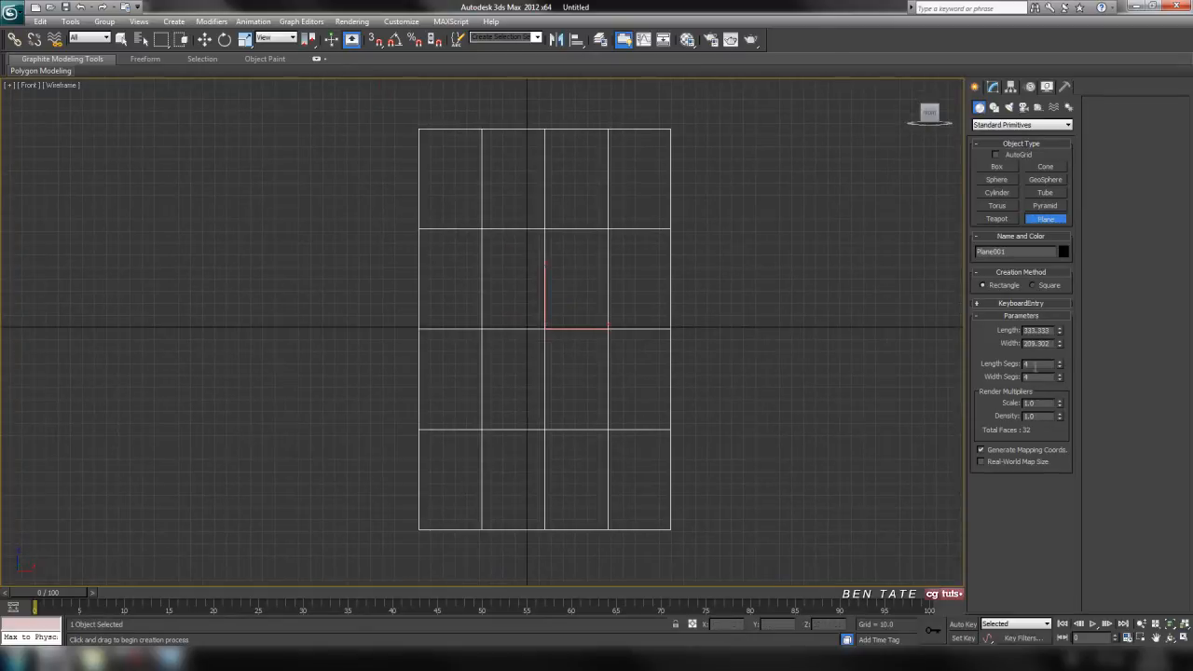
Reduce the plane's length segments and width segments to 1 each
right_click(1059, 366)
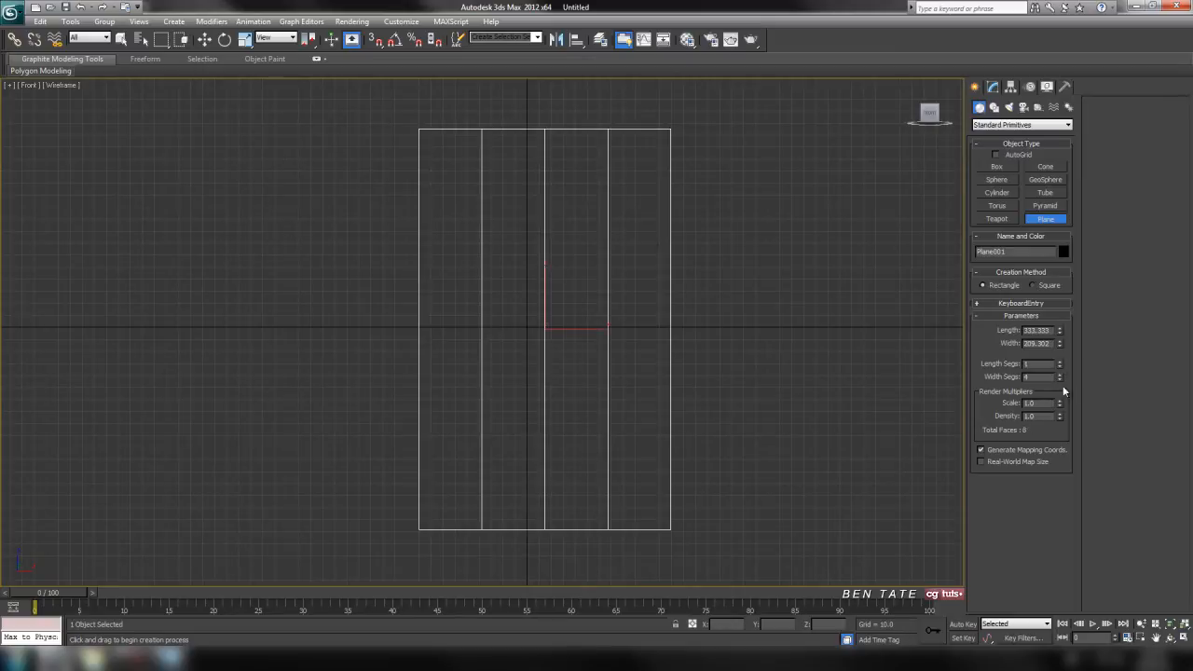
right_click(1059, 377)
middle_drag(682, 308, 695, 311)
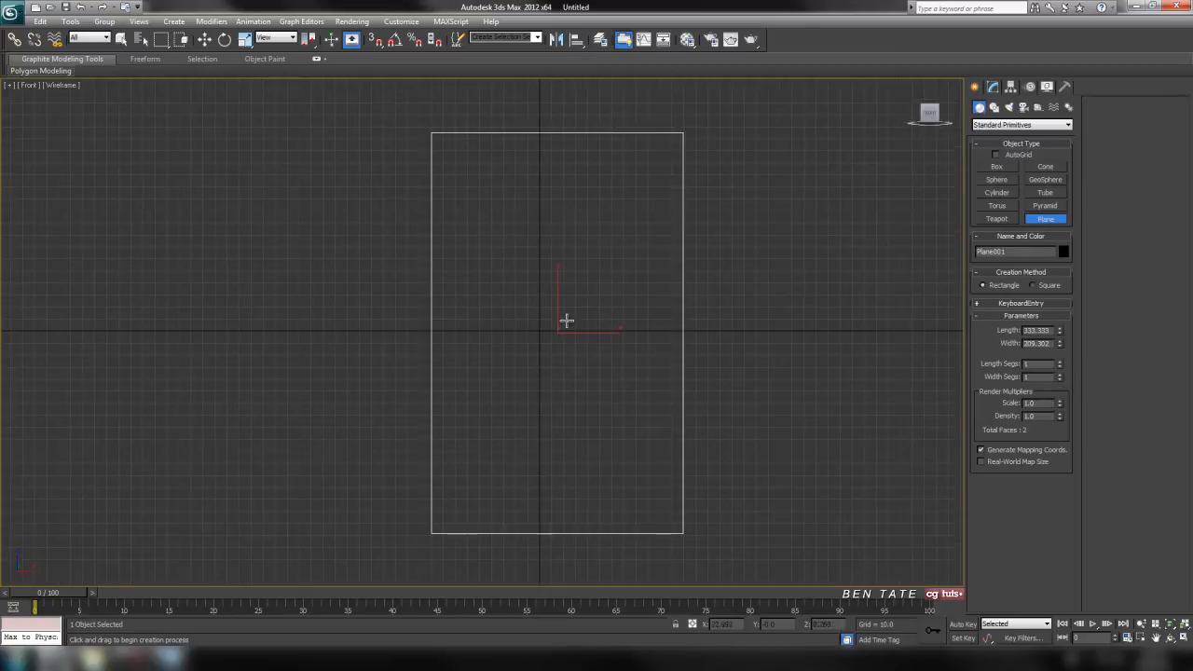
Center the plane on the world origin by zeroing its absolute X and Z positions
right_click(204, 40)
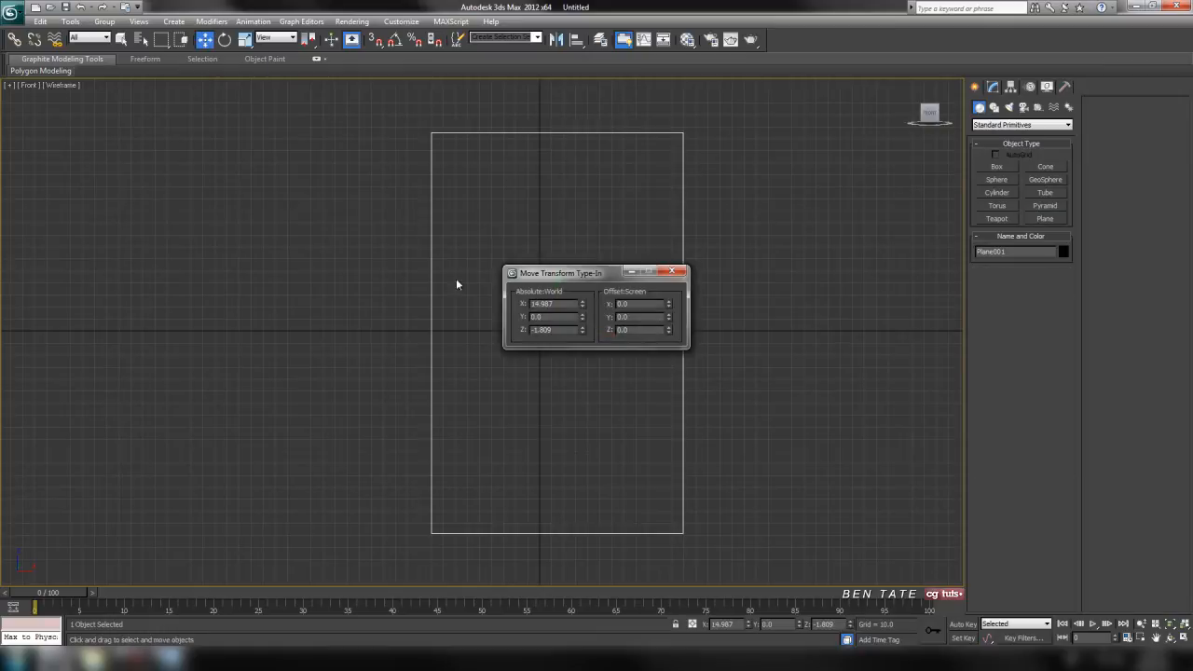
right_click(582, 306)
right_click(581, 330)
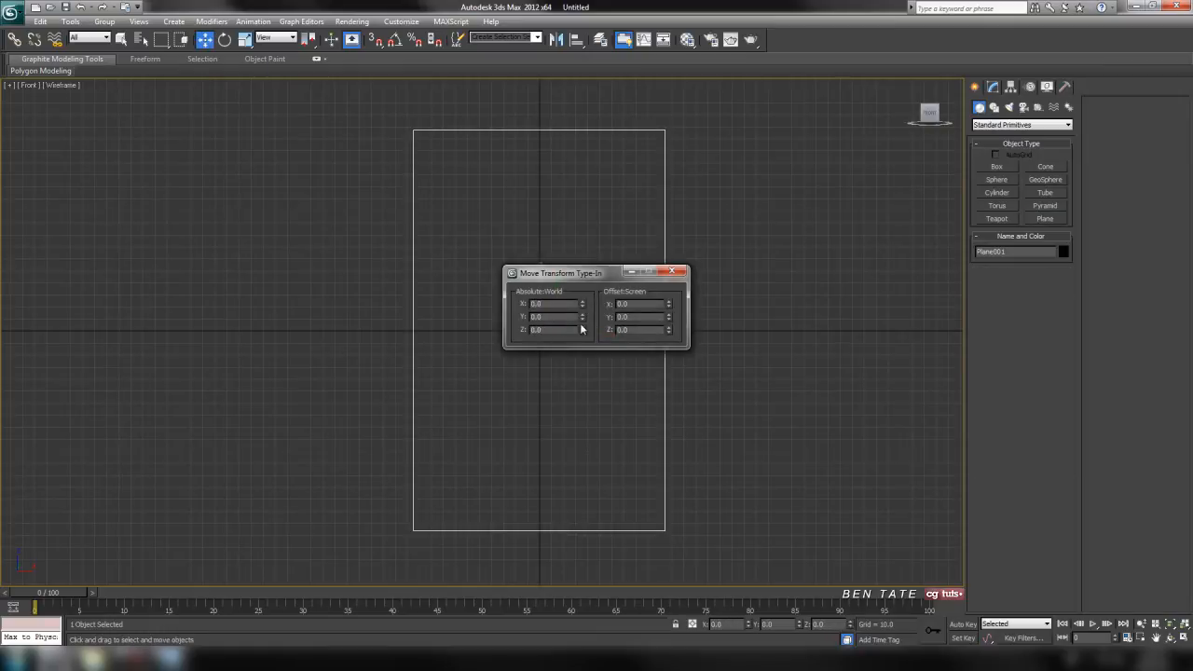
click(672, 271)
Move the plane back along the Y axis in the Top viewport to about Y 176.6
middle_drag(721, 186, 751, 283)
key(alt+w)
right_click(356, 214)
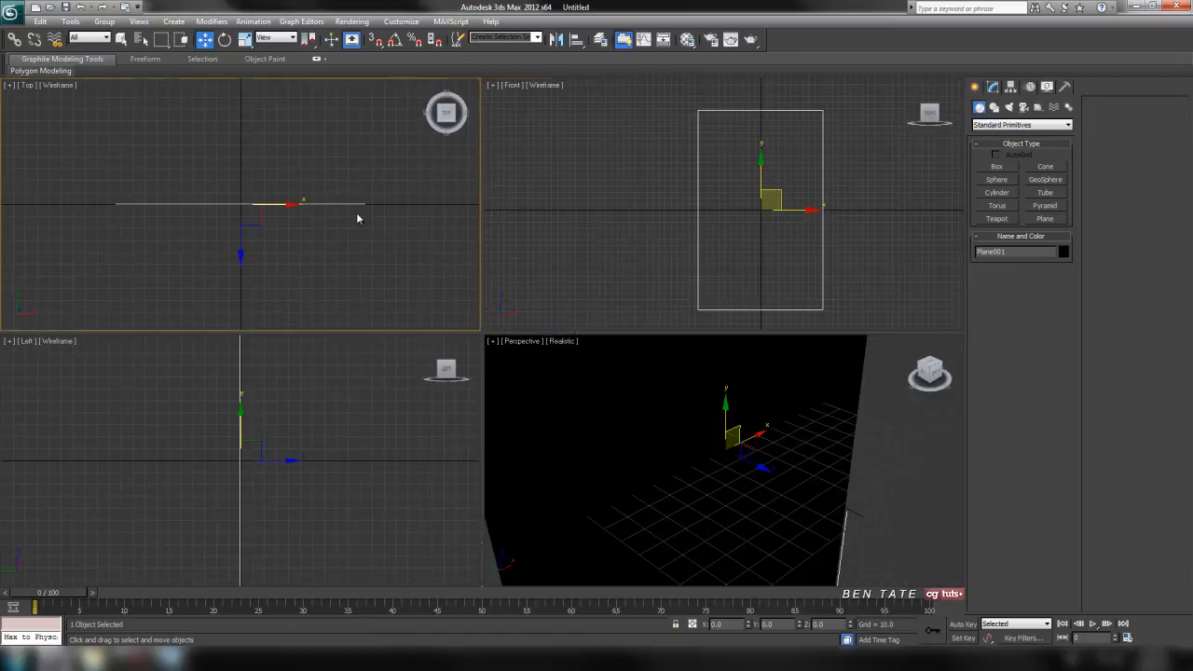
scroll(391, 168, down, 4)
middle_drag(349, 164, 364, 209)
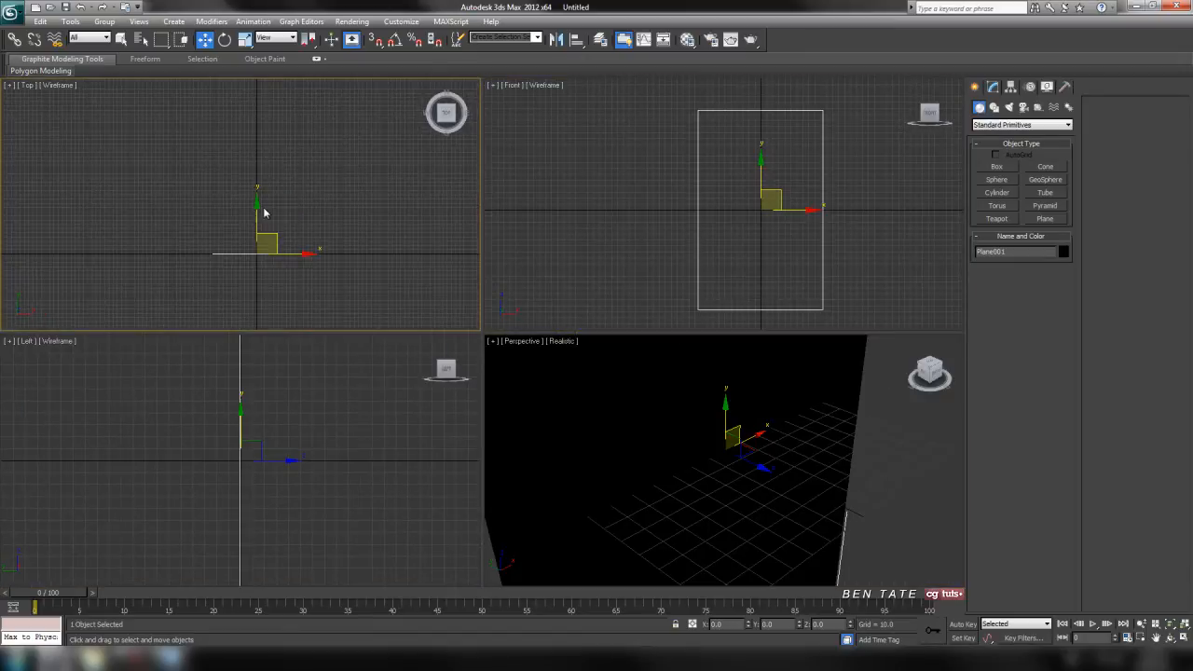
drag(263, 213, 260, 139)
Maximize the Front viewport and display it shaded with edged faces, hiding the grid and selection brackets
right_click(876, 313)
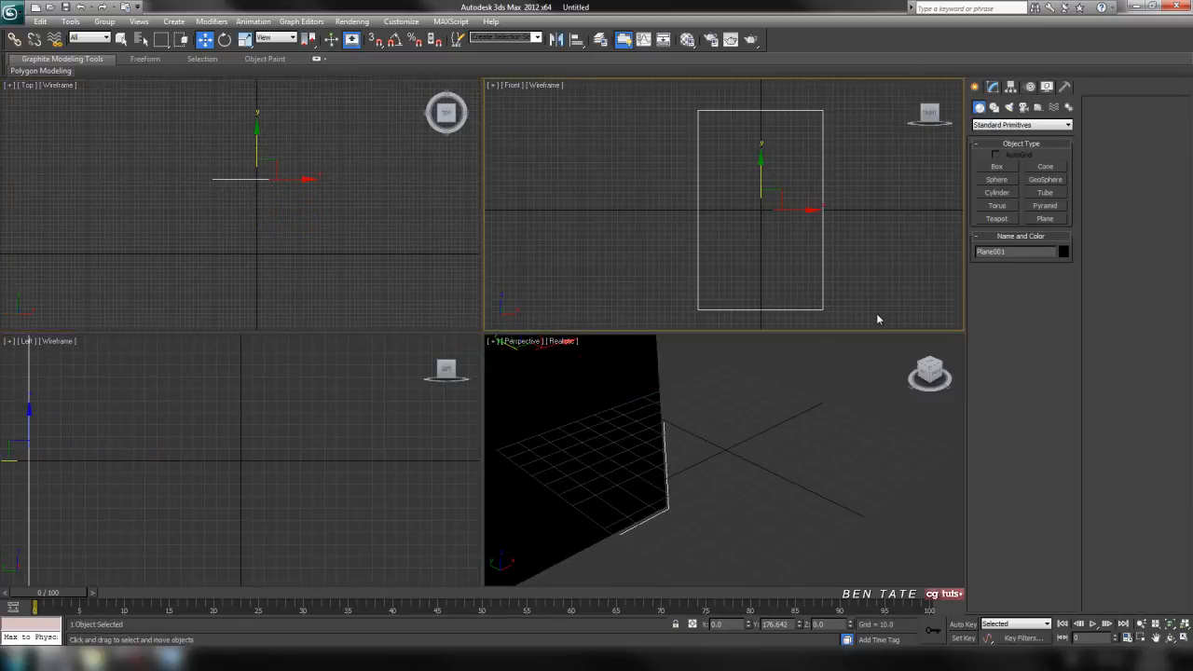
key(alt+w)
mouse_move(737, 309)
middle_down()
mouse_move(718, 296)
mouse_move(731, 287)
mouse_move(714, 280)
mouse_move(713, 292)
middle_up()
key(F3)
key(g)
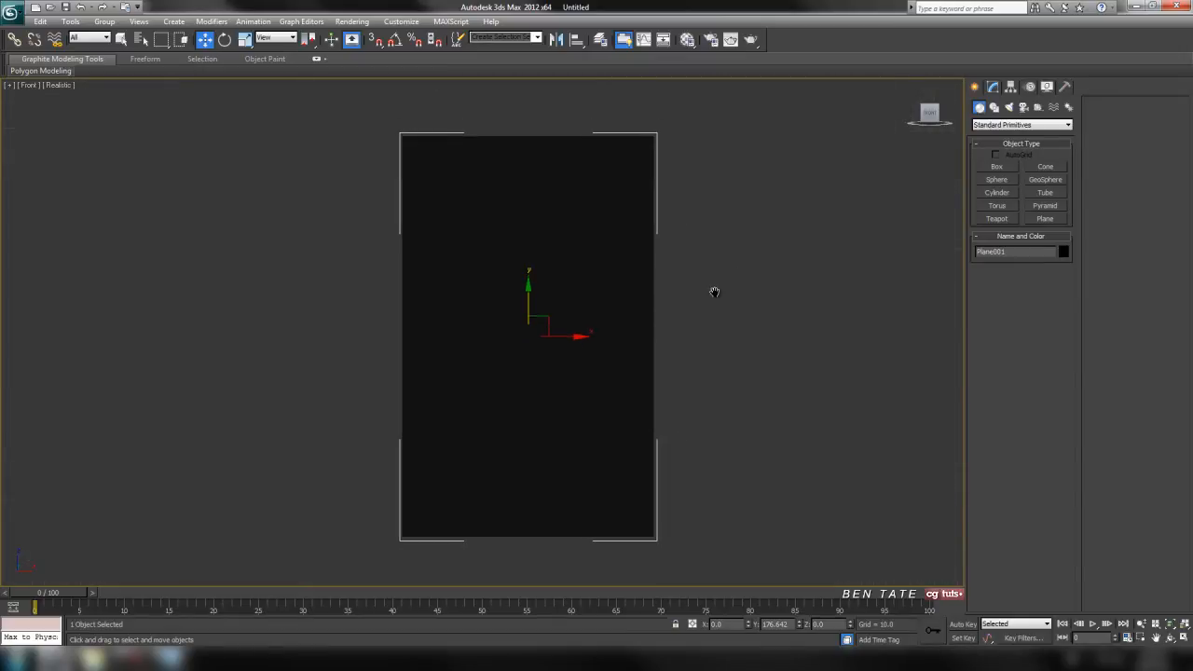
key(j)
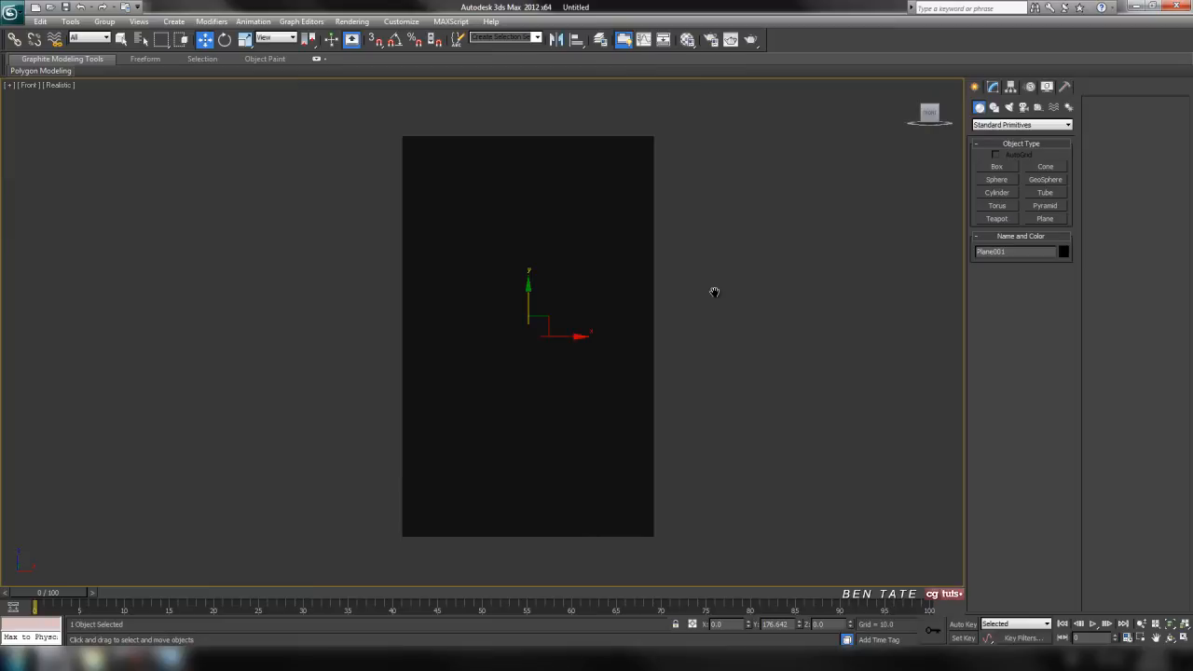
key(F4)
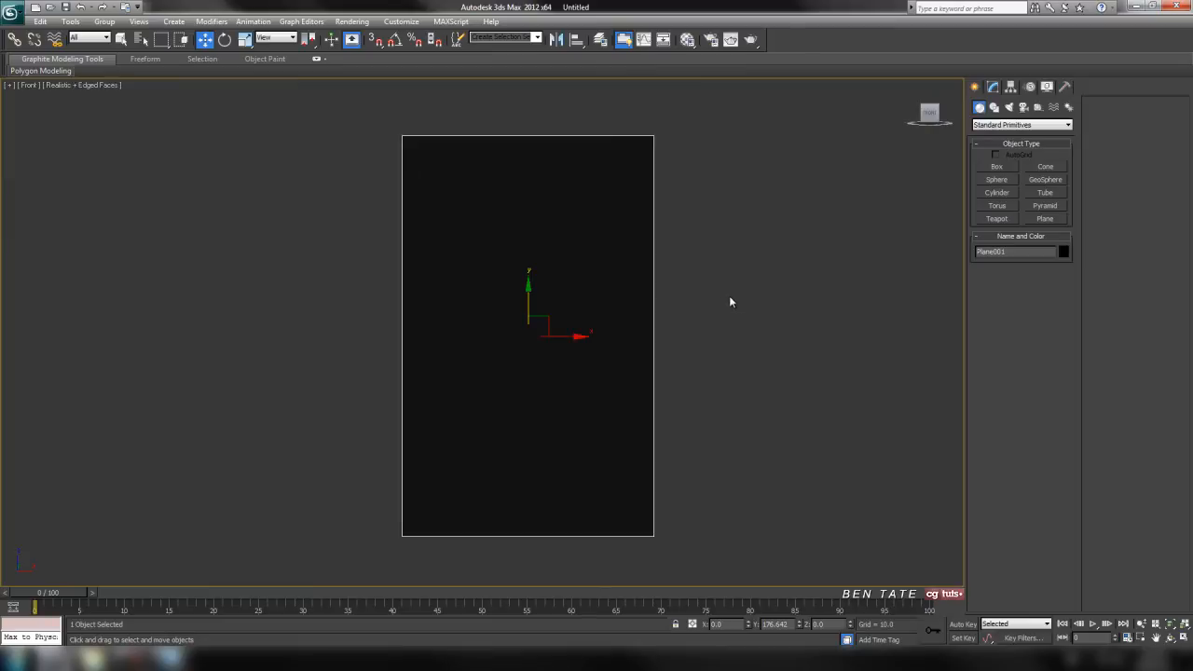
middle_drag(729, 301, 734, 304)
Assign the plane a material with the Ballistic Shield FRONT bitmap as its diffuse map, and show the map in the viewport
key(m)
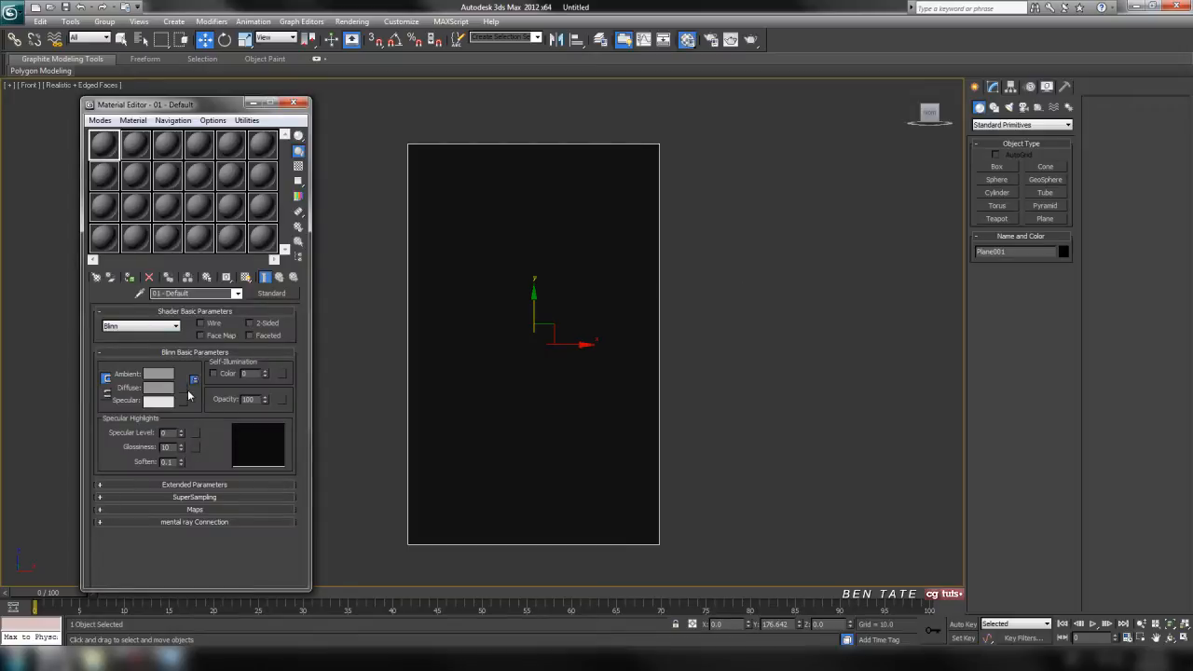
click(184, 388)
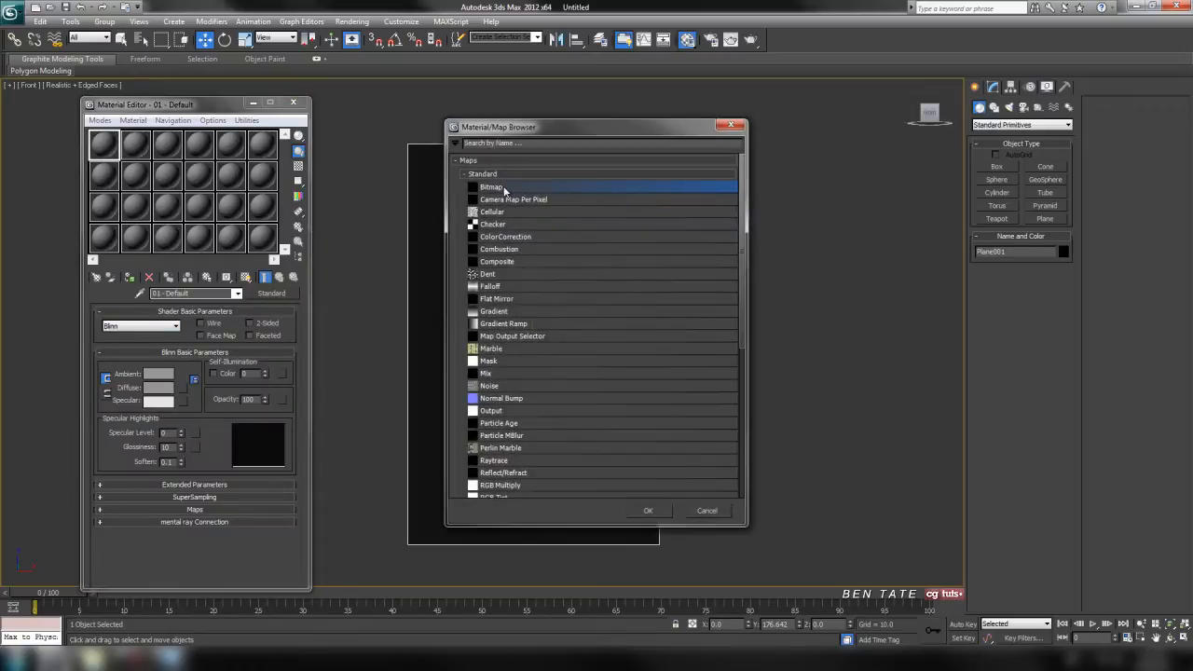
double_click(503, 190)
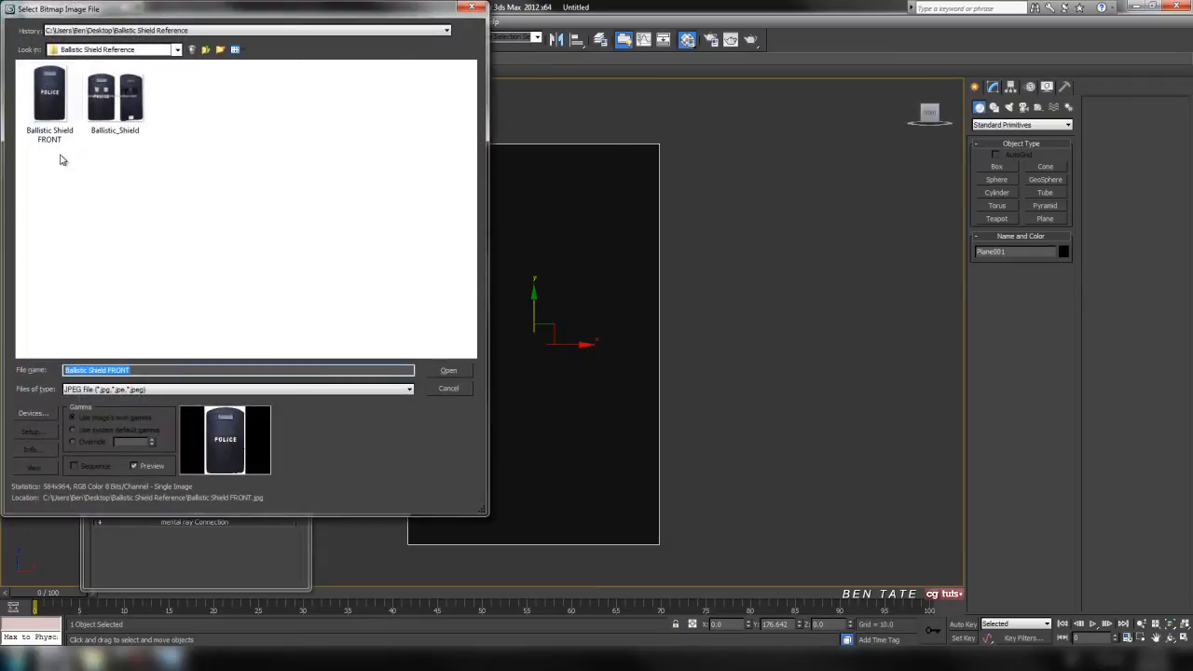
click(54, 110)
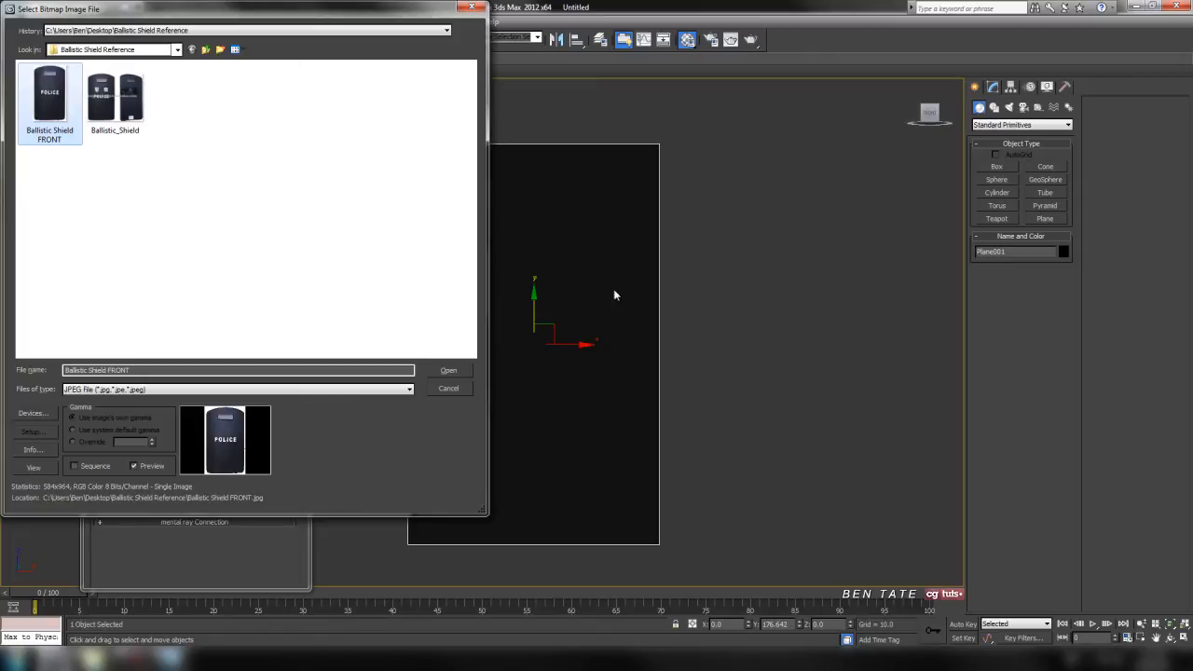
click(455, 374)
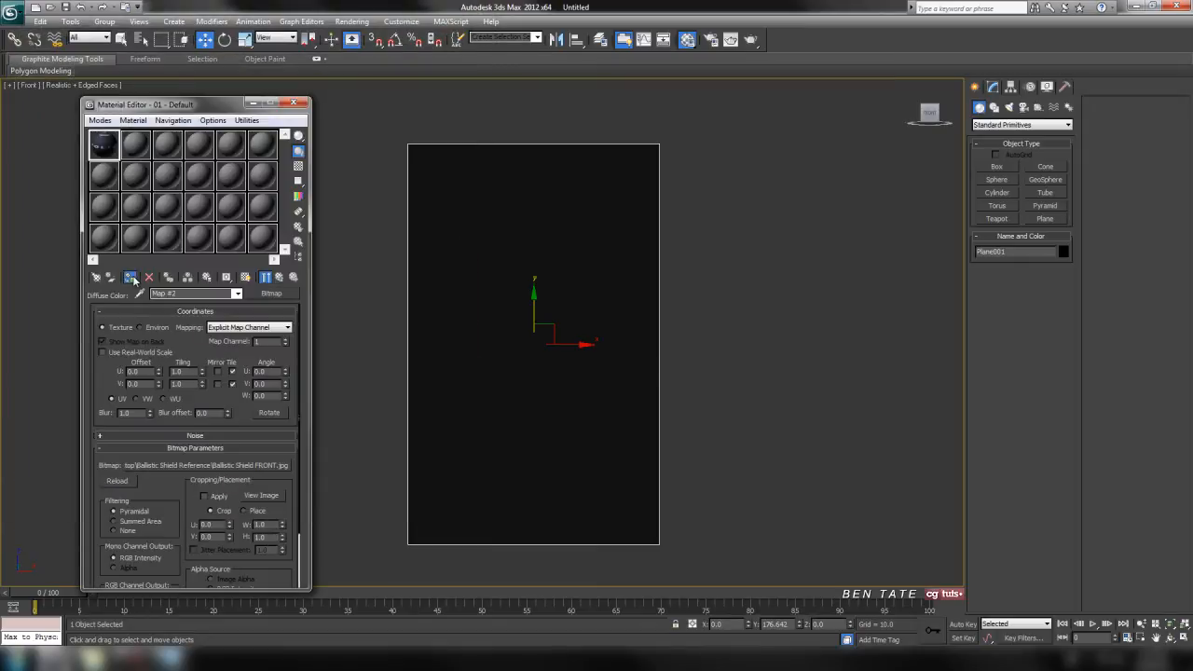
click(130, 277)
click(245, 277)
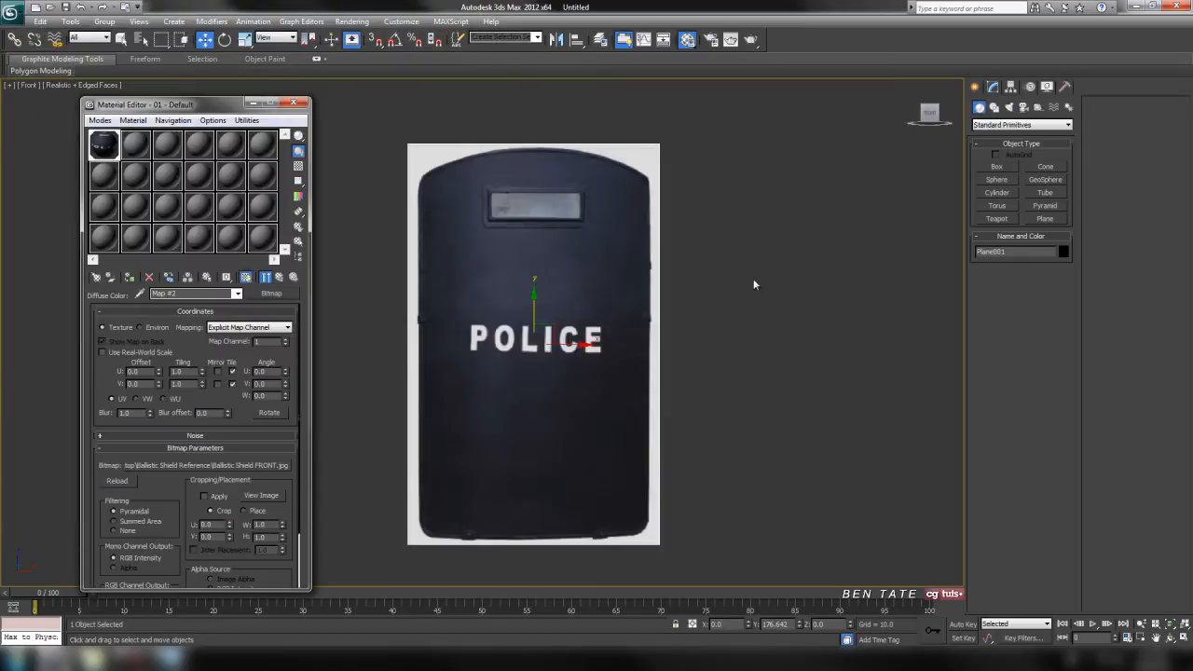
Match the plane to the image proportions by setting its length to 964 and width to 584
click(994, 87)
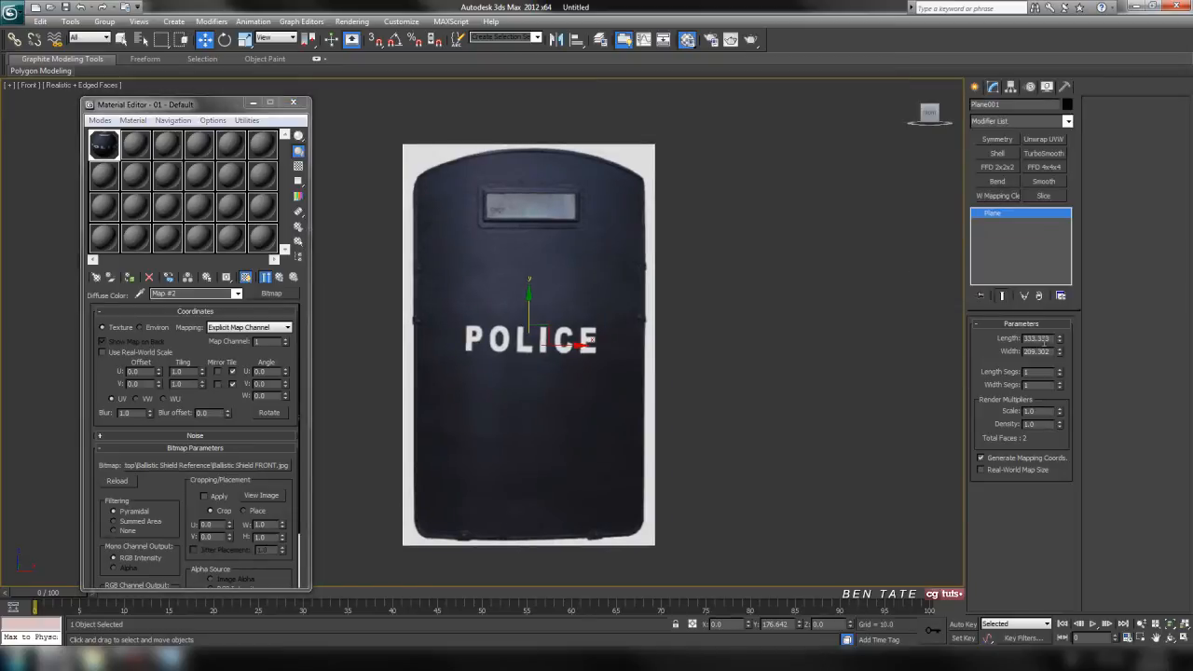
drag(1048, 339, 1010, 339)
text(964)
key(Tab)
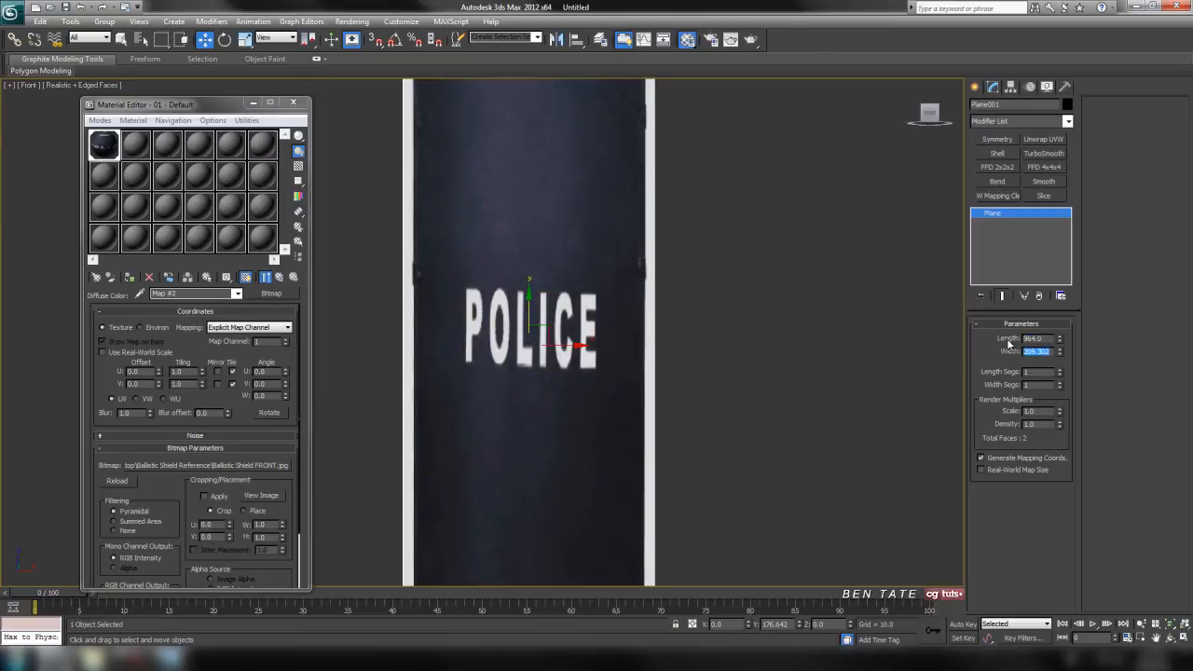
text(5)
key(Return)
scroll(694, 291, down, 2)
scroll(695, 291, down, 4)
mouse_move(732, 288)
middle_down()
mouse_move(718, 273)
mouse_move(716, 288)
mouse_move(720, 279)
middle_up()
scroll(723, 275, up, 2)
scroll(726, 272, down, 2)
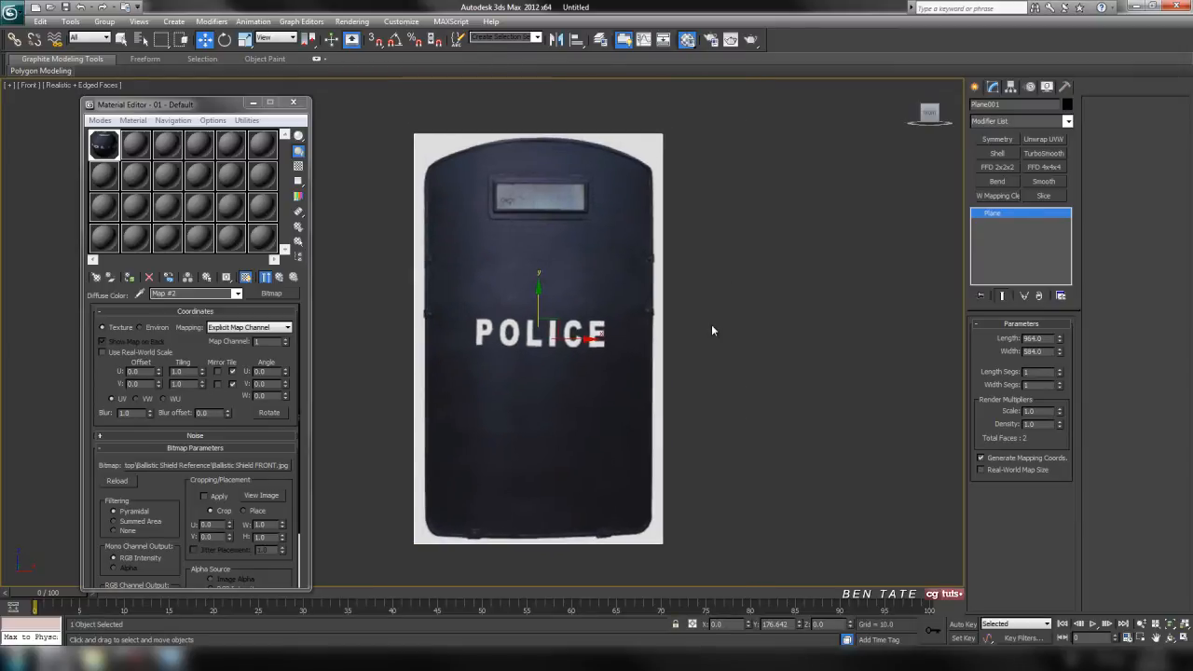
middle_drag(712, 330, 719, 325)
Try a self-illumination of 100 on the shield reference material, and reset it to 0
drag(226, 109, 283, 109)
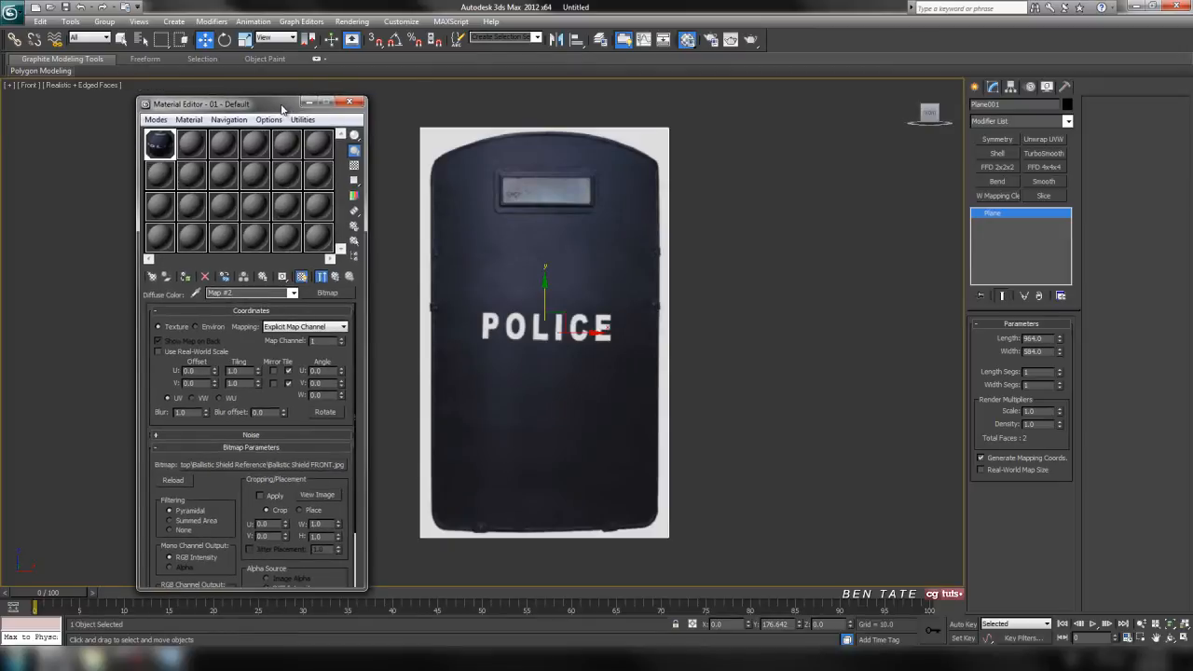
click(335, 276)
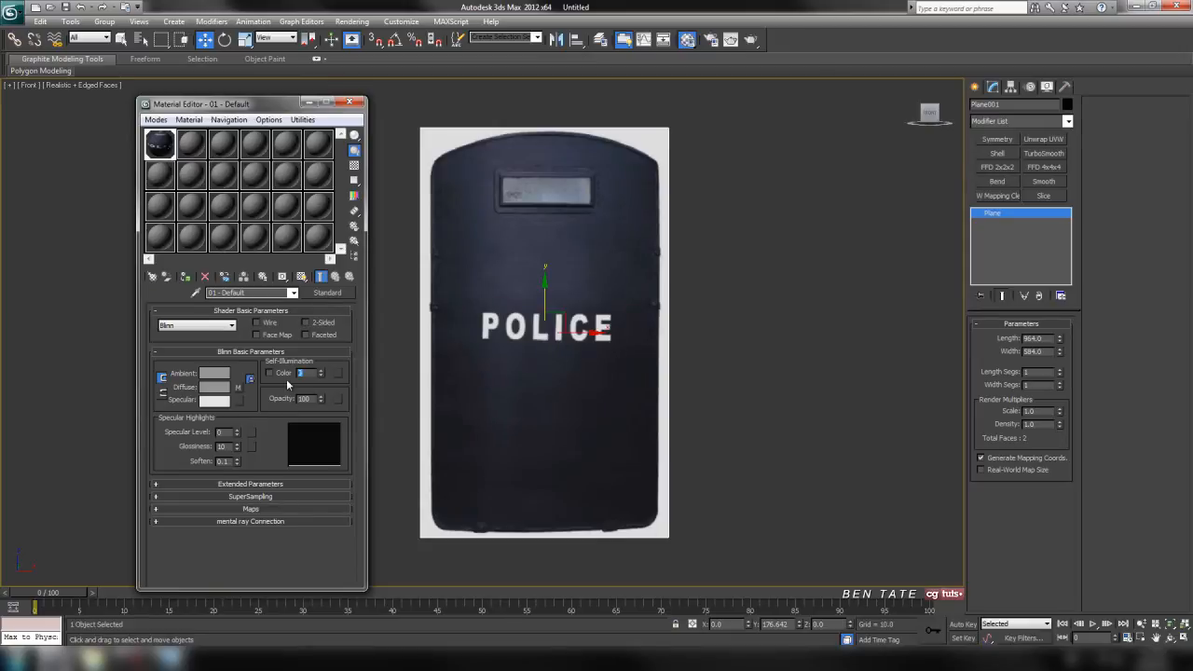
text(1)
key(Return)
middle_drag(613, 365, 610, 372)
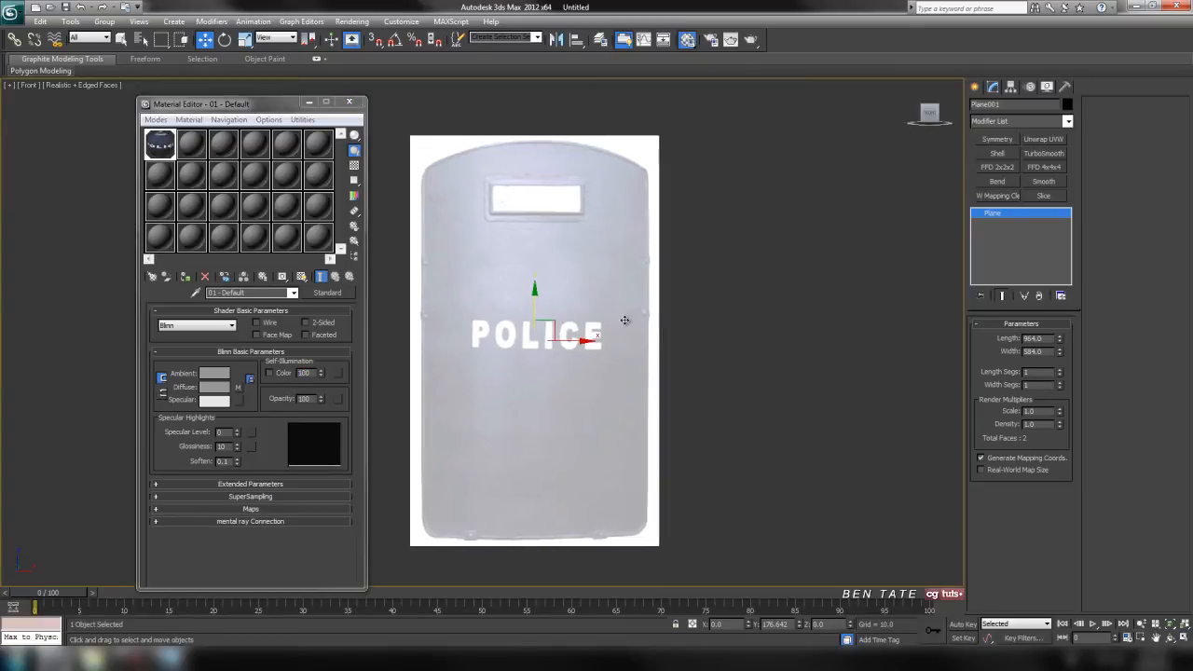
middle_drag(624, 324, 620, 320)
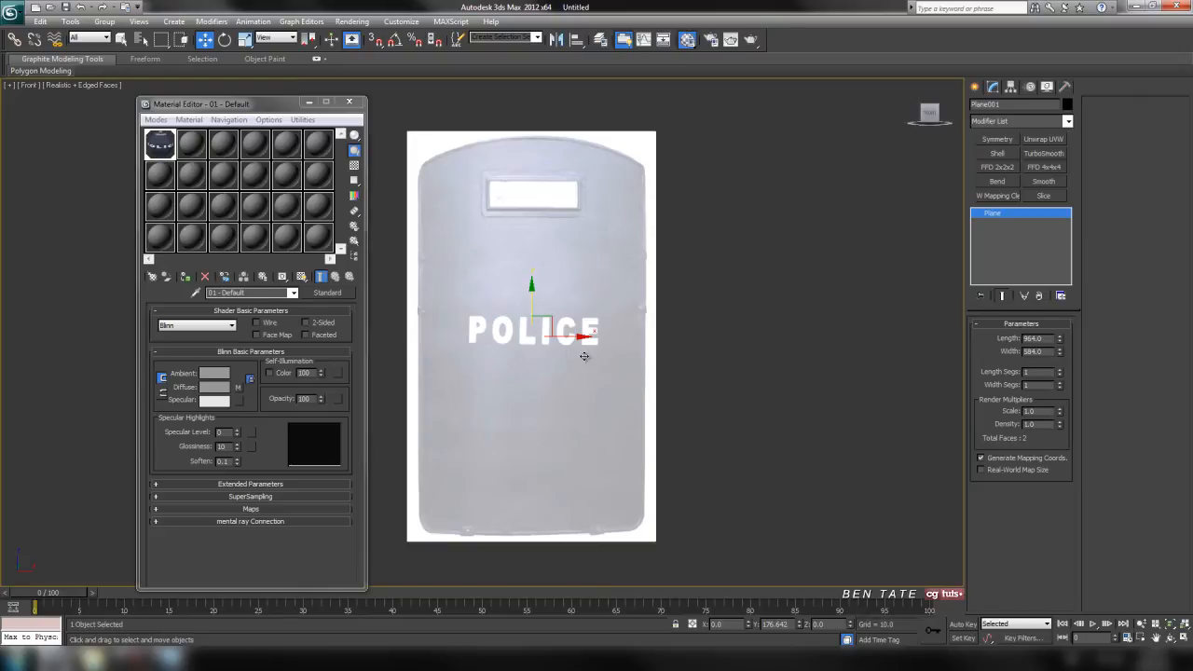
right_click(321, 374)
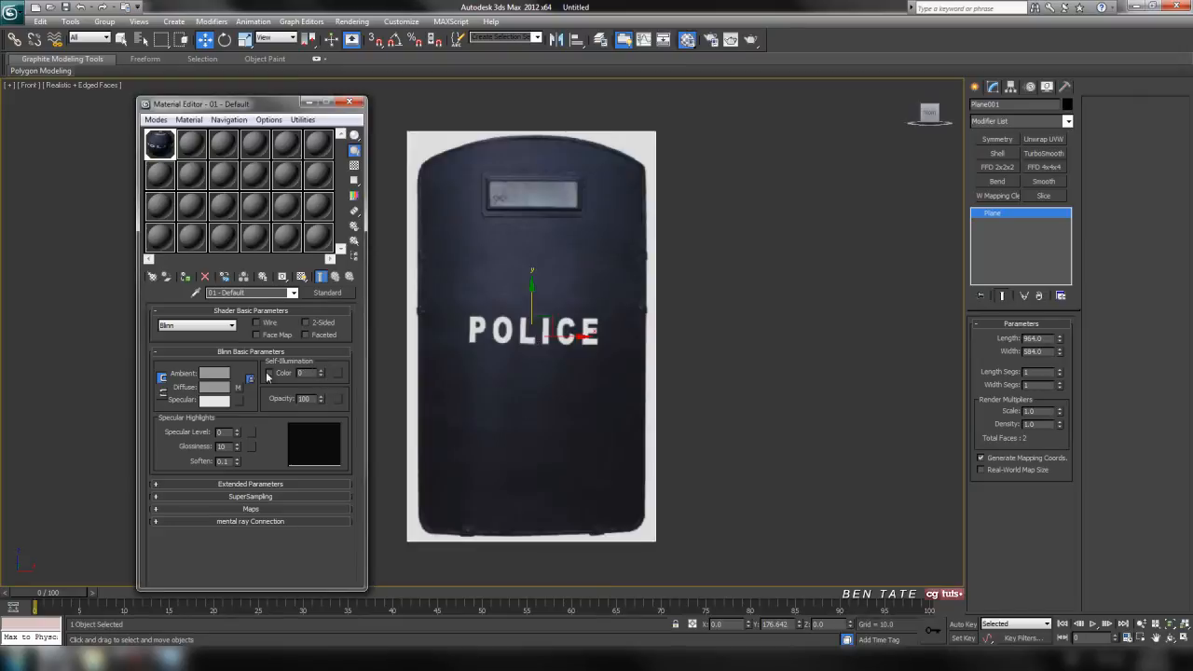
Close the Material Editor and deselect the reference plane
drag(280, 104, 259, 98)
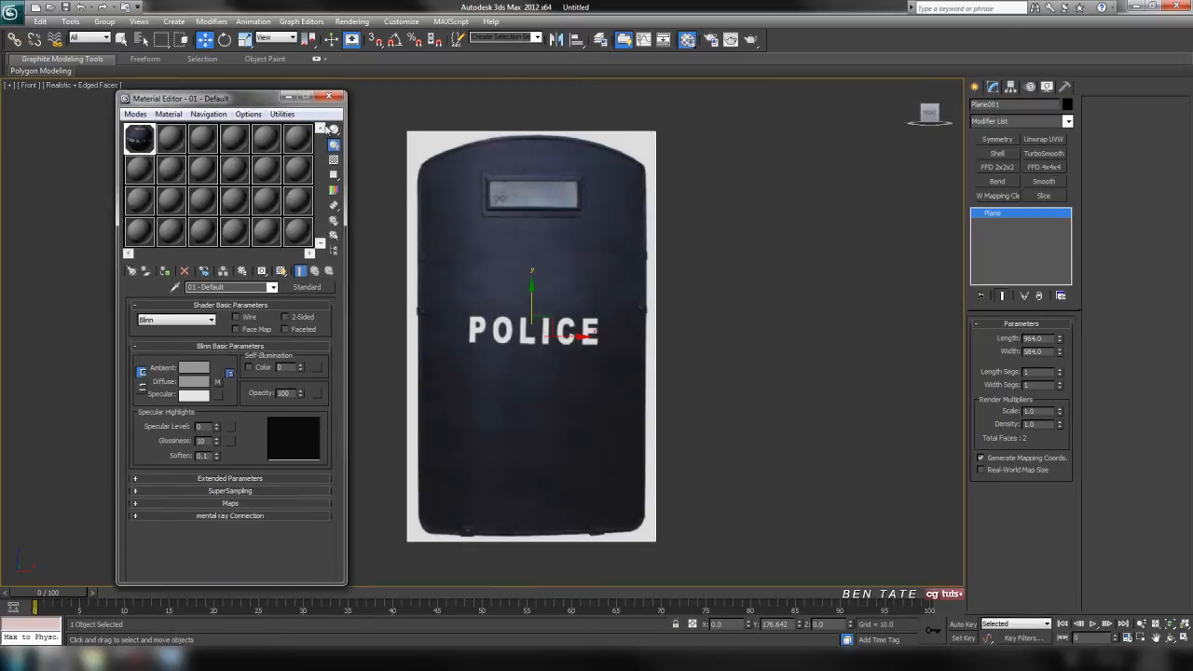
click(331, 99)
middle_drag(764, 309, 729, 292)
scroll(718, 309, up, 2)
scroll(730, 293, down, 2)
click(731, 257)
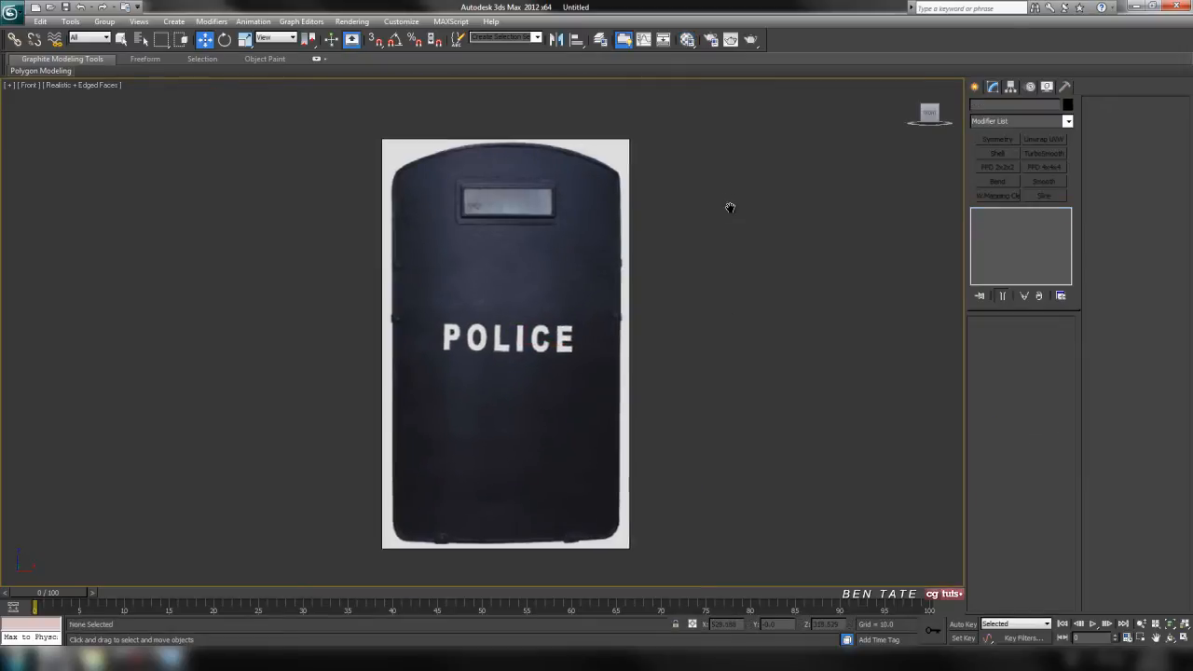
Create a plane over the shield image in the Front viewport, about 895 long and 534 wide, with single length and width segments
click(974, 86)
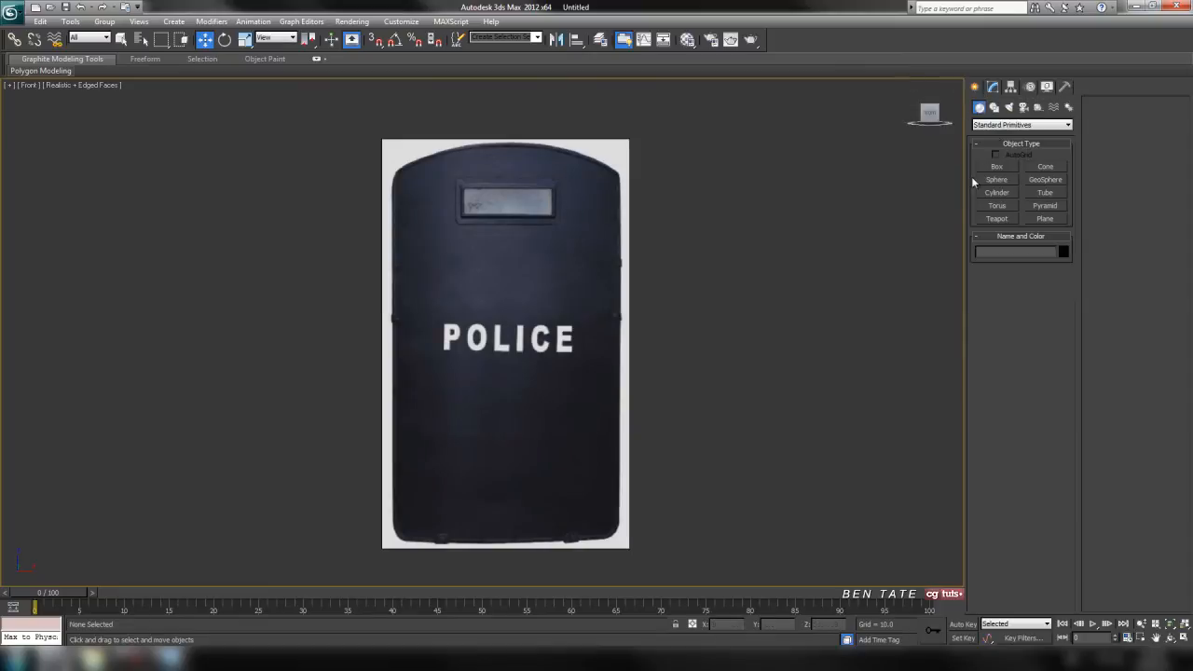
click(1044, 219)
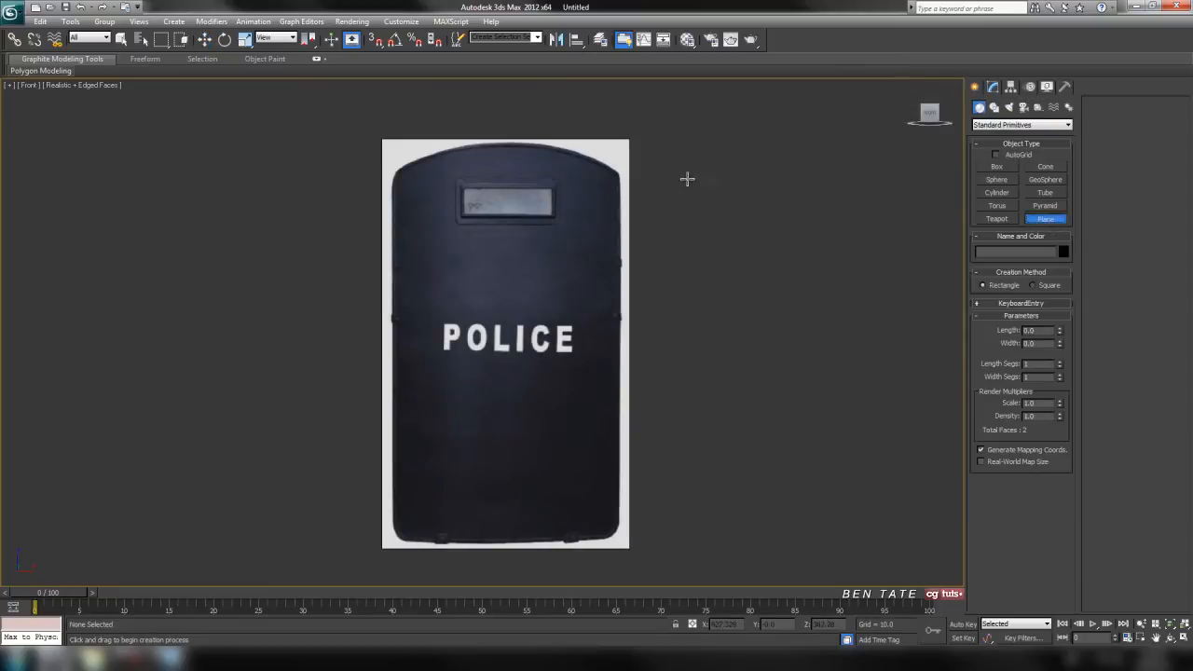
drag(393, 165, 621, 546)
mouse_move(656, 305)
middle_down()
mouse_move(661, 318)
mouse_move(668, 305)
middle_up()
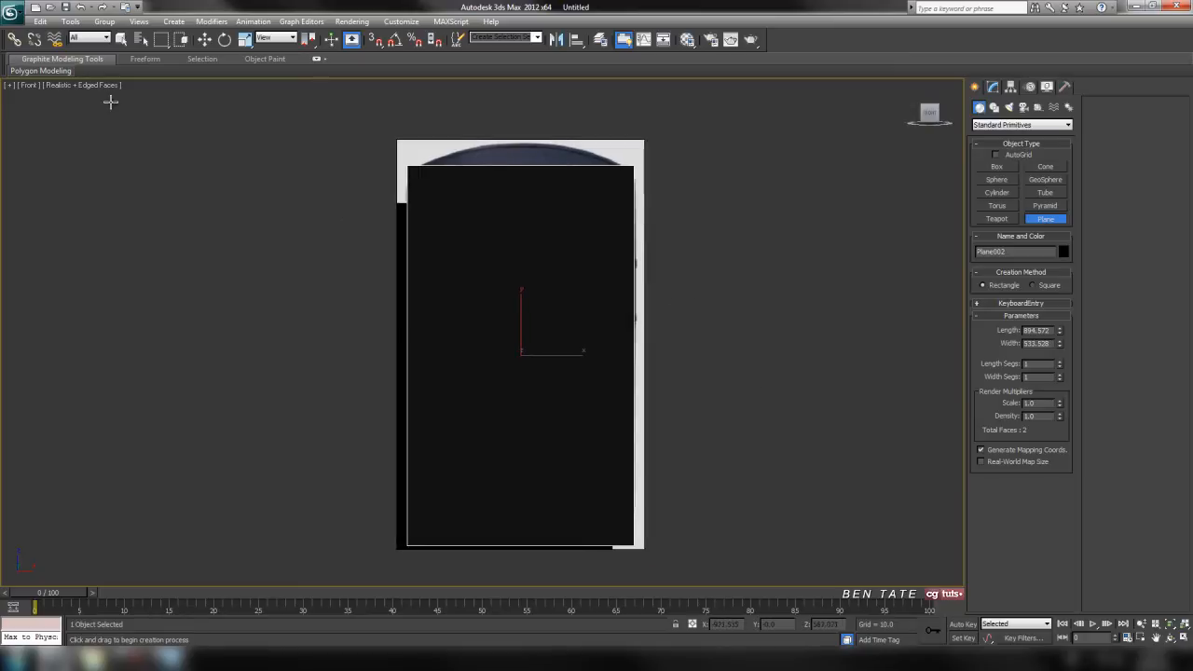
Switch the Front viewport display from Realistic to Shaded, keeping edged faces on
click(59, 85)
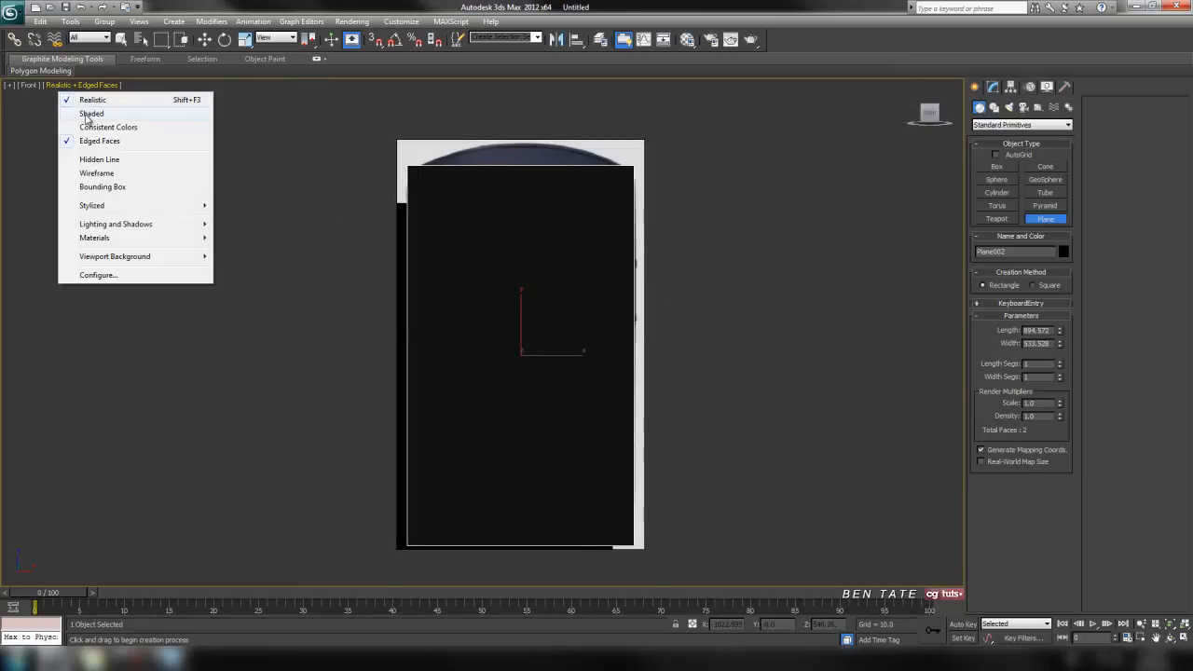
click(91, 113)
middle_drag(578, 558, 742, 373)
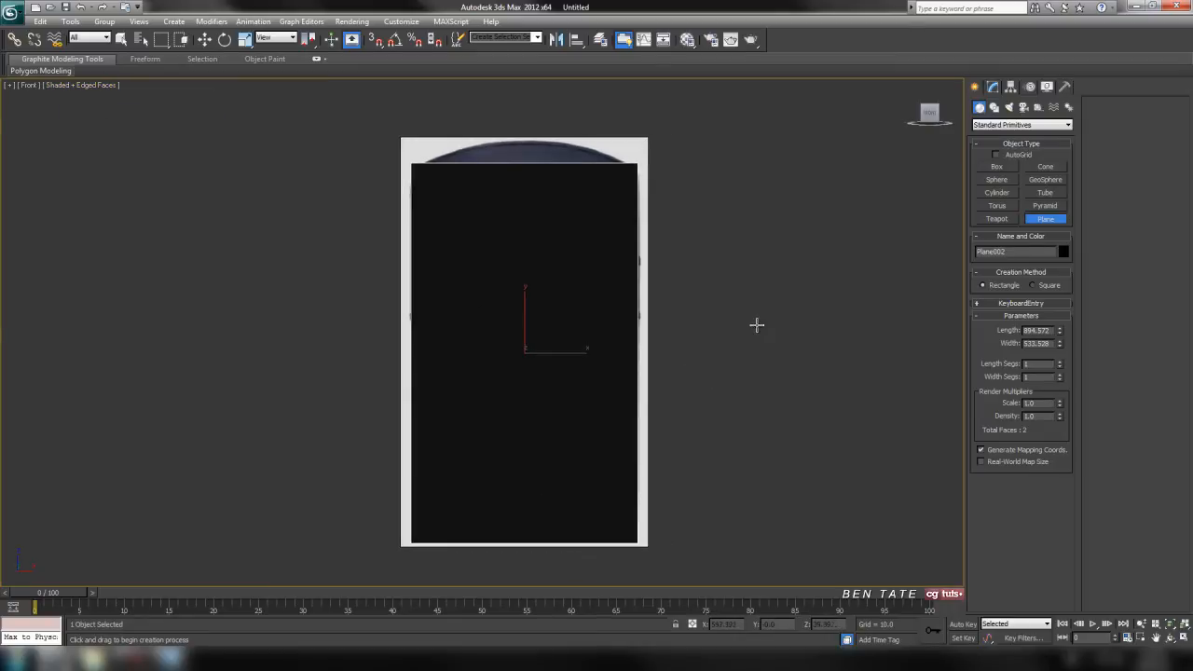
middle_drag(755, 325, 751, 309)
Assign the unused grey 02 - Default material to the new plane and close the Material Editor
key(m)
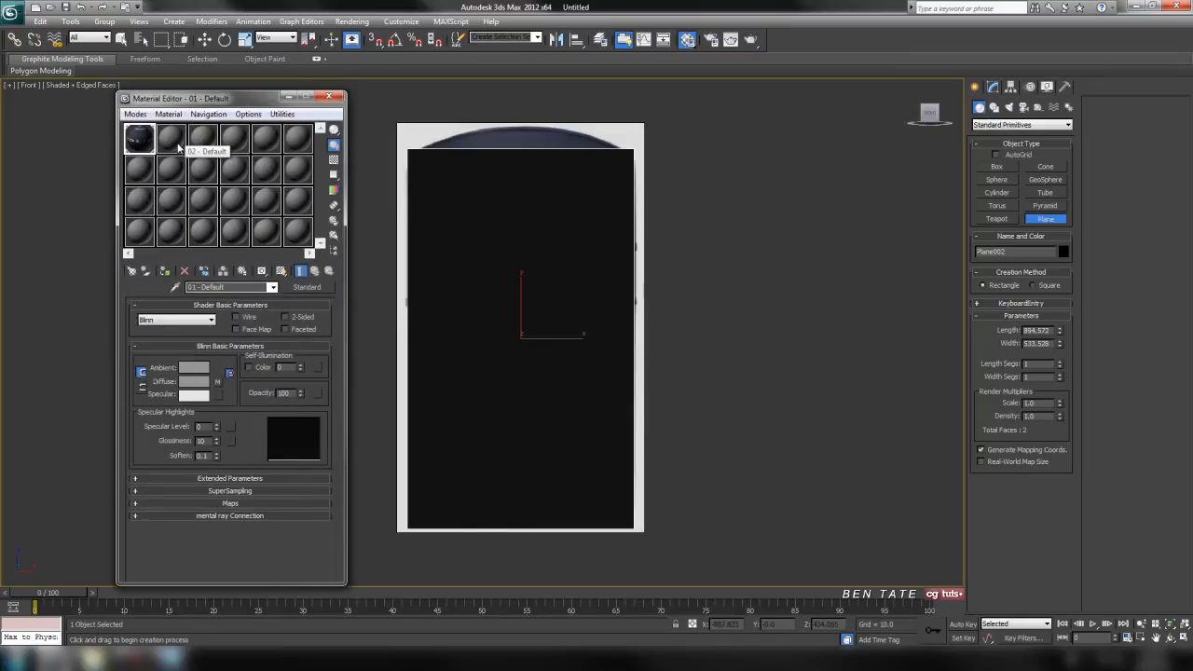
click(171, 137)
click(164, 270)
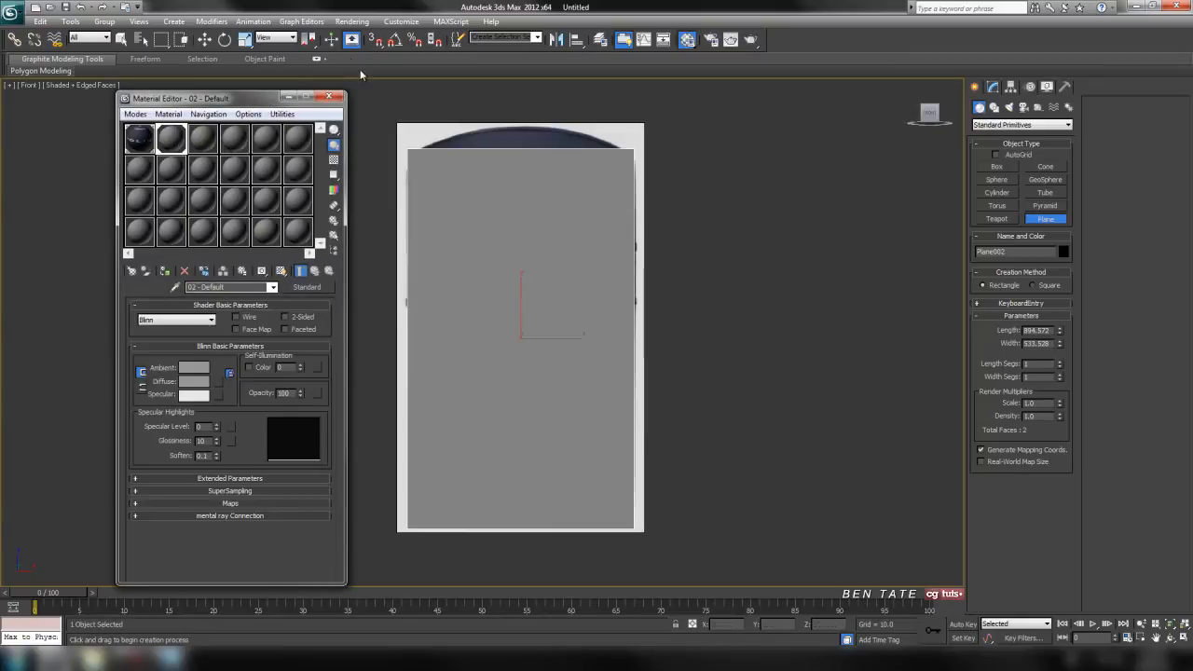
click(328, 97)
middle_drag(788, 251, 767, 268)
Convert the new plane to an Editable Poly
key(w)
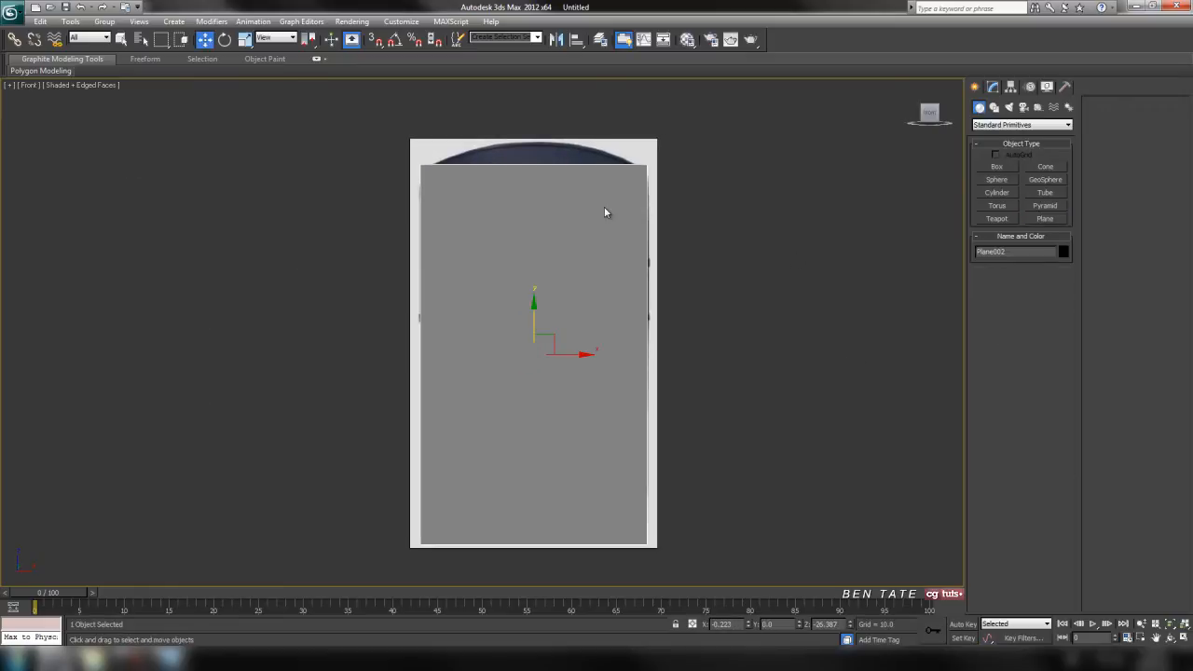
right_click(604, 213)
mouse_move(706, 328)
click(771, 334)
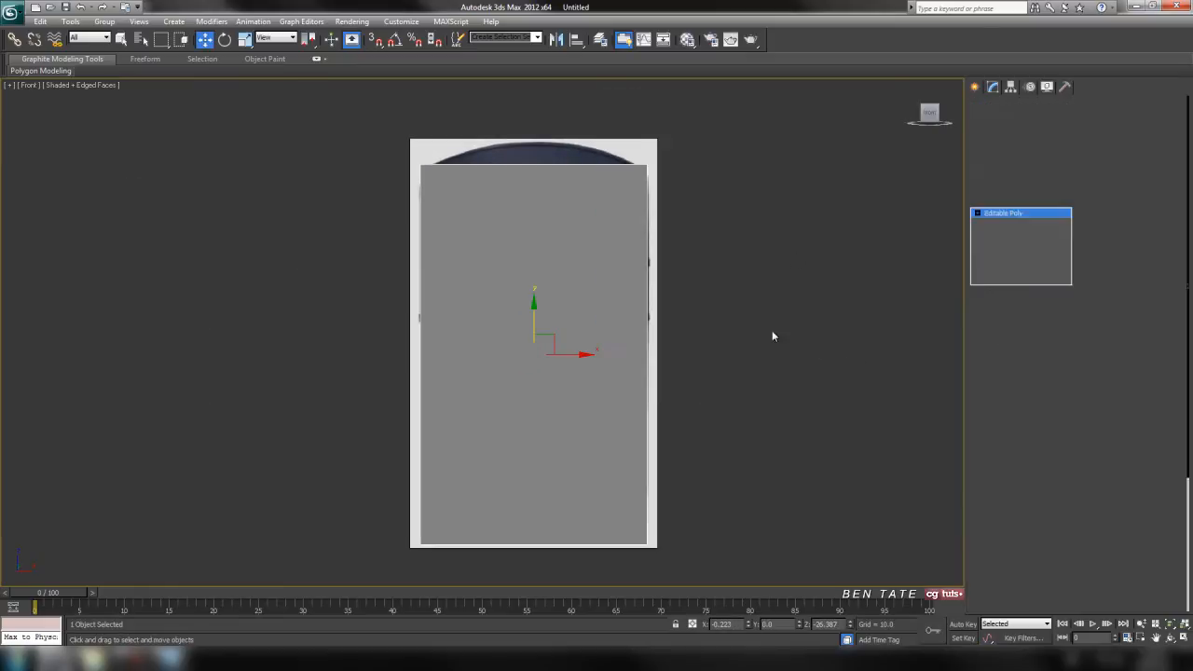
Move the plane's two top vertices down about 24 units to where the shield's curved top begins
click(989, 338)
middle_drag(772, 239, 754, 240)
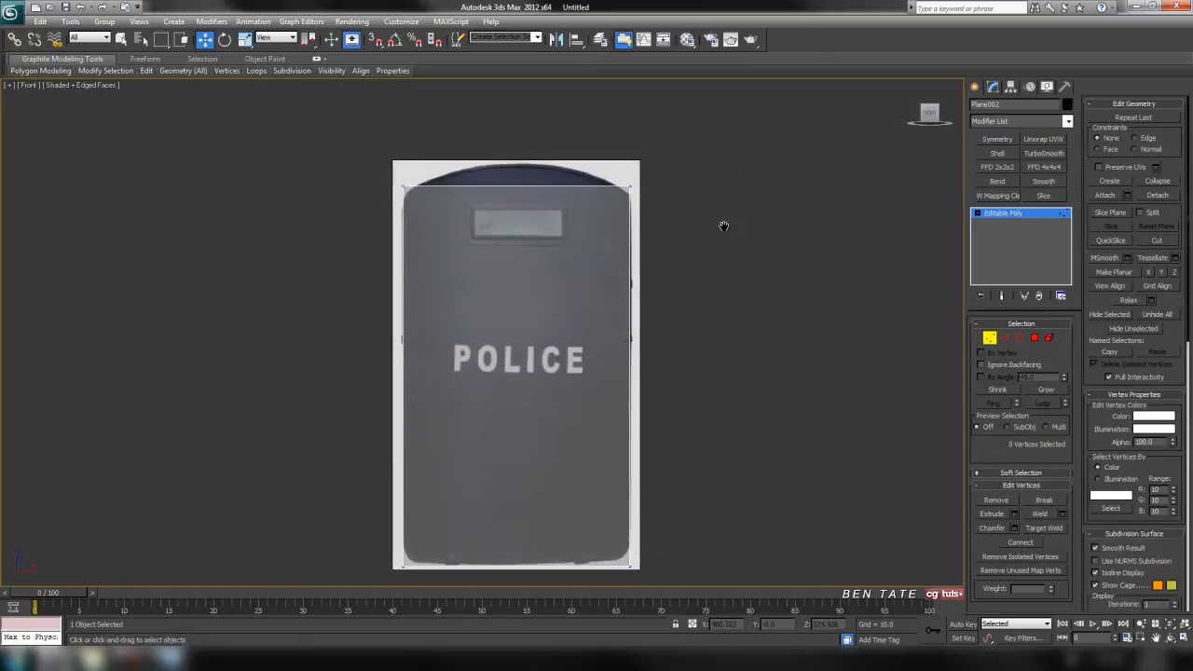
scroll(708, 211, up, 3)
middle_drag(687, 195, 677, 259)
drag(279, 180, 784, 301)
middle_drag(634, 247, 643, 262)
scroll(642, 267, up, 2)
drag(514, 160, 522, 180)
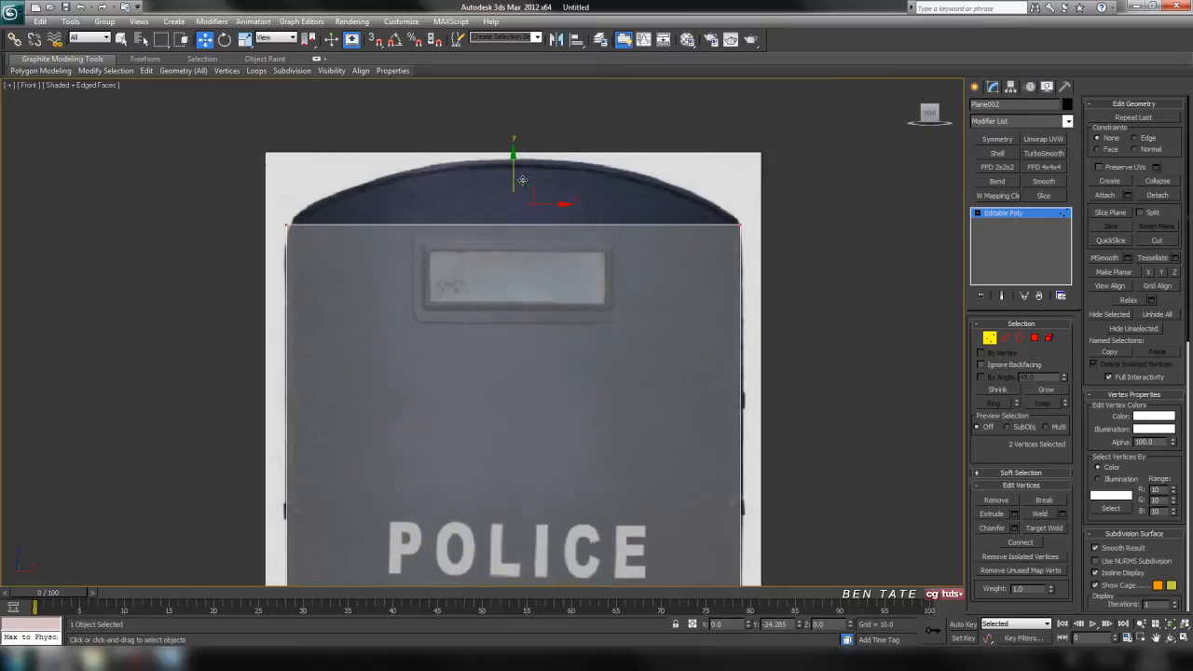
Move the plane's two bottom vertices up to about Z -449.4, near the shield's lower edge
middle_drag(703, 387, 671, 265)
scroll(671, 266, down, 3)
middle_drag(655, 391, 658, 230)
drag(637, 471, 638, 471)
middle_drag(652, 458, 680, 421)
scroll(680, 421, up, 3)
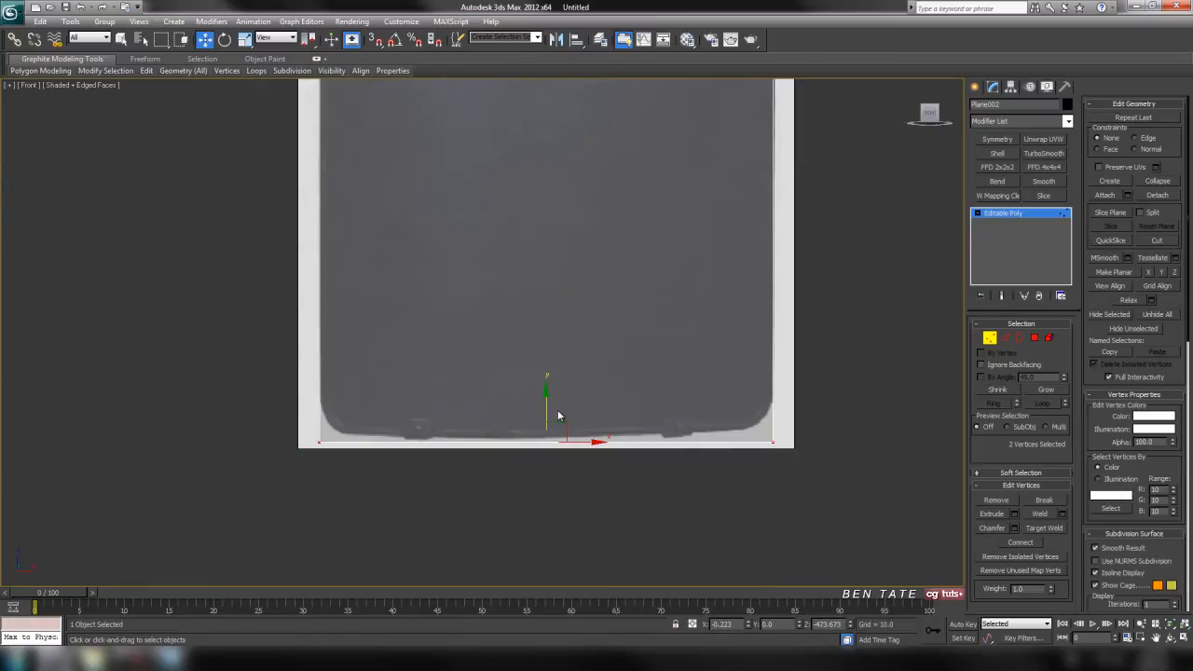
drag(547, 405, 552, 386)
scroll(560, 424, down, 3)
middle_drag(572, 270, 576, 410)
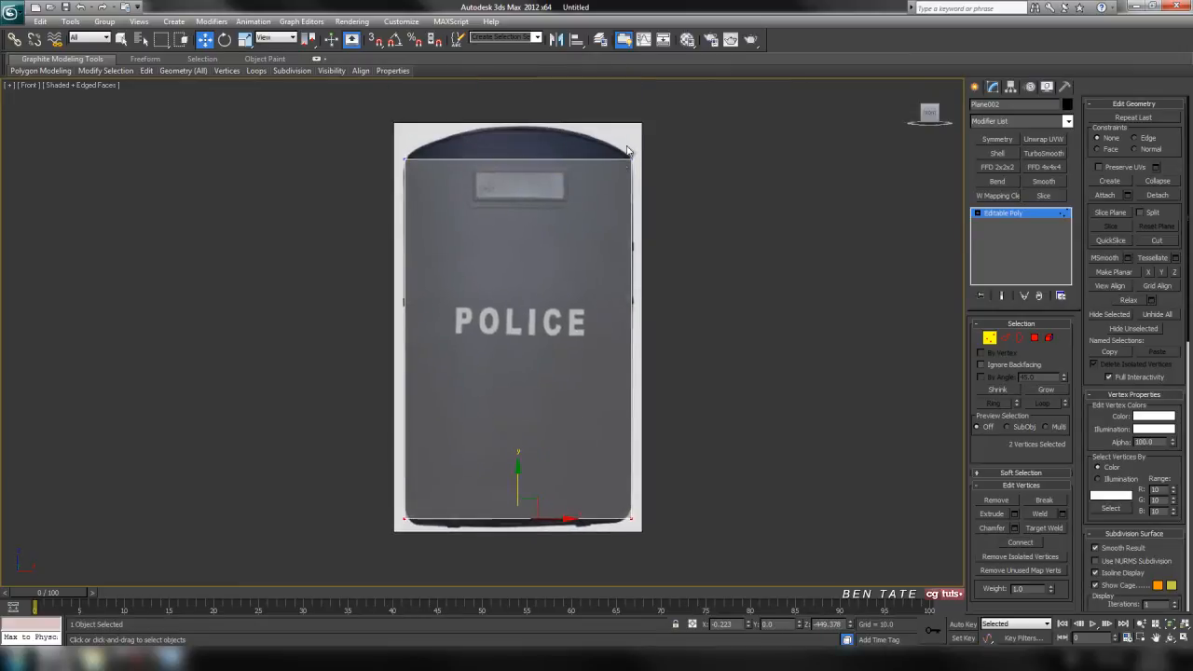
Fine-tune the bottom vertices to about Z -448.5 along the shield's lower edge and leave vertex editing
middle_drag(603, 233, 597, 168)
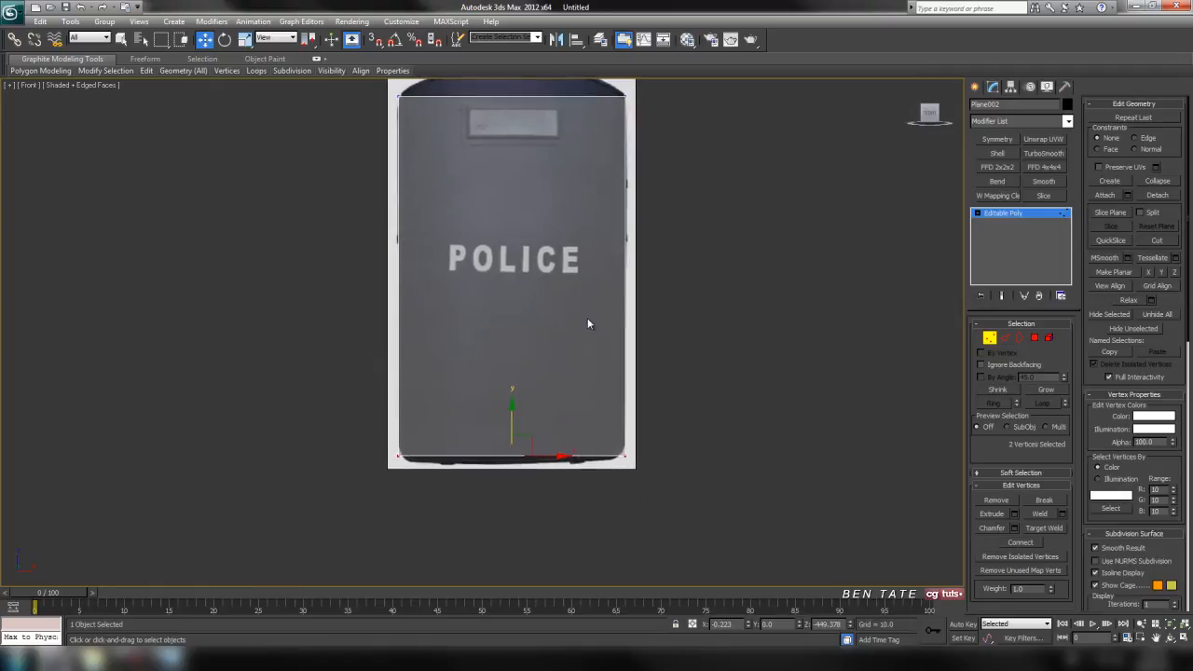
scroll(601, 335, up, 3)
middle_drag(646, 475, 630, 345)
drag(520, 409, 522, 410)
scroll(537, 377, down, 5)
mouse_move(547, 270)
middle_down()
mouse_move(556, 418)
mouse_move(563, 286)
middle_up()
scroll(570, 282, up, 3)
middle_drag(612, 348, 591, 296)
key(1)
Center the new plane horizontally by setting its X position to 0
middle_drag(859, 303, 851, 321)
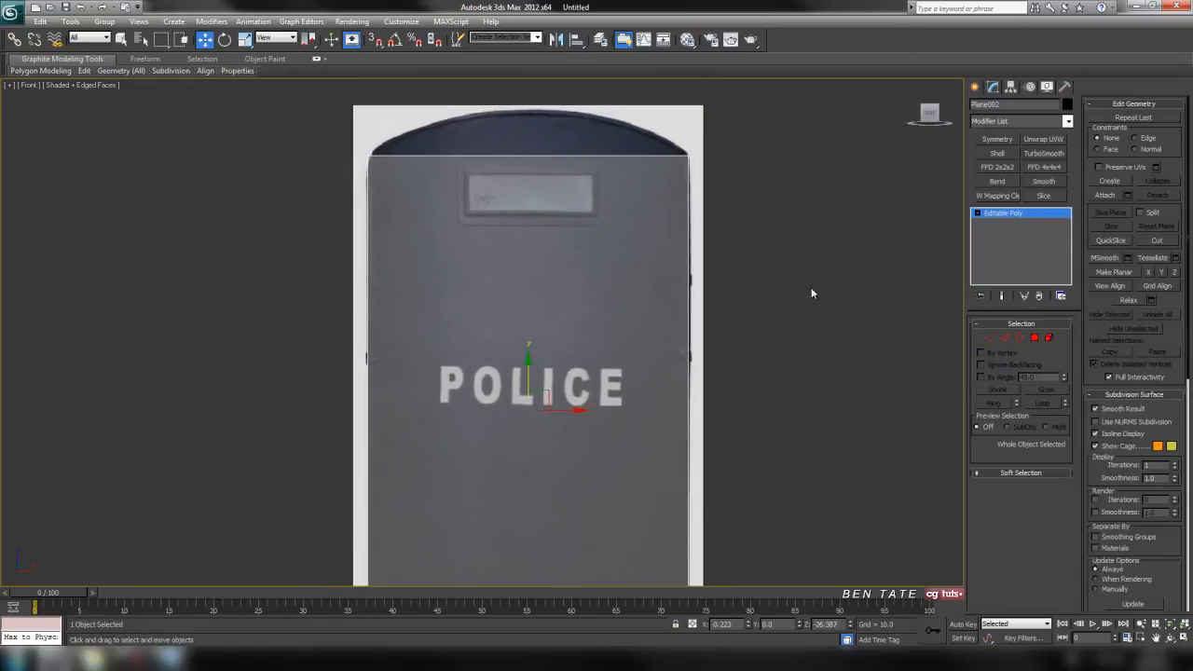
middle_drag(677, 336, 671, 278)
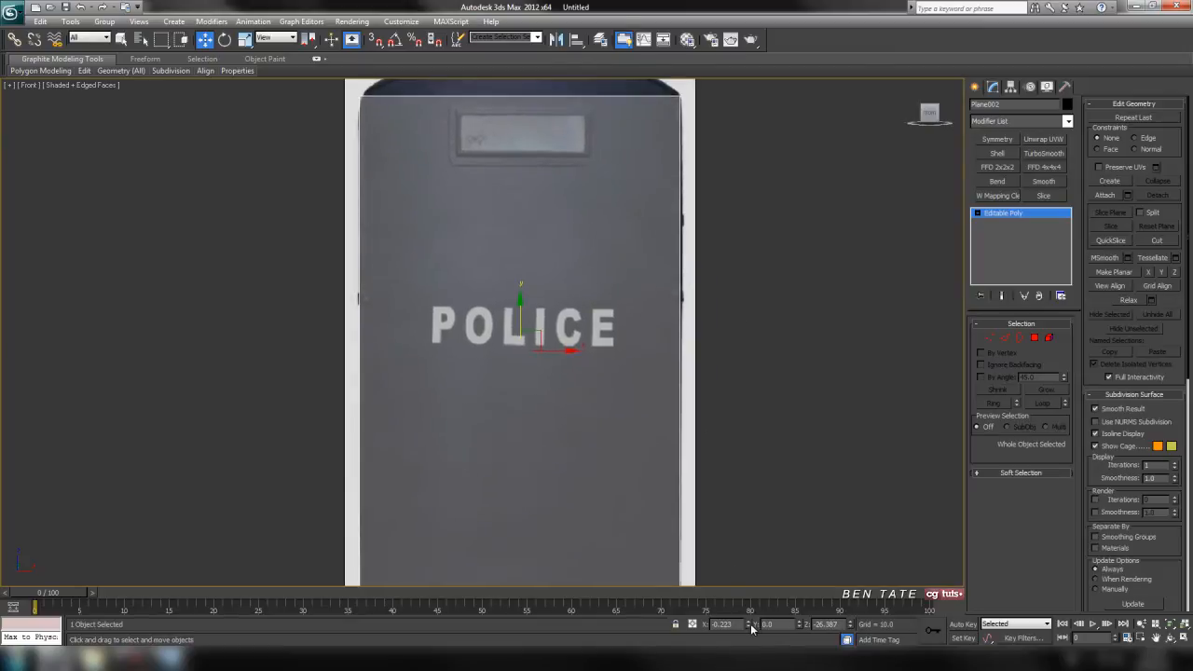
scroll(770, 341, down, 3)
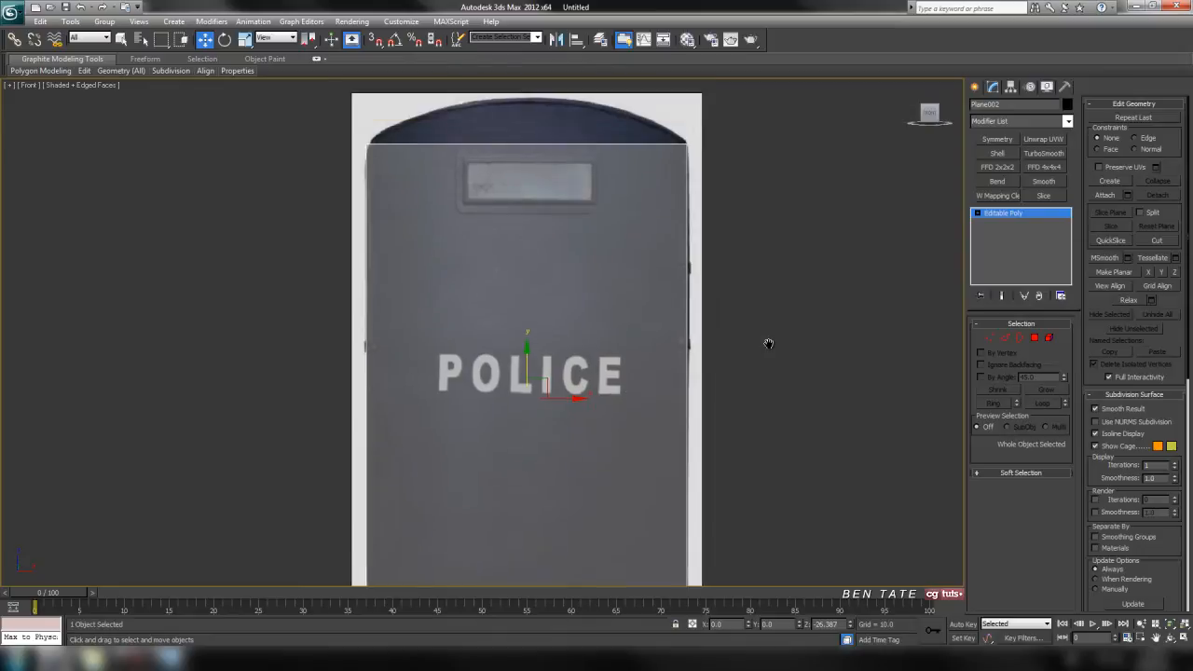
middle_drag(704, 253, 690, 232)
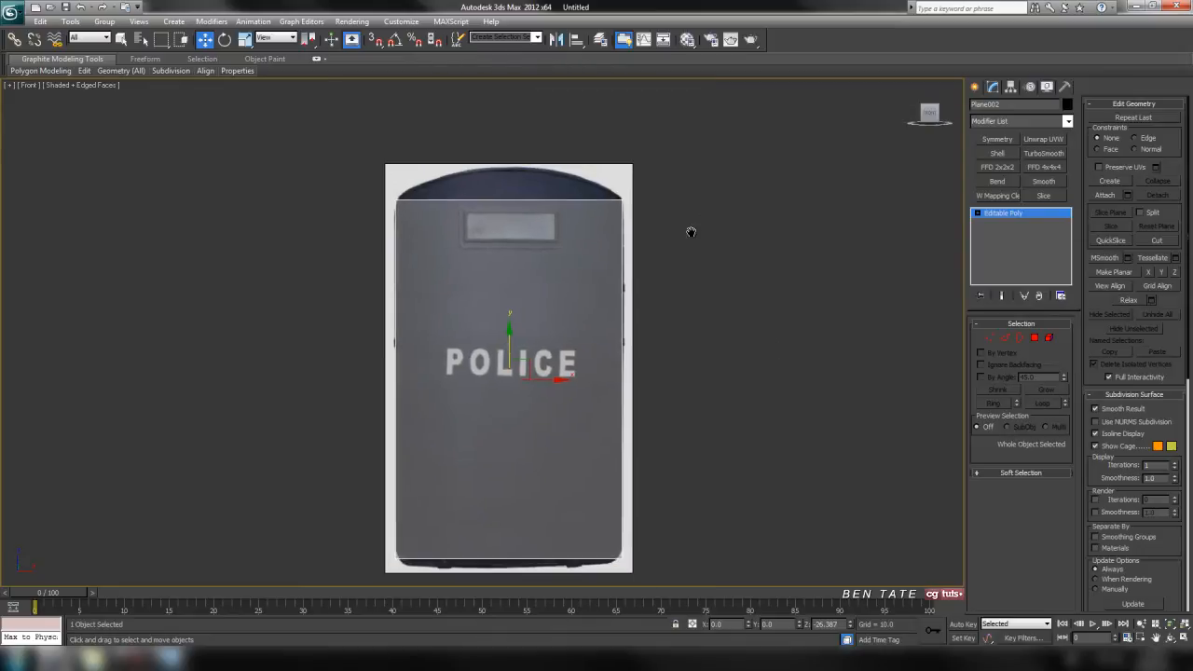
middle_drag(689, 342, 697, 298)
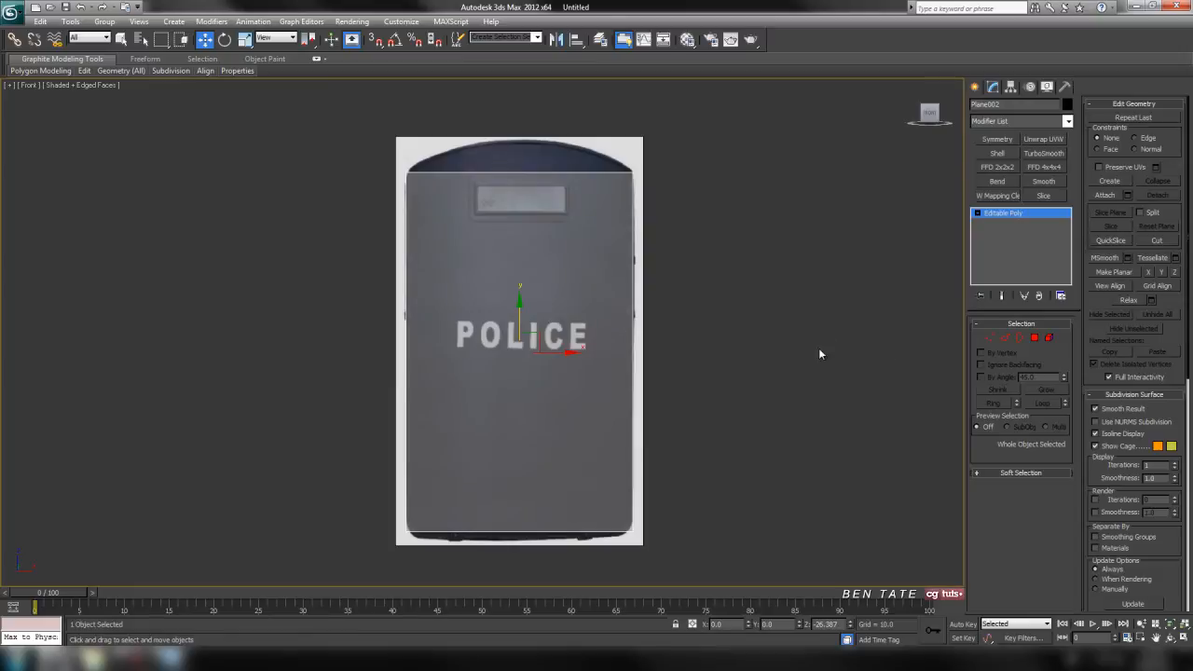
Connect the plane's top and bottom edges with 8 evenly spaced vertical segments, using pinch 0 and slide 0
click(1004, 338)
drag(534, 140, 562, 552)
middle_drag(707, 529, 747, 505)
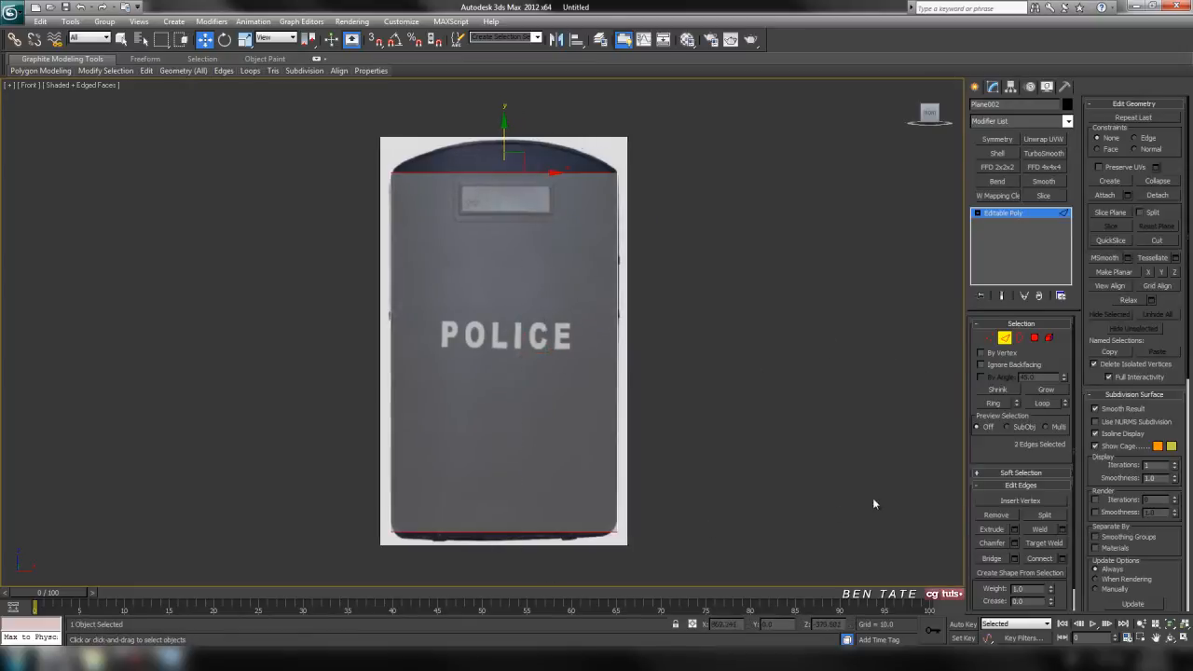
click(1065, 561)
drag(514, 331, 746, 246)
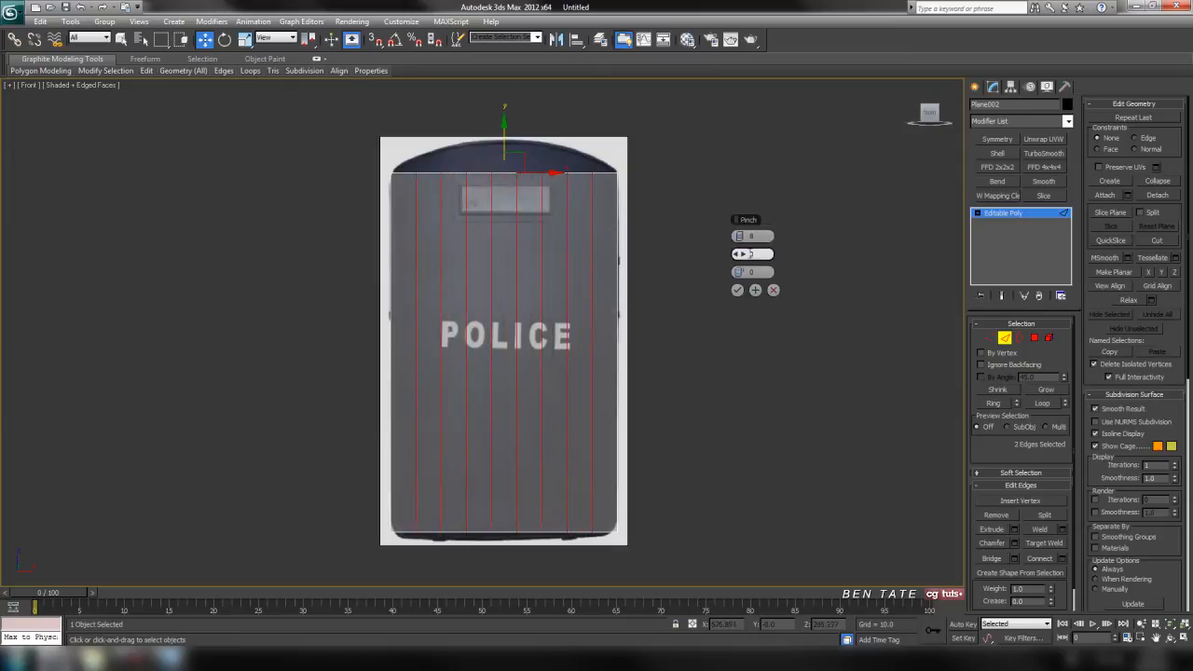
click(737, 294)
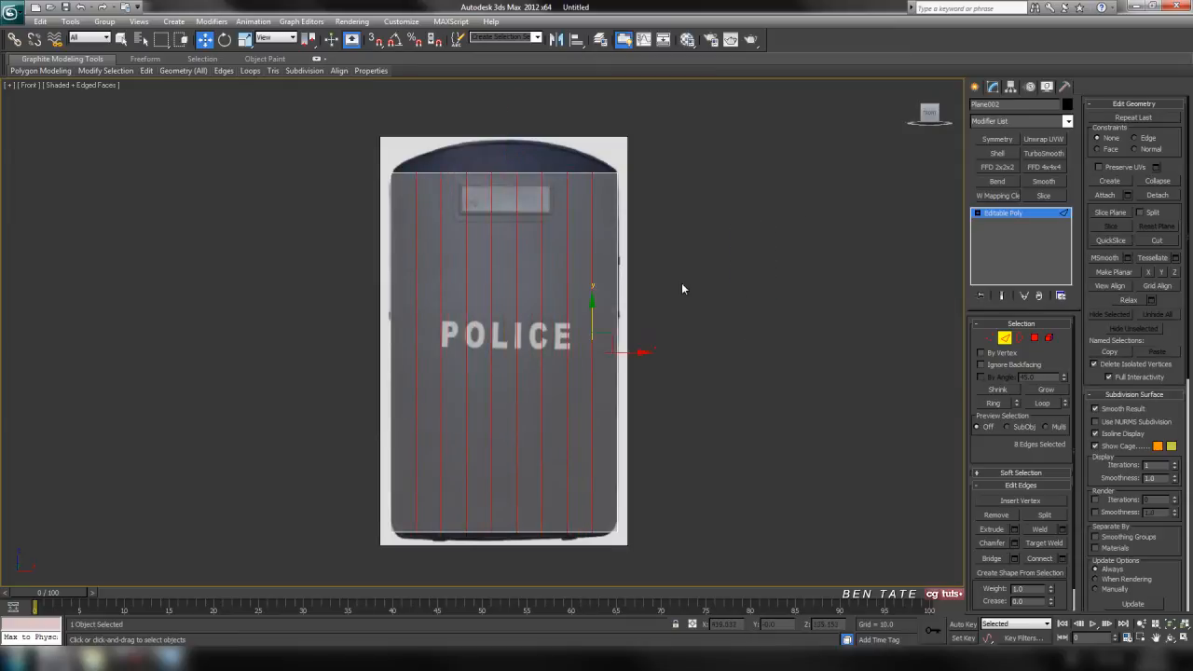
middle_drag(681, 283, 711, 303)
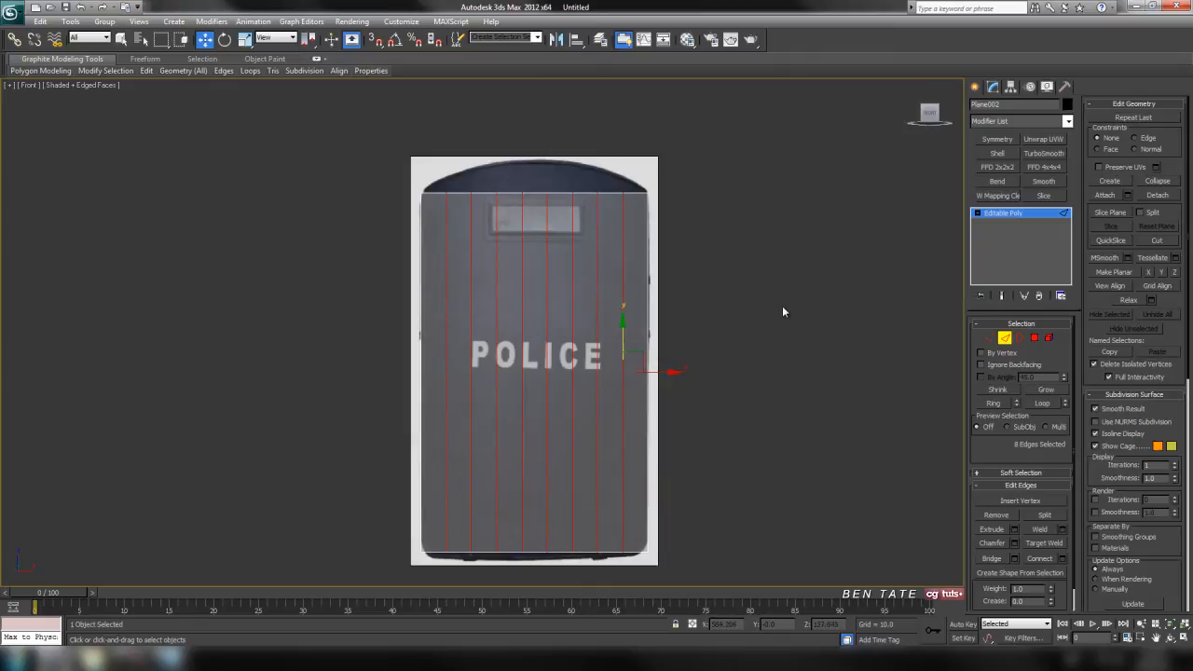
mouse_move(779, 319)
middle_down()
mouse_move(764, 309)
mouse_move(772, 314)
middle_up()
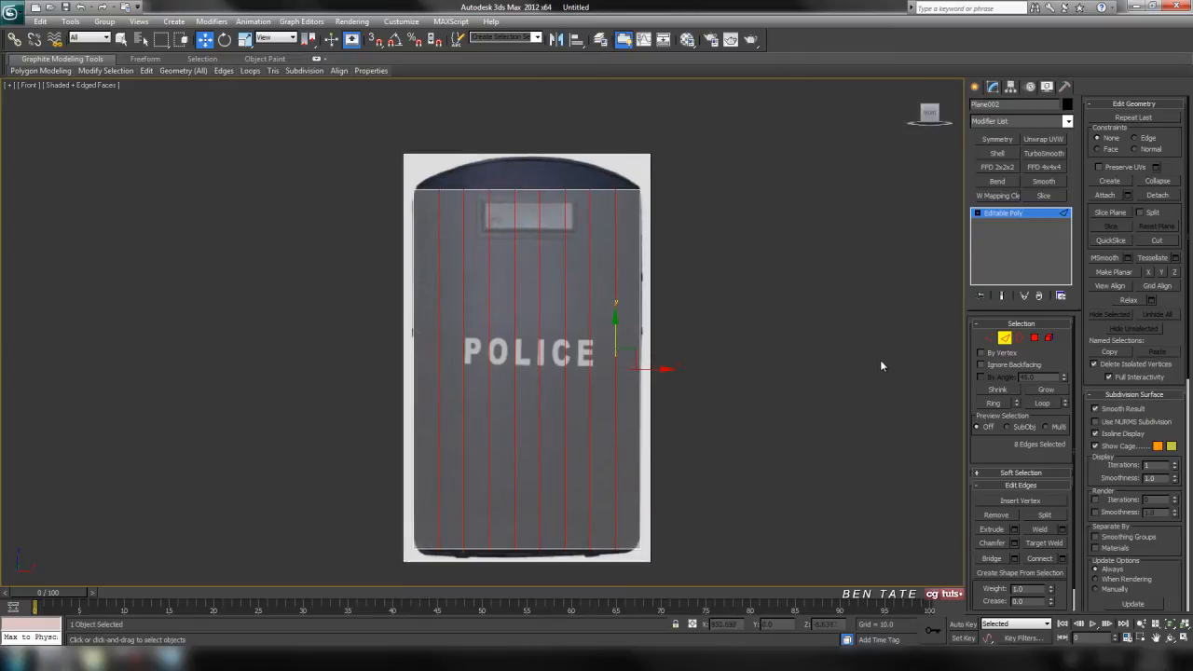
Select the ten vertices along the plane's top edge and apply a Bend modifier to them
click(989, 341)
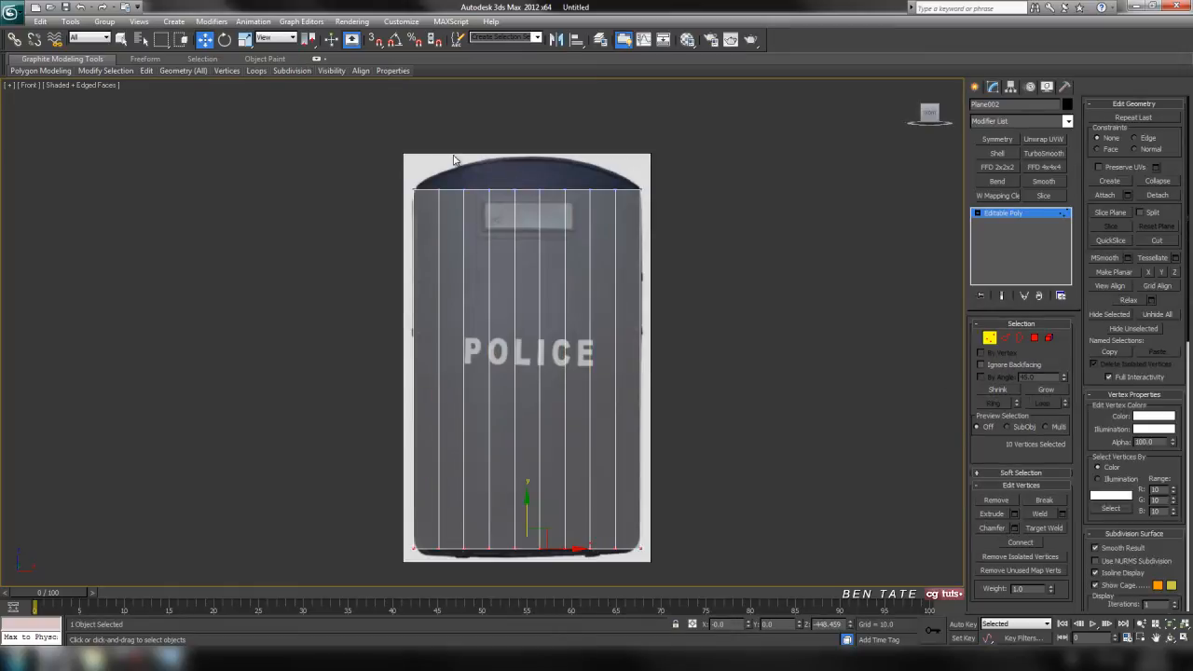
middle_drag(382, 168, 388, 187)
drag(801, 296, 800, 299)
middle_drag(737, 311, 748, 270)
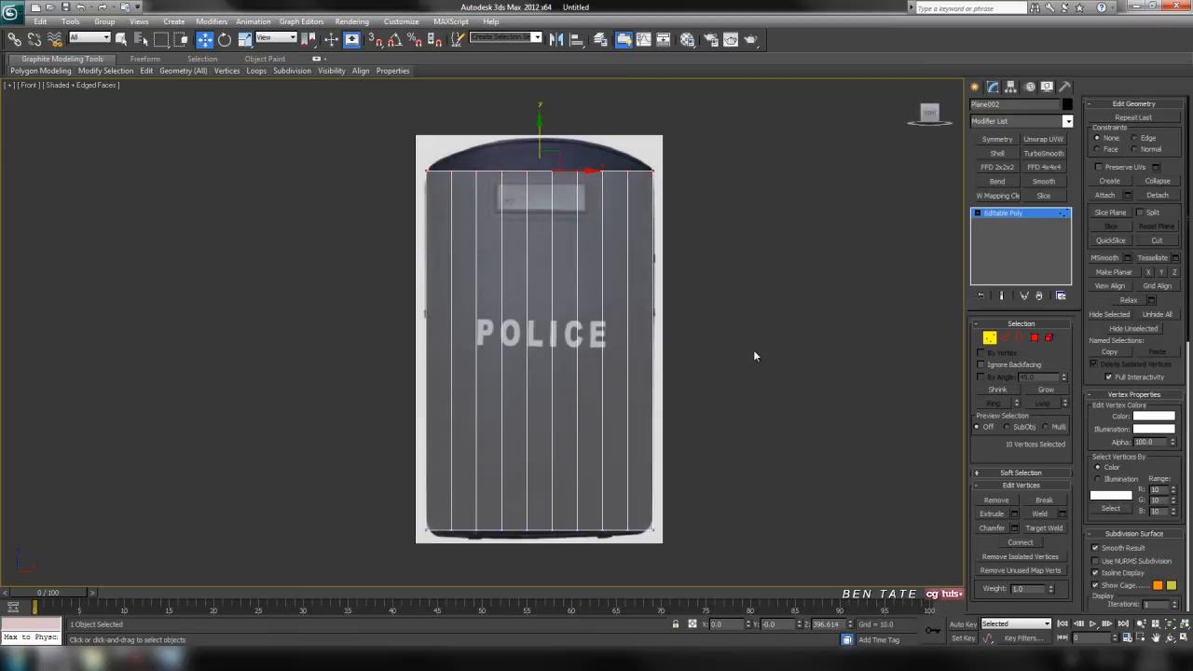
key(F3)
key(F3)
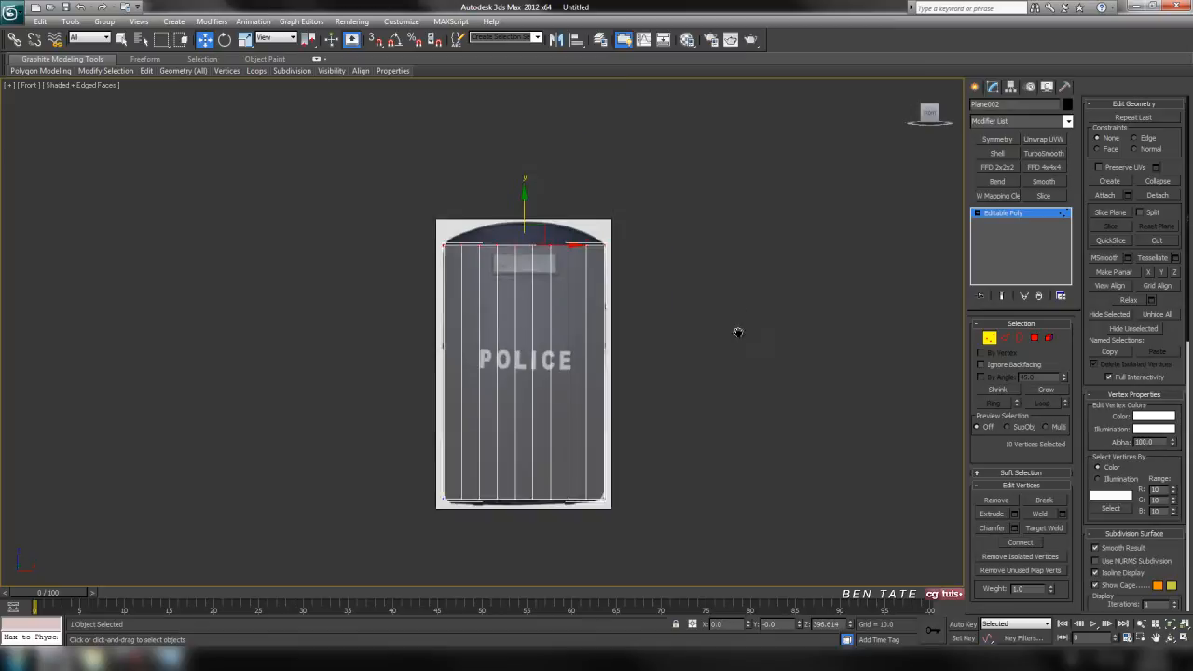
scroll(544, 281, up, 5)
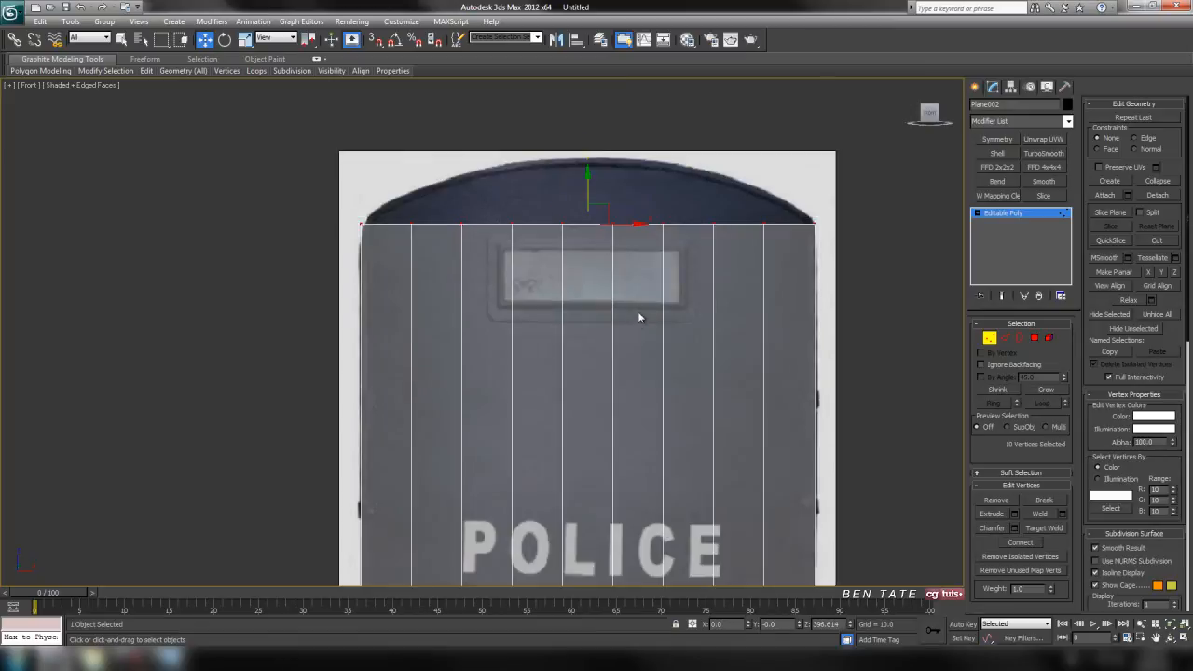
scroll(719, 293, down, 5)
middle_drag(687, 372, 687, 316)
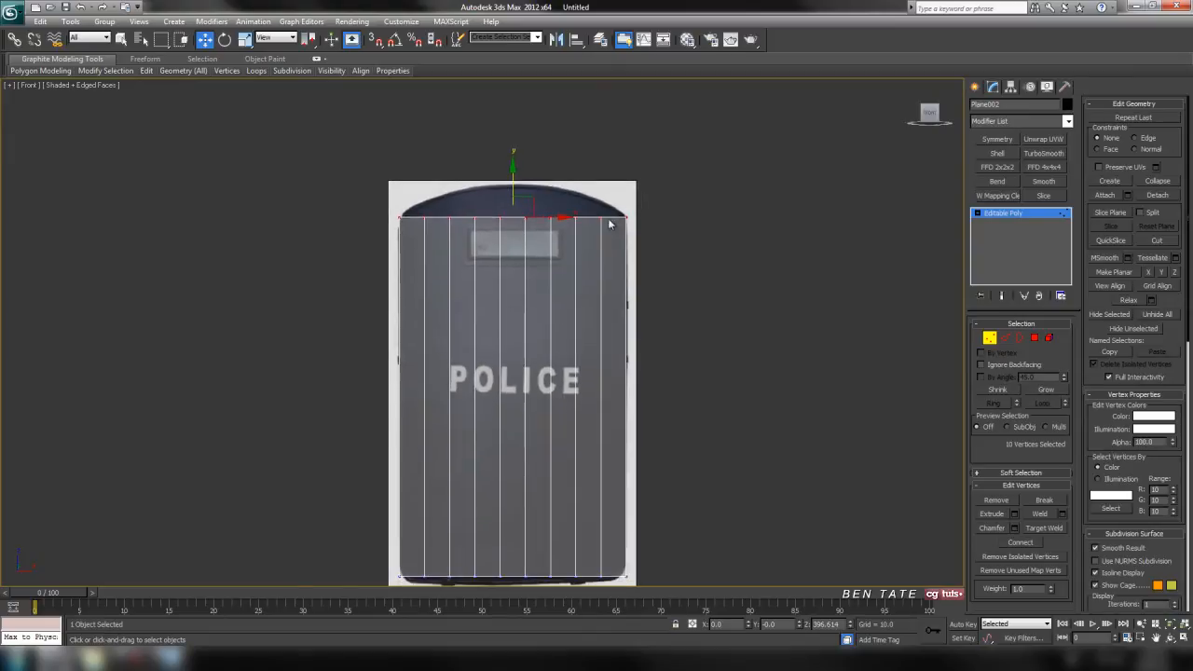
mouse_move(631, 246)
middle_down()
mouse_move(653, 243)
mouse_move(646, 224)
mouse_move(643, 247)
middle_up()
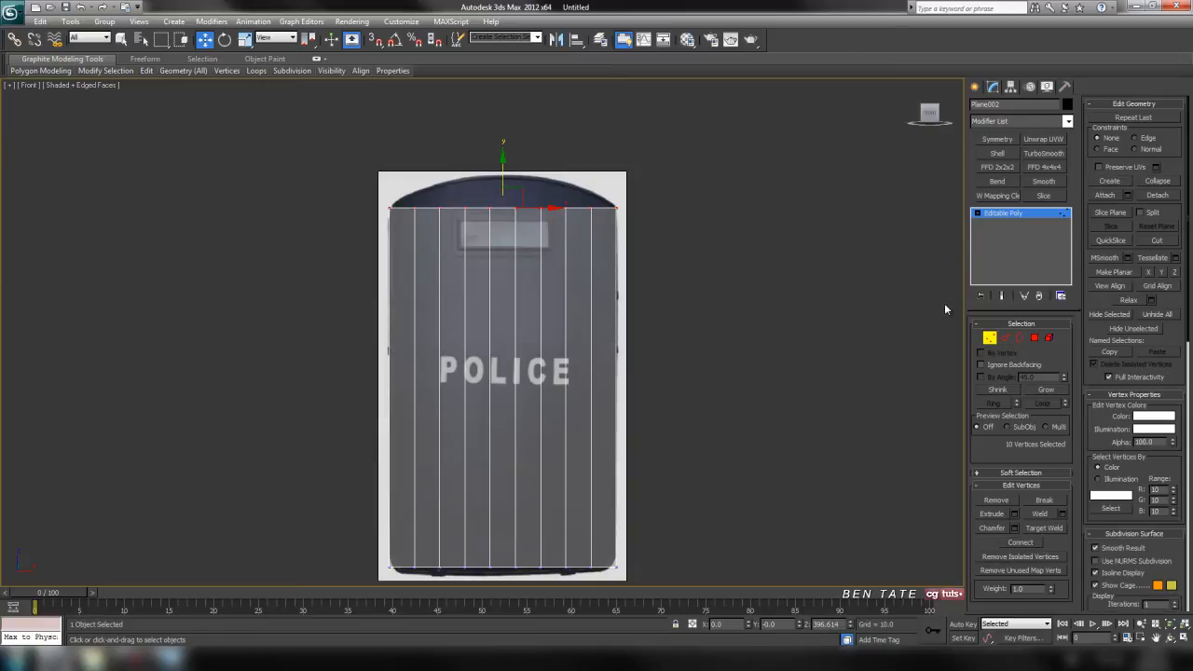
click(1067, 121)
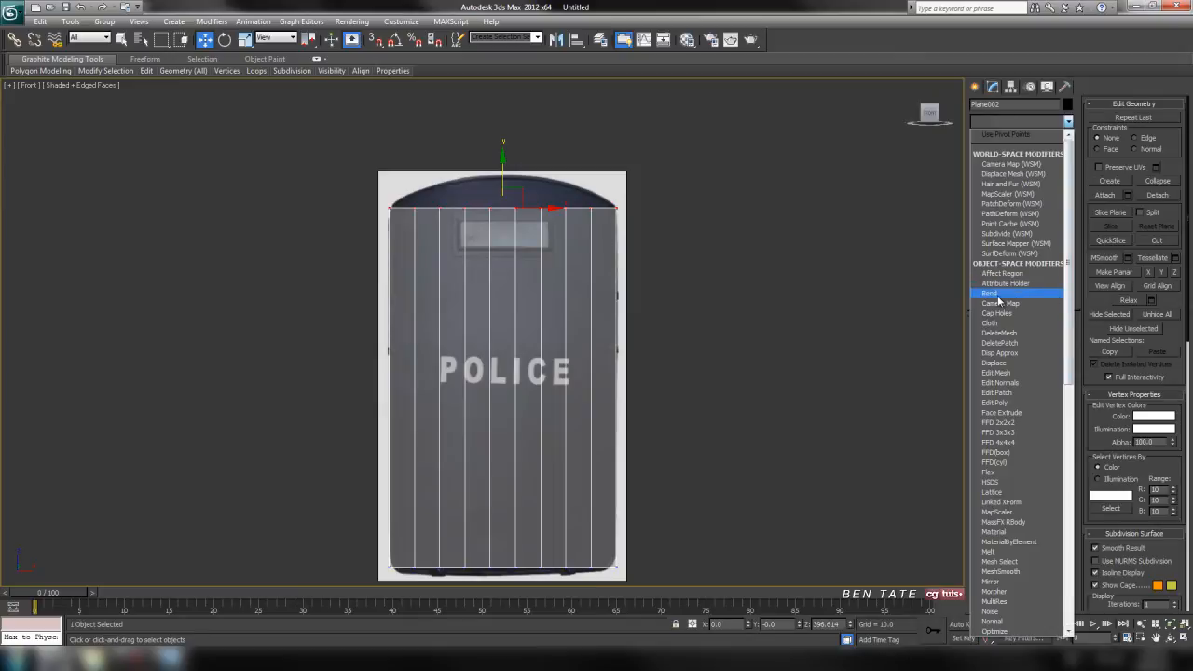
click(1022, 294)
middle_drag(781, 333, 791, 330)
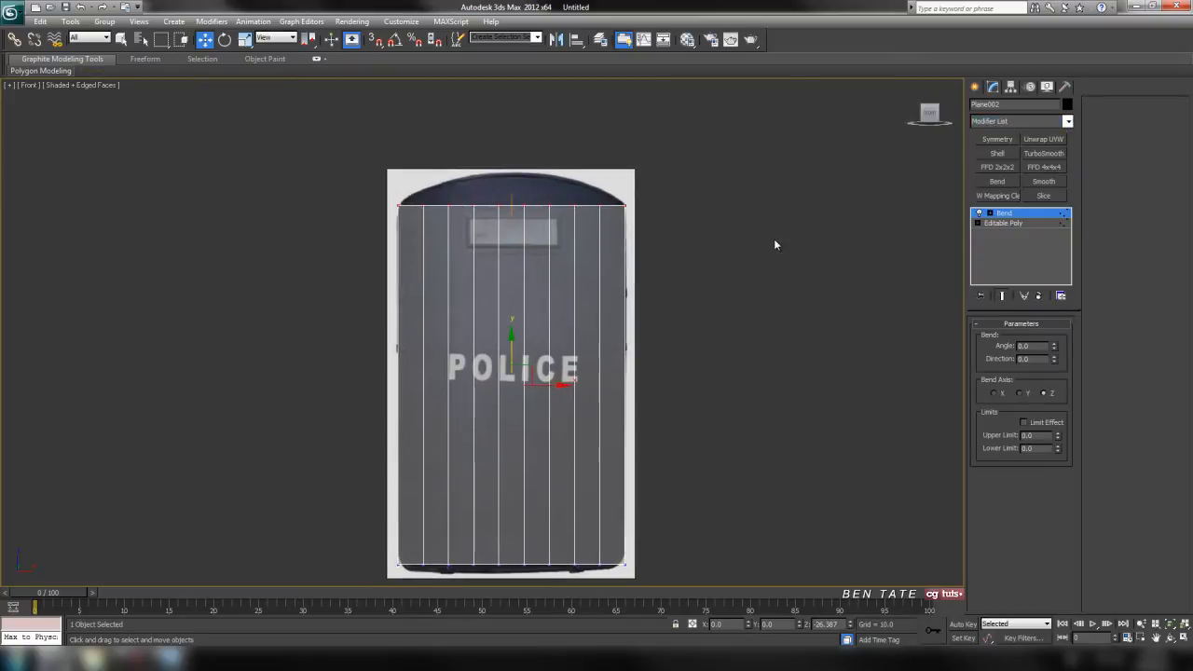
middle_drag(774, 245, 757, 237)
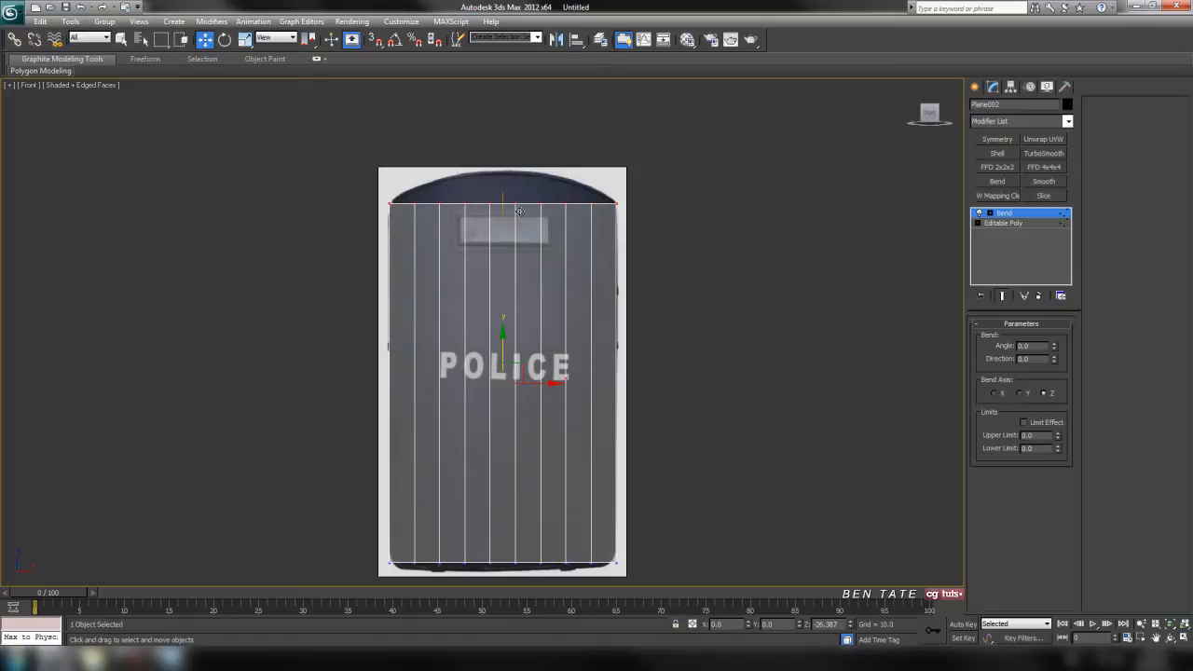
middle_drag(785, 236, 781, 233)
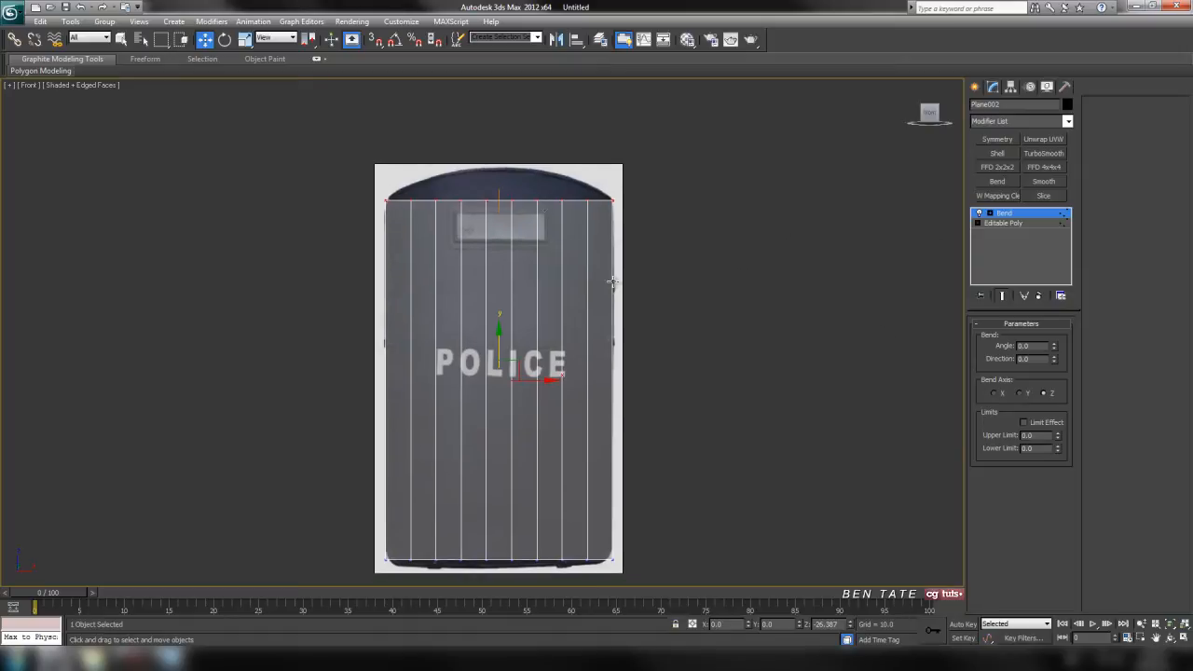
middle_drag(736, 377, 731, 365)
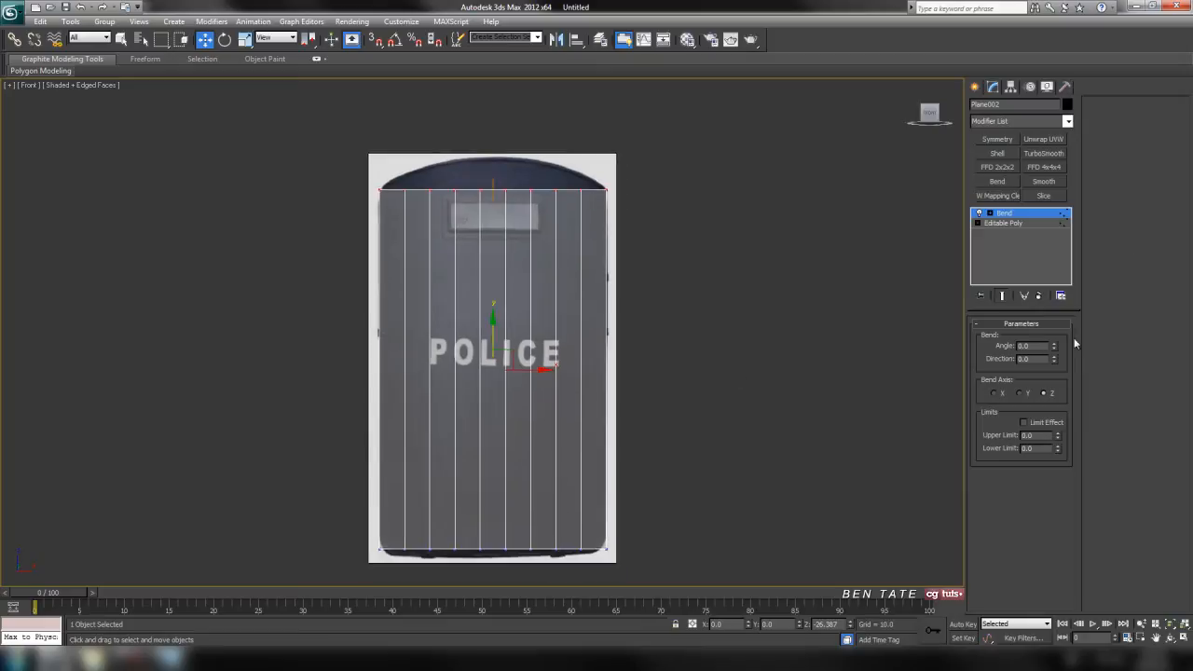
Bend the top vertices by about 38 on the X axis, with the direction set to 90
drag(1054, 348, 1047, 311)
click(995, 393)
middle_drag(786, 314, 780, 311)
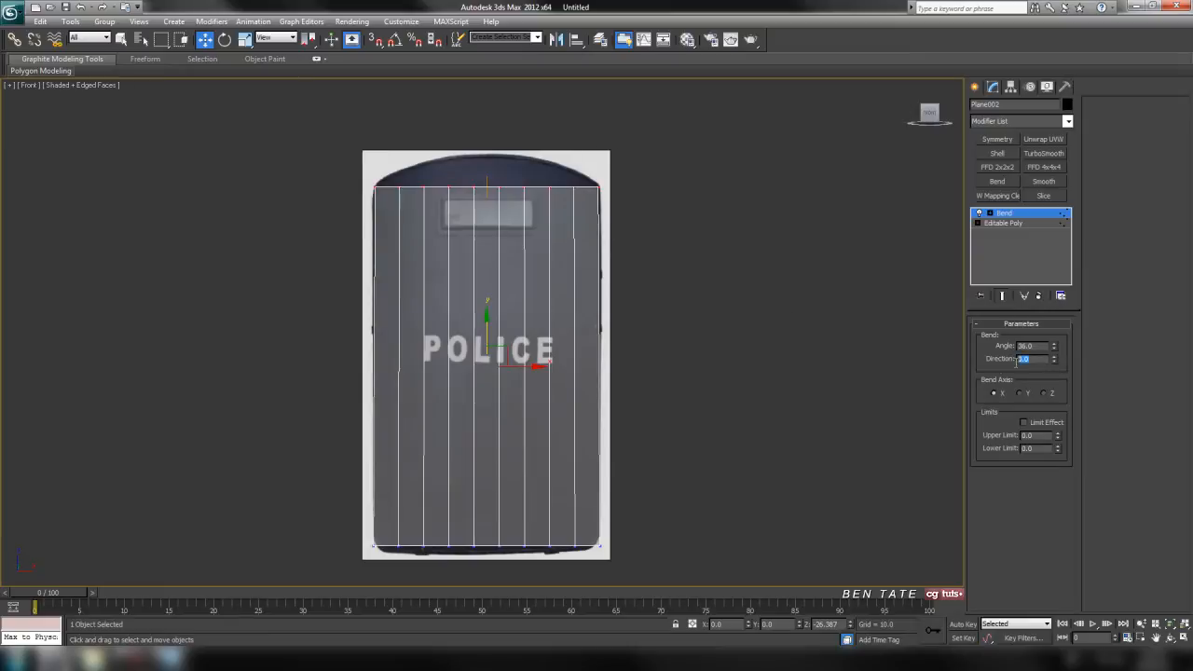
text(90)
key(Return)
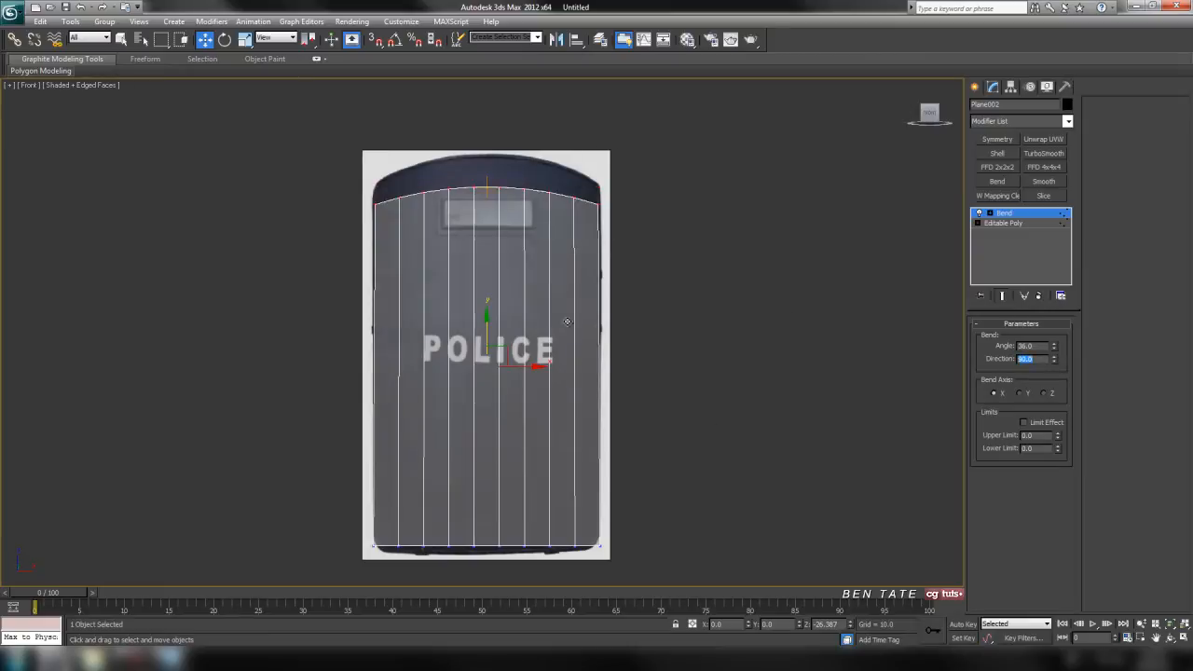
Compare the bent top edge with the reference image and set its bend angle to 45
mouse_move(732, 368)
middle_down()
mouse_move(726, 350)
mouse_move(712, 412)
middle_up()
key(F3)
key(F3)
mouse_move(742, 354)
middle_down()
mouse_move(736, 330)
mouse_move(750, 364)
middle_up()
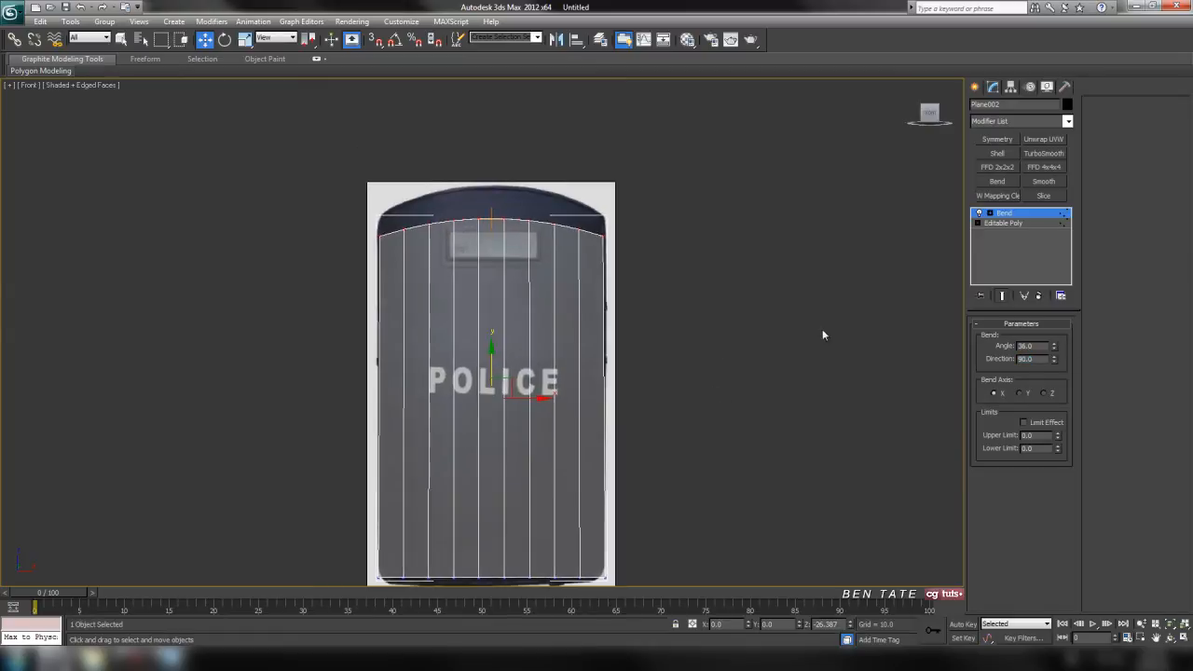
middle_drag(789, 302, 797, 319)
mouse_move(1057, 348)
mouse_down()
mouse_move(1056, 324)
mouse_move(1055, 336)
mouse_up()
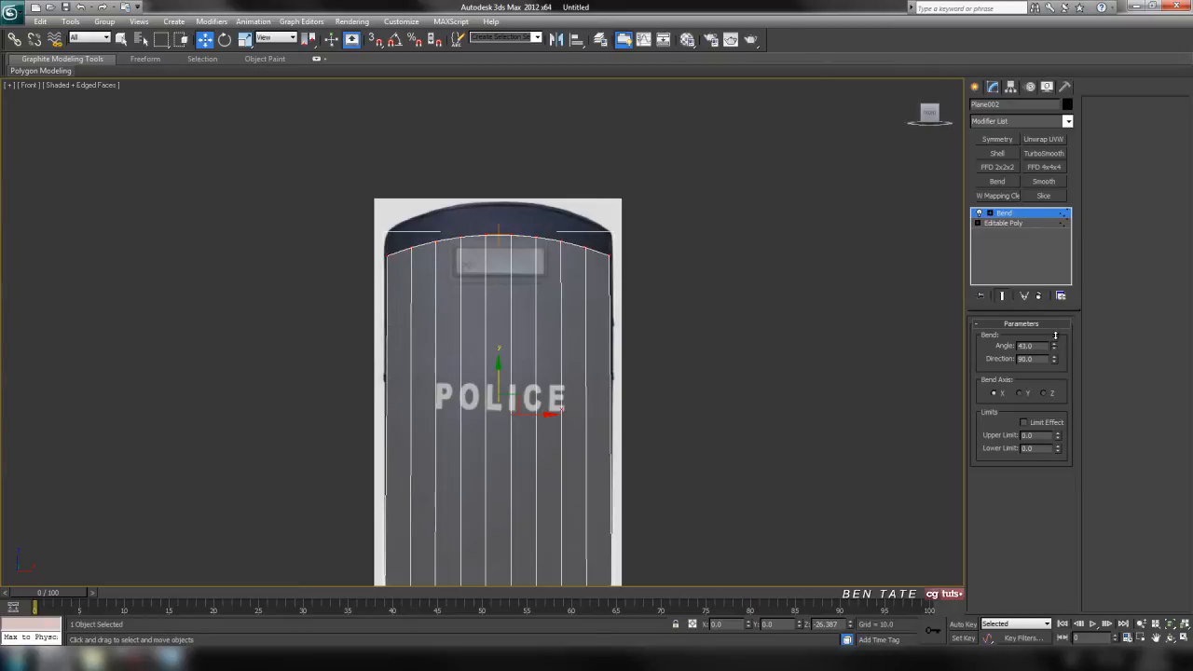
double_click(1035, 347)
text(45)
key(Return)
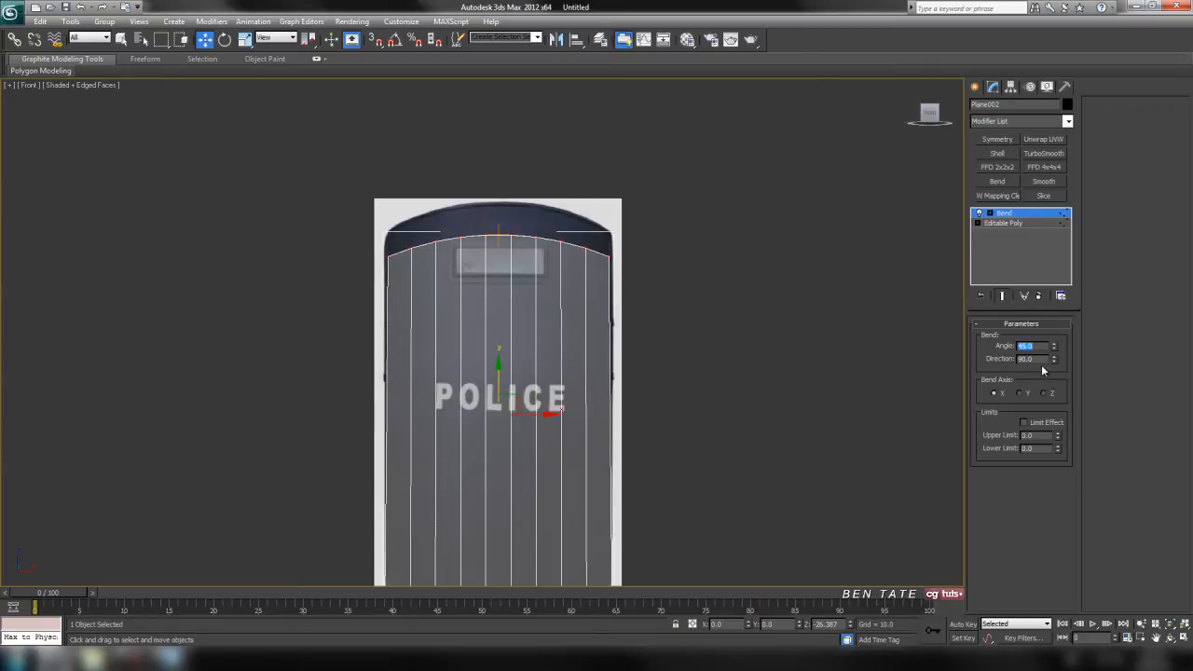
Convert the plane with the top-edge bend back to an editable poly
mouse_move(681, 209)
middle_down()
mouse_move(700, 172)
mouse_move(708, 99)
mouse_move(695, 199)
middle_up()
scroll(683, 245, up, 4)
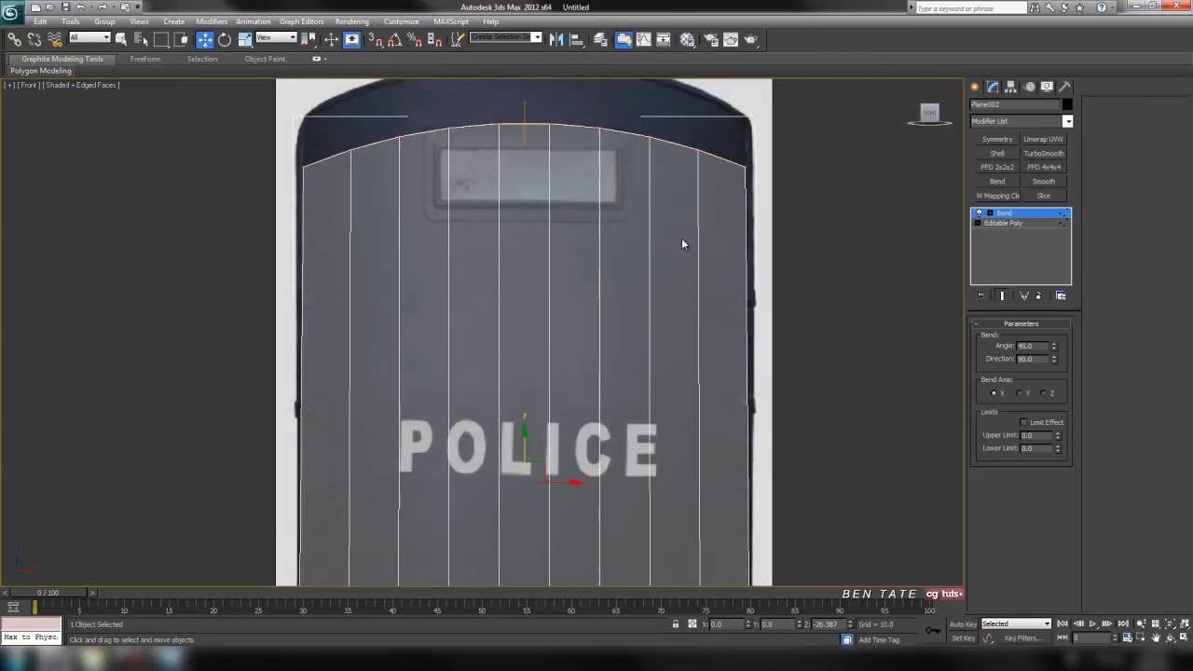
scroll(691, 249, down, 2)
right_click(564, 252)
mouse_move(616, 363)
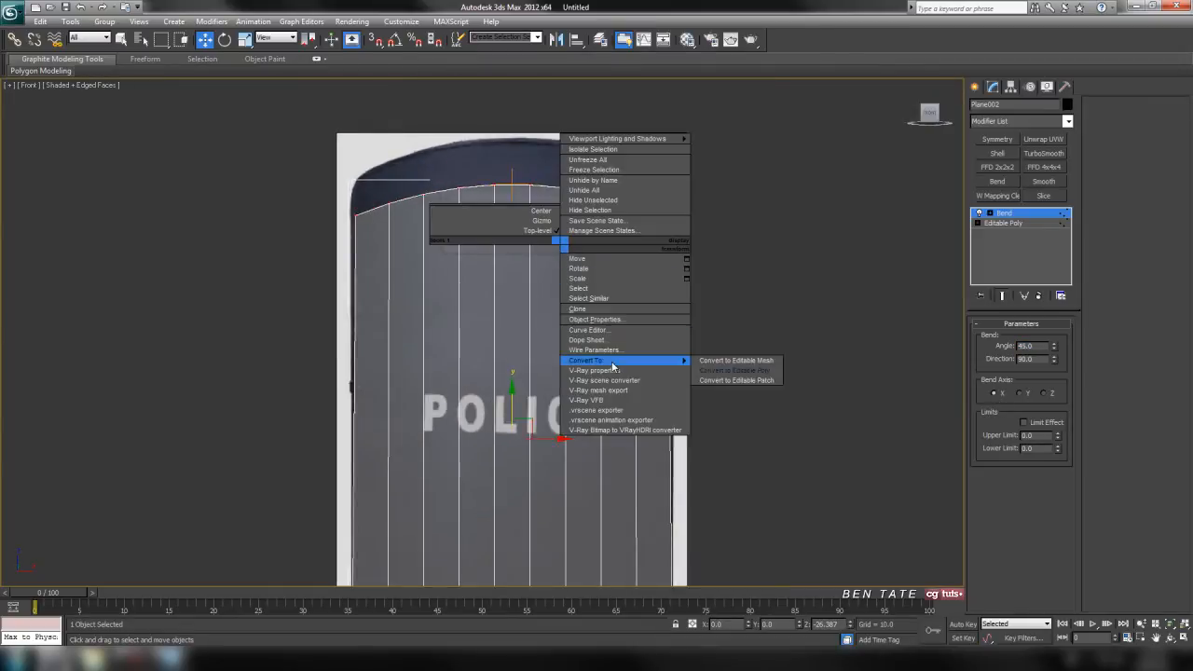
click(723, 376)
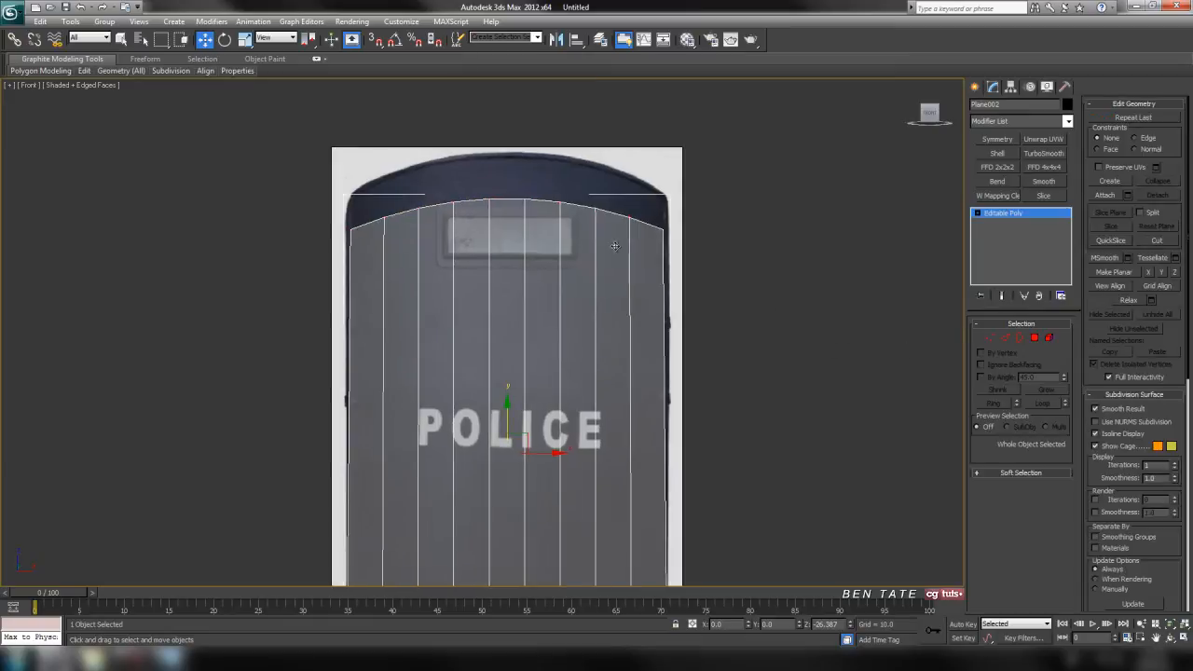
Raise the curved row of top vertices to about Z 447, matching the shield's upper arc in the reference
click(990, 337)
middle_drag(810, 119, 799, 152)
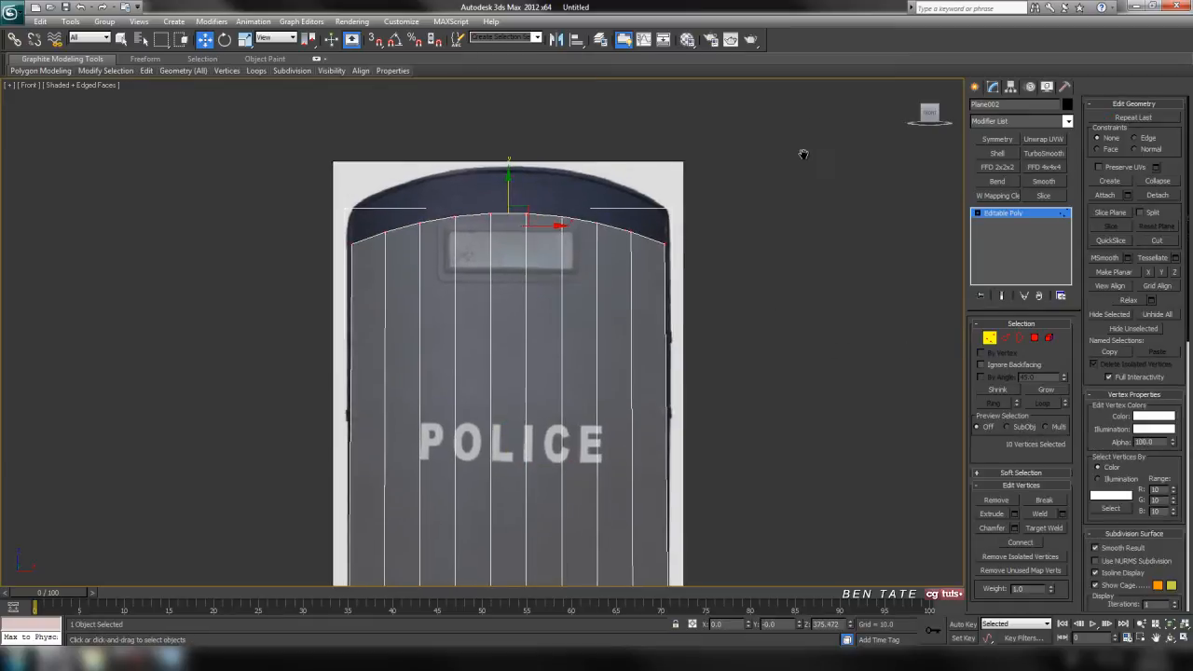
scroll(444, 238, up, 3)
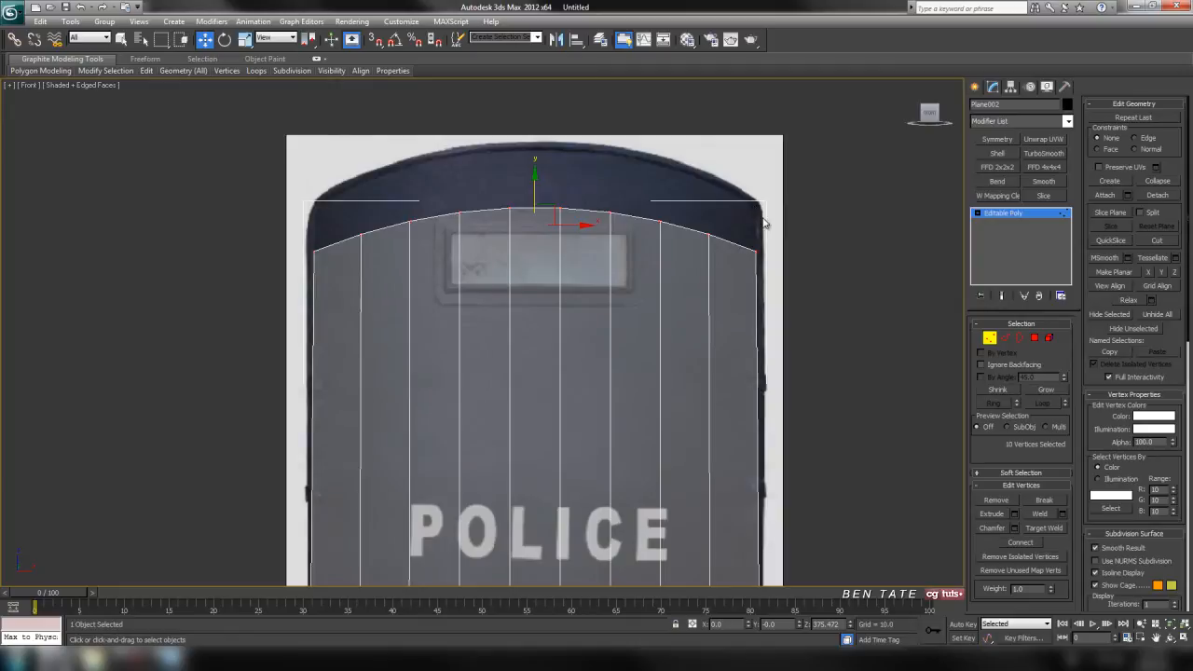
drag(534, 182, 539, 122)
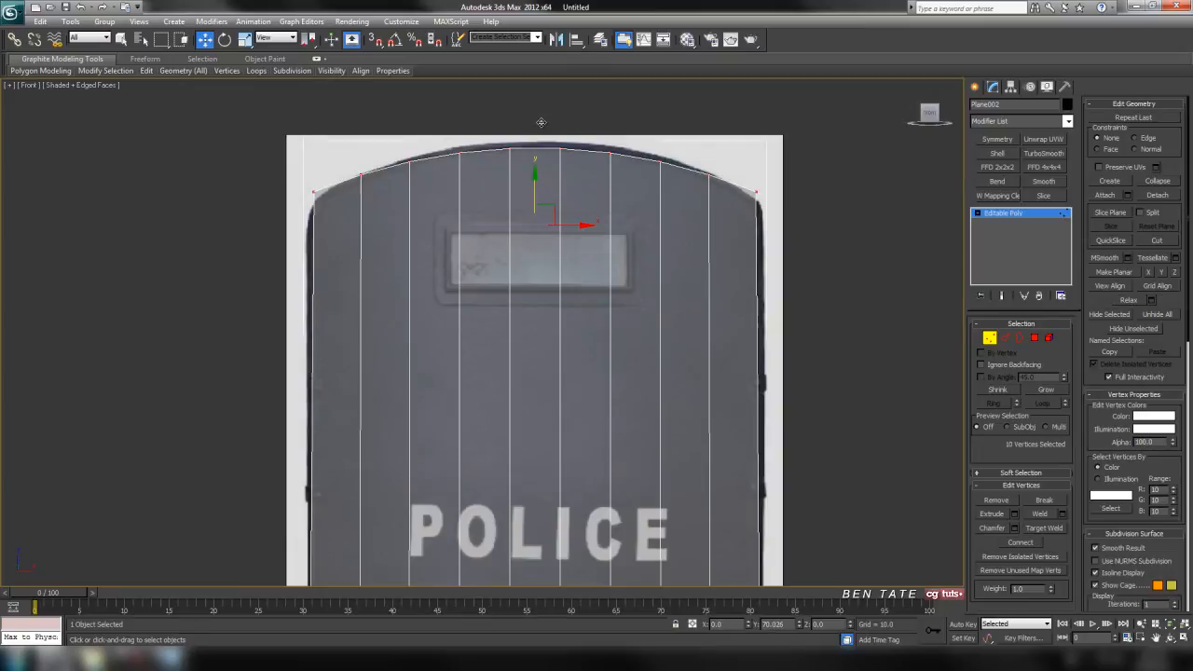
scroll(589, 268, up, 3)
scroll(625, 256, up, 2)
scroll(663, 264, down, 5)
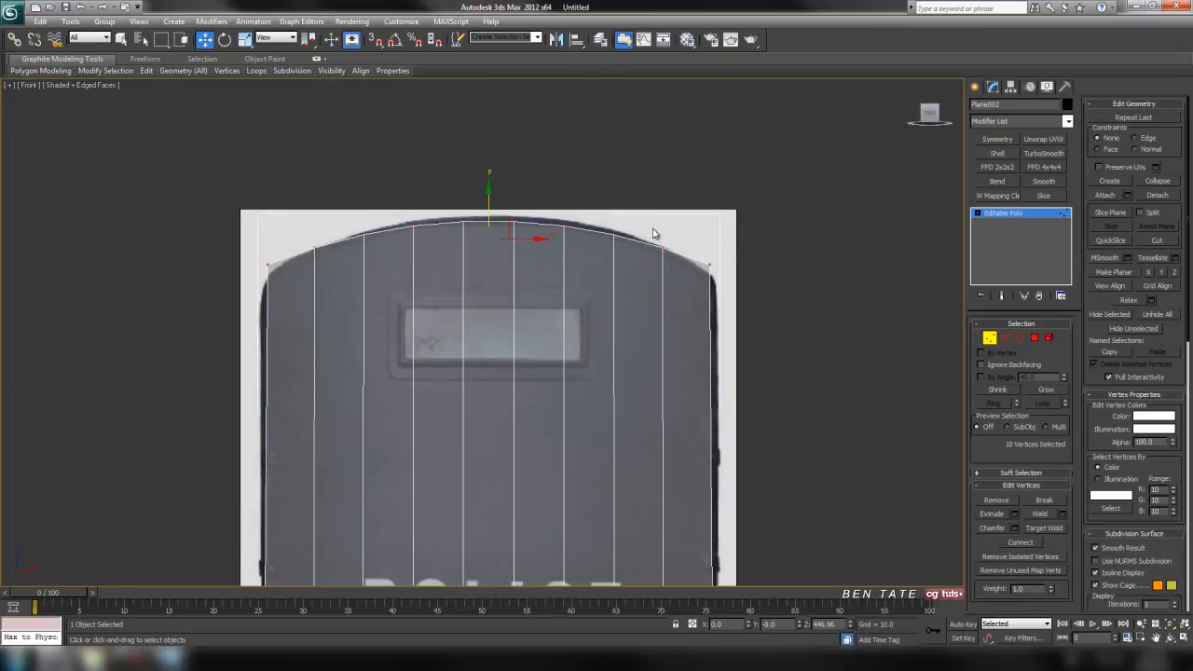
Lower the two outermost top vertices on each side slightly to follow the shield's arc
drag(658, 233, 722, 278)
ctrl+drag(229, 226, 331, 314)
key(F3)
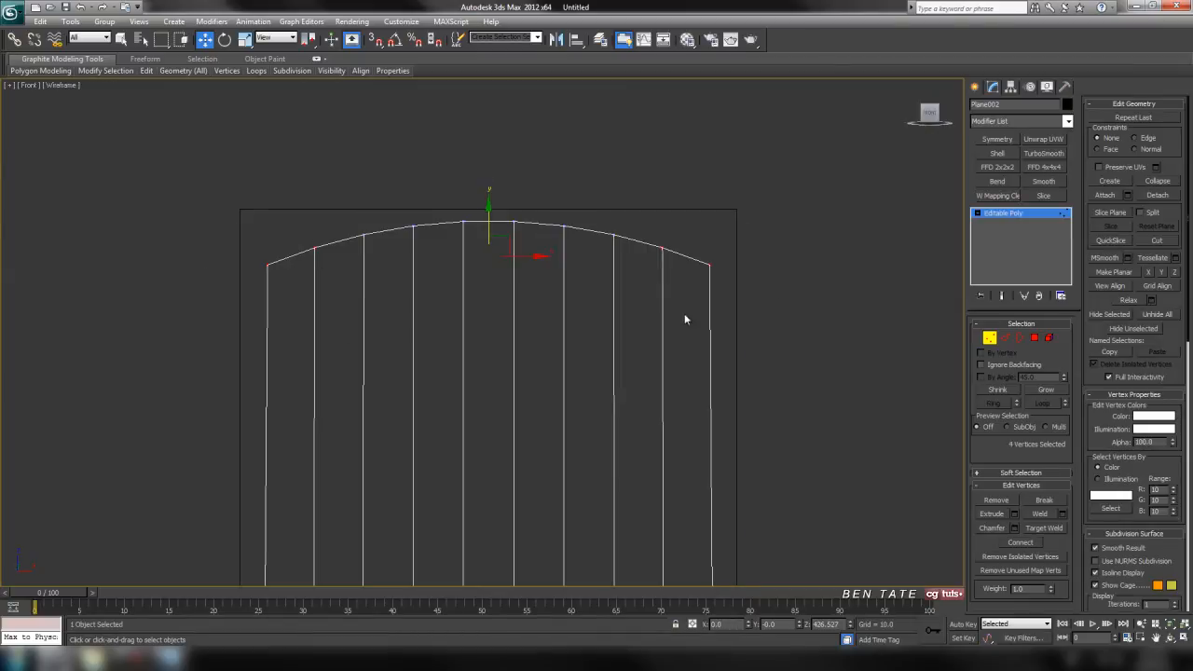
key(F3)
drag(489, 211, 488, 217)
Lower the two top corner vertices to about Z 400 to fit the shield's upper corners
drag(249, 251, 286, 286)
ctrl+drag(743, 280, 694, 262)
drag(485, 224, 483, 233)
key(F3)
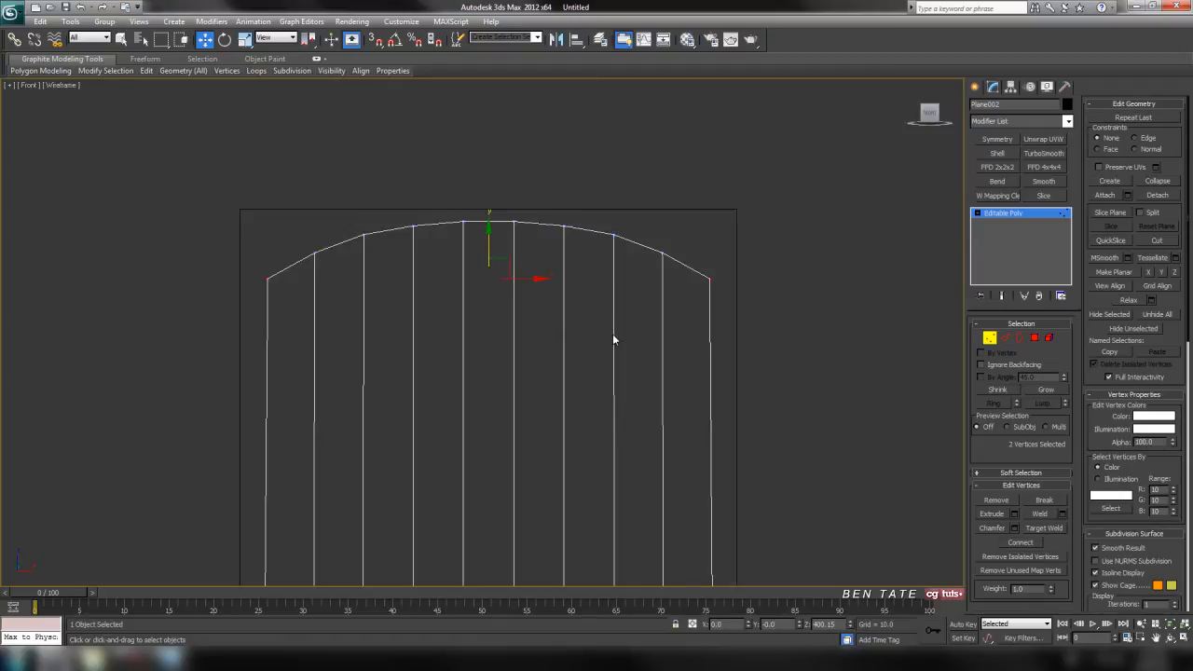
key(F3)
Select the ten vertices along the plane's bottom edge and apply a Bend modifier to them
scroll(671, 345, down, 3)
middle_drag(649, 433, 645, 269)
scroll(650, 373, up, 3)
mouse_move(652, 407)
middle_down()
mouse_move(656, 390)
mouse_move(712, 372)
middle_up()
key(F3)
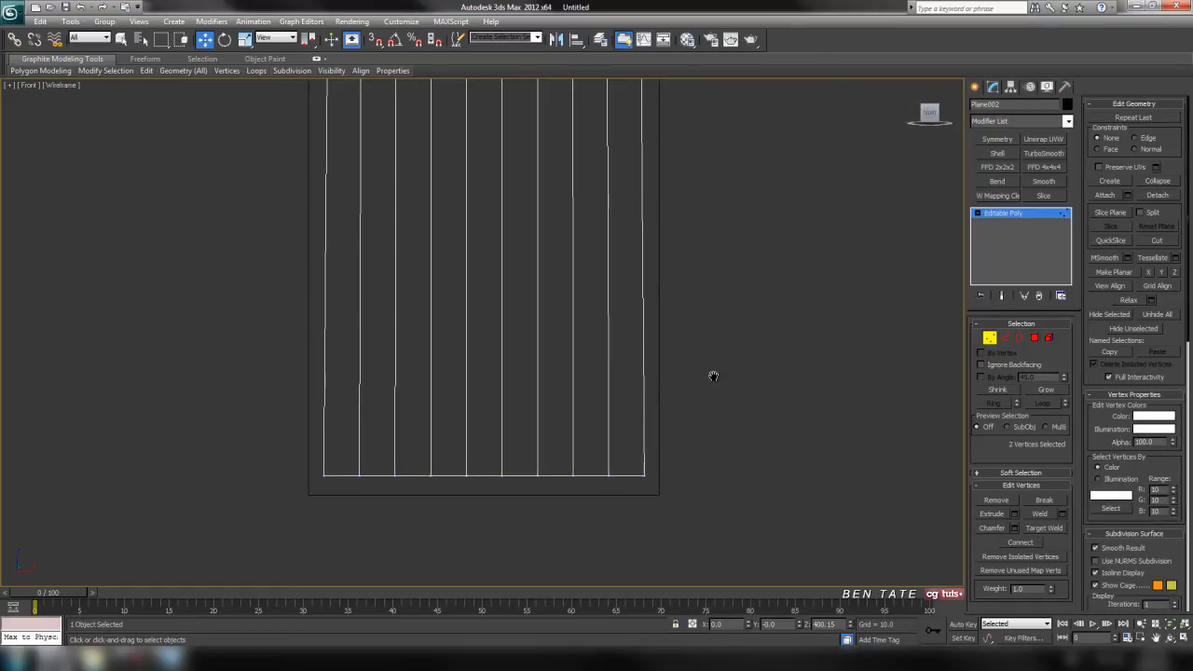
drag(784, 537, 784, 538)
middle_drag(718, 414, 708, 394)
key(F3)
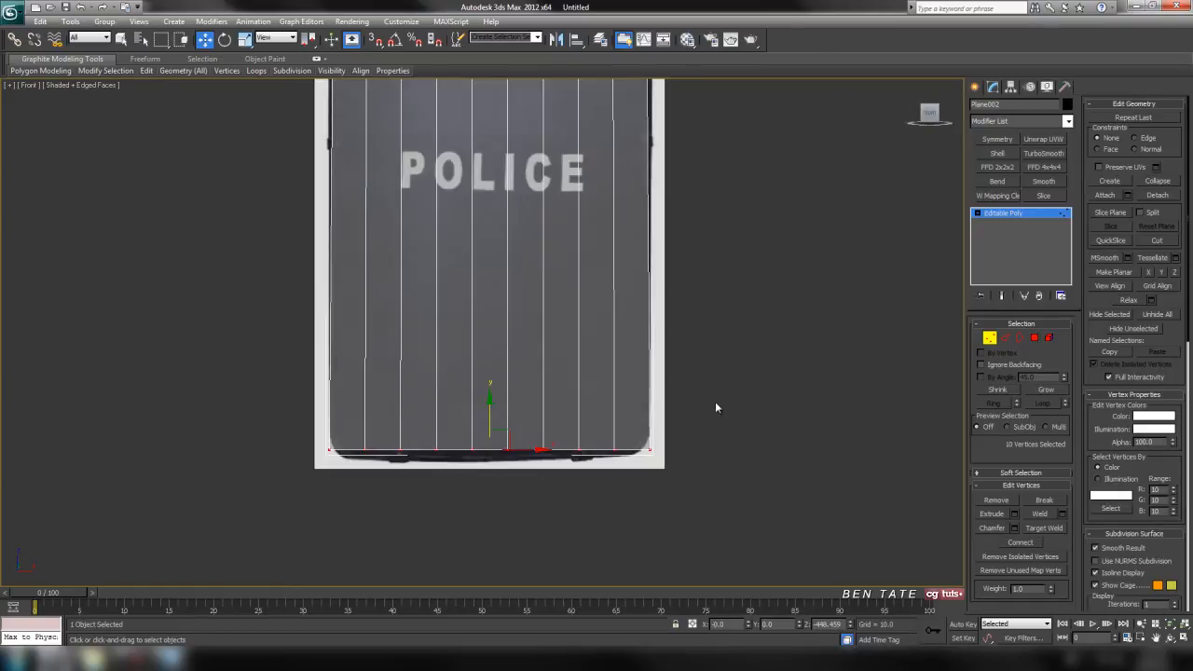
click(1067, 122)
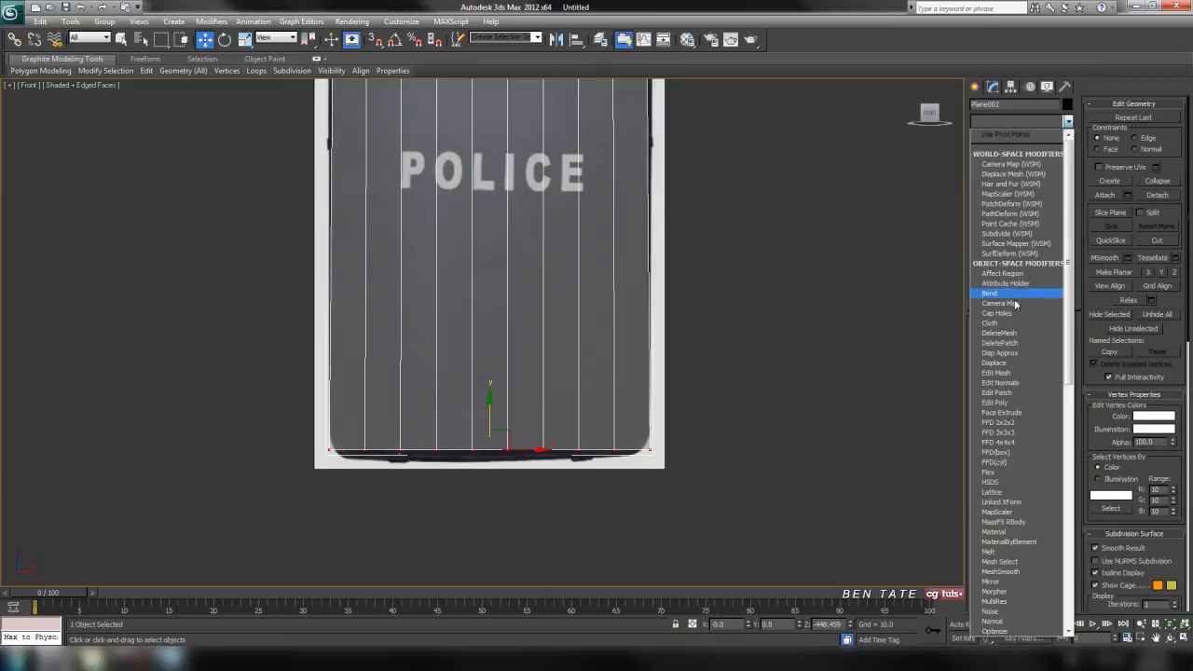
click(1006, 298)
Set the bottom-edge bend direction to -90 and its bend axis to X
click(1053, 357)
drag(1041, 360, 994, 367)
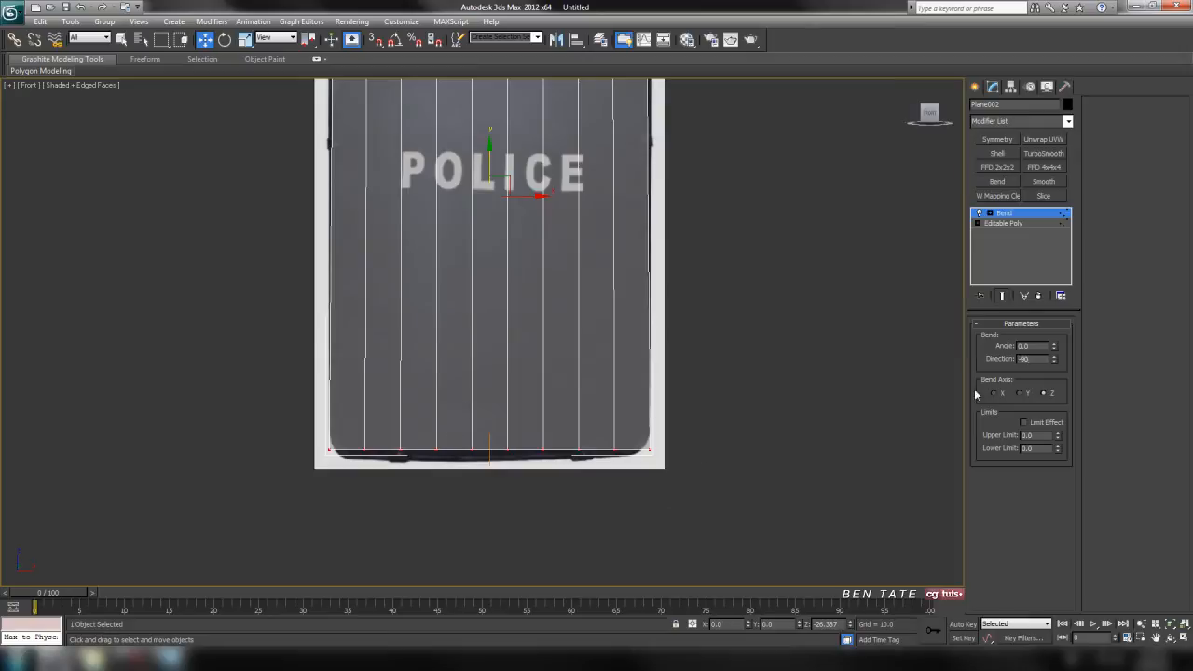
click(993, 393)
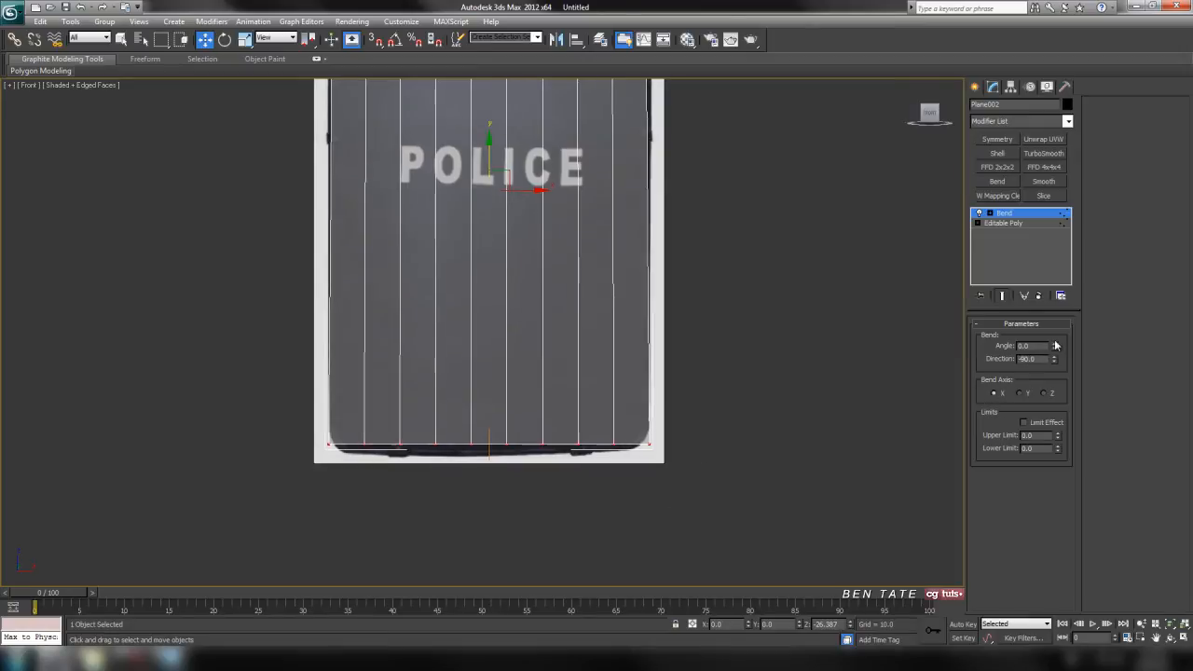
Adjust the bottom-edge bend against the shield's lower curve and set its angle to 12
drag(1054, 349, 1052, 325)
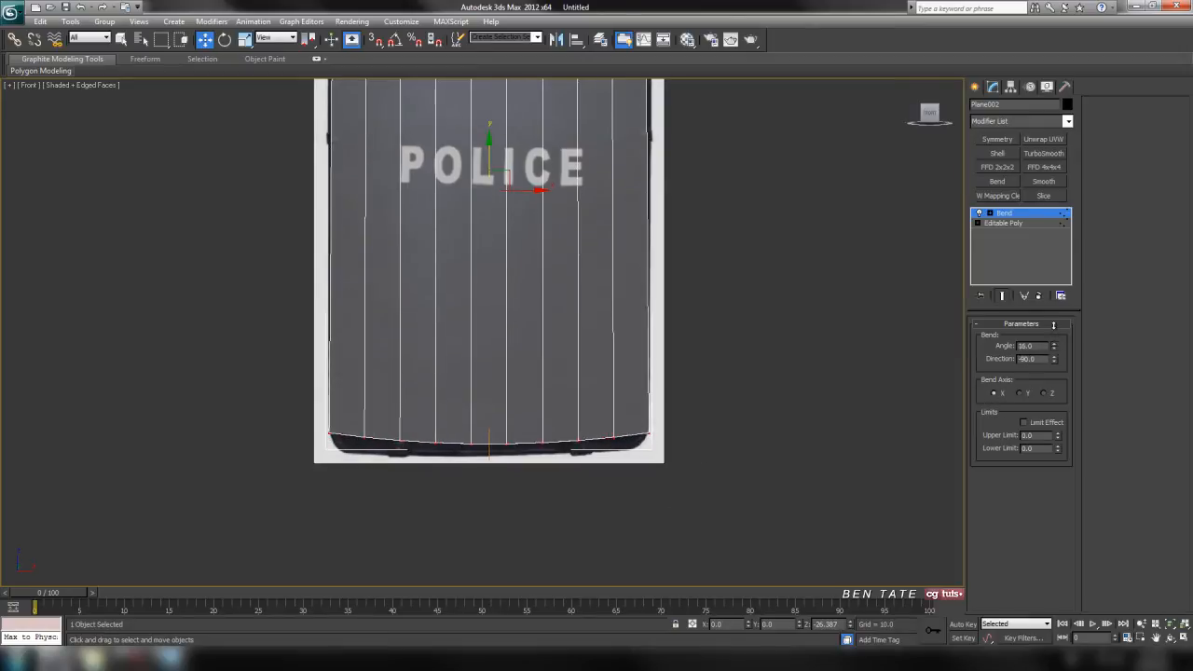
scroll(760, 382, up, 4)
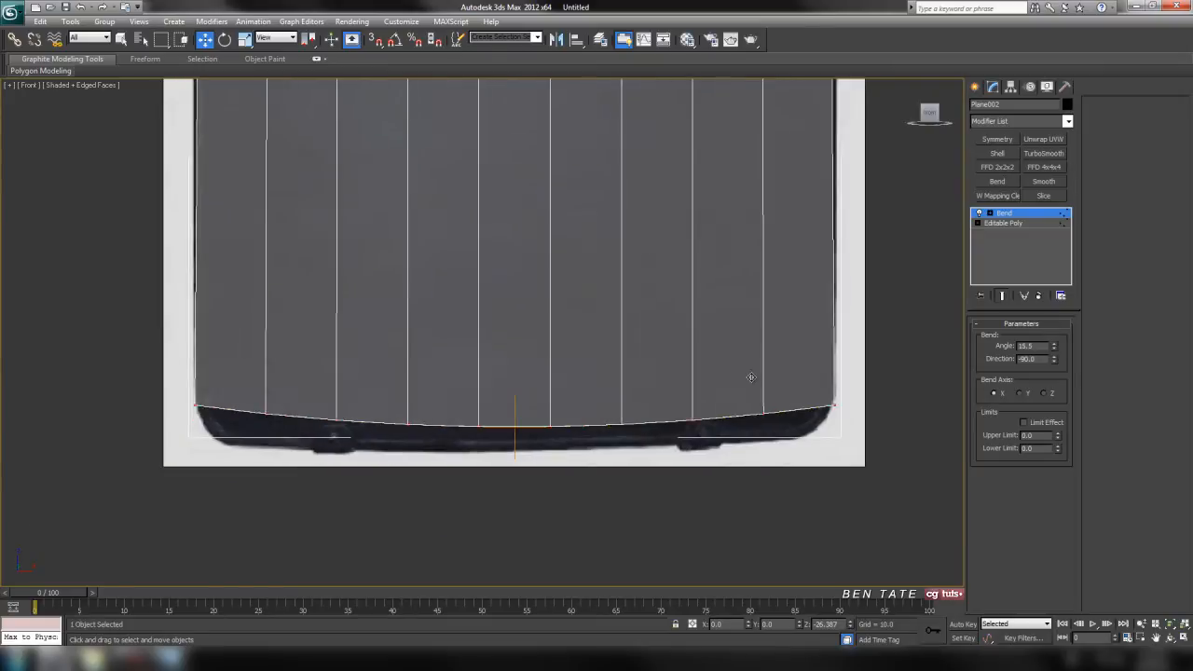
key(F3)
drag(1054, 351, 1054, 355)
key(F3)
click(1054, 351)
text(12)
key(Return)
Convert the plane with the bottom-edge bend back to an editable poly
middle_drag(820, 378, 823, 404)
scroll(736, 326, down, 4)
middle_drag(694, 286, 676, 363)
scroll(678, 344, up, 1)
right_click(574, 266)
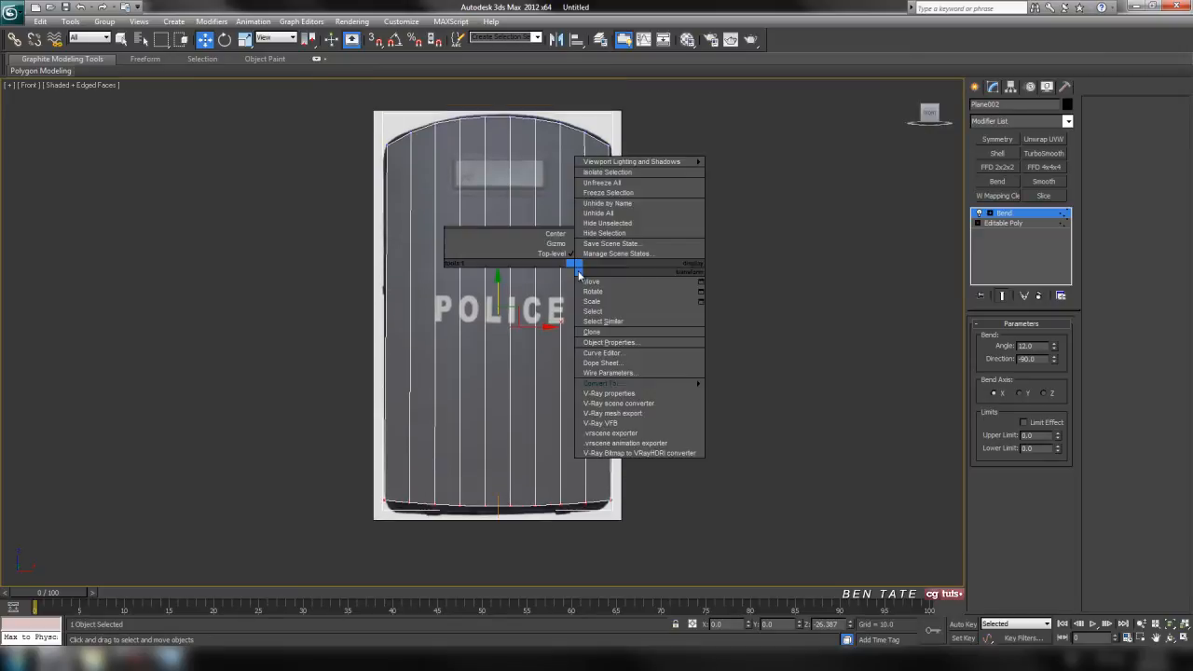
mouse_move(638, 383)
click(747, 392)
Move the curved row of bottom vertices down to about Z -461.8, along the shield's lower edge
key(1)
middle_drag(509, 484, 511, 458)
drag(828, 532, 829, 533)
middle_drag(665, 504, 562, 362)
scroll(688, 419, up, 4)
drag(545, 382, 550, 405)
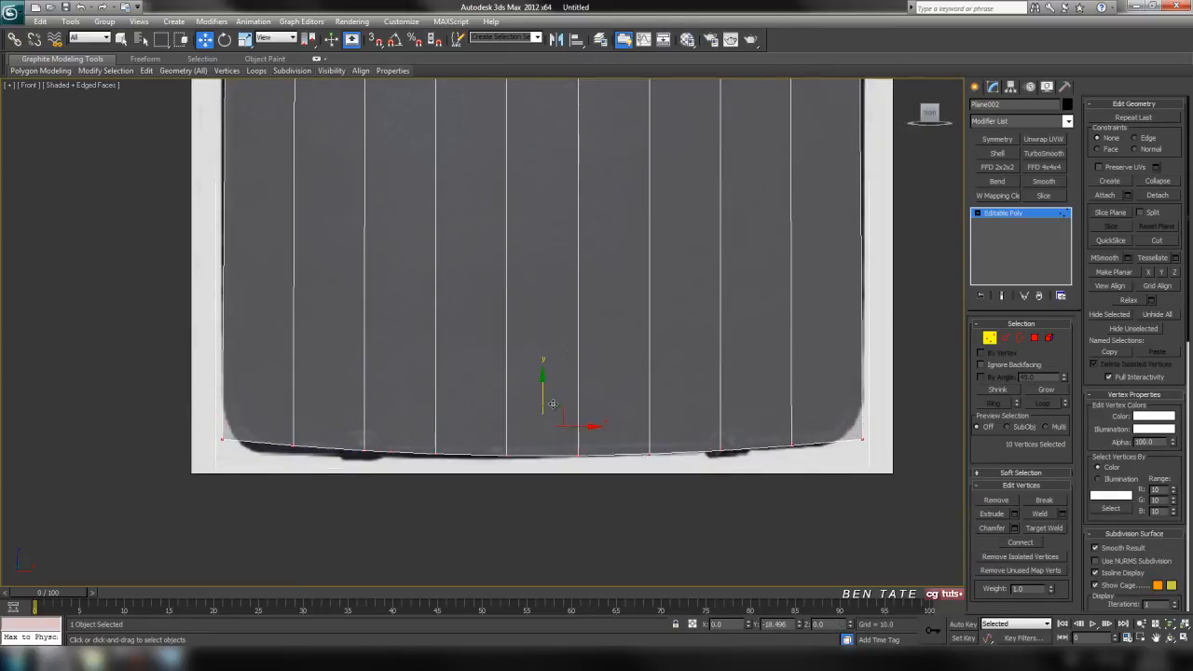
middle_drag(643, 391, 607, 435)
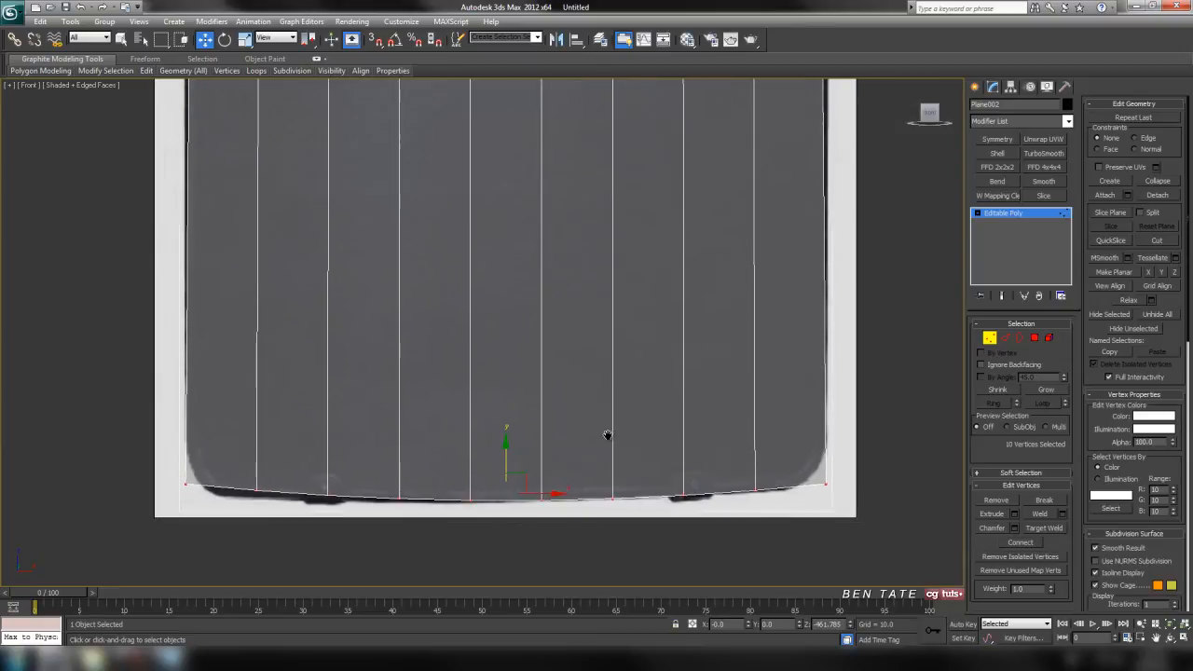
Show the front view in wireframe and select the curved row of top vertices on the plane
middle_drag(573, 326, 774, 349)
scroll(773, 349, down, 8)
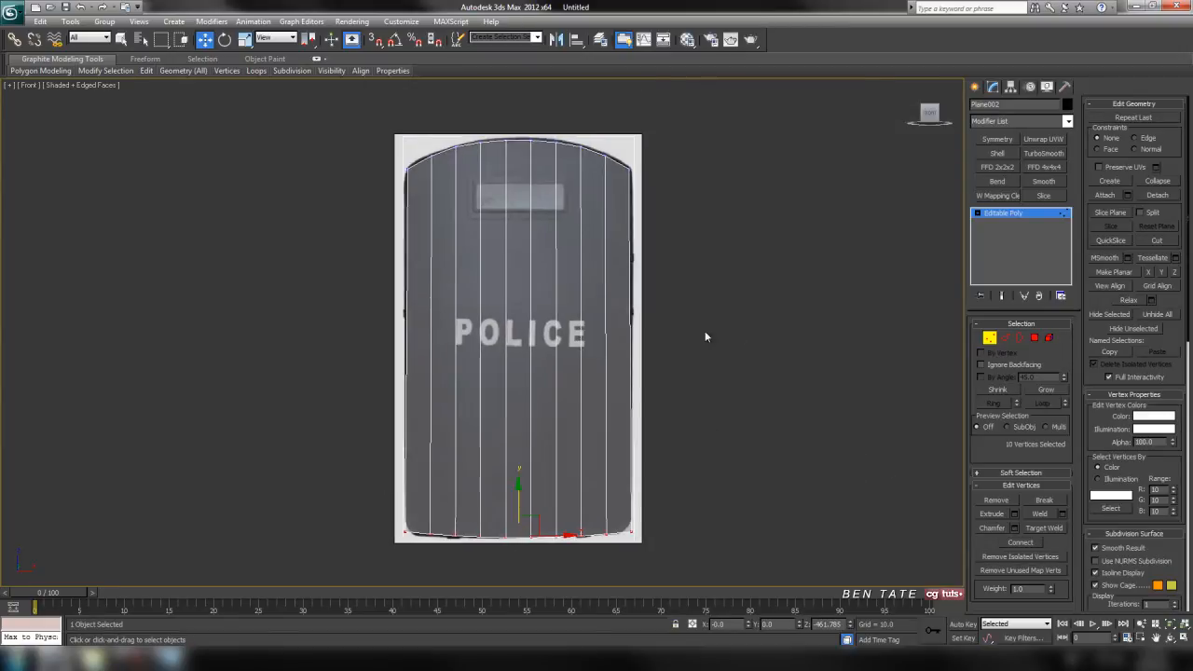
key(F3)
middle_drag(735, 350, 751, 318)
middle_drag(505, 151, 494, 186)
drag(691, 236, 691, 237)
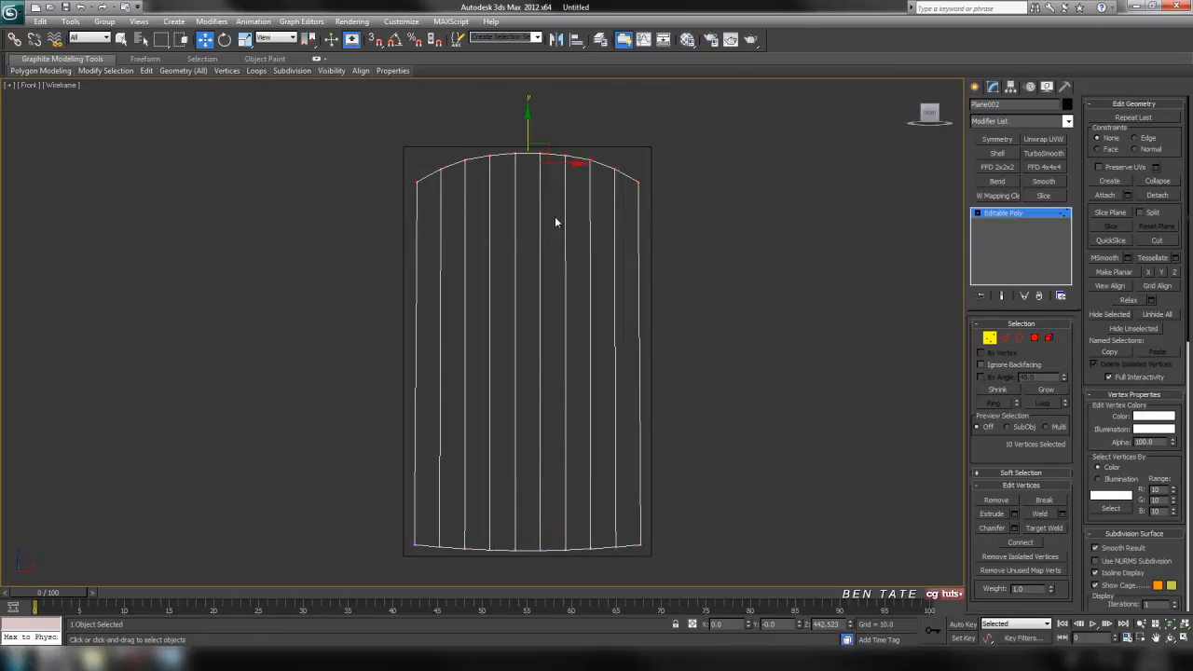
Scale the top vertex row slightly wider along X, leave vertex editing and restore the shaded front view
click(245, 41)
middle_drag(446, 164, 428, 210)
middle_drag(586, 229, 574, 186)
drag(558, 167, 560, 168)
middle_drag(713, 418, 706, 370)
click(990, 339)
middle_drag(719, 320, 725, 340)
key(F3)
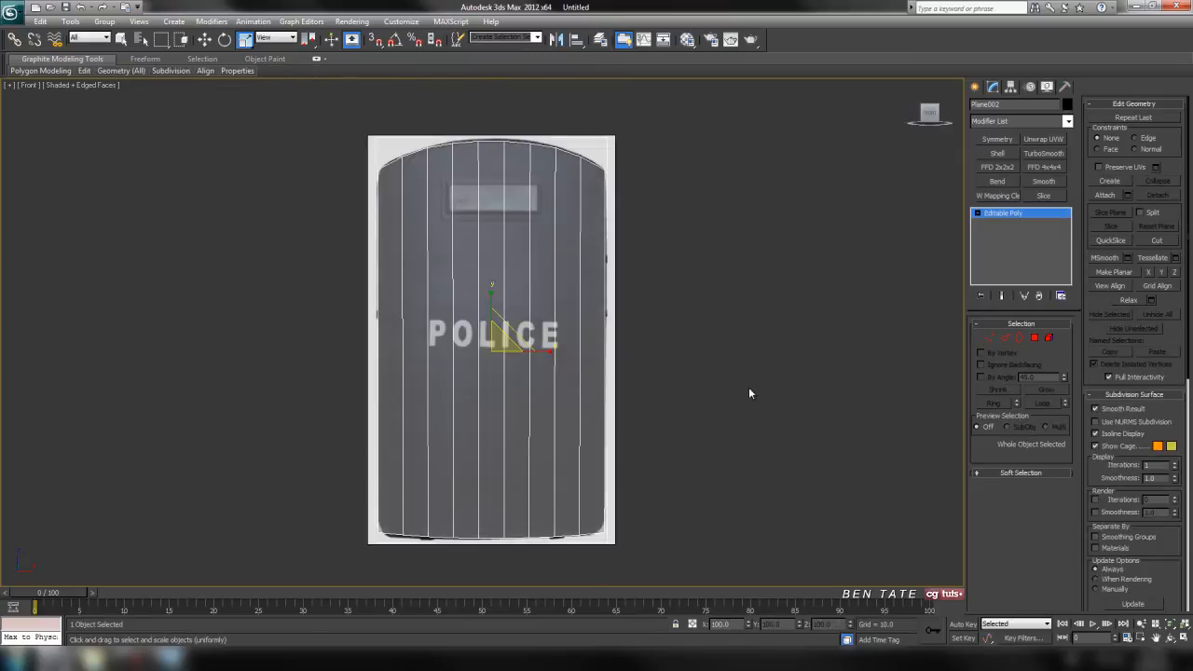
Maximize the perspective view and turn on edged faces to display the plane's segments
key(alt+w)
right_click(810, 450)
key(alt+w)
scroll(761, 434, down, 10)
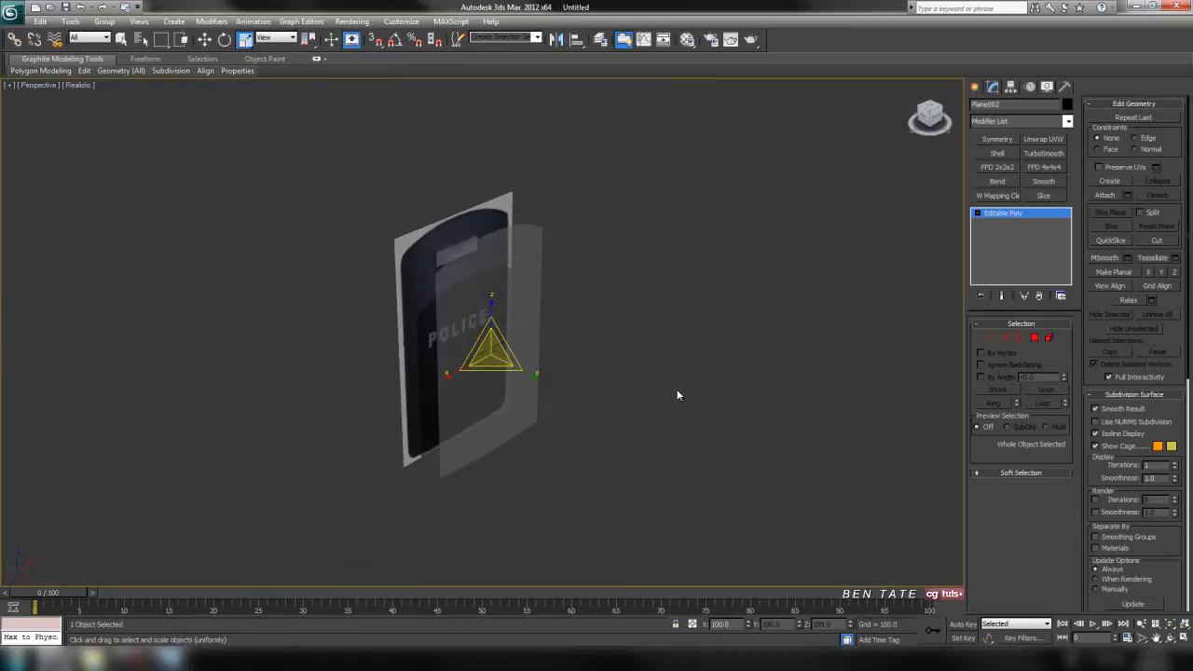
middle_drag(678, 394, 670, 377)
key(F4)
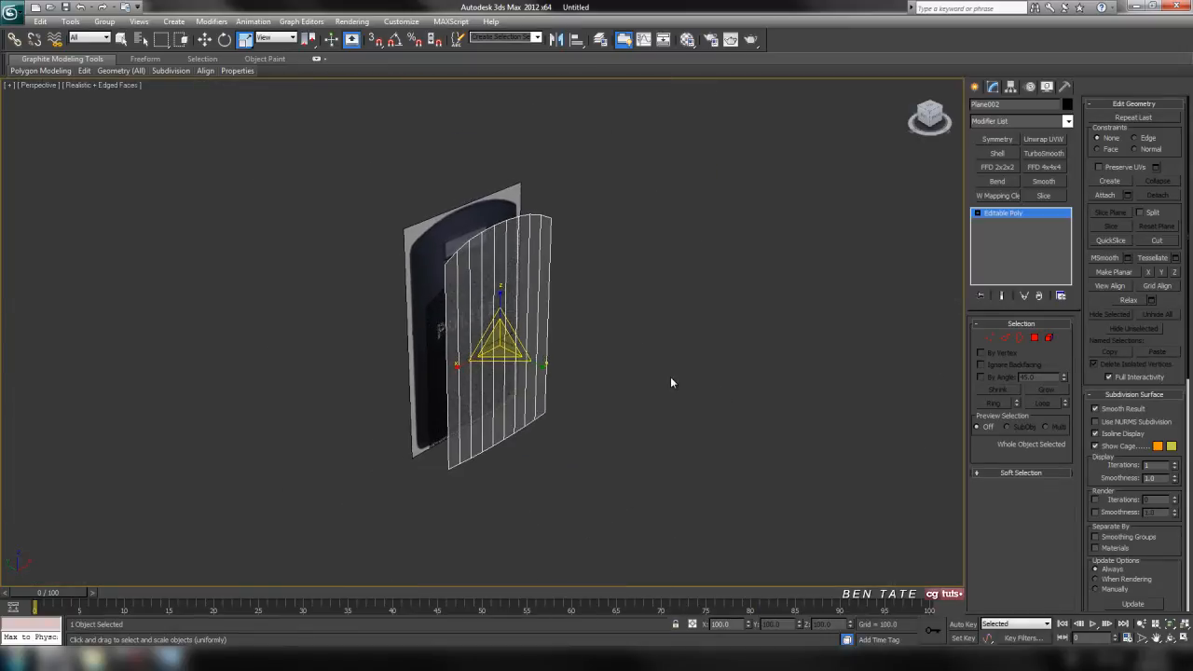
scroll(670, 377, up, 4)
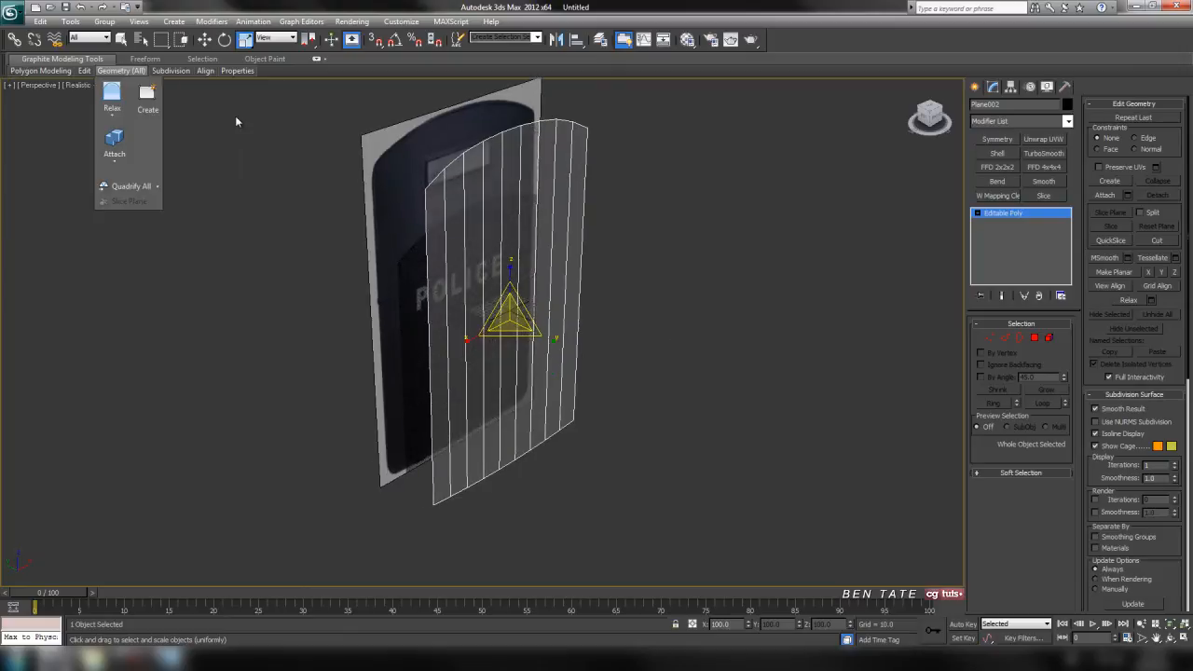
Change the perspective view's display from Realistic to Shaded and return to the four-view layout
click(97, 163)
click(103, 85)
click(99, 112)
mouse_move(643, 340)
middle_down()
mouse_move(666, 365)
mouse_move(522, 330)
mouse_move(690, 354)
mouse_move(661, 330)
mouse_move(659, 357)
middle_up()
key(alt+w)
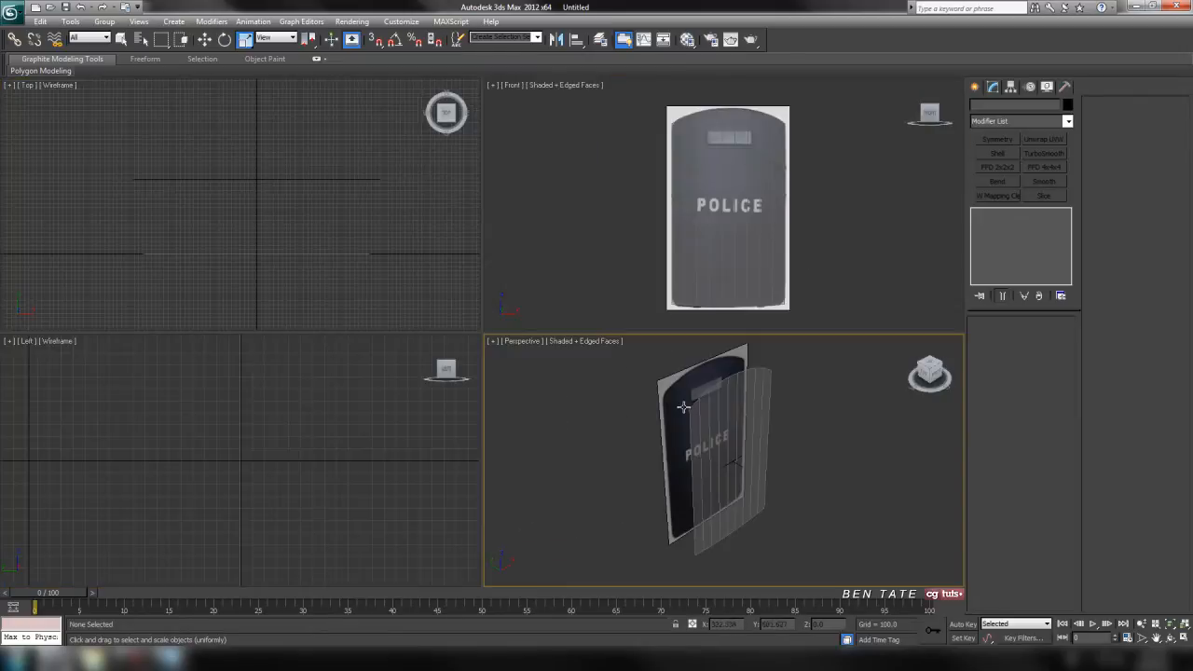
Select the shield plane and apply a Bend modifier to it in the front view
click(718, 444)
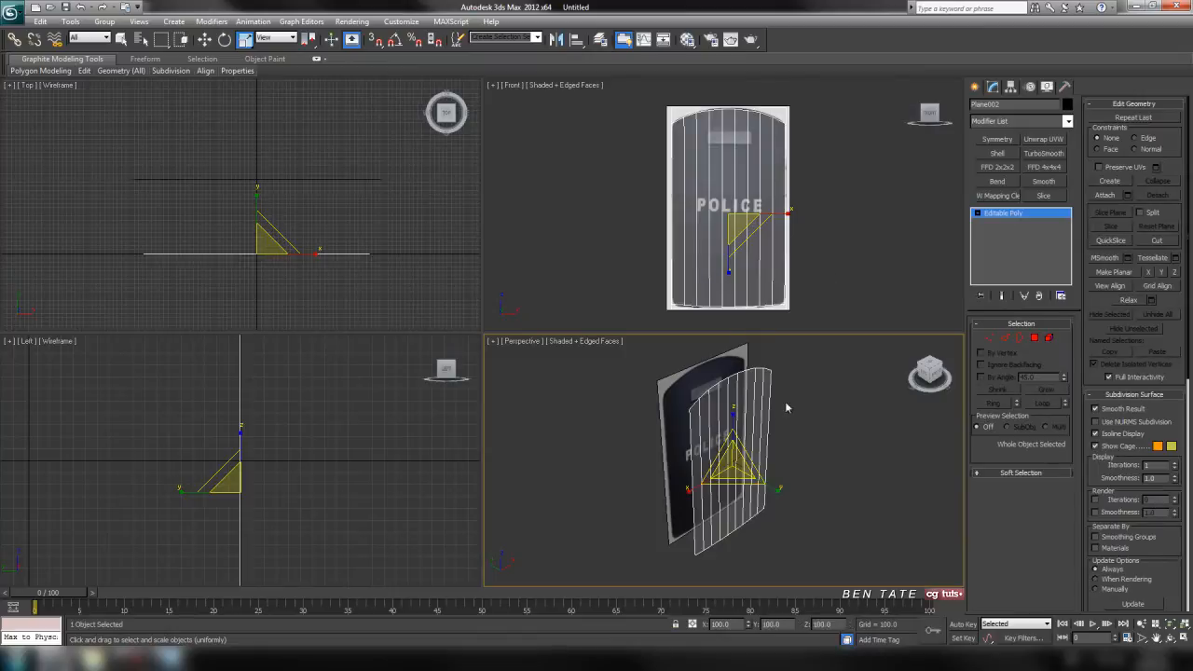
mouse_move(810, 251)
middle_down()
mouse_move(835, 250)
mouse_move(819, 255)
middle_up()
key(alt+w)
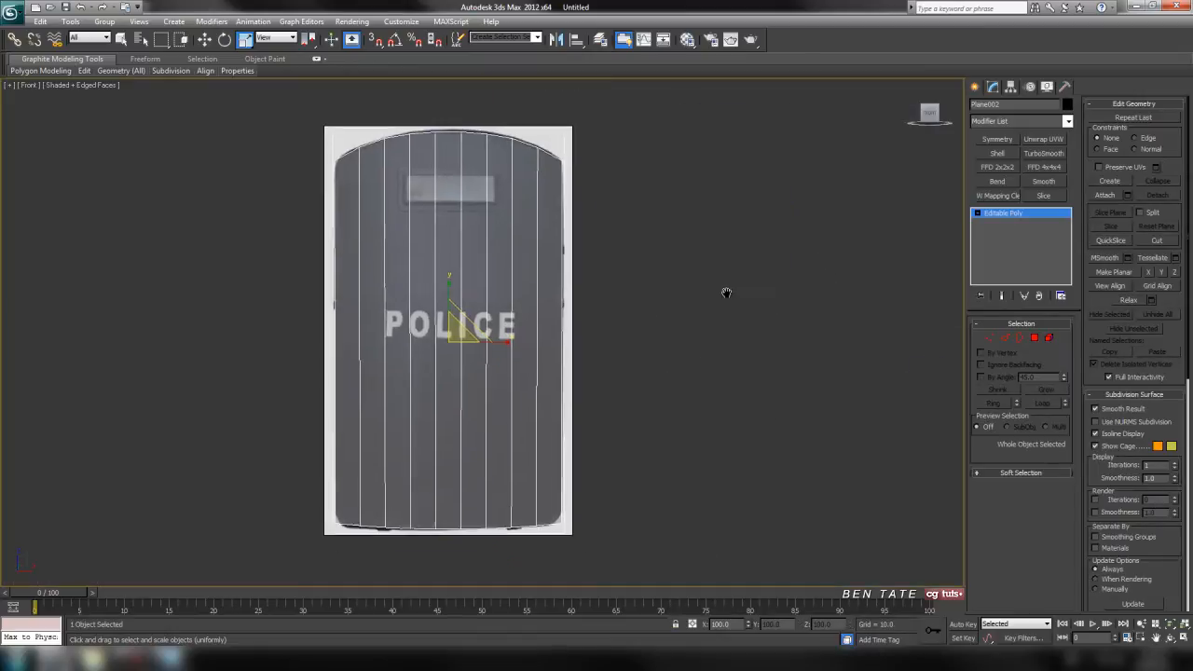
middle_drag(736, 240, 754, 255)
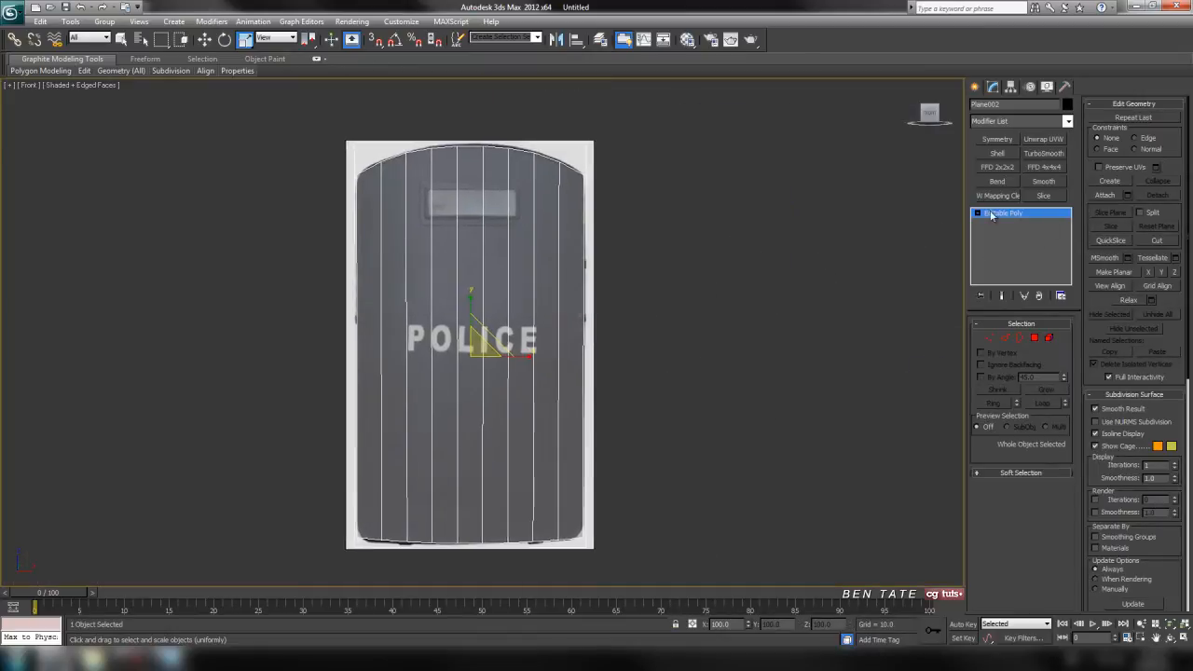
click(1067, 121)
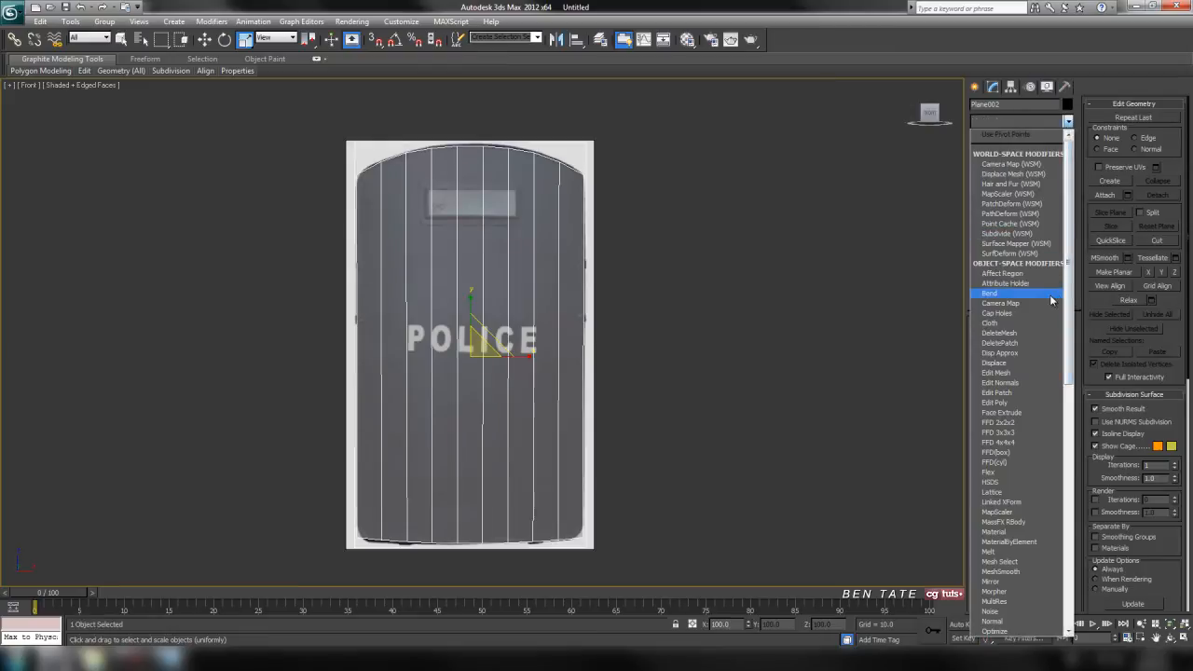
click(1020, 299)
middle_drag(736, 245, 747, 250)
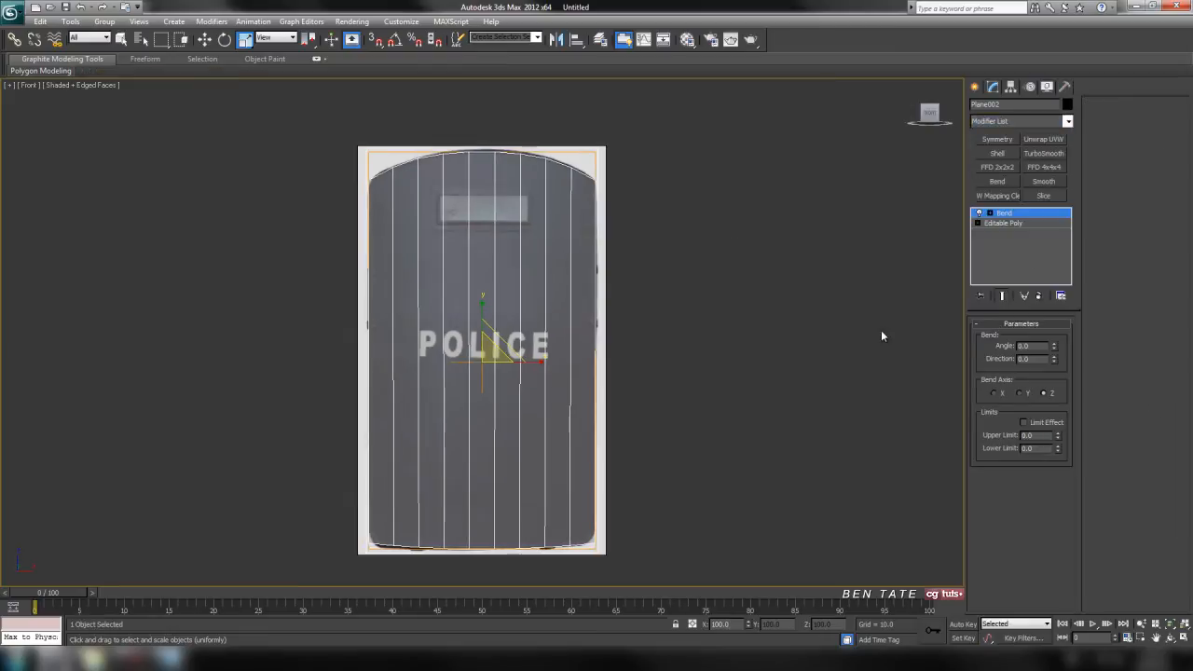
Set the bend axis to X and the angle to 62, and inspect the curvature in perspective
click(993, 393)
drag(1055, 351, 1043, 269)
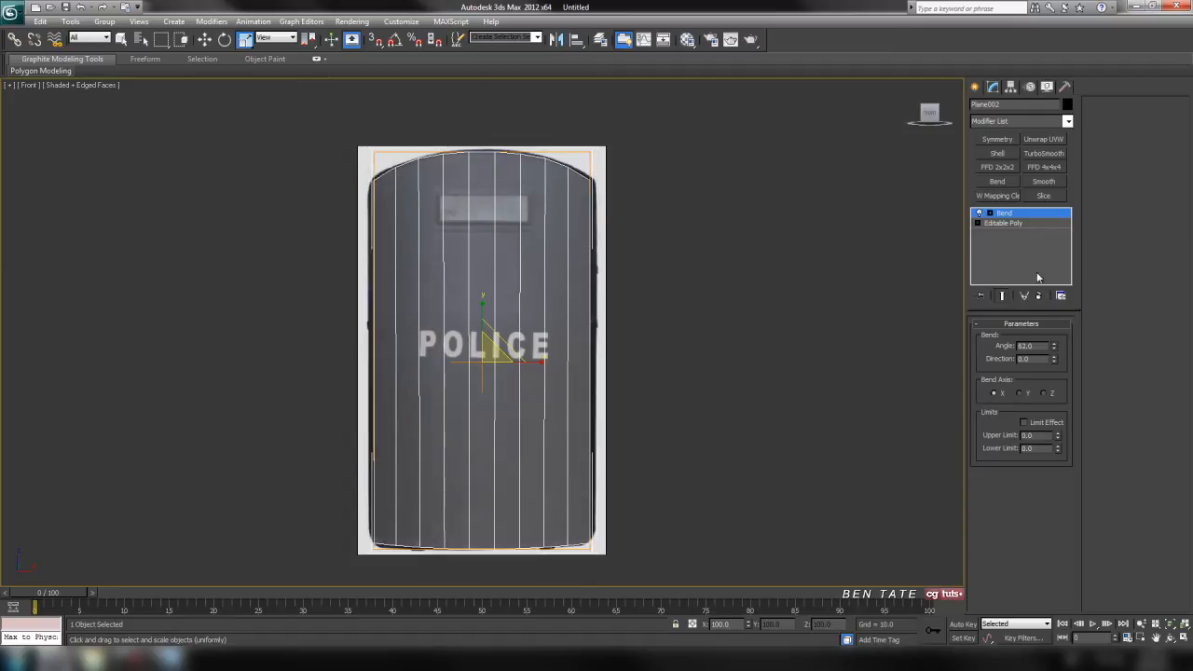
key(alt+w)
right_click(879, 440)
key(alt+w)
middle_drag(681, 321, 703, 368)
scroll(684, 352, up, 3)
middle_drag(634, 253, 694, 317)
scroll(696, 349, up, 3)
scroll(771, 325, down, 5)
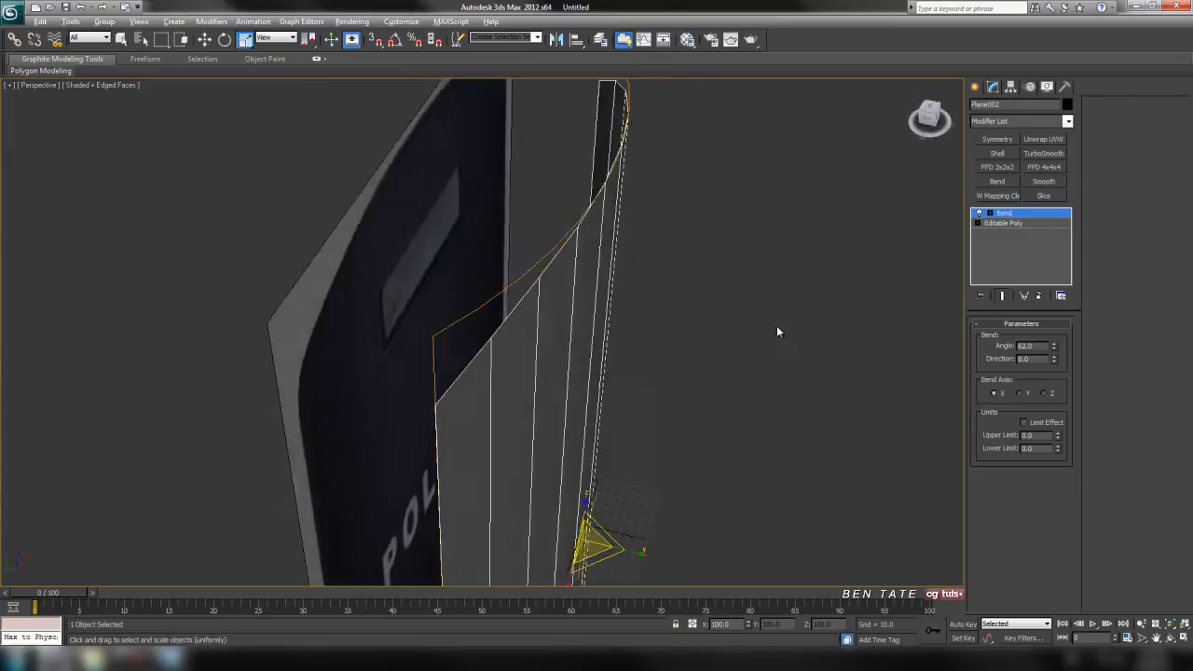
alt+middle_drag(769, 326, 740, 333)
Fine-tune the bend angle against the top and perspective views and set it to 38
mouse_move(1054, 350)
mouse_down()
mouse_move(1054, 369)
mouse_move(1059, 358)
mouse_up()
key(alt+w)
key(alt+w)
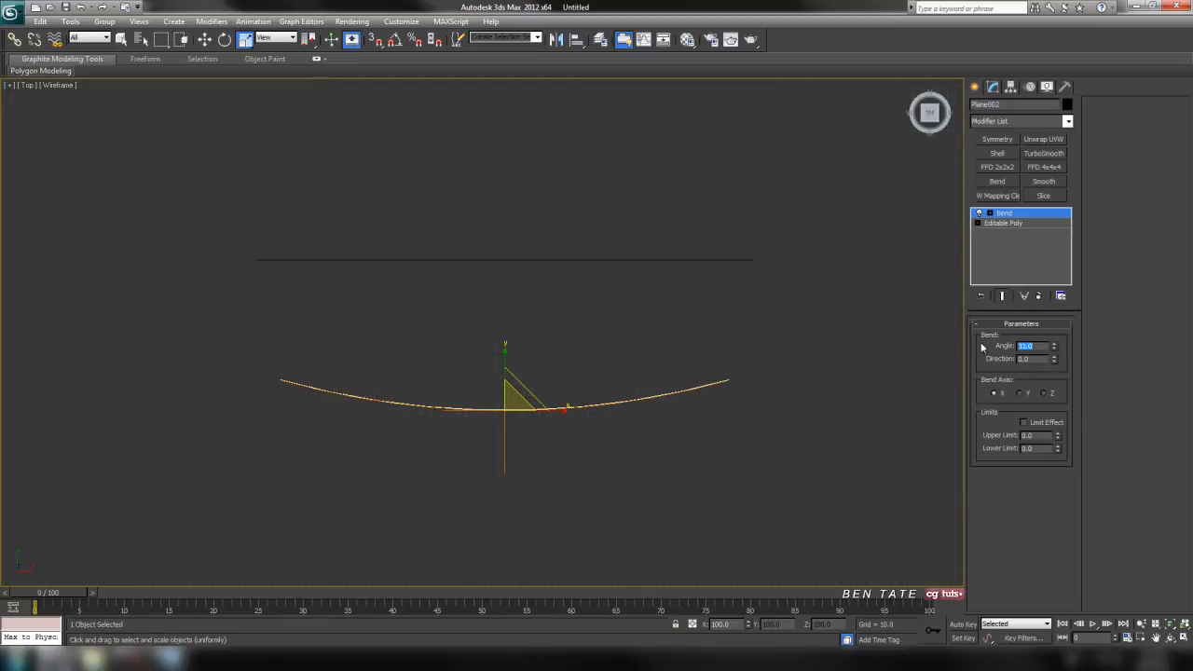
key(Return)
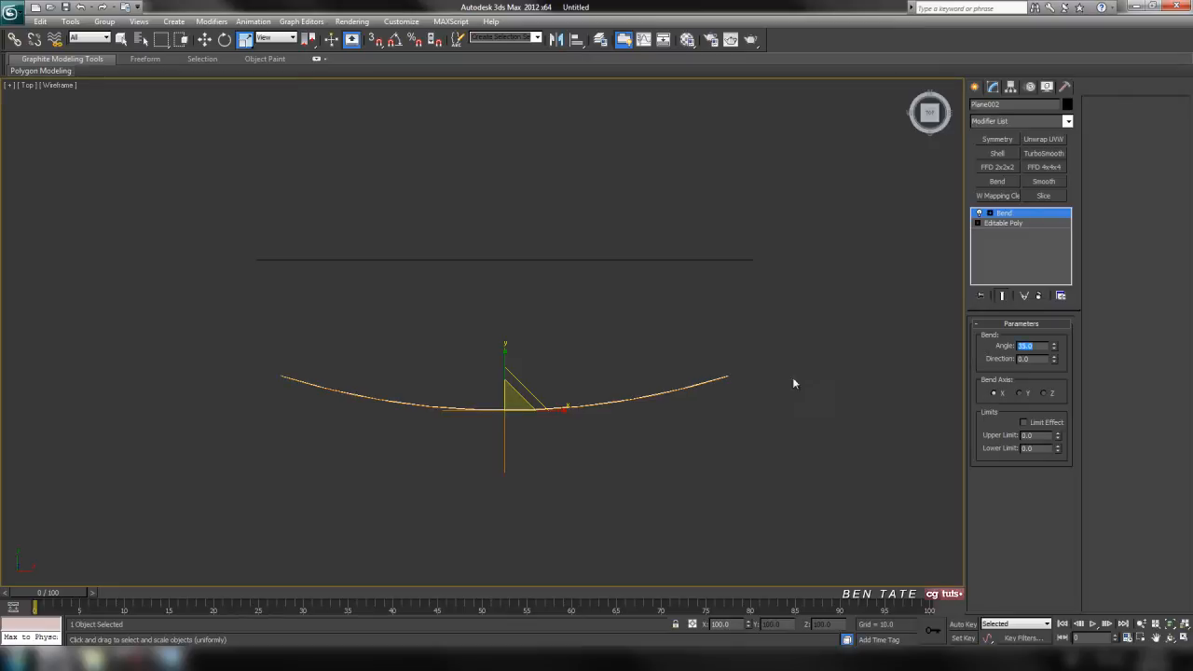
middle_drag(793, 378, 763, 351)
key(p)
mouse_move(827, 467)
alt+middle_down()
mouse_move(745, 462)
mouse_move(697, 441)
mouse_move(828, 453)
mouse_move(689, 428)
mouse_move(696, 331)
mouse_move(706, 442)
alt+middle_up()
drag(1053, 348, 1052, 342)
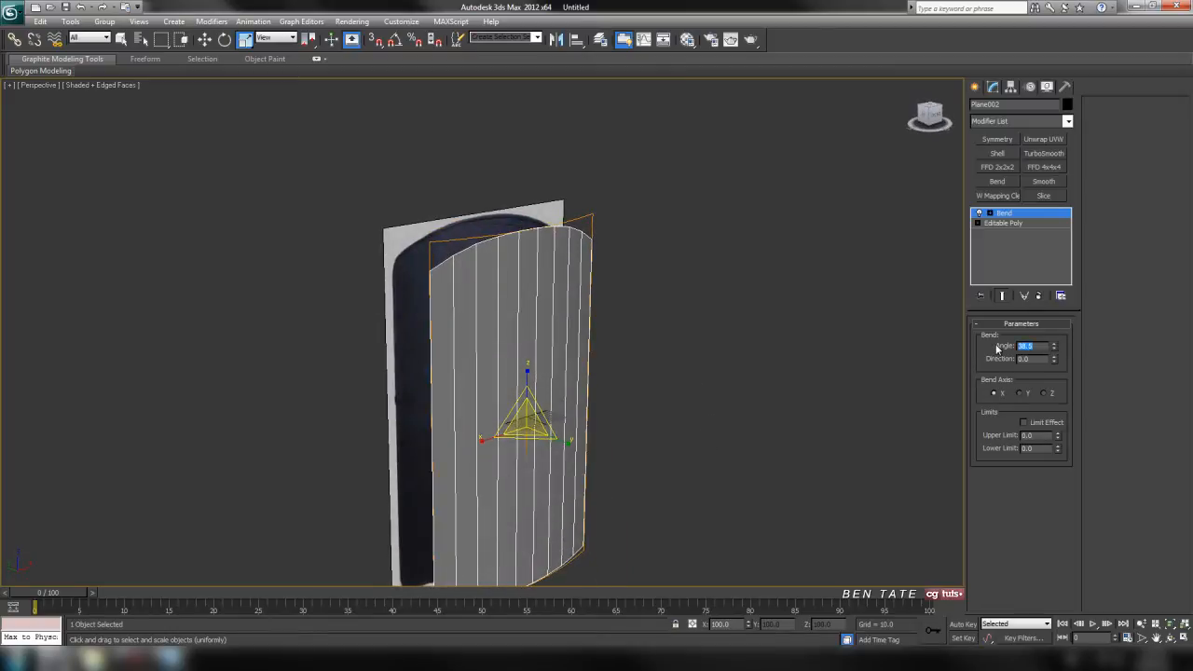
key(Return)
Compare the shield's curve in the top view and set the bend angle to 35
alt+middle_drag(730, 336, 722, 347)
key(alt+w)
middle_click(433, 263)
key(alt+w)
middle_drag(535, 284, 546, 312)
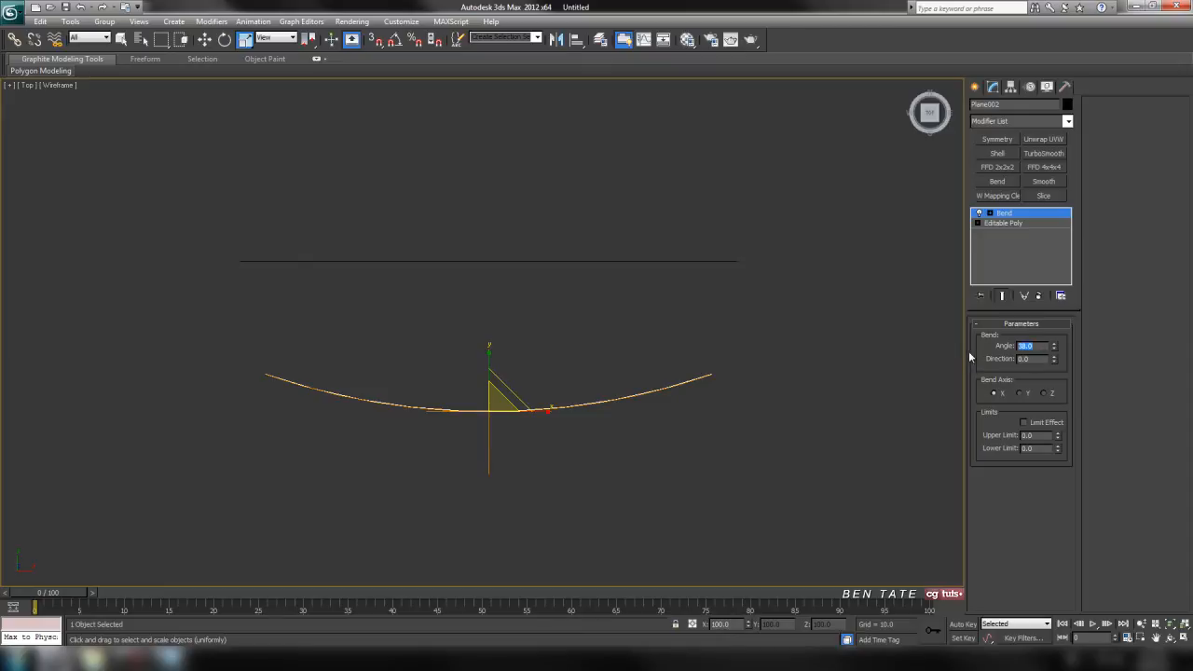
middle_drag(732, 346, 693, 351)
Convert the bent shield plane to an editable poly
key(alt+w)
middle_click(811, 447)
key(alt+w)
scroll(702, 325, up, 3)
right_click(611, 291)
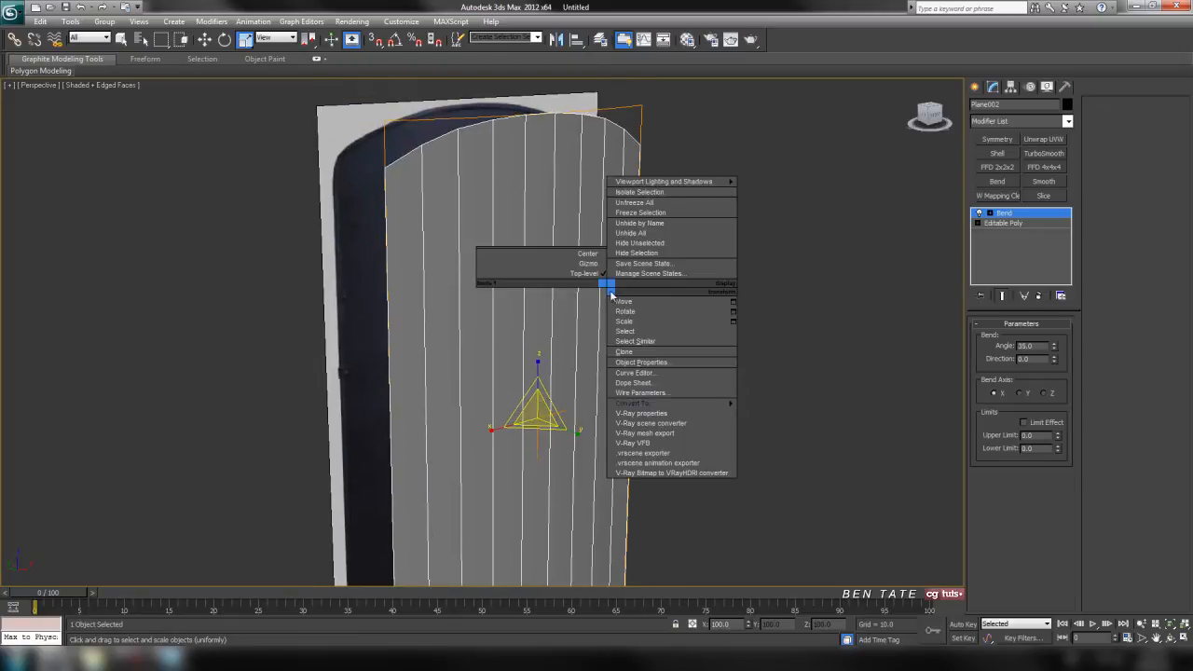
mouse_move(681, 407)
click(773, 407)
Bring up the curved plane in the front view and save the scene as Ballistic Shield Tut 100.max
middle_drag(775, 333, 773, 323)
scroll(769, 323, down, 2)
mouse_move(691, 356)
middle_down()
mouse_move(698, 327)
mouse_move(673, 346)
middle_up()
scroll(695, 328, up, 1)
key(alt+w)
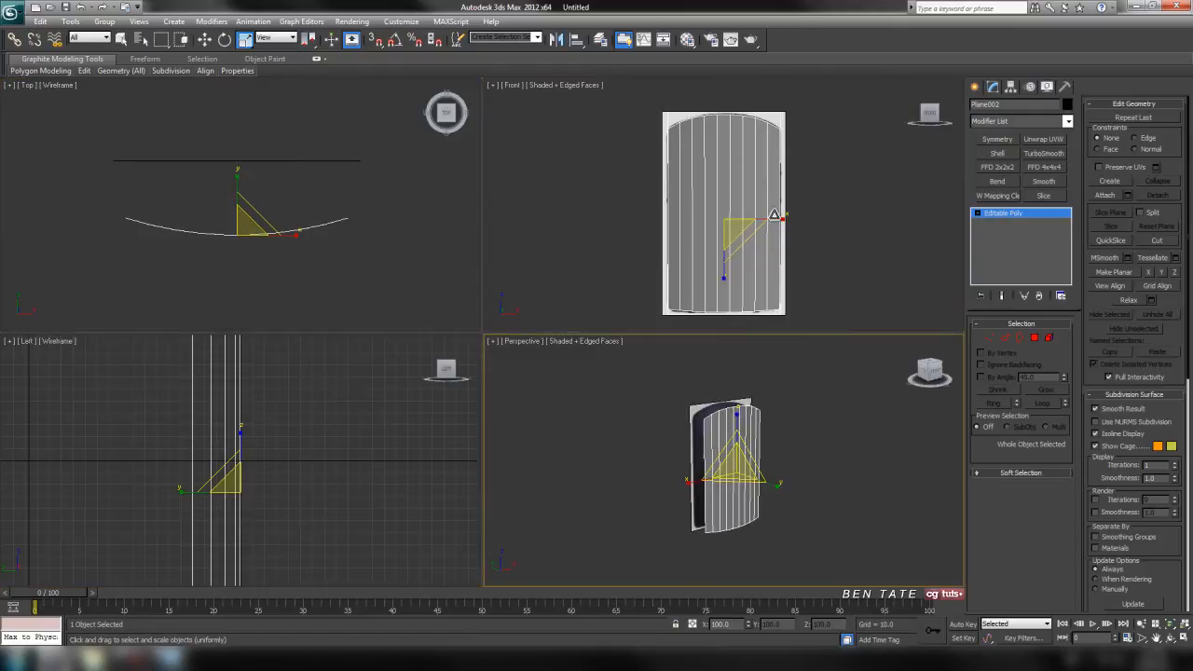
scroll(816, 290, up, 2)
key(alt+w)
middle_drag(820, 304, 790, 267)
scroll(789, 266, down, 3)
middle_drag(672, 242, 696, 242)
scroll(703, 245, up, 2)
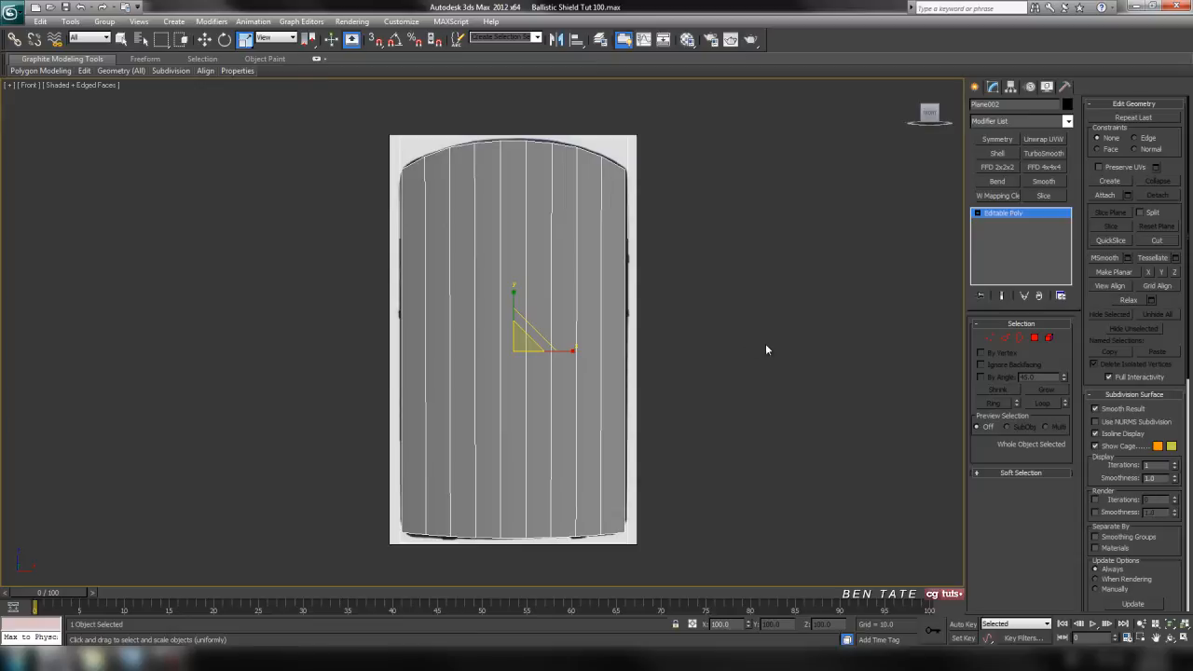
Make the plane see-through over the reference and select all ten of its vertical edges
middle_drag(767, 349, 776, 323)
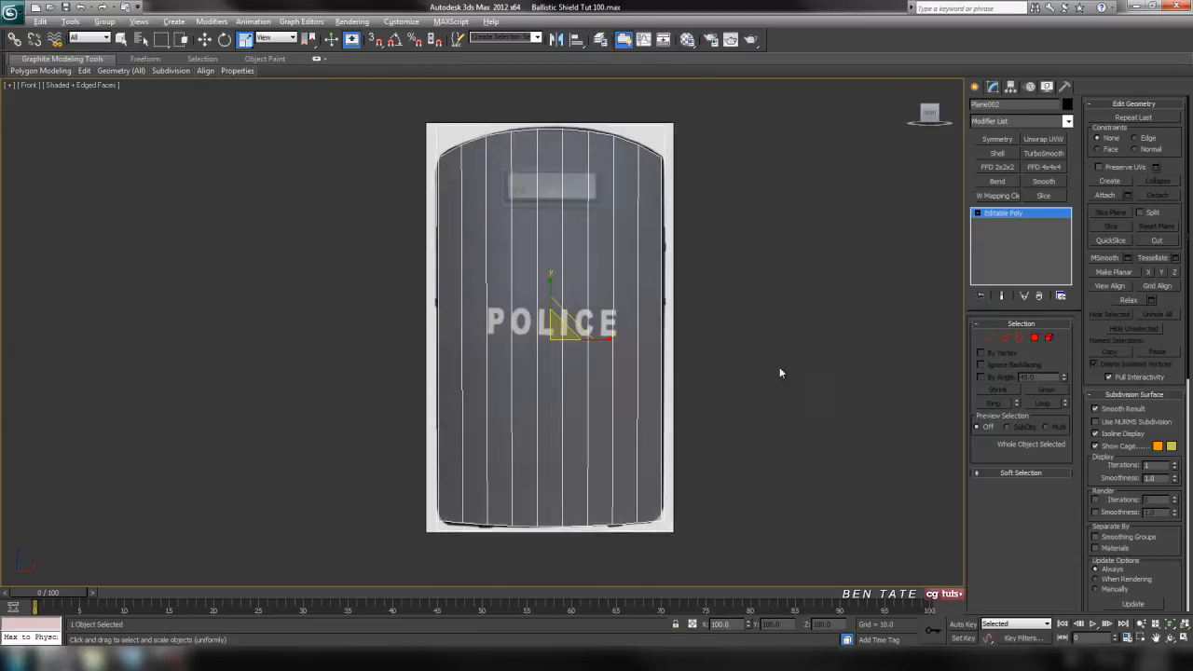
scroll(737, 413, up, 6)
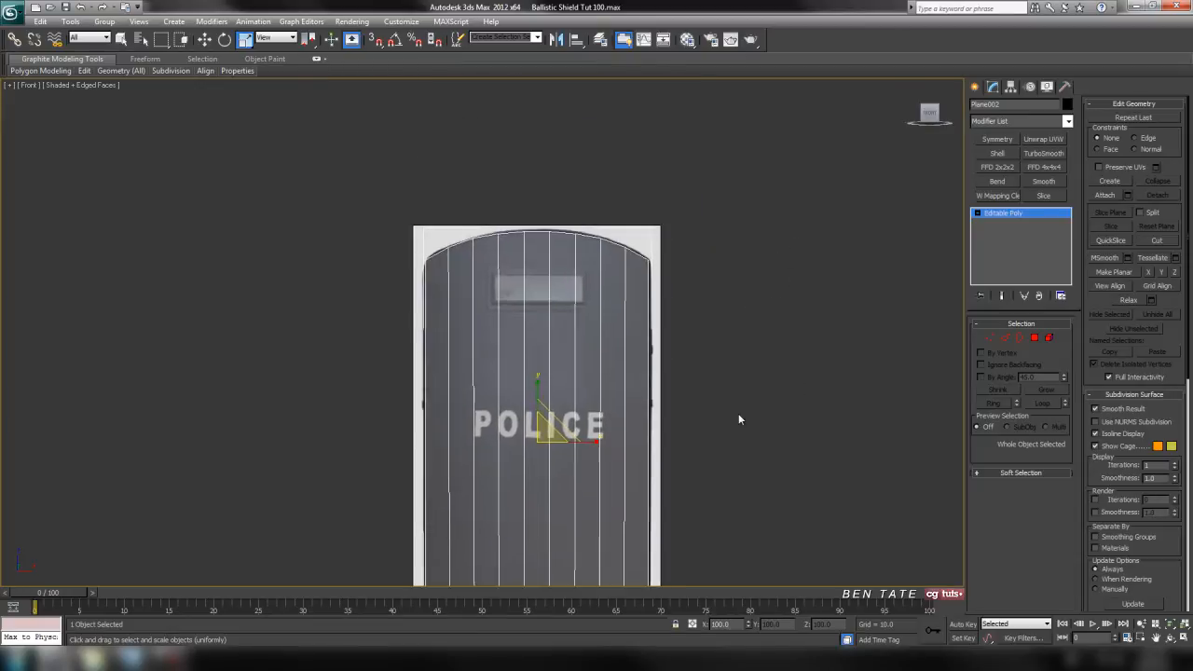
middle_drag(607, 301, 625, 333)
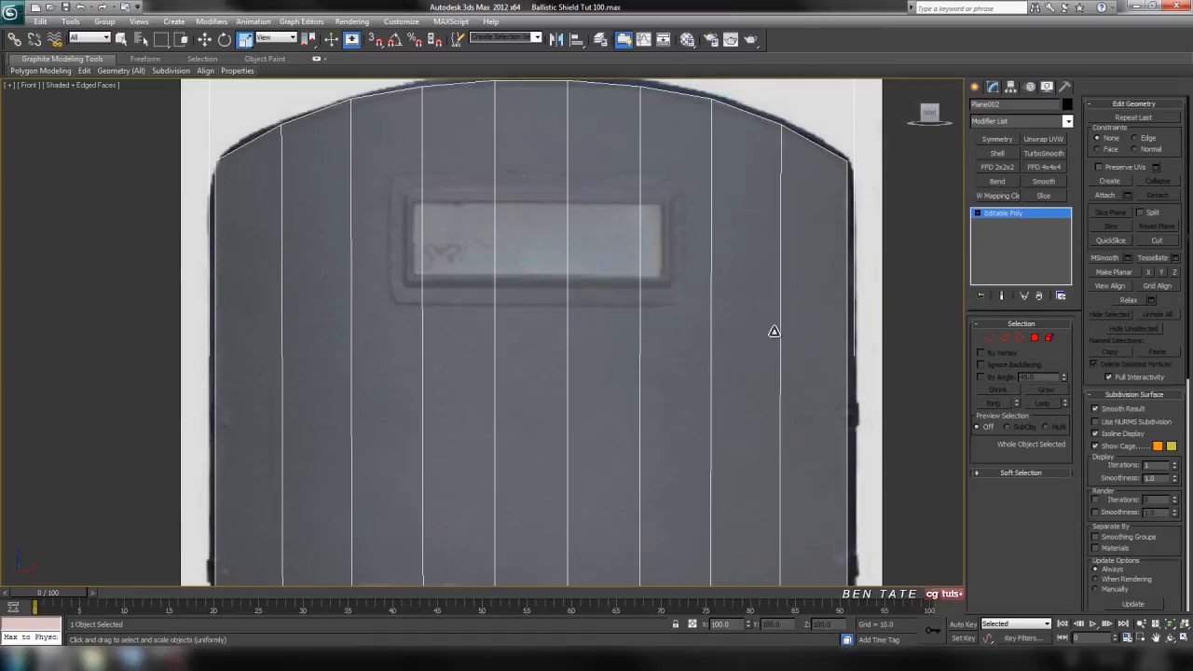
click(1004, 337)
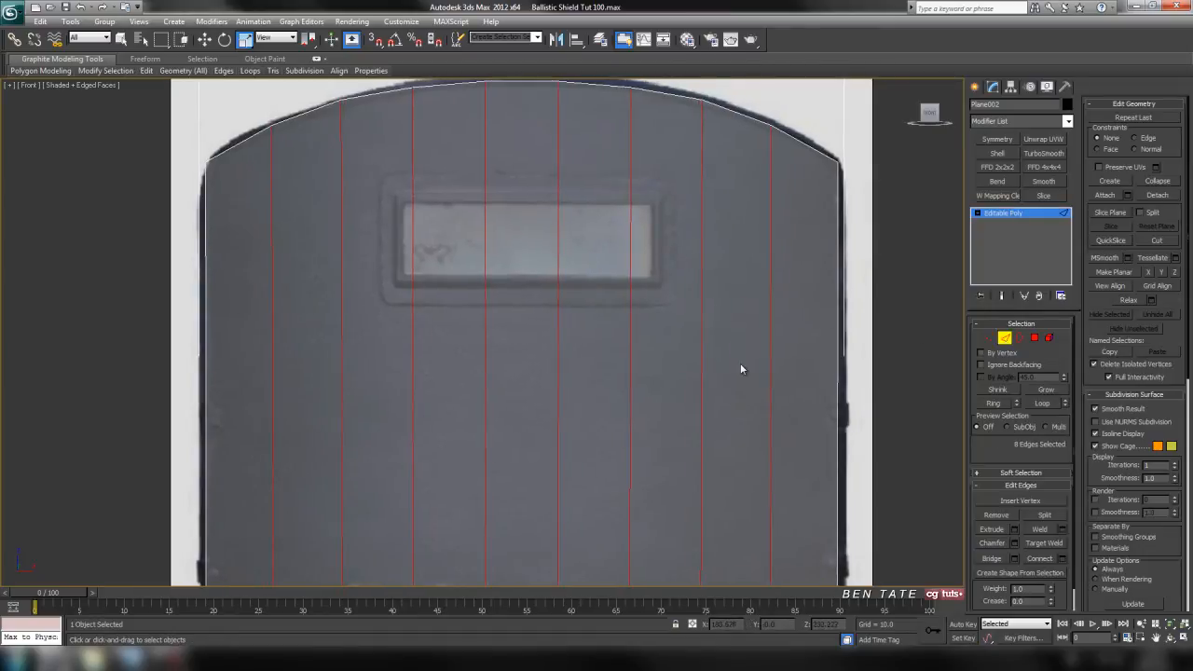
drag(902, 345, 902, 347)
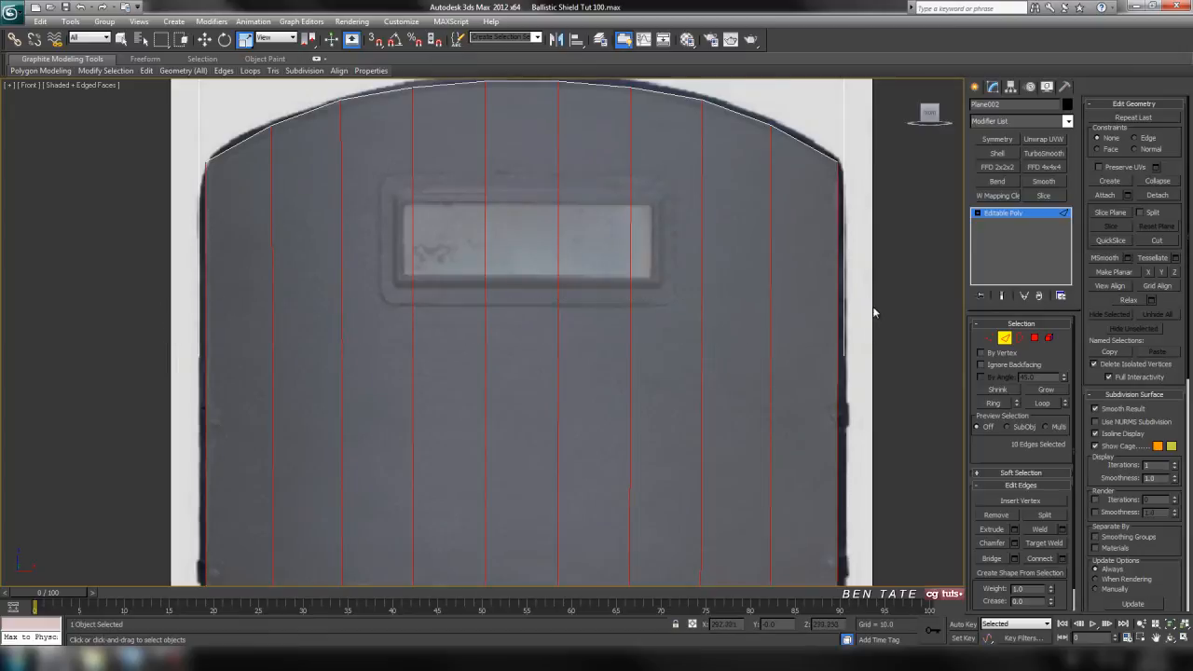
middle_drag(872, 305, 863, 326)
Connect the selected vertical edges with 1 segment and a slide of -62, just below the viewing window
click(1061, 558)
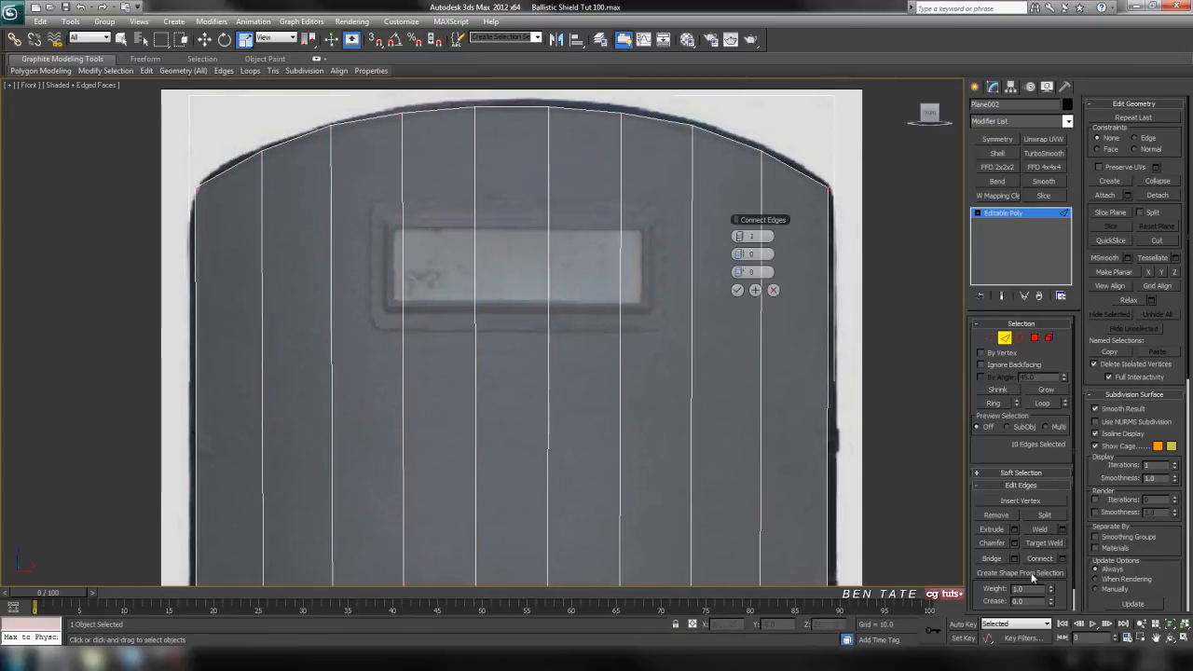
scroll(762, 327, down, 3)
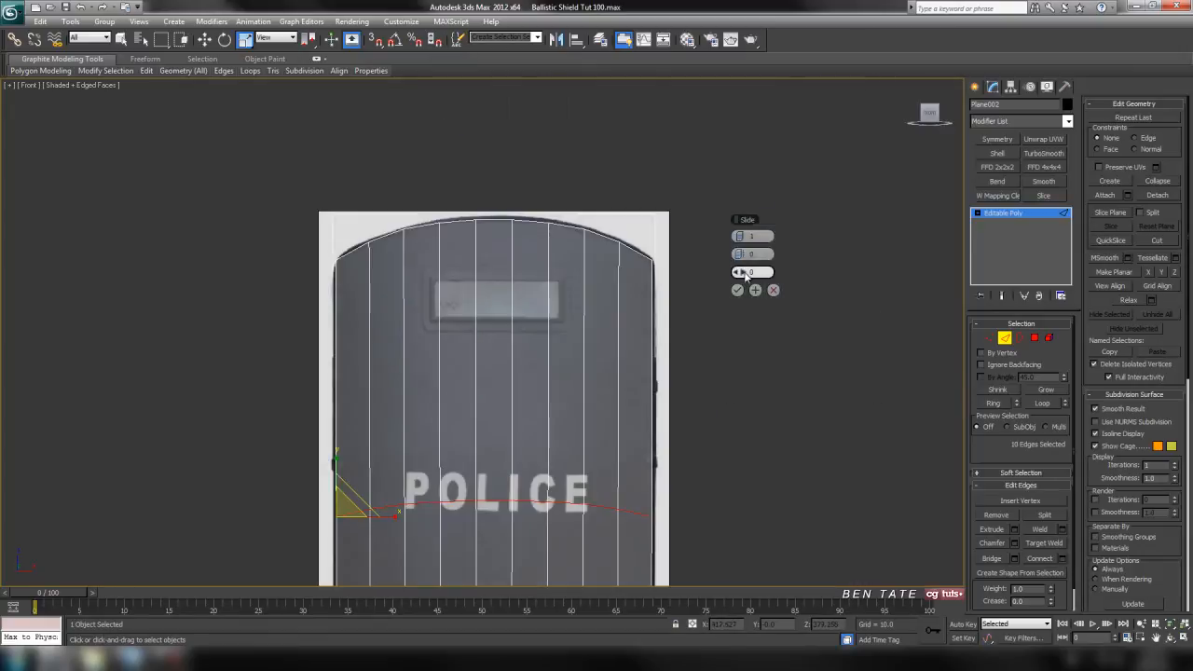
drag(744, 275, 588, 275)
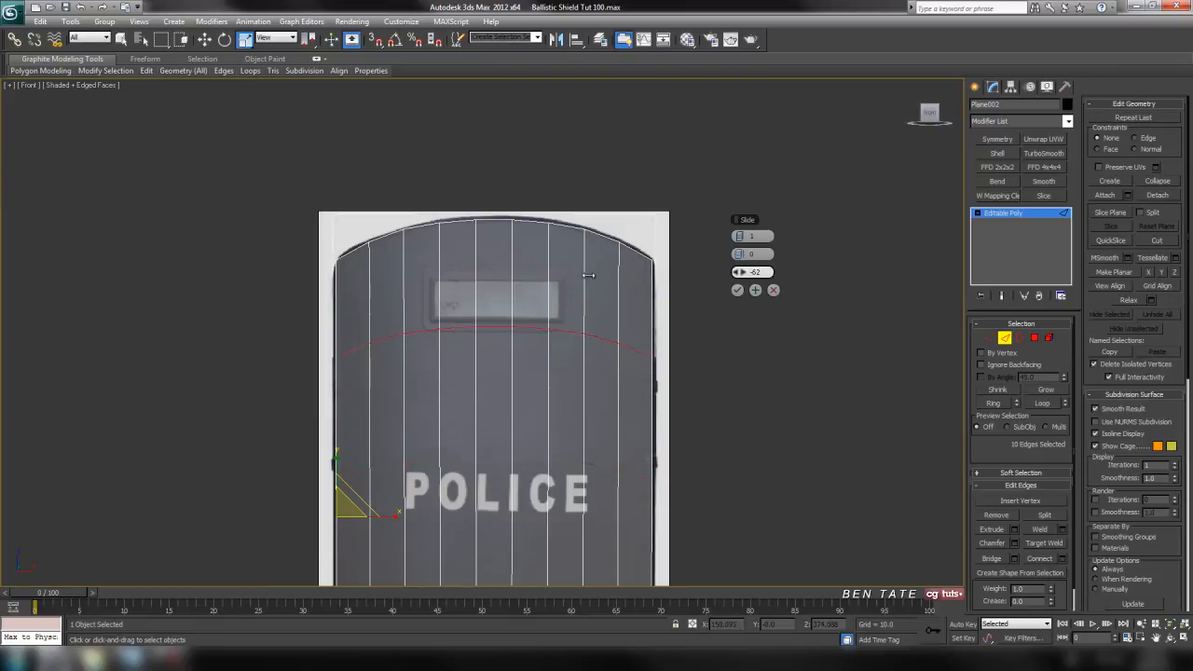
click(736, 290)
Set the constraint to Edge and flatten the new edge row into a straight horizontal line with Make Planar Y
scroll(691, 342, up, 3)
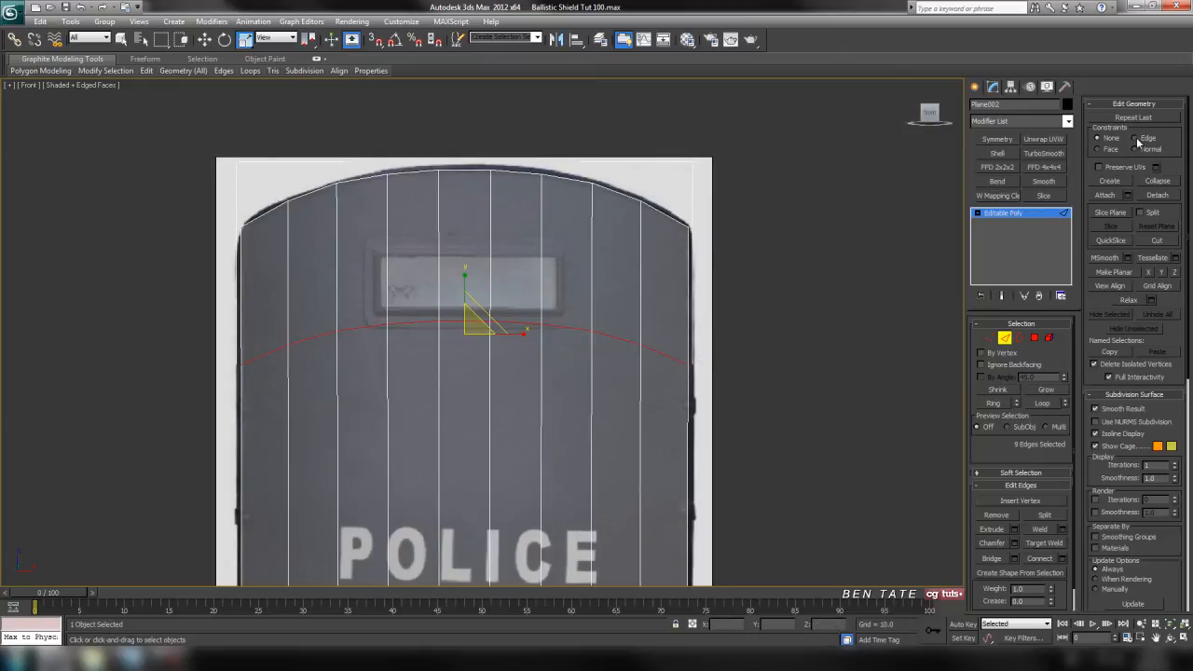
middle_drag(751, 363, 752, 346)
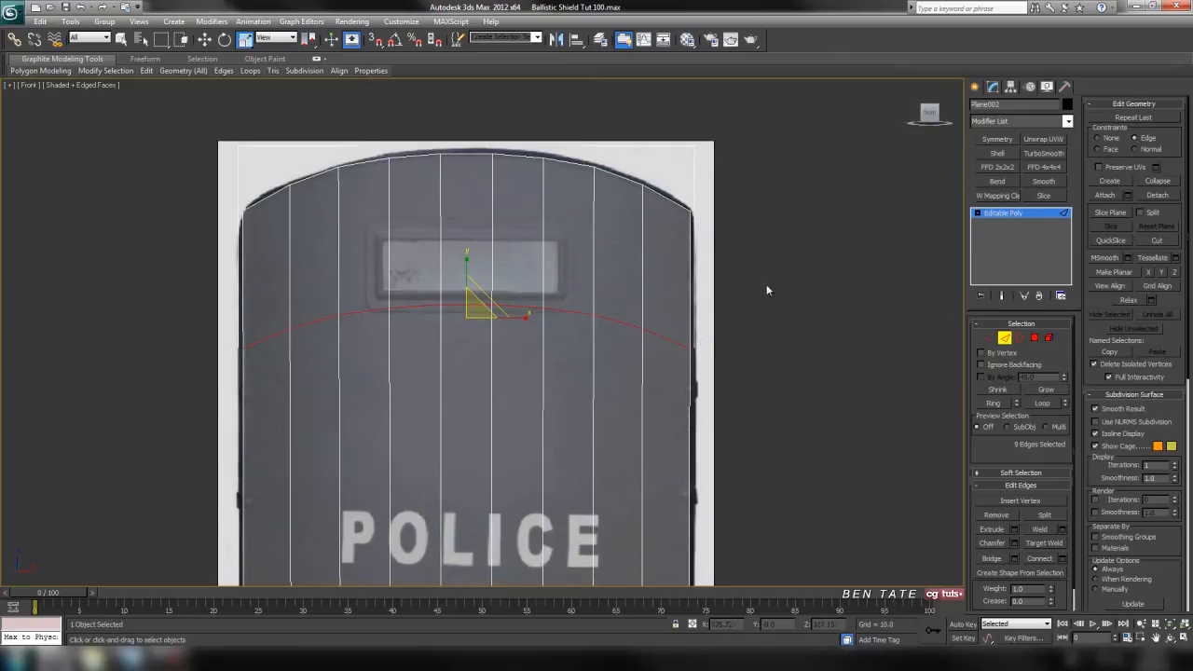
click(1152, 273)
key(ctrl+z)
click(1163, 276)
Move the straight edge row up to the lower border of the viewing window's frame
scroll(728, 393, up, 3)
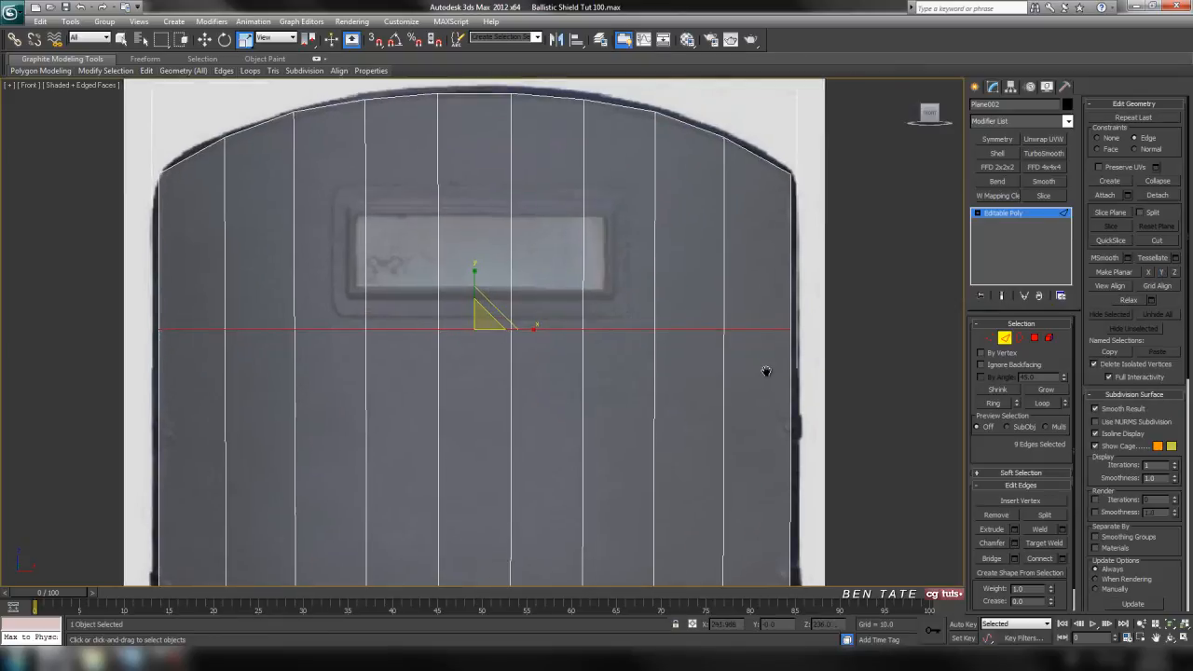
click(204, 39)
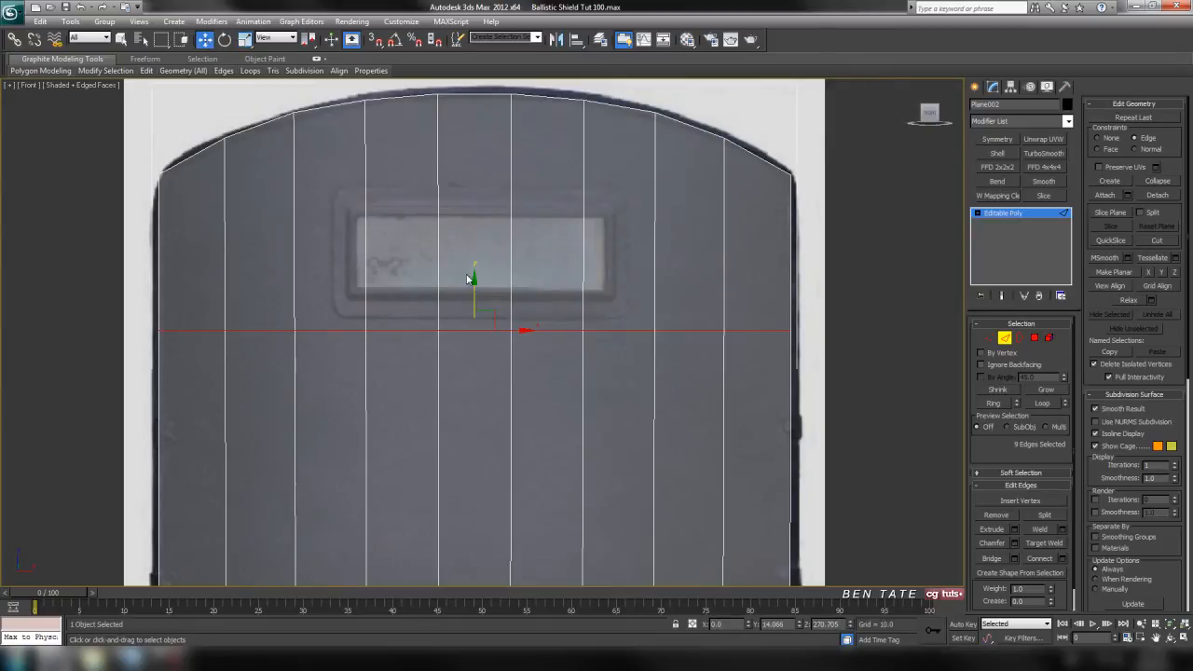
drag(472, 294, 476, 272)
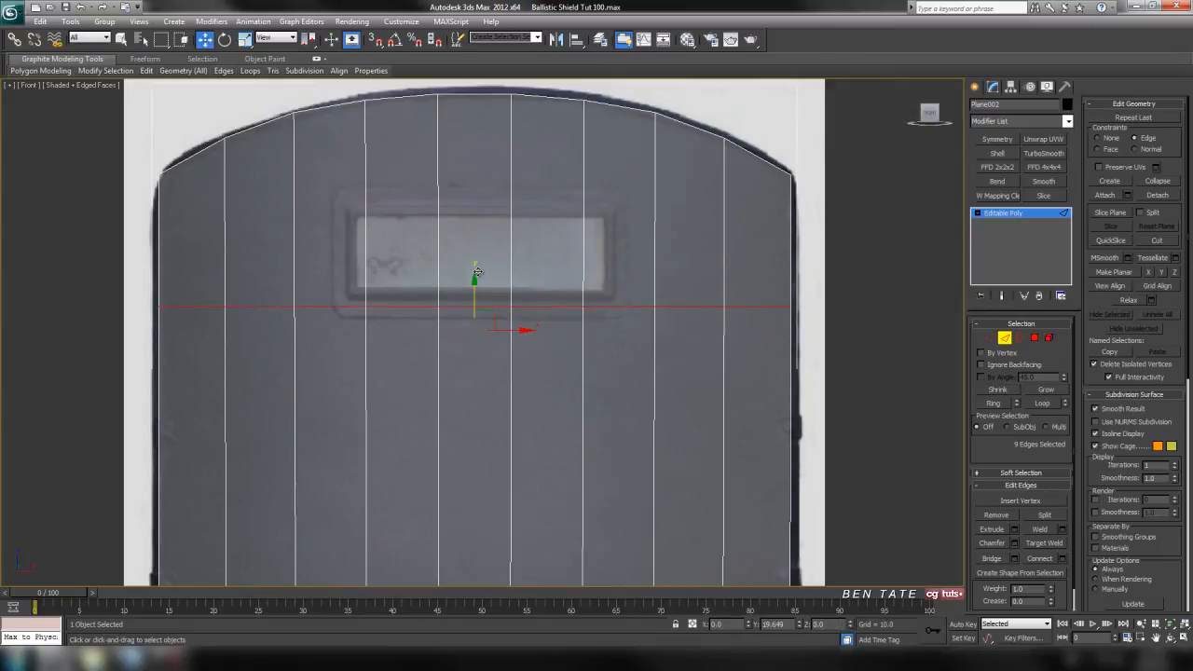
drag(475, 274, 481, 273)
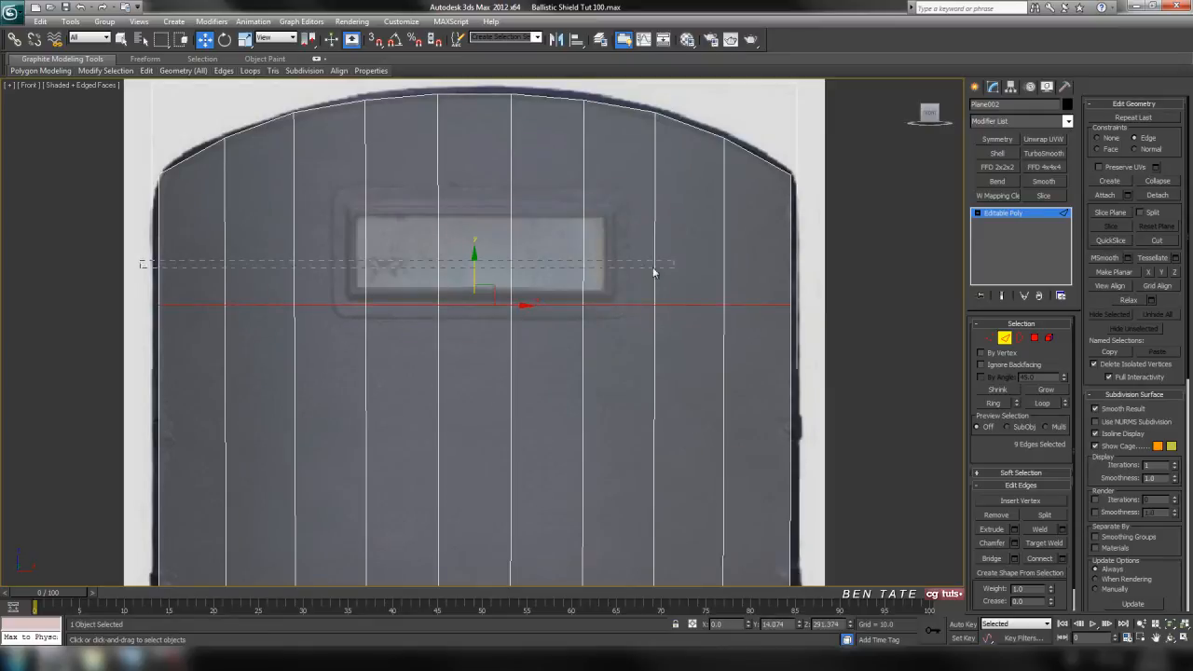
Connect the ten vertical edges above the lower row, then flatten the new row along Y just above the viewing window
drag(815, 284, 820, 286)
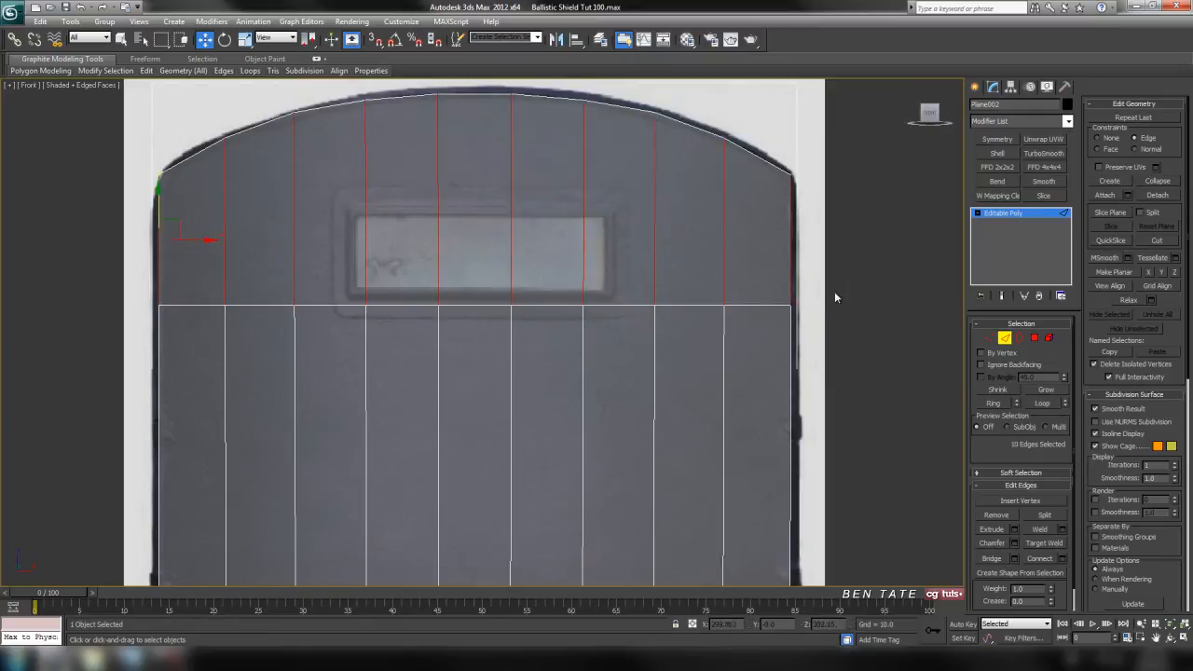
click(1044, 559)
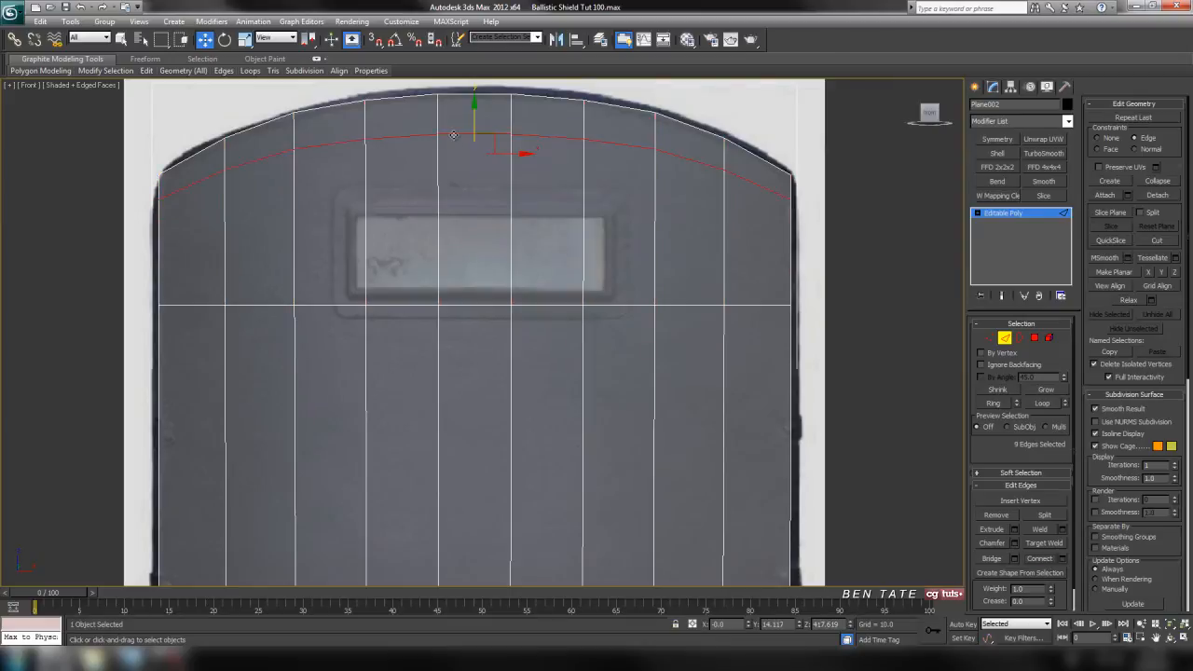
drag(472, 116, 508, 169)
click(1159, 273)
Select the whole edge loop below the viewing window and move it slightly down to the outer frame border
click(615, 305)
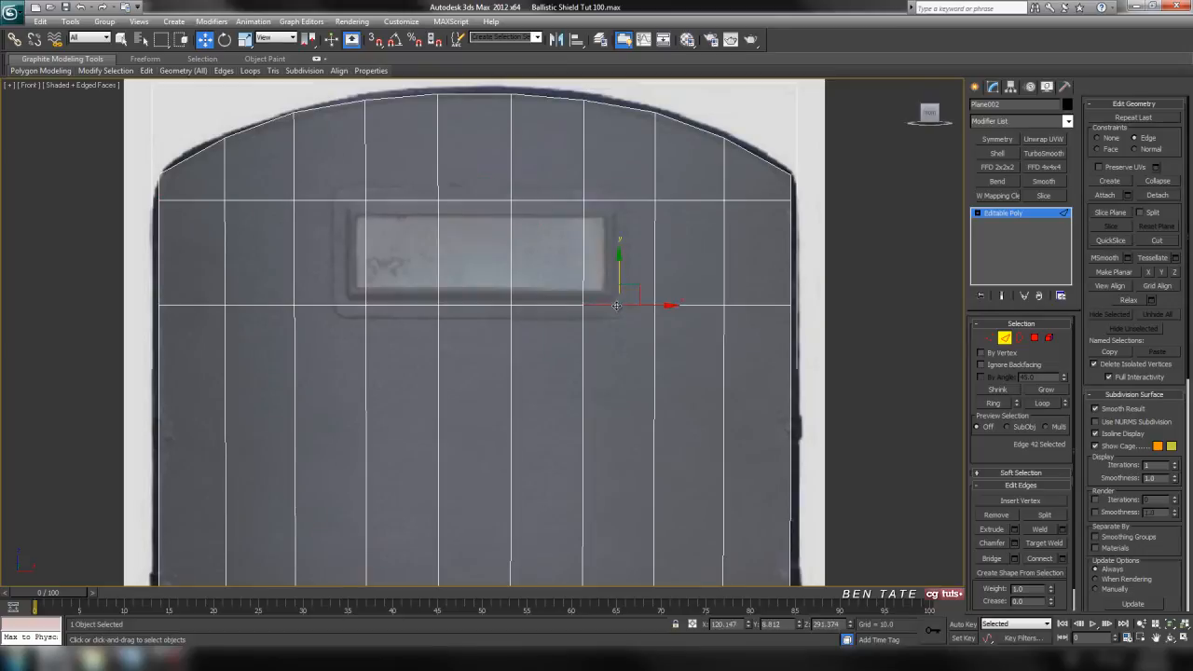
click(1042, 405)
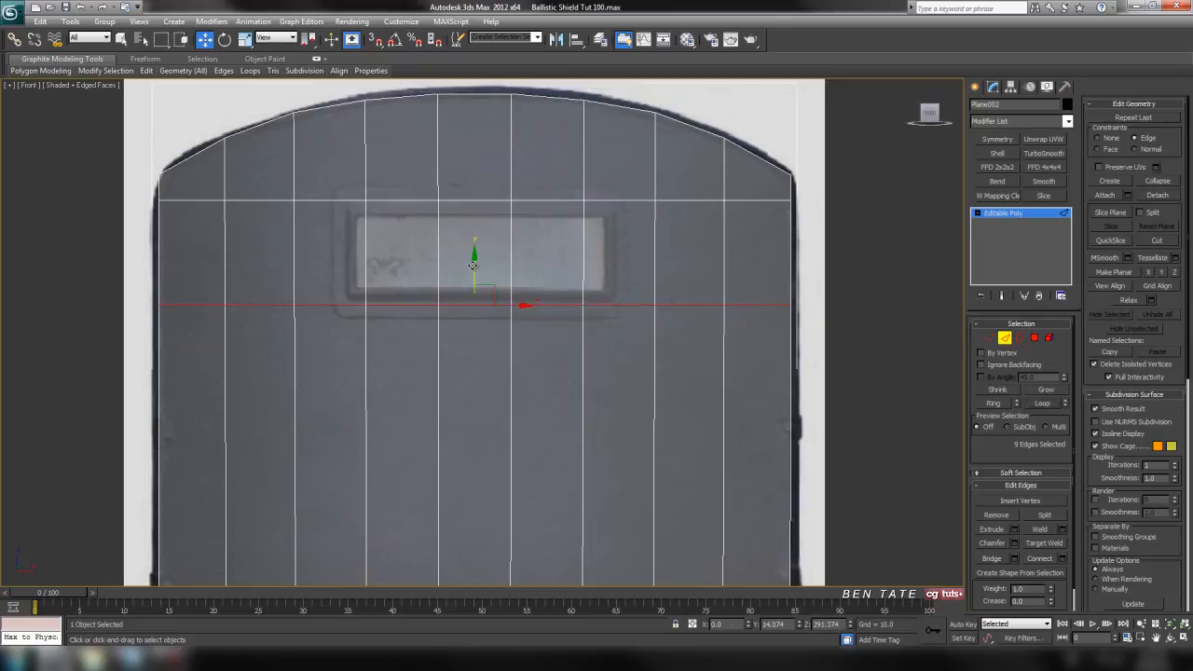
drag(474, 267, 472, 272)
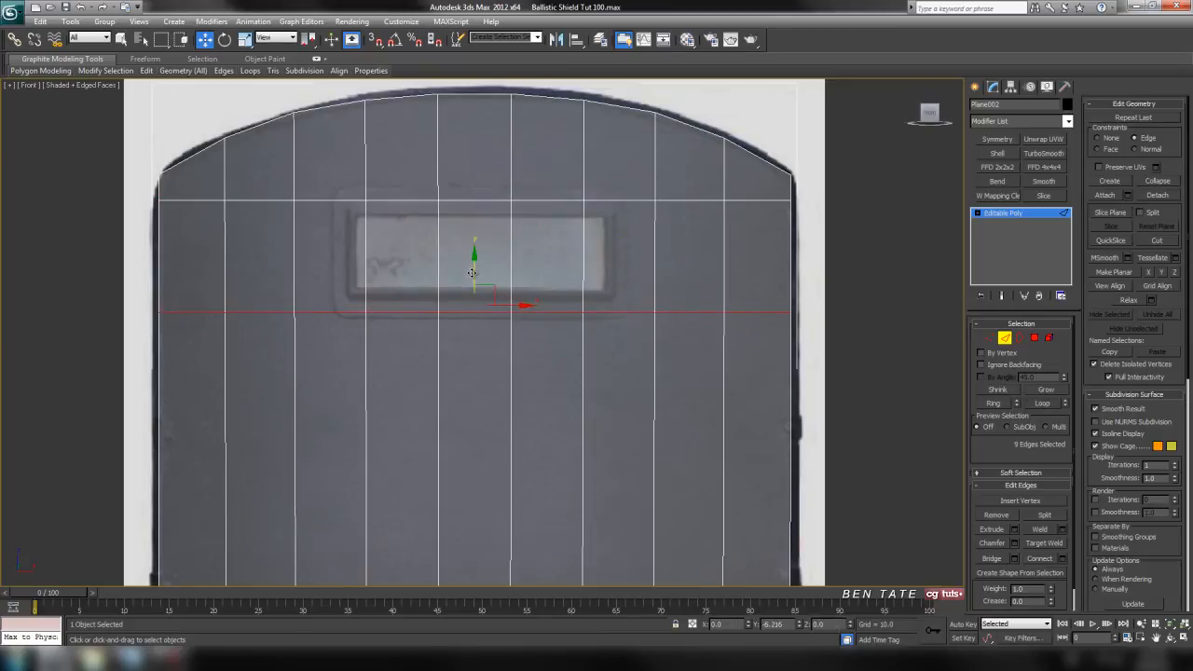
Inset the five polygons covering the viewing window and its frame by 7.943
mouse_move(686, 360)
middle_down()
mouse_move(692, 285)
mouse_move(682, 378)
middle_up()
middle_drag(663, 338, 684, 371)
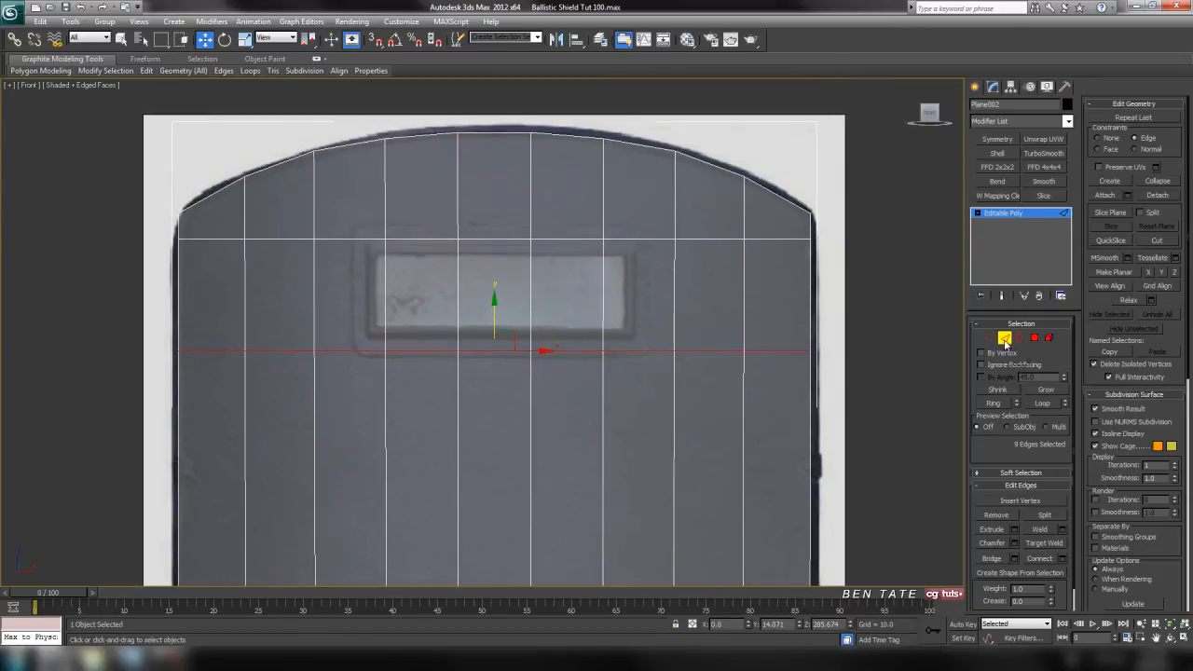
click(1005, 343)
middle_drag(697, 288, 699, 296)
click(1032, 341)
click(641, 312)
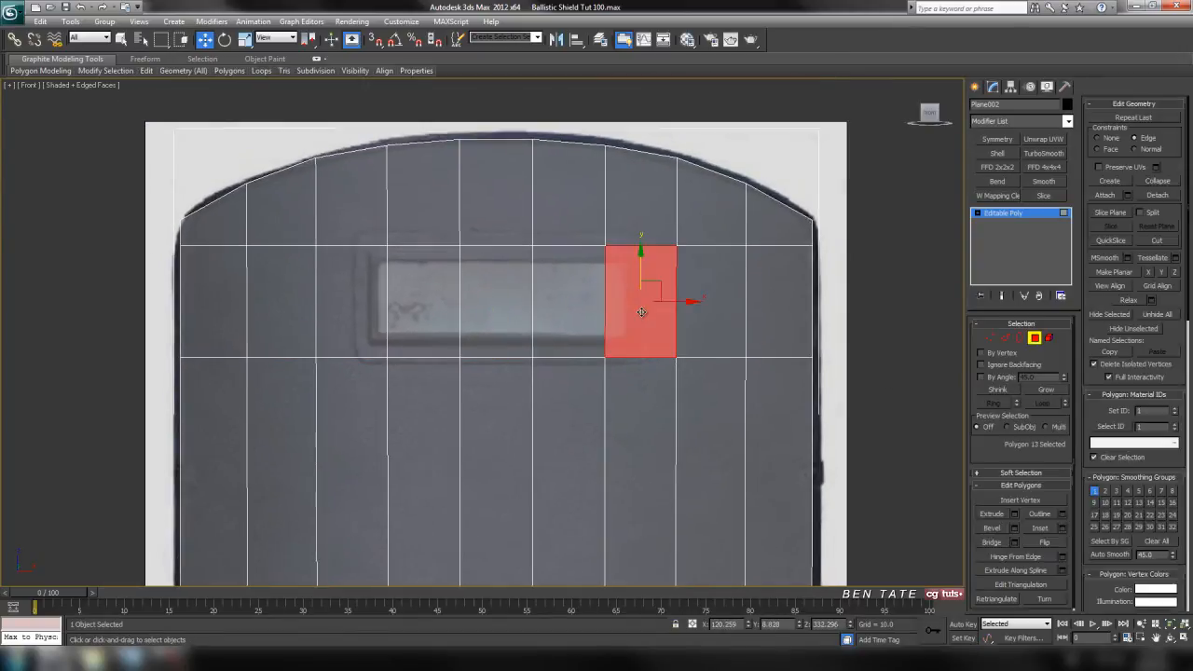
ctrl+click(573, 311)
ctrl+click(499, 308)
ctrl+click(428, 306)
ctrl+click(359, 304)
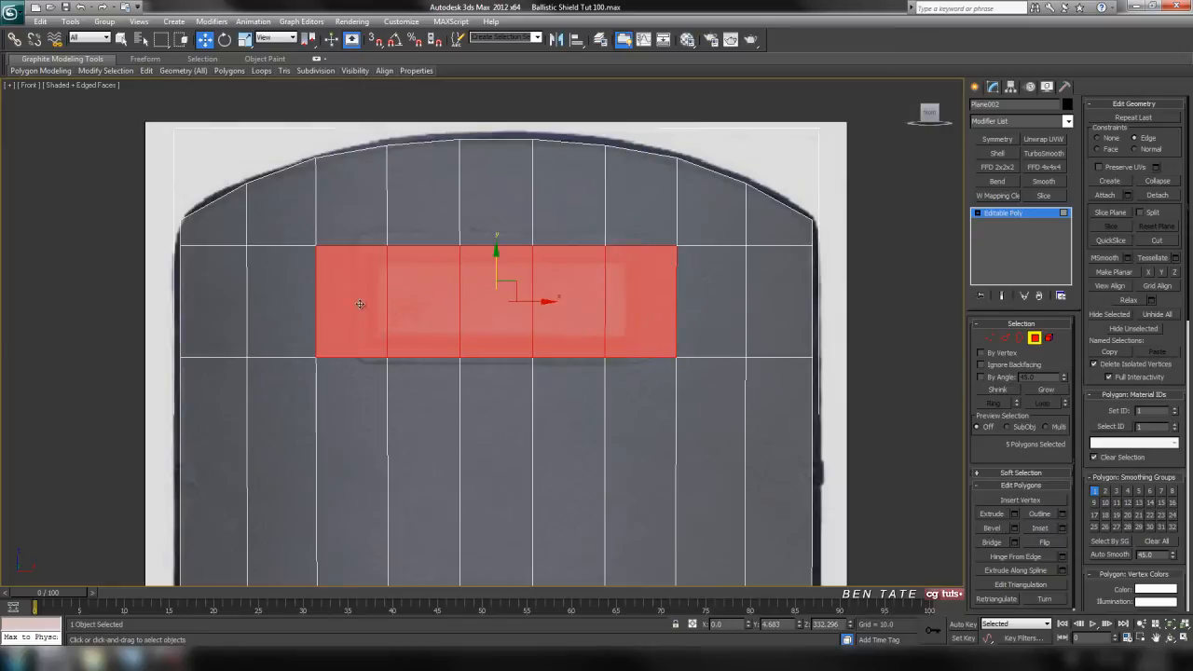
scroll(631, 370, up, 2)
middle_drag(790, 442, 764, 440)
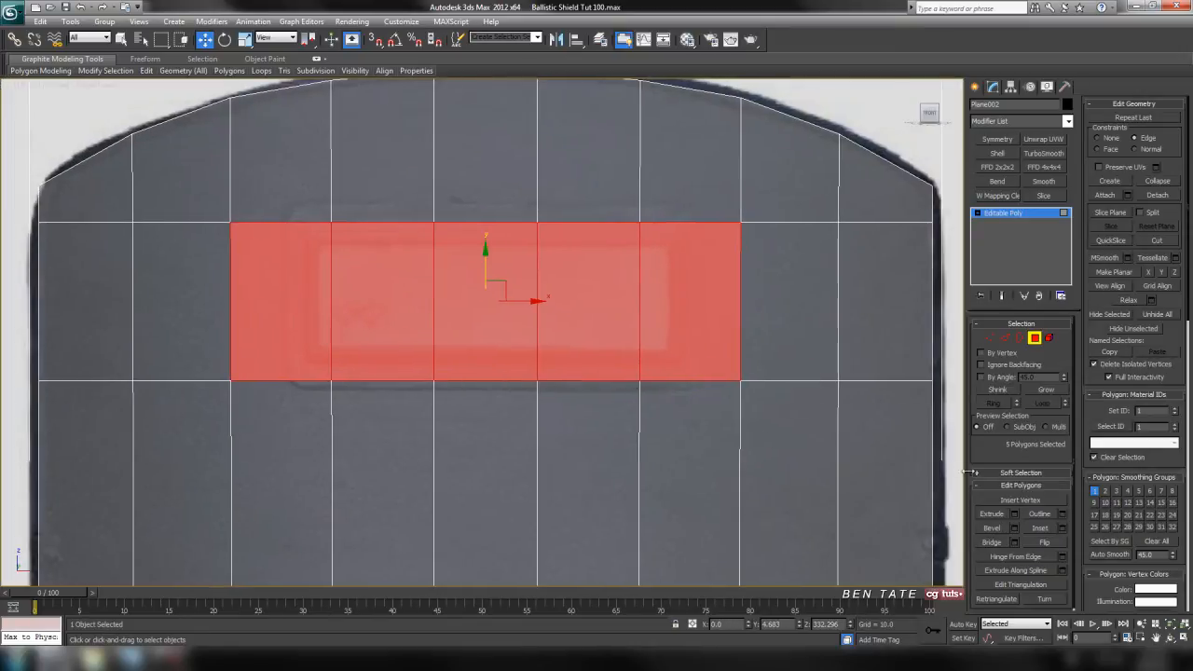
click(1062, 527)
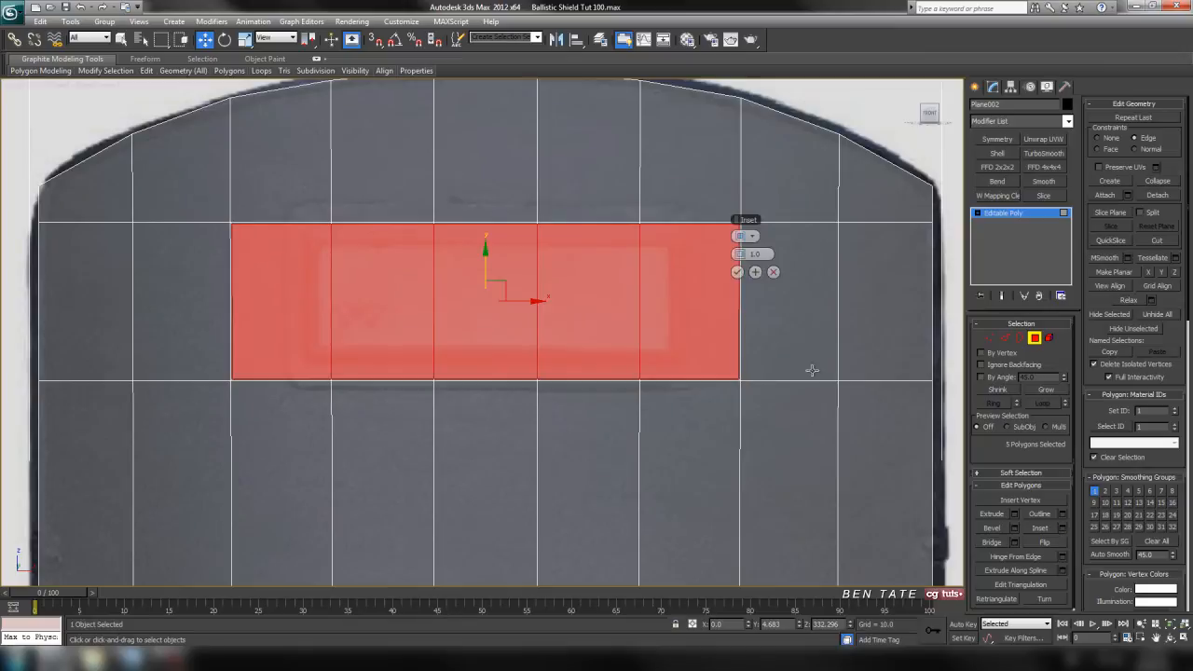
drag(750, 220, 857, 277)
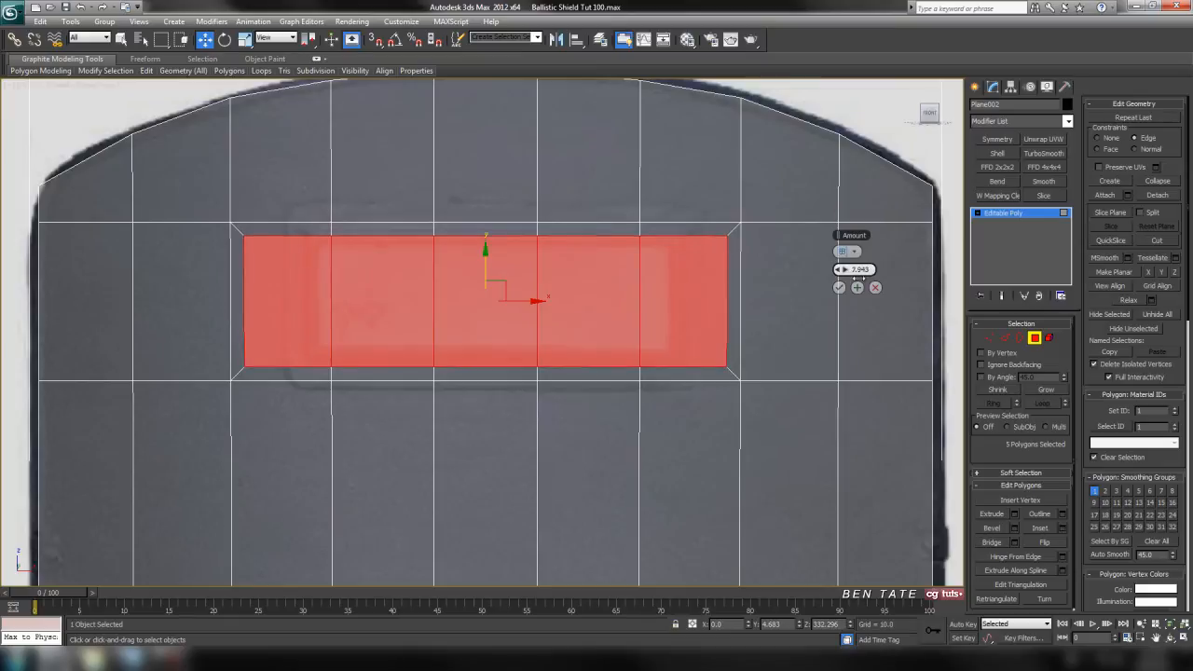
click(838, 287)
Scale the inset's four corner vertices inward horizontally to match the sides of the viewing window's frame
click(989, 338)
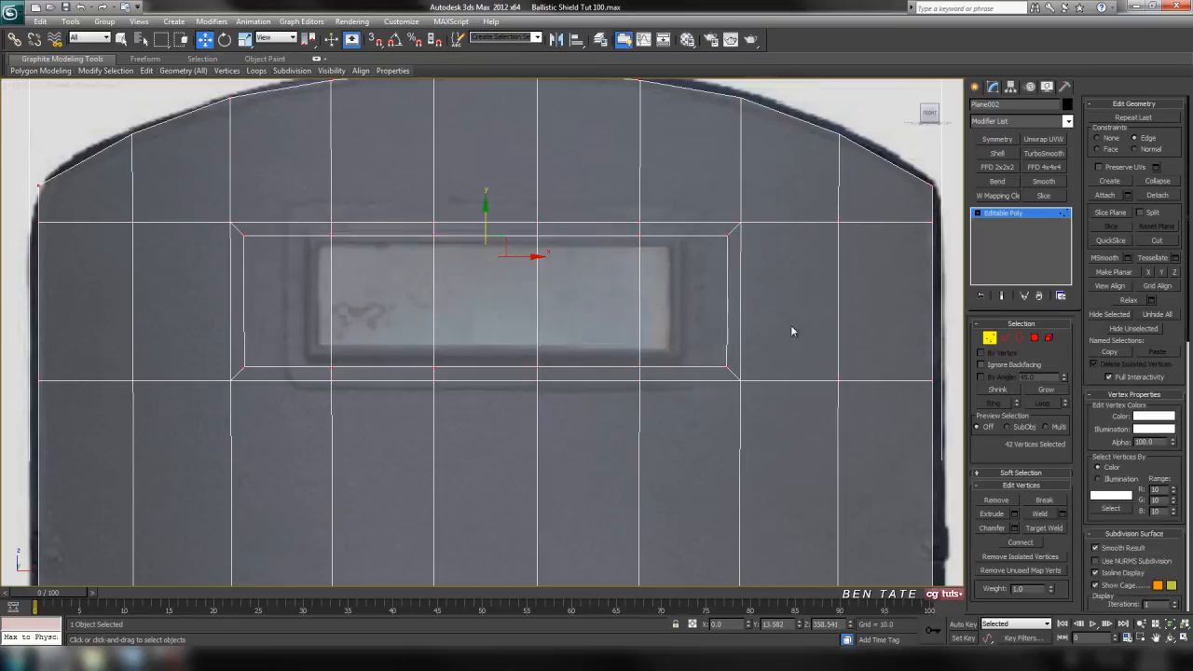
drag(733, 348, 732, 390)
ctrl+drag(236, 237, 272, 379)
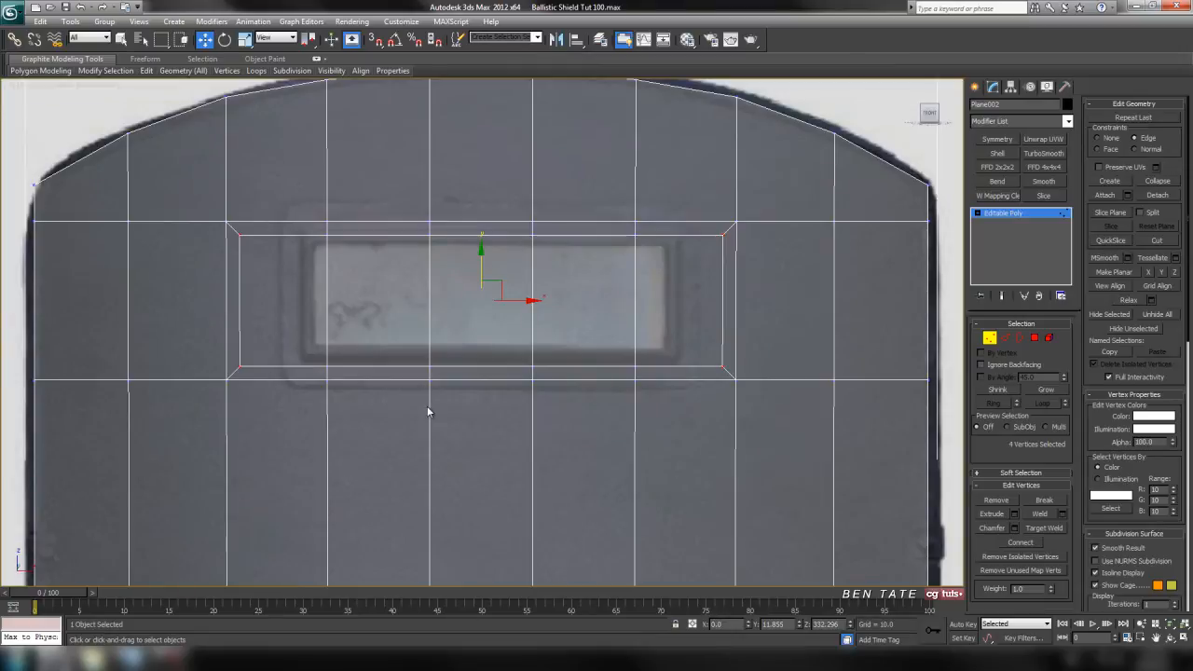
key(F3)
key(F3)
key(r)
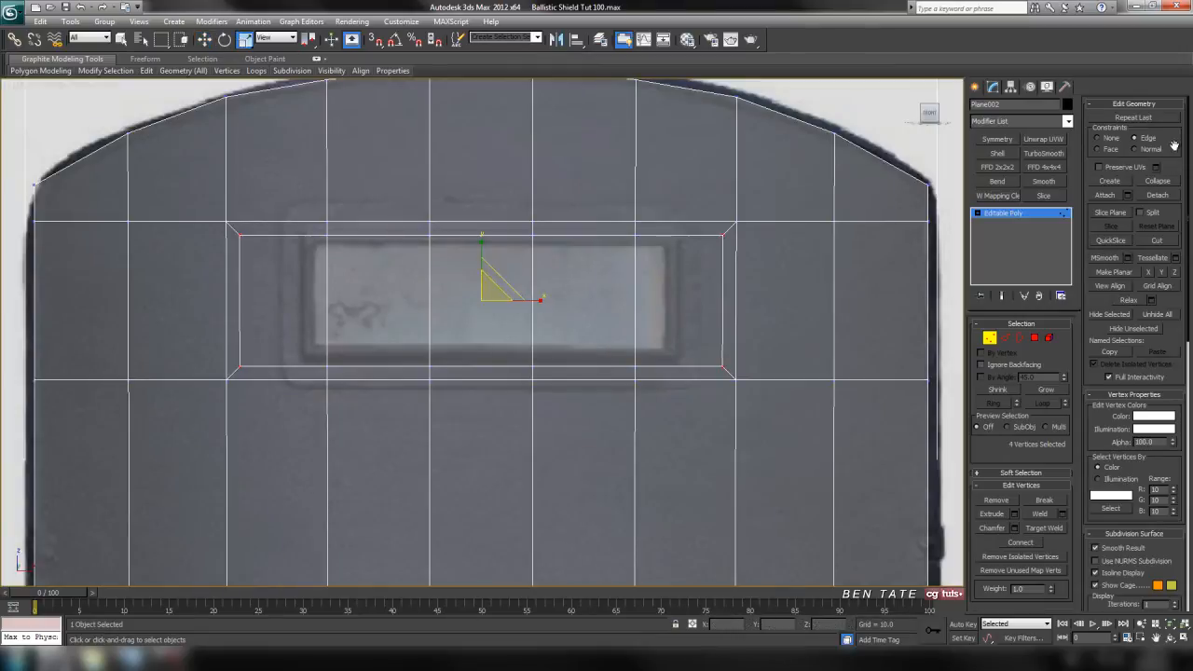
drag(536, 299, 524, 302)
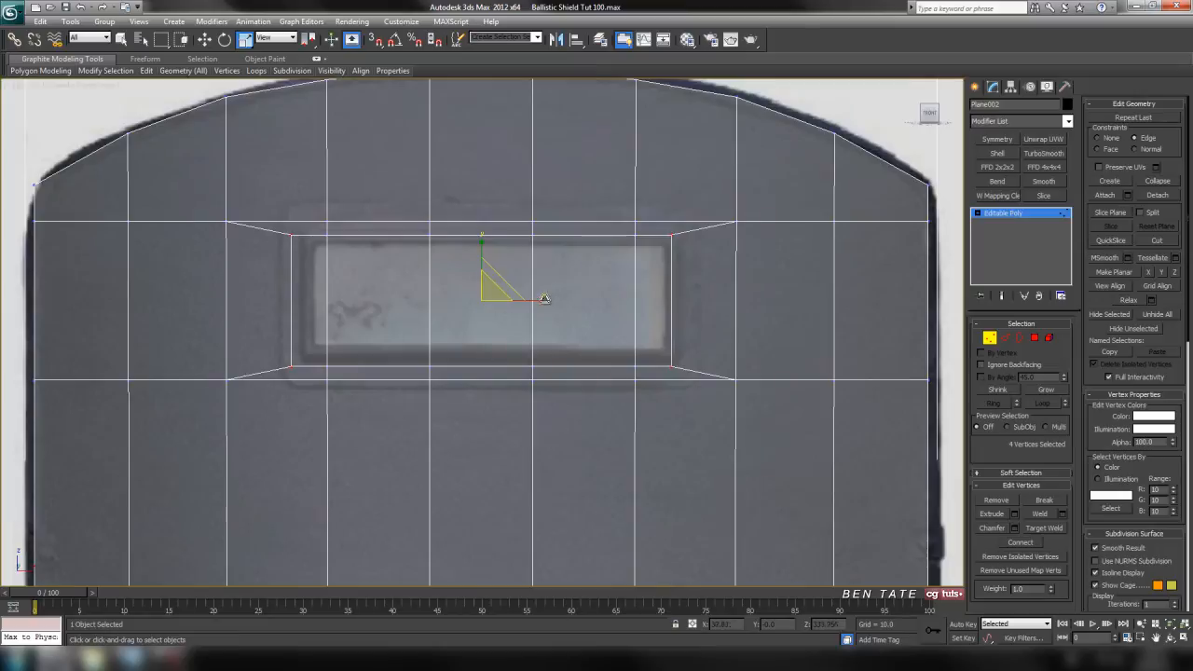
drag(538, 299, 546, 314)
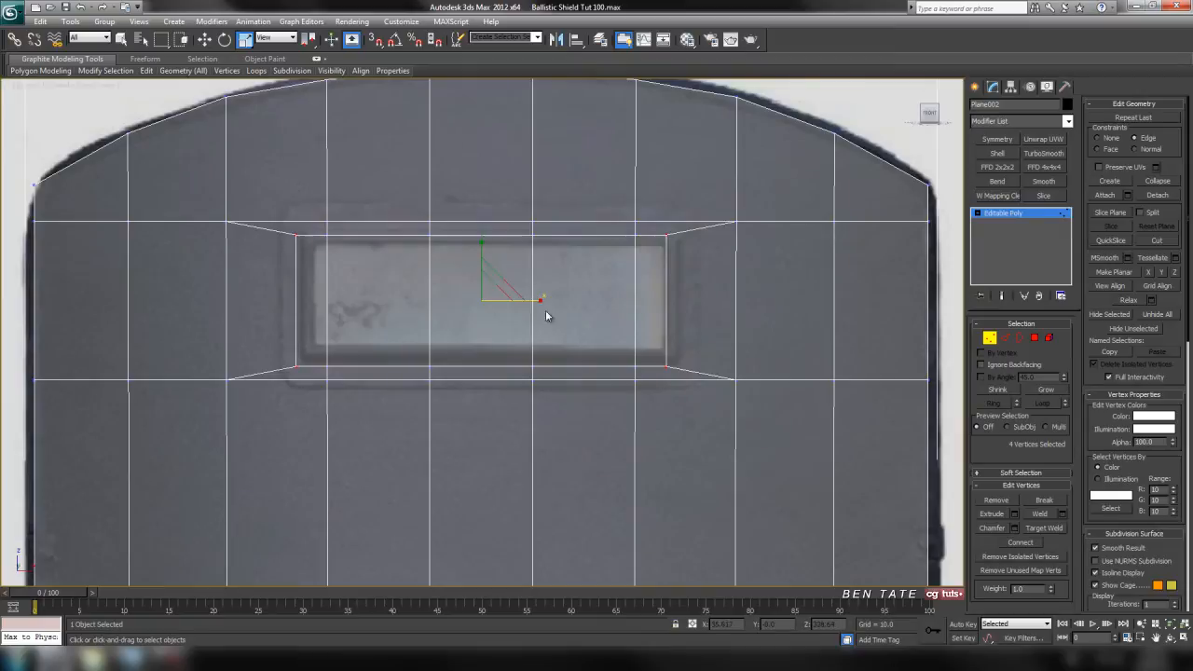
click(990, 339)
Select the full row of ten vertices below the window inset and move it slightly down
scroll(724, 266, down, 5)
middle_drag(703, 152, 717, 351)
scroll(712, 276, up, 2)
scroll(712, 275, up, 2)
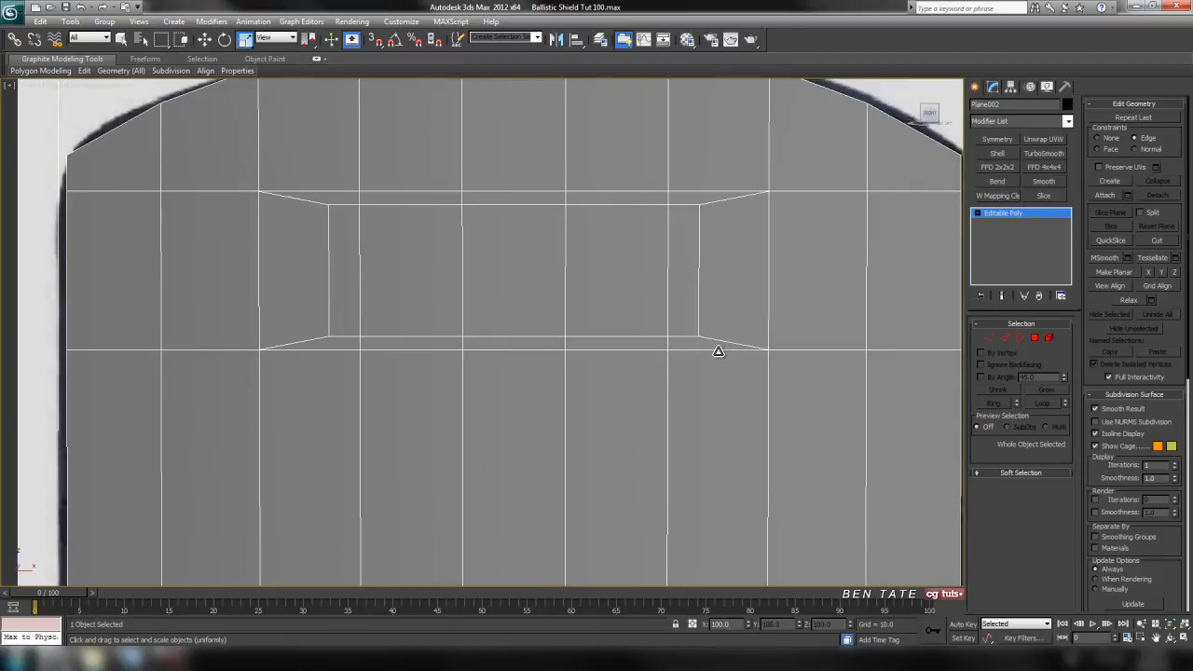
click(990, 337)
key(F3)
scroll(851, 379, down, 3)
drag(900, 342, 902, 333)
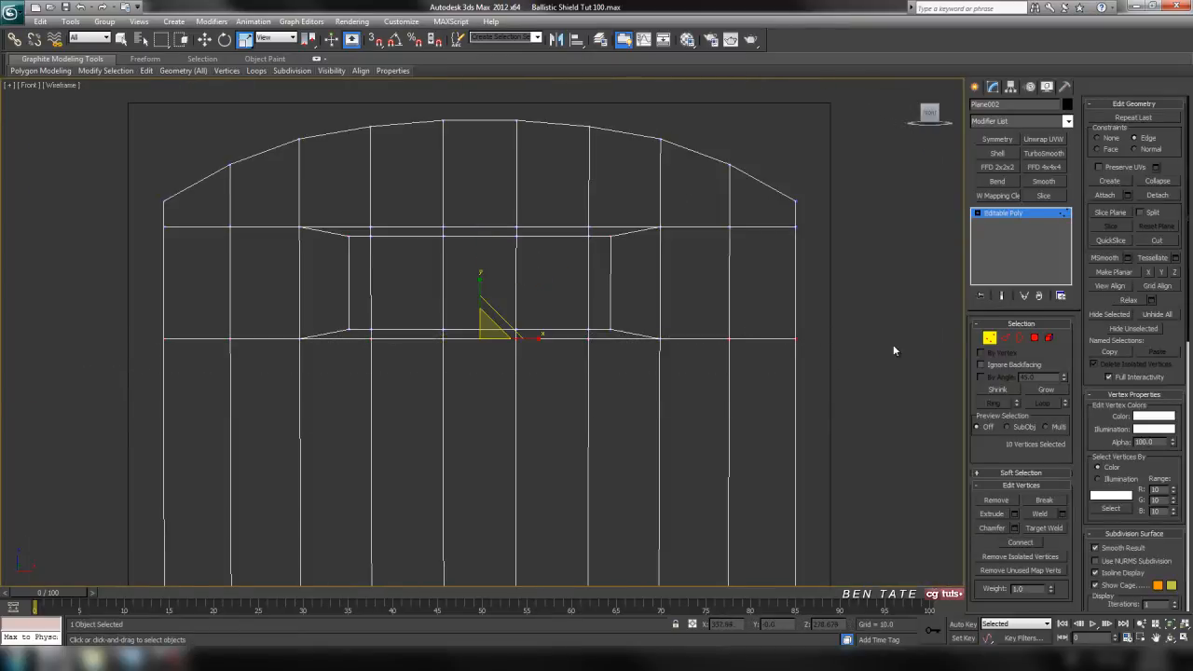
click(204, 39)
drag(478, 291, 478, 305)
Move the full row of vertices above the window inset slightly up and leave vertex editing
drag(145, 221, 823, 231)
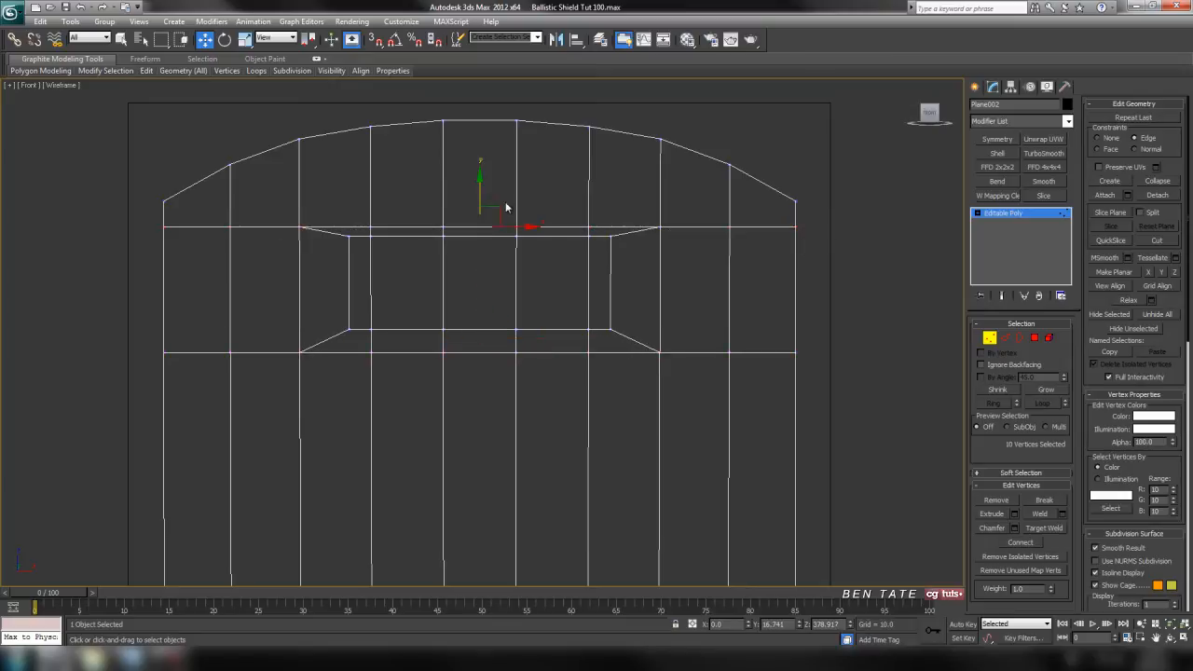
drag(482, 193, 485, 184)
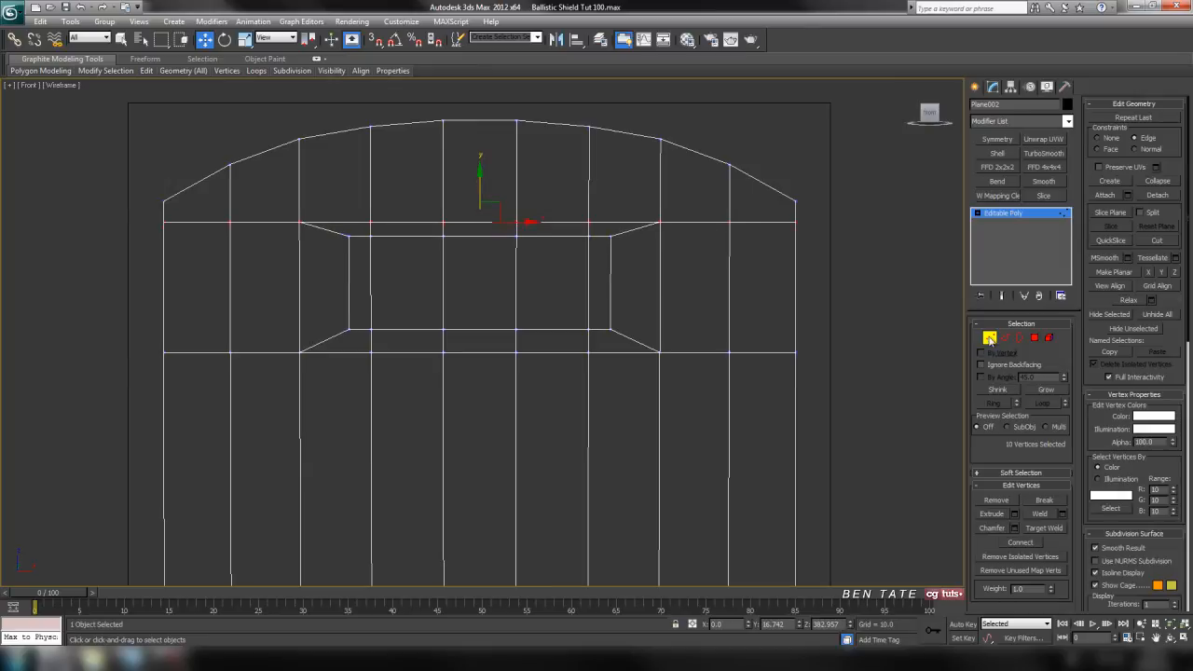
click(989, 338)
key(F3)
Add a Shell modifier to the shield plane, working in the maximized Perspective view
scroll(722, 358, down, 2)
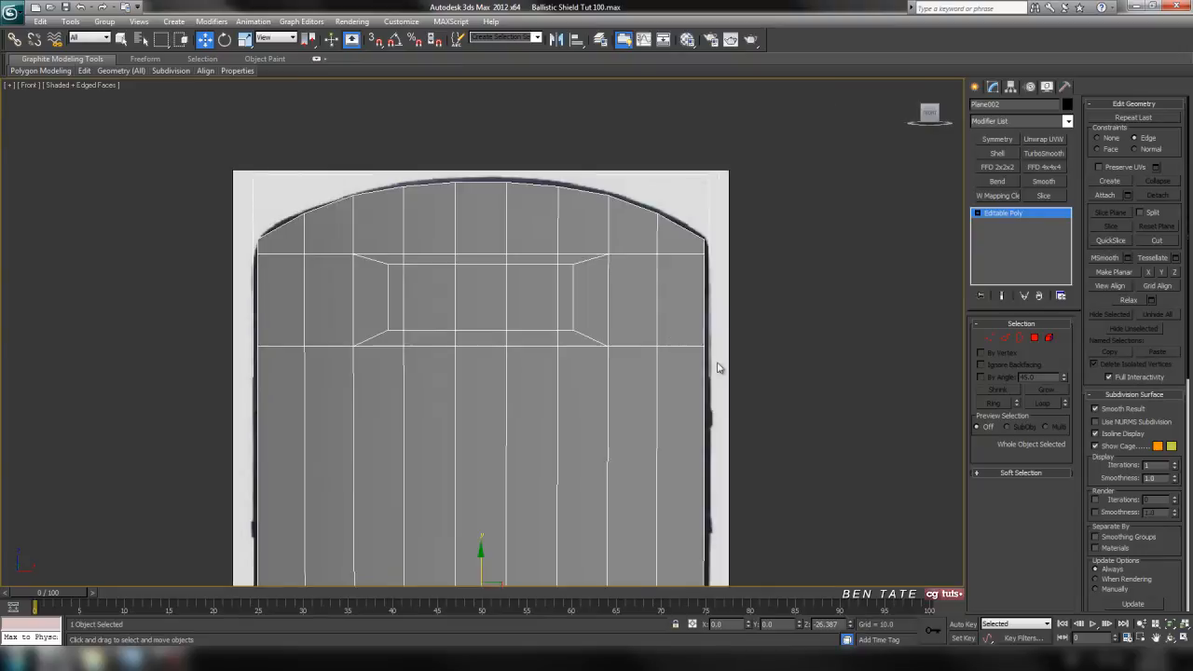
key(alt+w)
right_click(810, 432)
key(alt+w)
scroll(780, 432, up, 4)
alt+middle_drag(663, 287, 677, 331)
scroll(652, 307, up, 4)
click(1068, 122)
drag(1071, 147, 1076, 396)
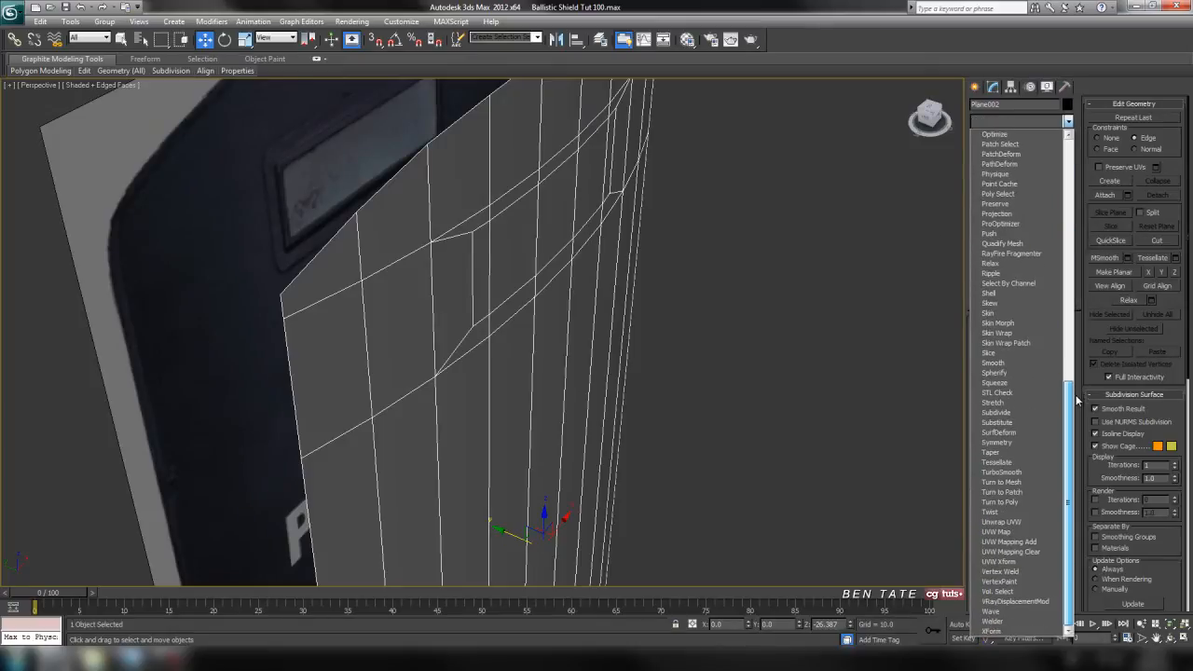
click(1041, 297)
Reset the Shell's outer amount to 0 and raise its inner amount to give the shield visible thickness
alt+middle_drag(673, 301, 696, 287)
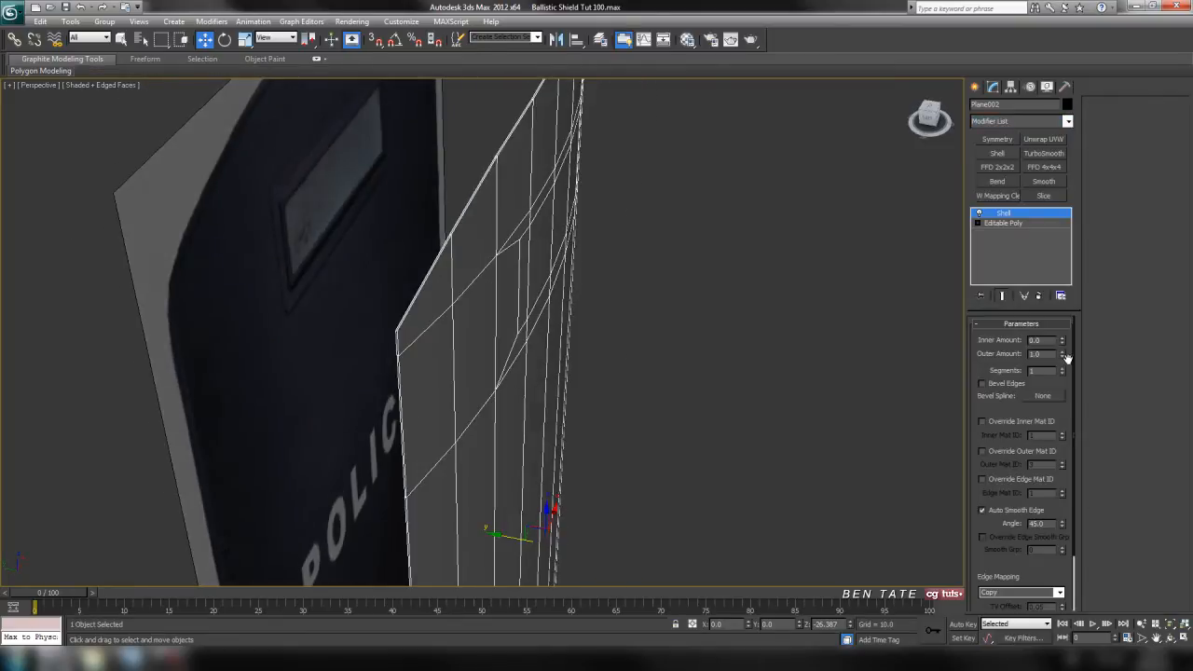
right_click(1063, 355)
drag(1063, 341, 942, 164)
alt+middle_drag(639, 362, 622, 415)
click(1061, 339)
drag(1061, 334, 1060, 342)
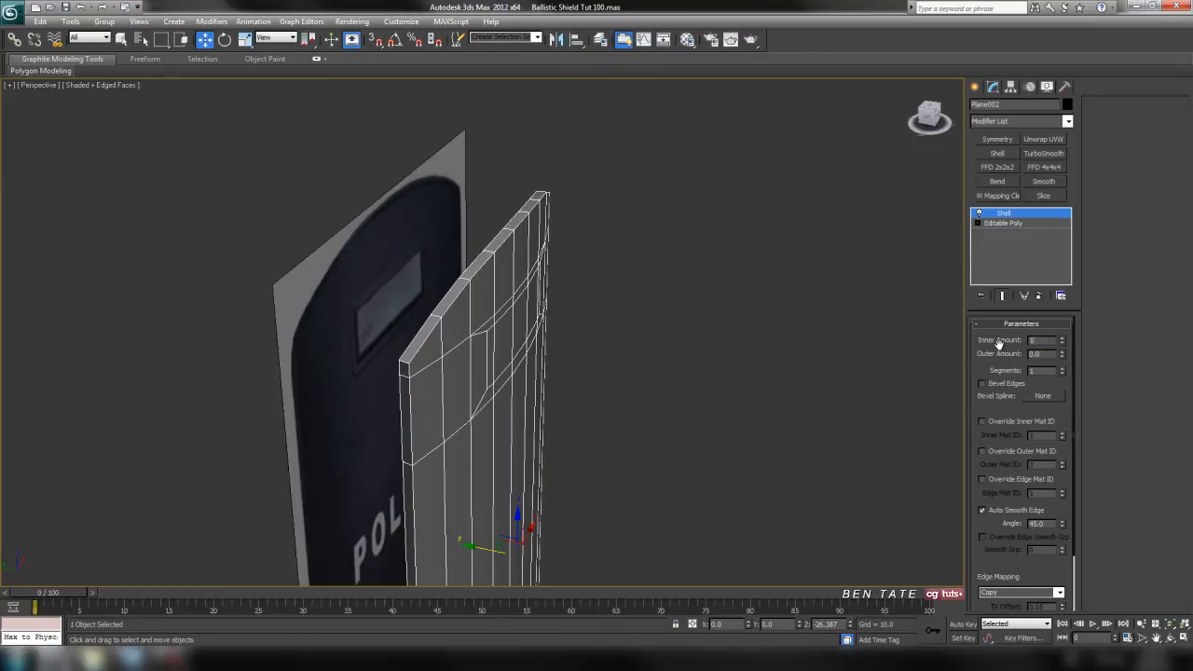
key(Return)
Enable Straighten Corners for the Shell and convert the shield to an Editable Poly
drag(974, 431, 960, 271)
click(983, 594)
alt+middle_drag(634, 385, 553, 384)
alt+middle_drag(638, 305, 579, 347)
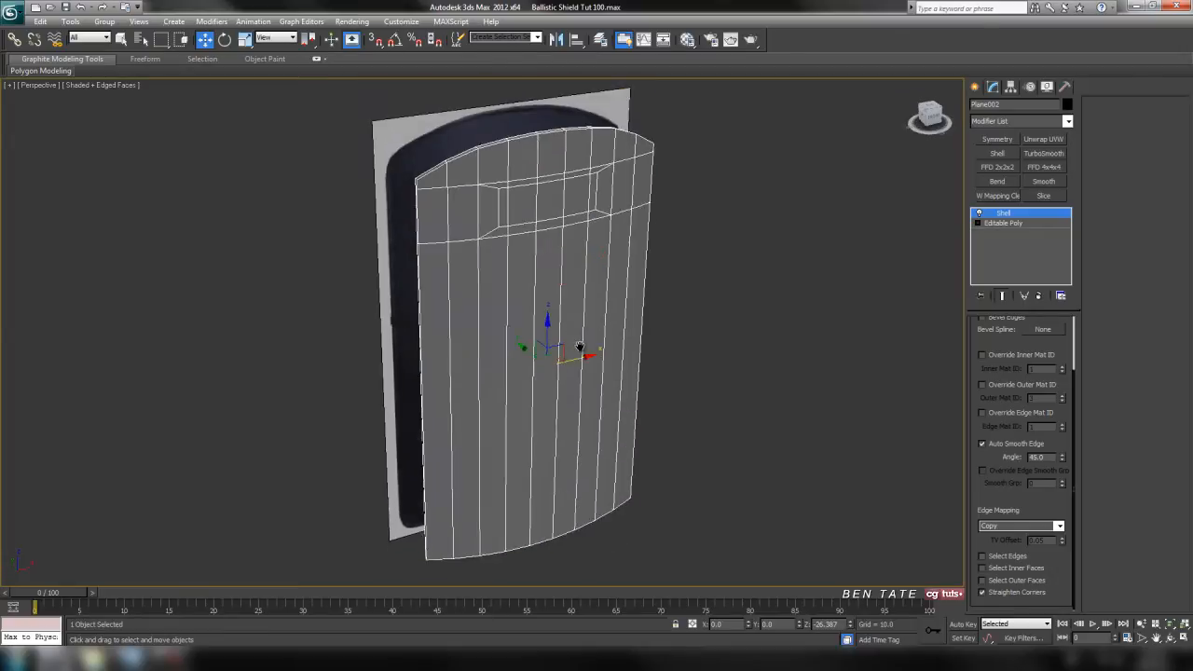
scroll(579, 346, up, 3)
right_click(634, 270)
mouse_move(730, 386)
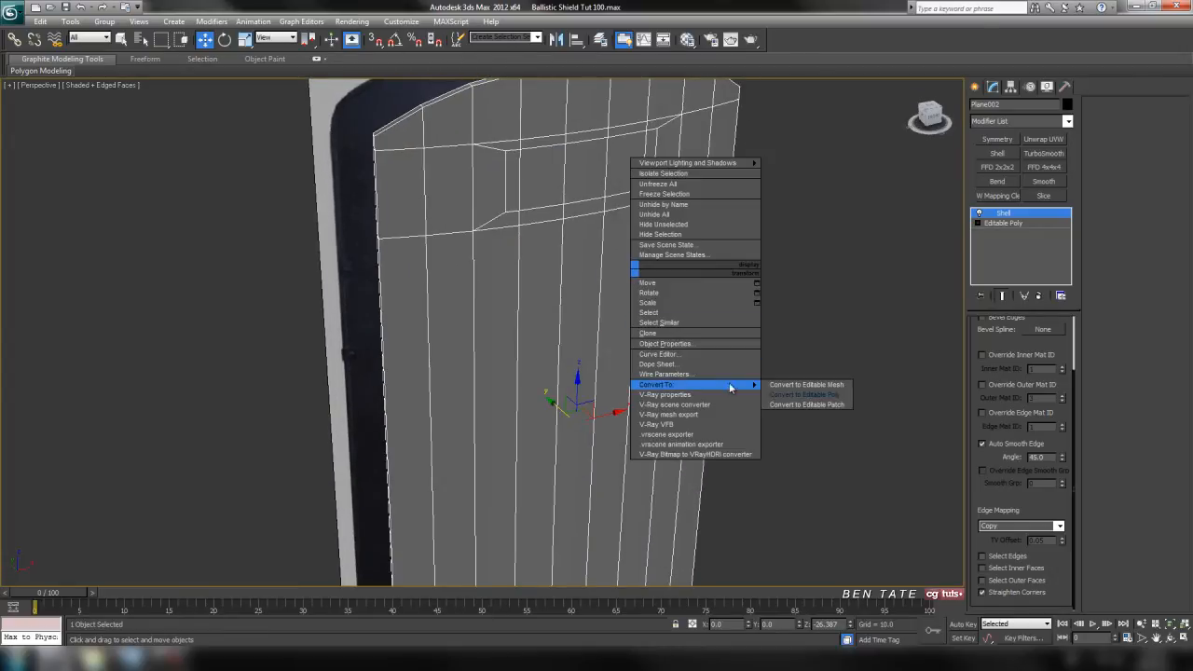
click(805, 394)
Select all front and back polygons of the shield from the Front view, leaving out the thin outer rim
alt+middle_drag(625, 221, 620, 330)
scroll(476, 300, up, 2)
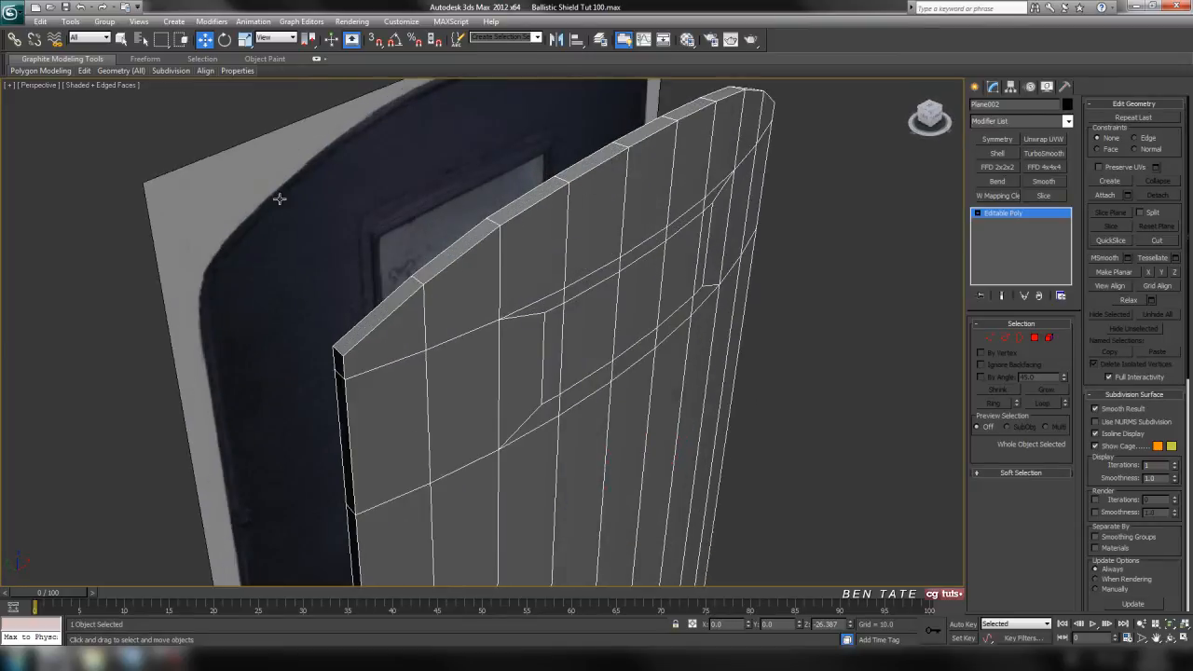
middle_drag(580, 333, 598, 271)
click(1031, 339)
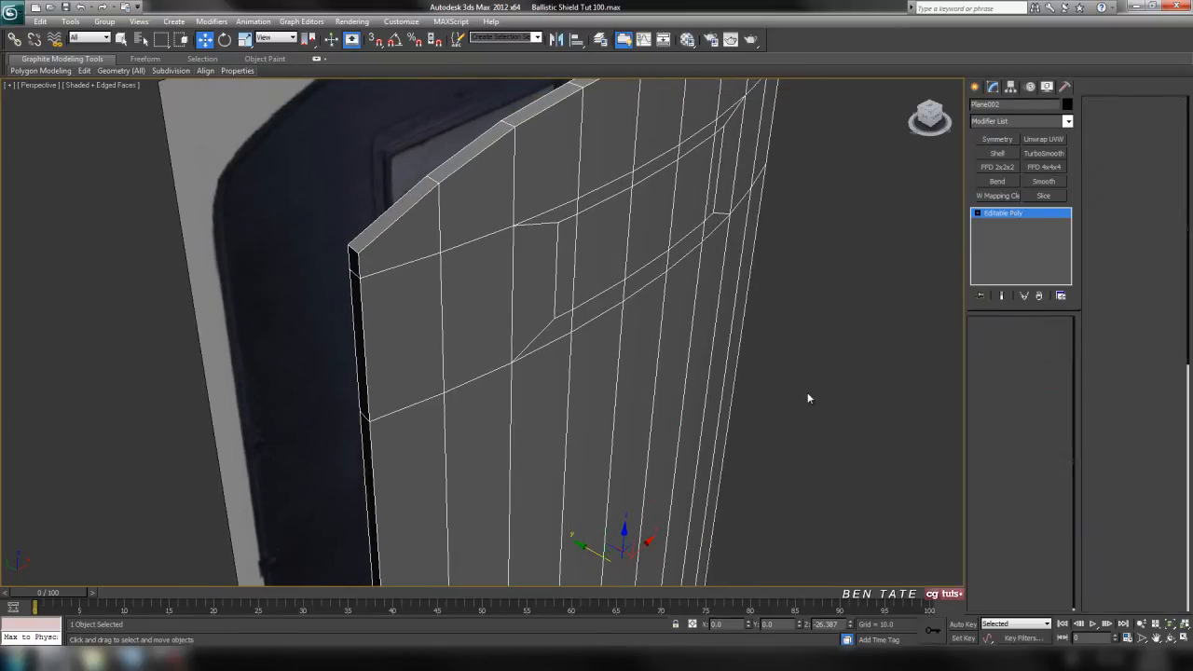
alt+middle_drag(807, 397, 790, 383)
alt+middle_drag(824, 434, 804, 434)
key(alt+w)
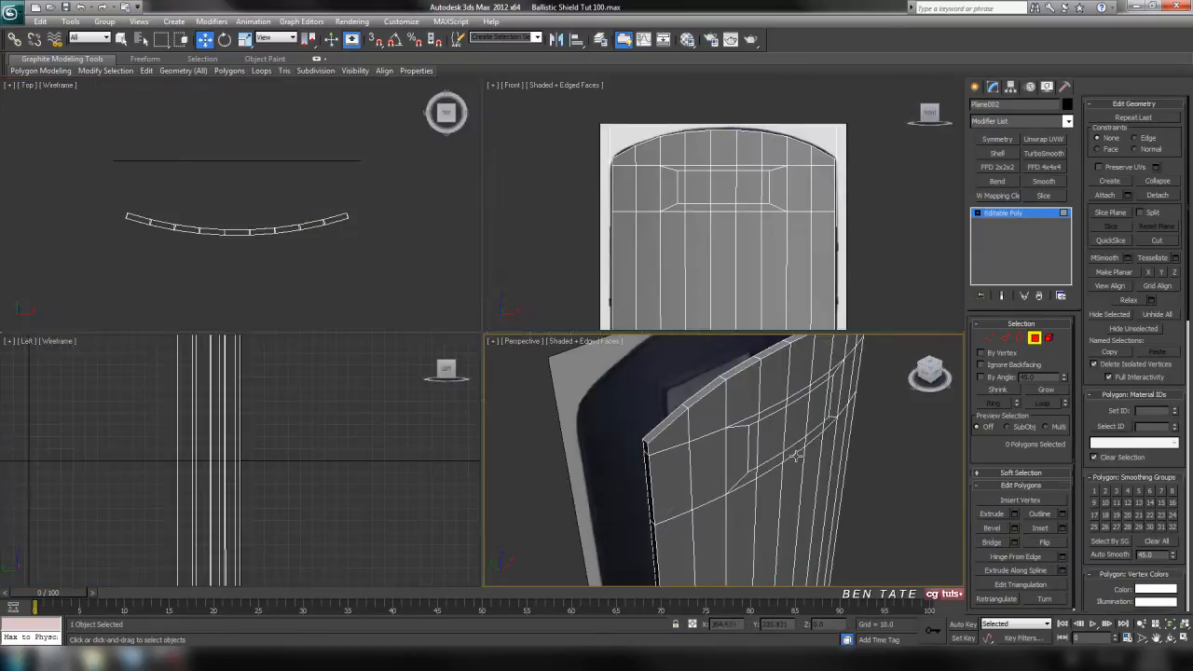
click(790, 236)
key(alt+w)
middle_drag(733, 344, 735, 255)
scroll(778, 278, down, 2)
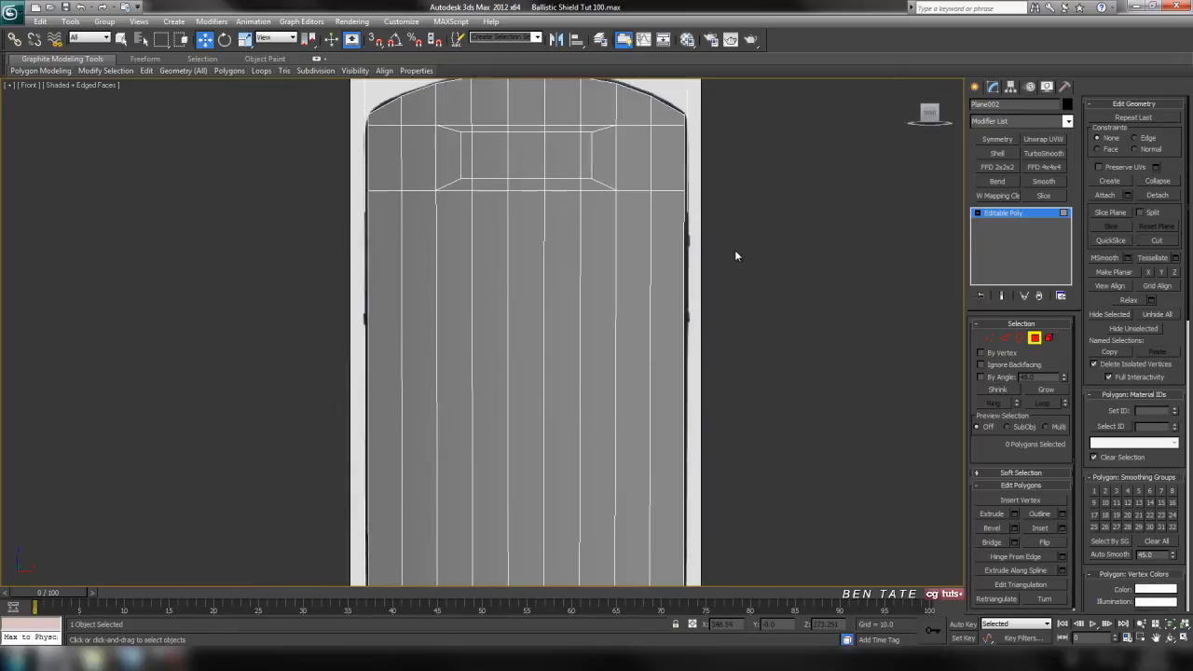
scroll(735, 255, down, 2)
click(121, 39)
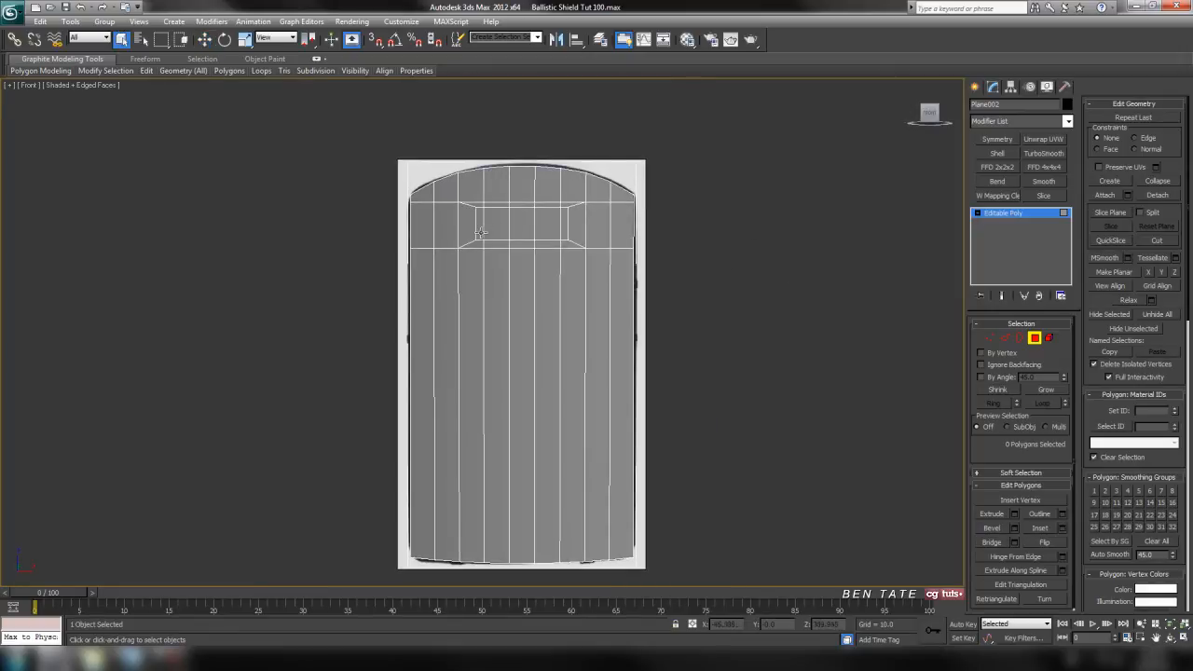
drag(423, 193, 619, 546)
Remove the window inset and its surrounding ring of polygons from the selection on both sides of the shield
middle_drag(754, 407, 753, 435)
scroll(742, 404, up, 2)
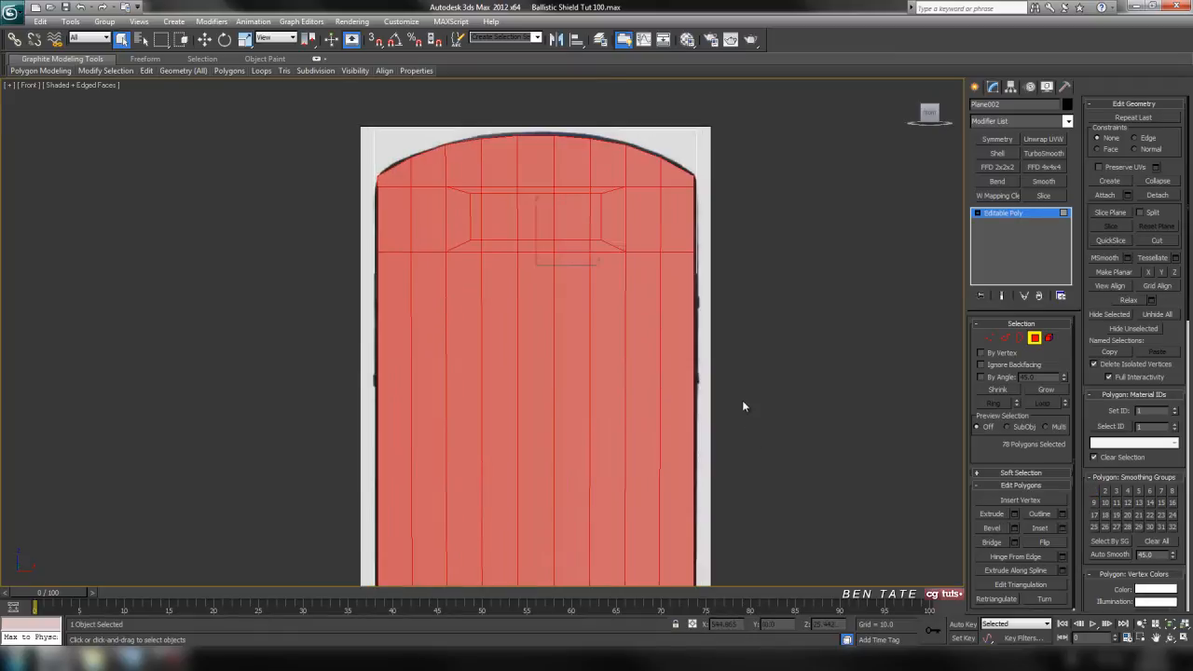
key(alt+w)
right_click(855, 453)
key(alt+w)
alt+middle_drag(711, 397, 673, 389)
alt+middle_drag(572, 261, 568, 253)
key(alt+w)
right_click(775, 242)
key(alt+w)
scroll(522, 186, up, 4)
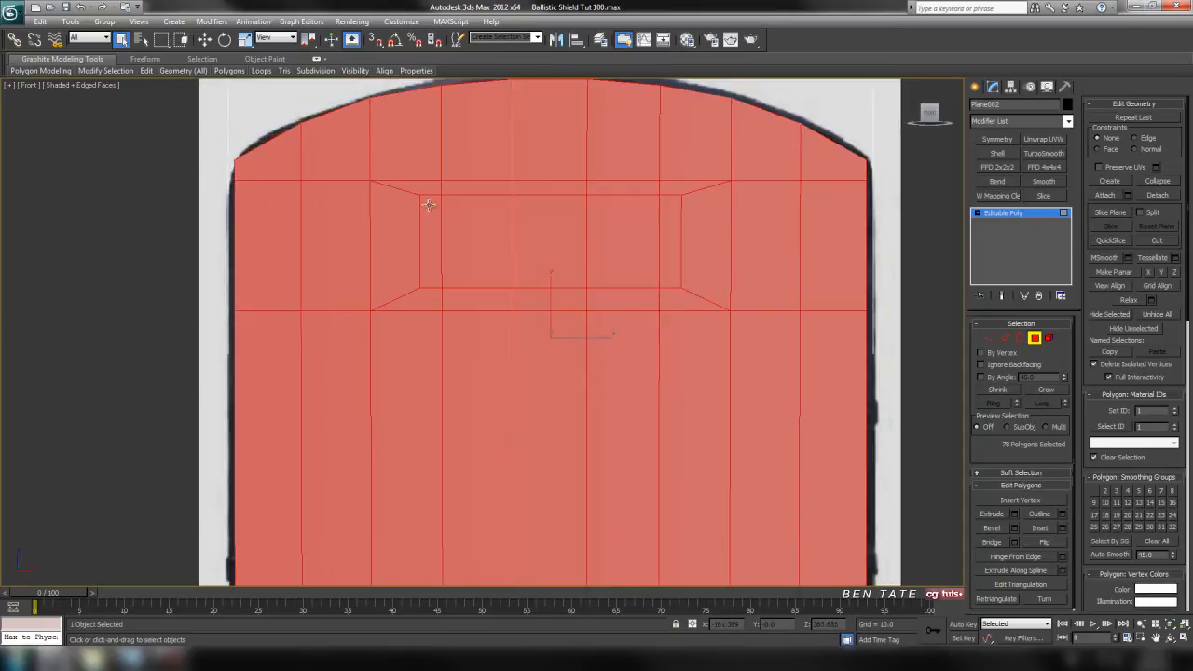
alt+drag(407, 189, 588, 271)
alt+drag(691, 302, 696, 303)
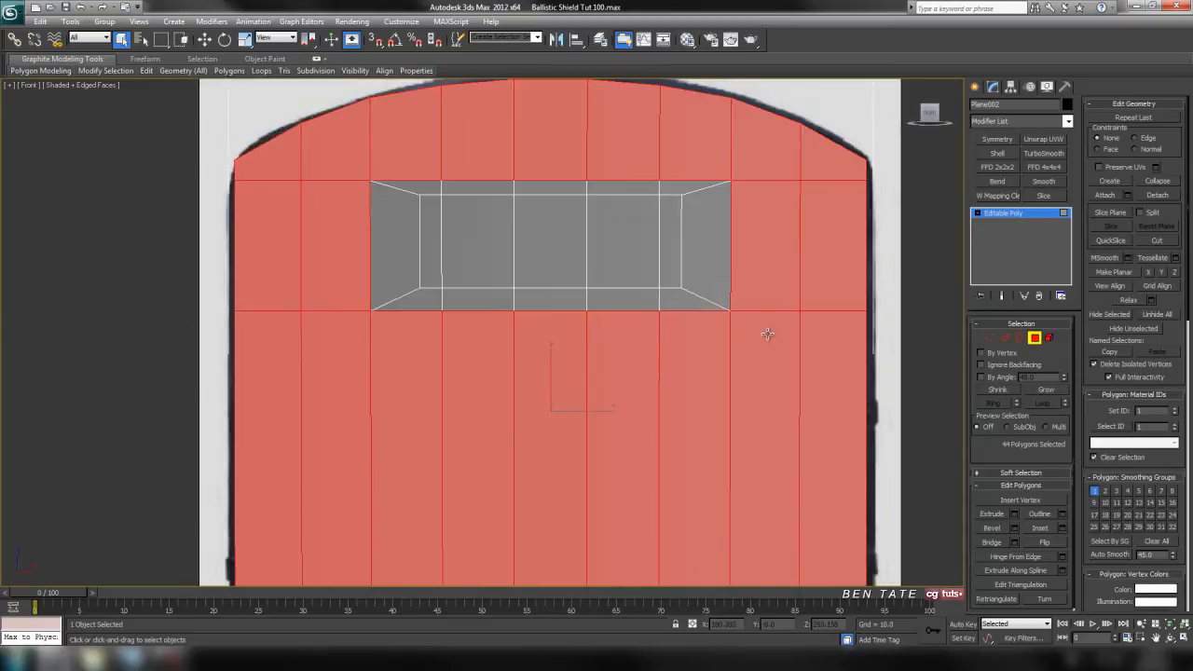
Examine the remaining polygon selection around the window in the Perspective and Front views, with selected faces shown as outlines only
scroll(765, 334, down, 4)
scroll(754, 373, up, 1)
key(alt+w)
middle_click(808, 429)
key(alt+w)
scroll(706, 425, down, 6)
alt+middle_drag(653, 434, 681, 419)
key(alt+w)
middle_click(731, 259)
key(alt+w)
middle_drag(732, 259, 731, 329)
scroll(749, 262, up, 3)
middle_drag(715, 213, 701, 334)
key(F2)
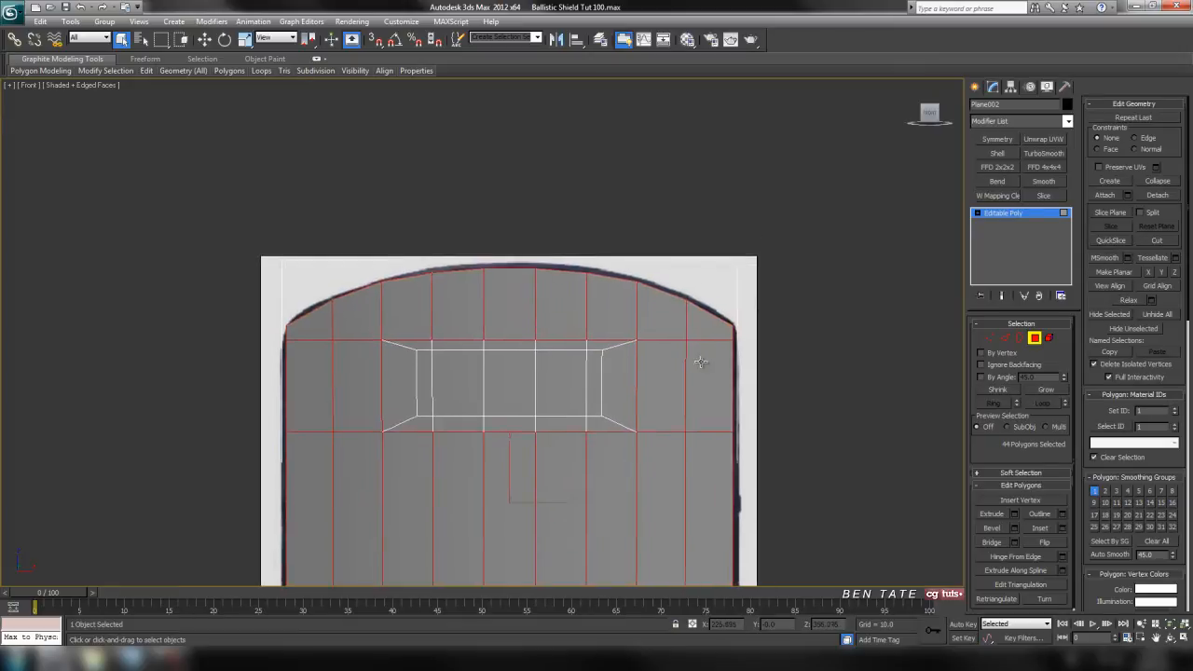
Inset the selected front and back polygons of the shield by about 6.7 and leave polygon editing
scroll(704, 350, up, 6)
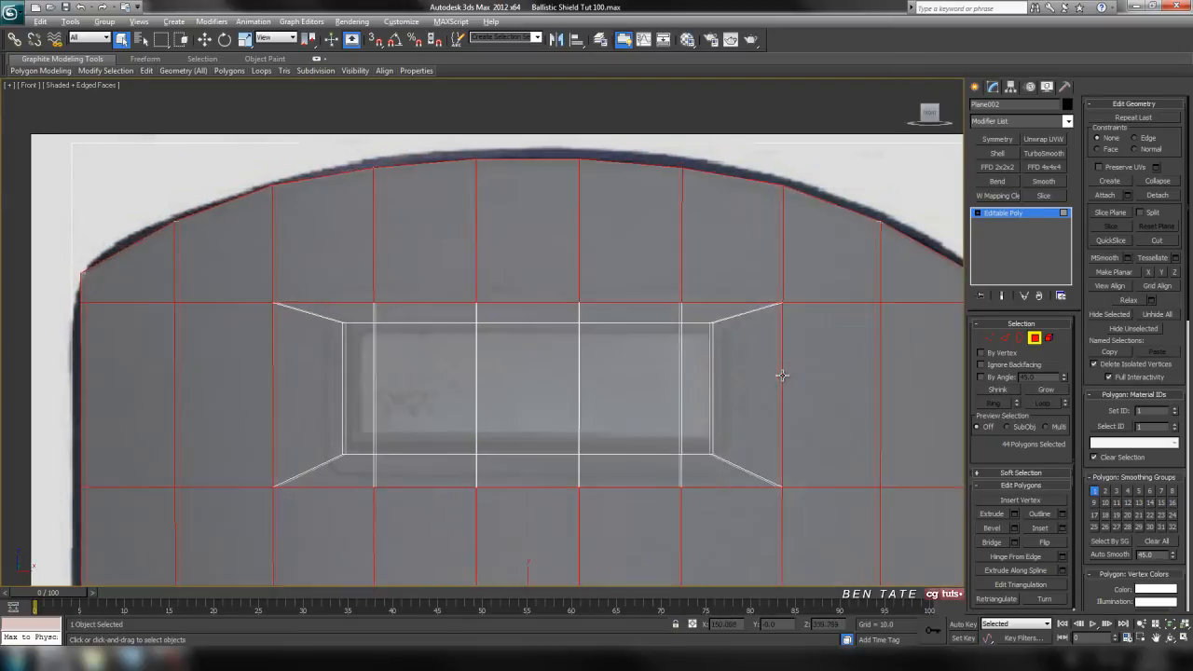
scroll(737, 370, down, 3)
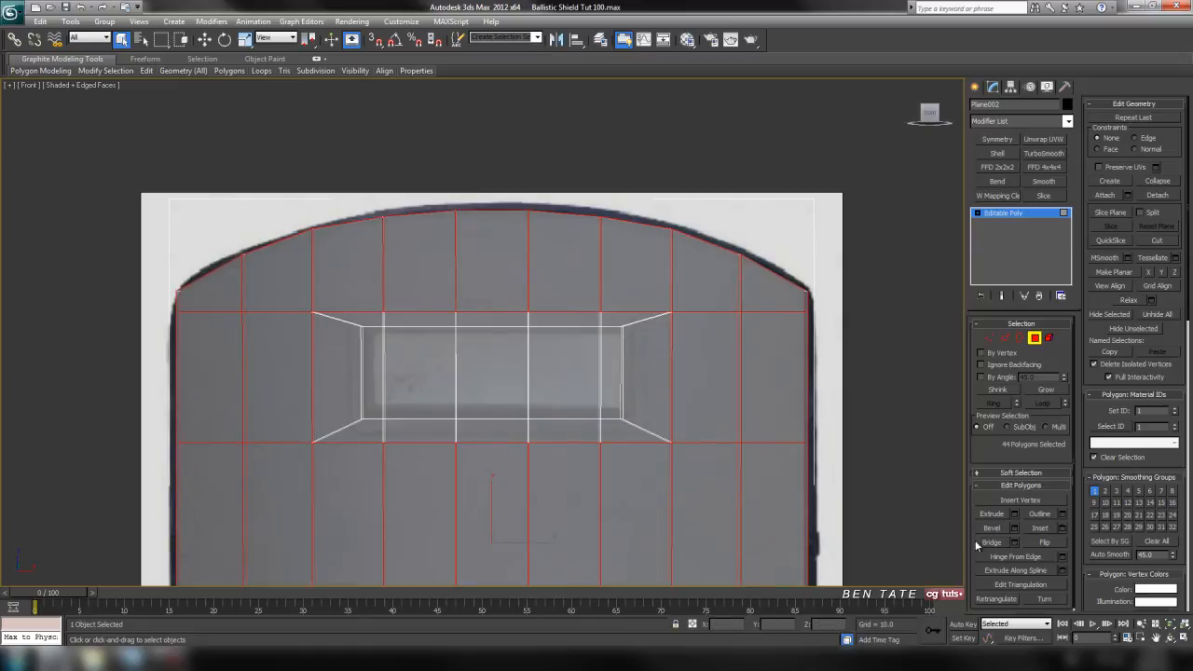
click(1062, 528)
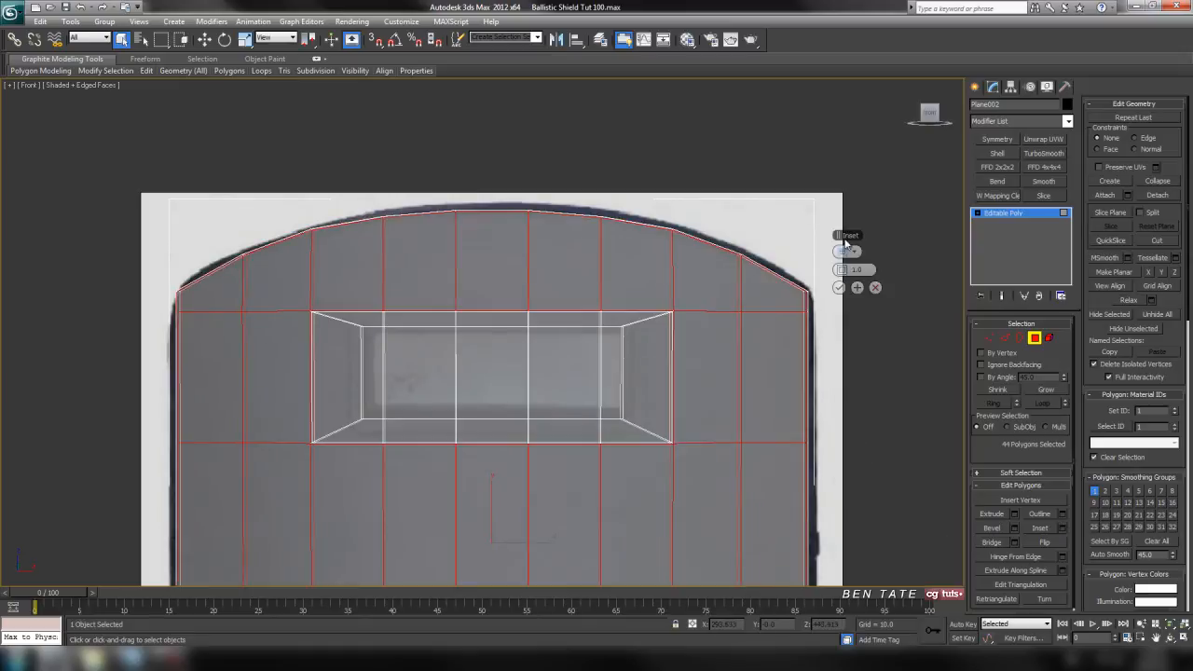
drag(849, 267, 865, 268)
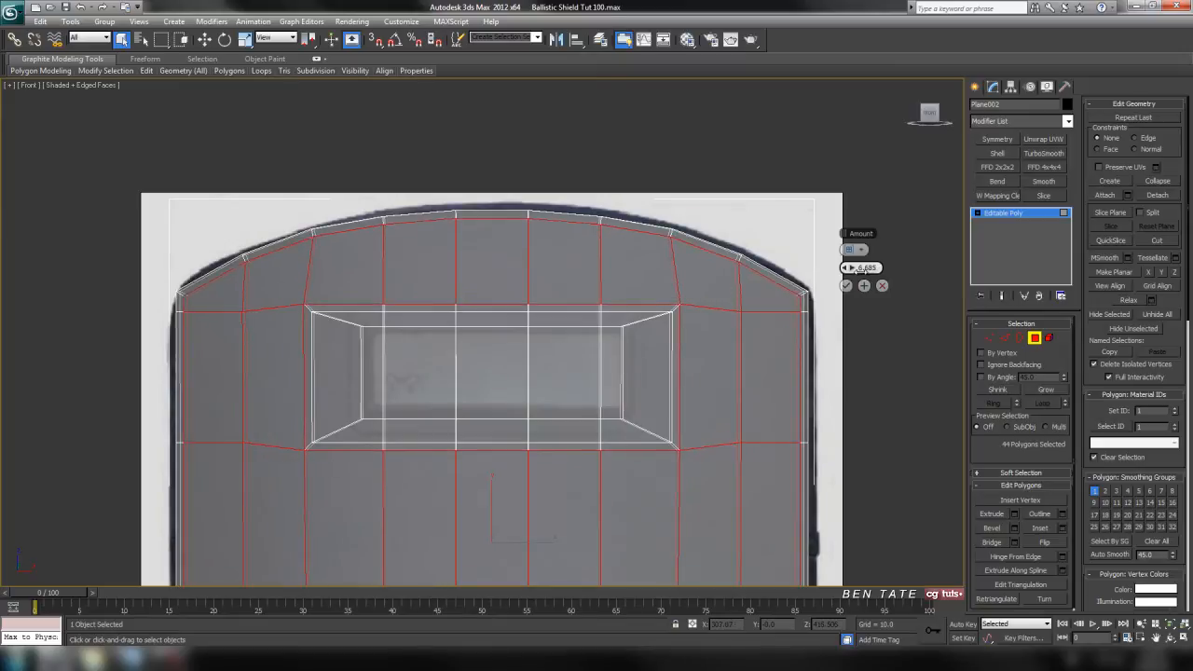
click(880, 268)
click(845, 286)
click(1034, 338)
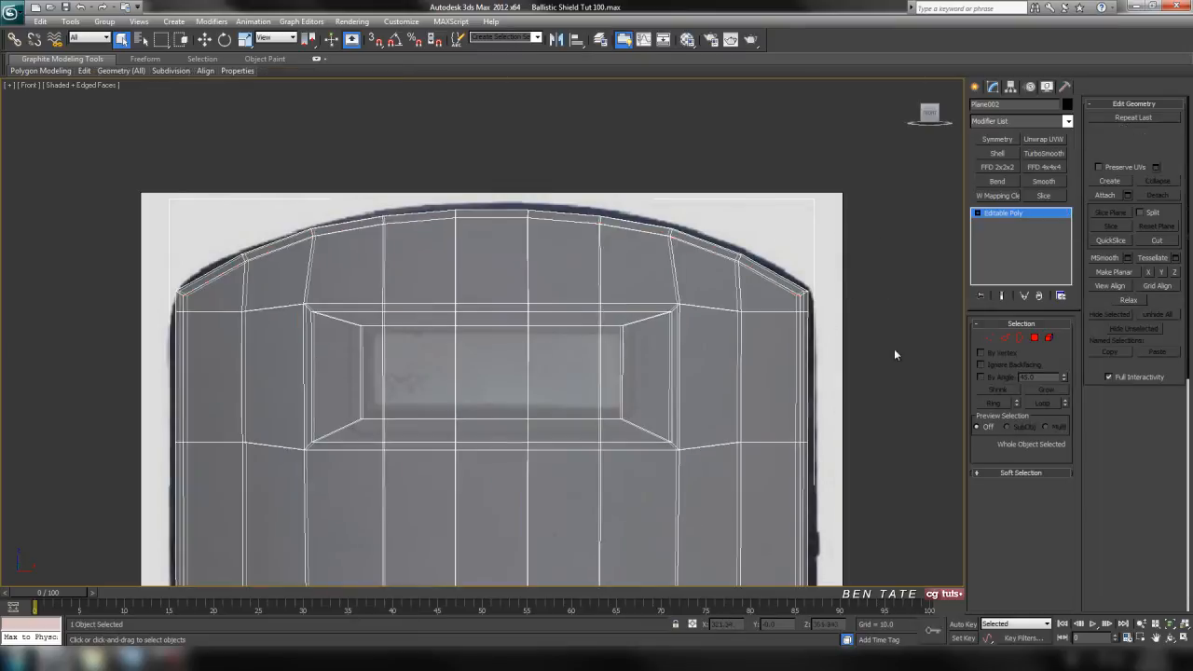
Isolate the shield in a maximized Perspective view framed on the window area
key(alt+w)
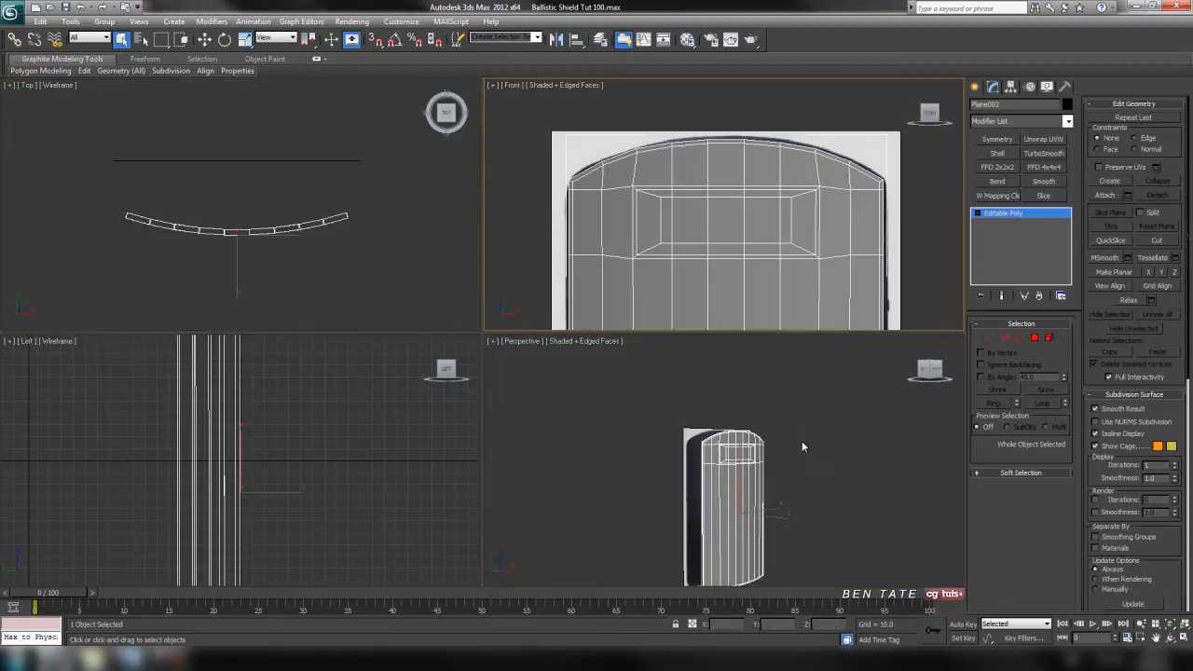
key(alt+w)
key(alt+q)
alt+middle_drag(636, 301, 615, 367)
scroll(588, 350, up, 3)
middle_drag(595, 314, 628, 401)
scroll(623, 376, up, 2)
middle_drag(544, 388, 571, 346)
middle_drag(626, 290, 604, 324)
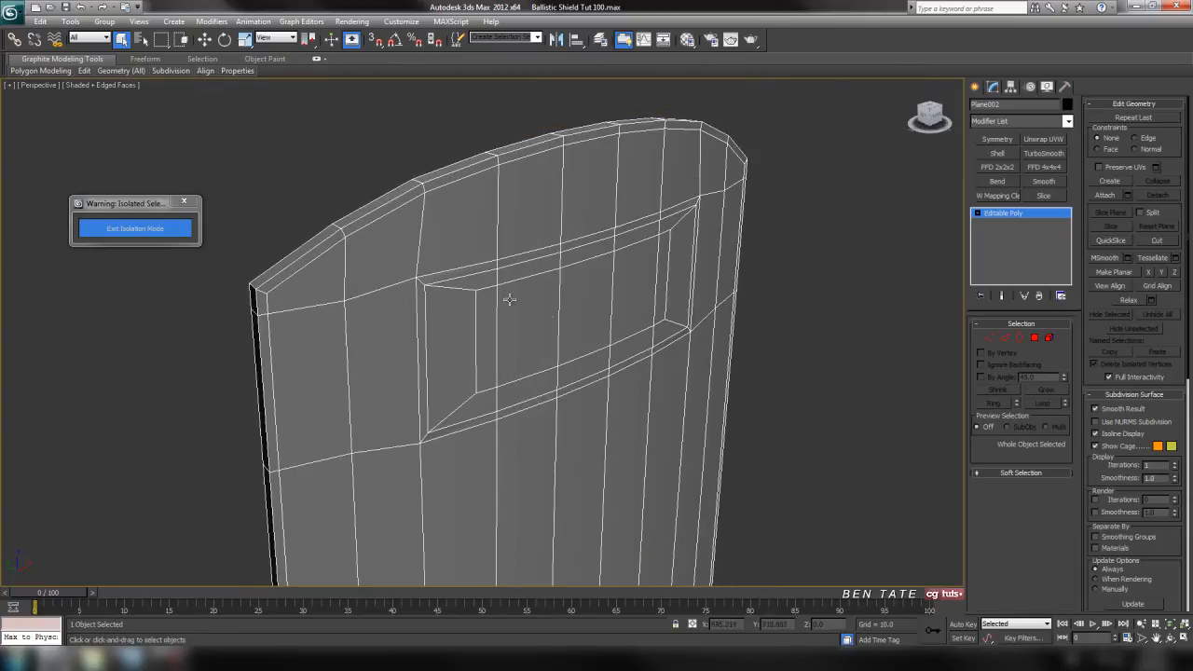
Target weld the new inset vertices above the front window onto the matching upper vertices of the window's surrounding ring
click(989, 337)
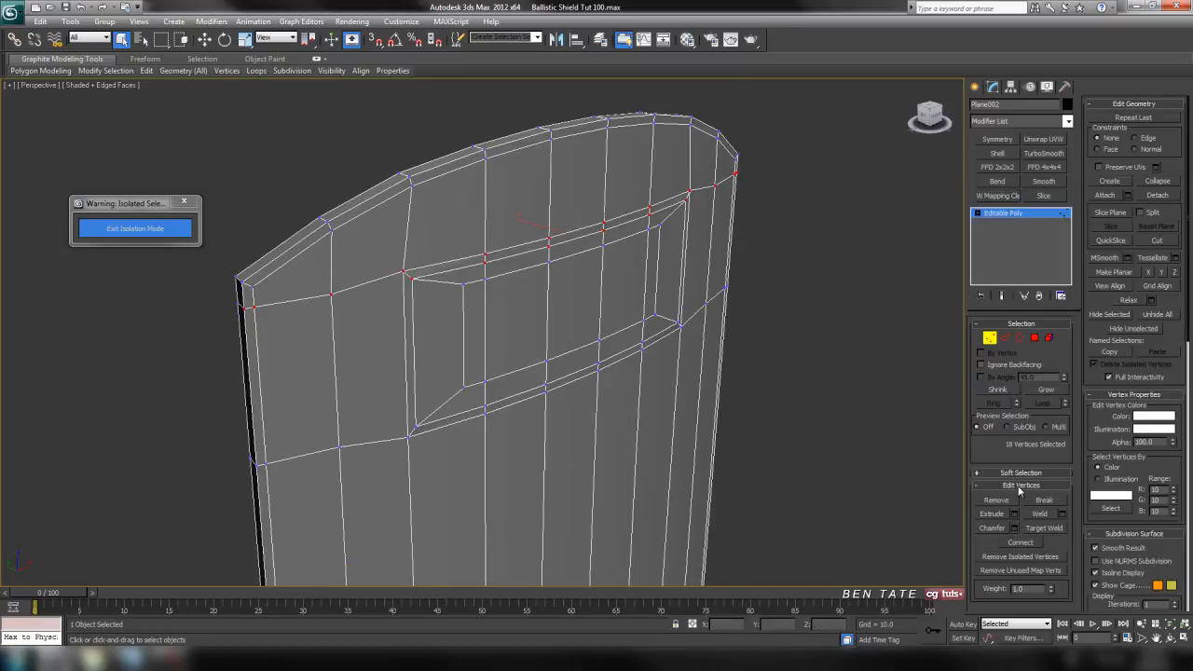
click(1055, 529)
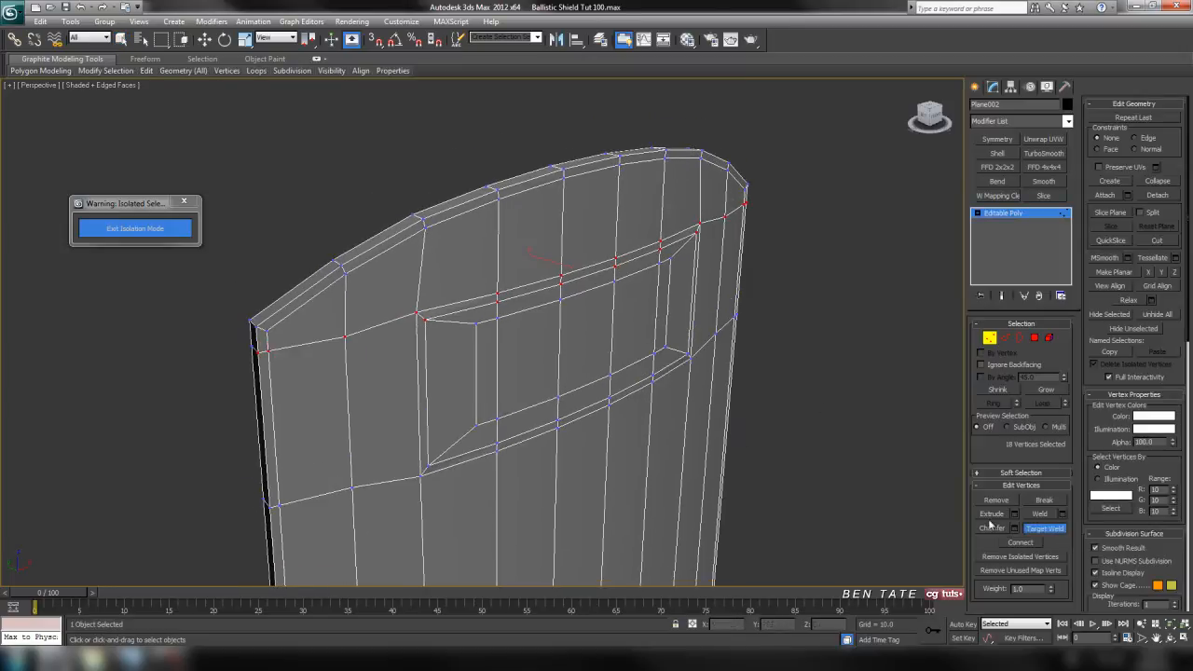
scroll(551, 348, up, 5)
scroll(556, 373, down, 3)
middle_drag(477, 382, 472, 368)
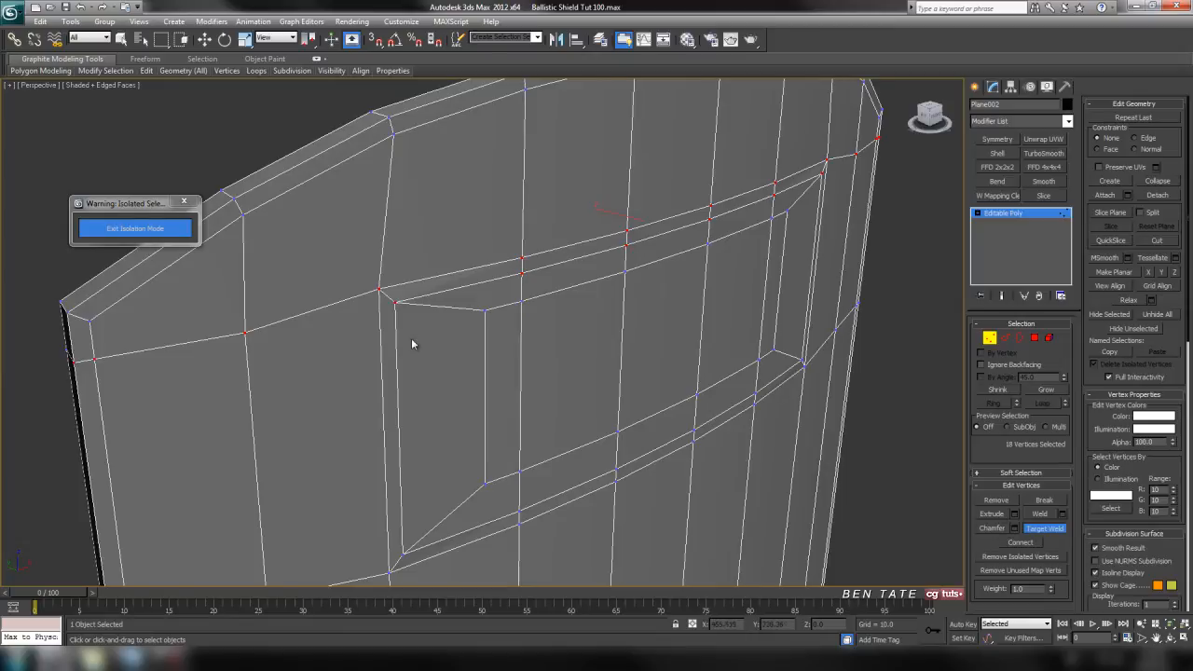
middle_drag(413, 337, 422, 278)
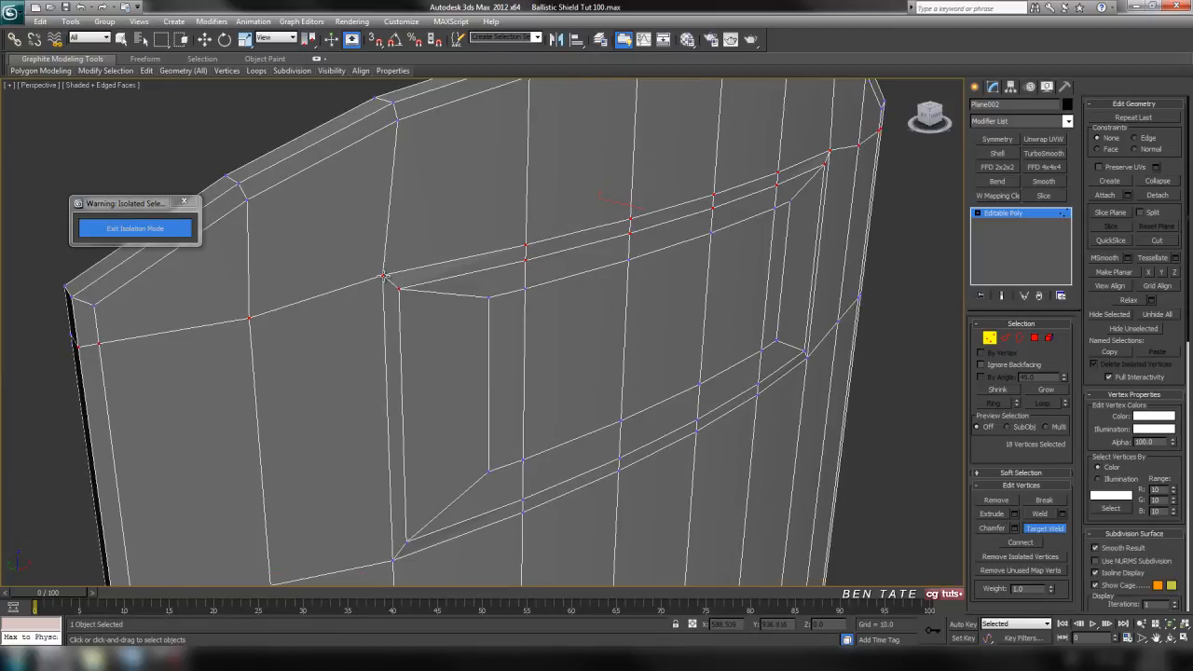
click(398, 289)
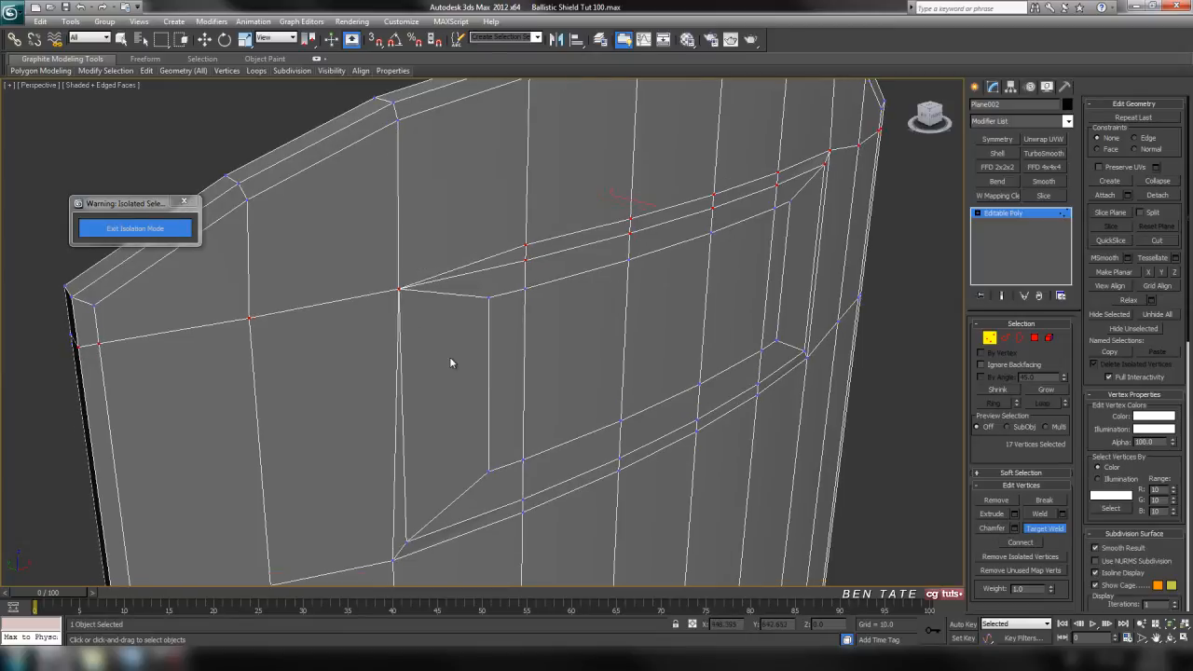
click(524, 258)
click(630, 232)
click(712, 207)
click(775, 184)
alt+middle_drag(796, 198, 538, 200)
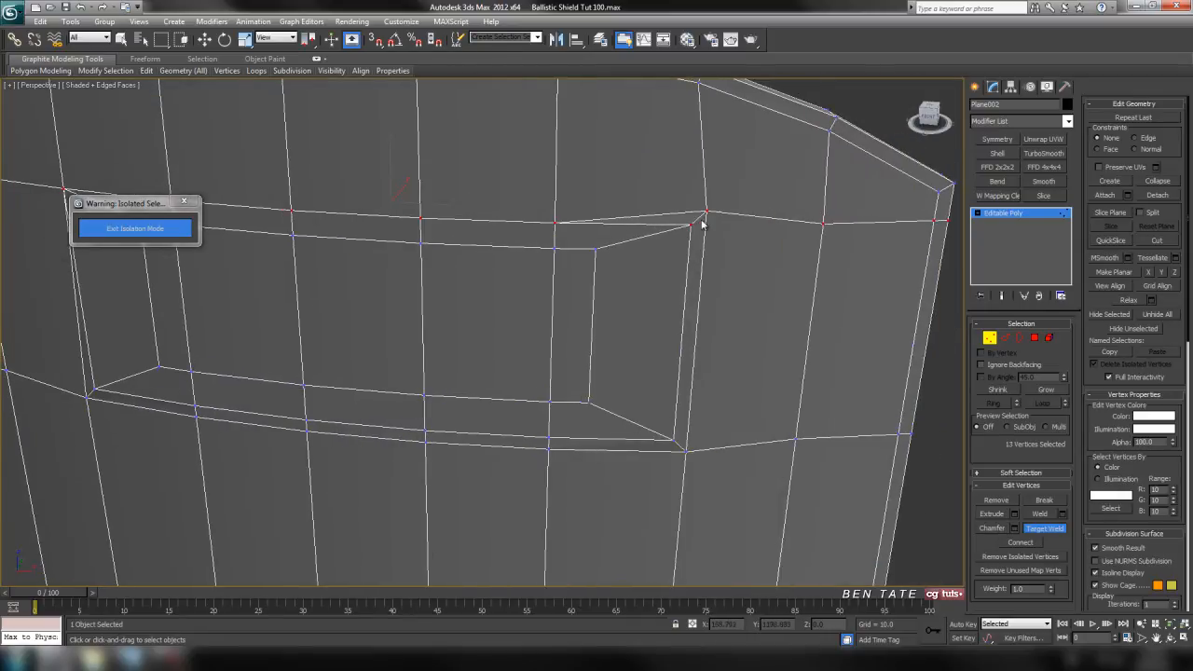
click(693, 225)
Target weld the new inset vertices below the front window onto the matching lower vertices of the window ring
alt+middle_drag(693, 285, 717, 389)
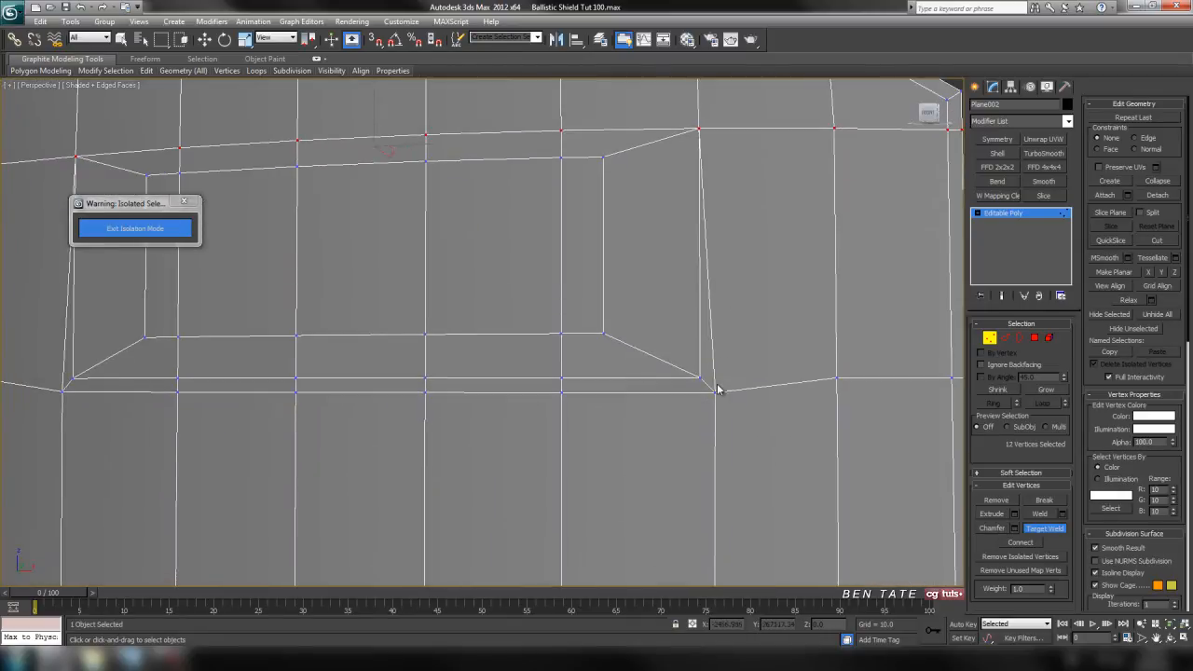
click(715, 392)
click(700, 378)
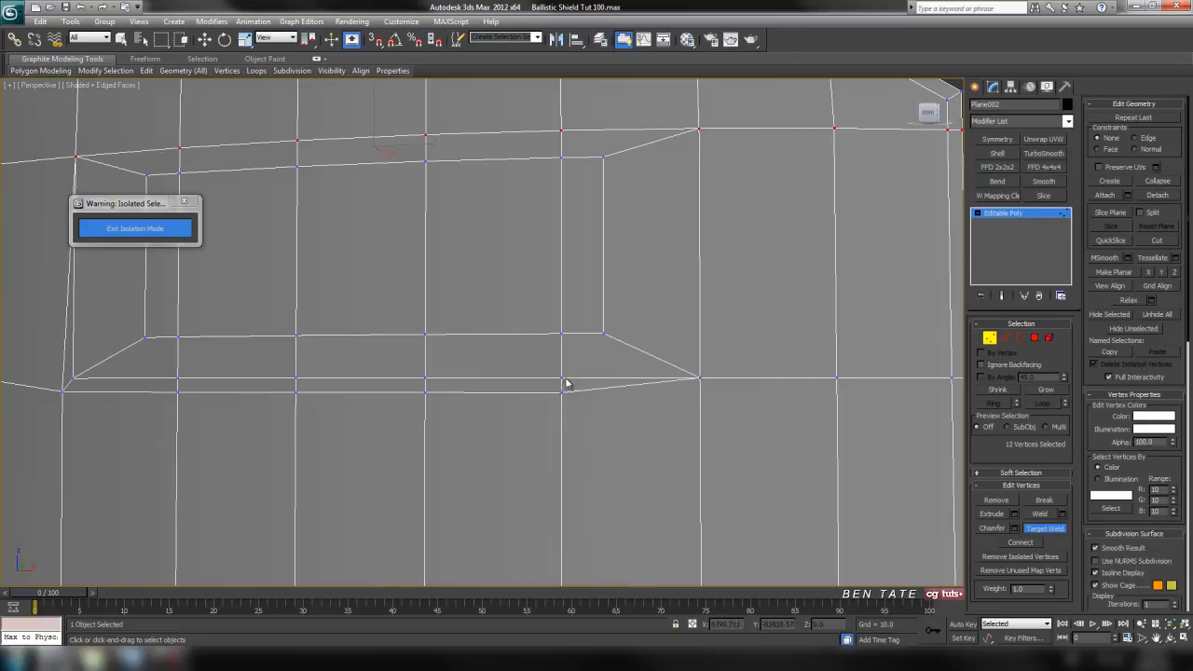
alt+middle_drag(505, 385, 593, 368)
click(590, 349)
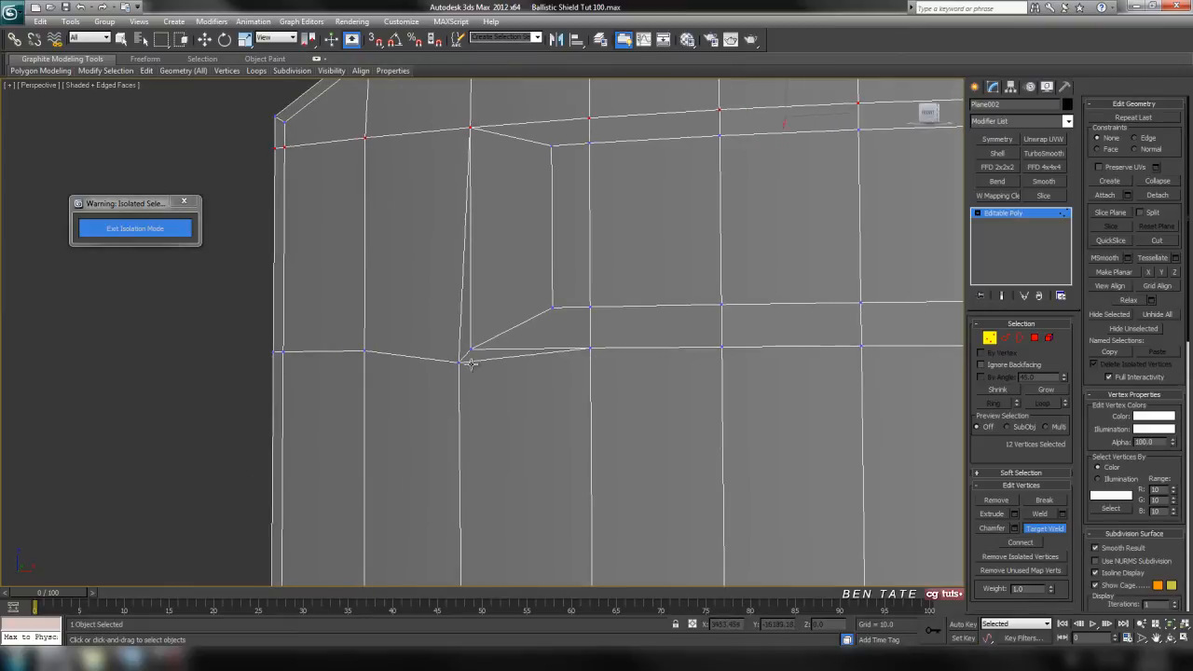
click(460, 360)
click(471, 348)
scroll(471, 348, down, 8)
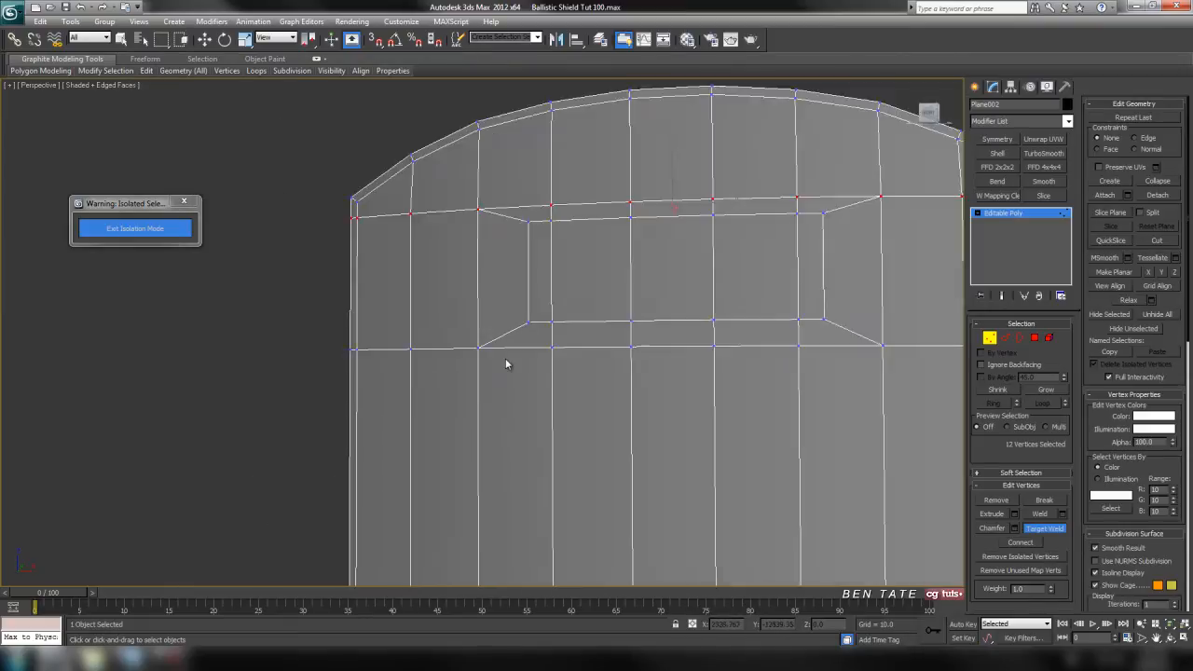
Target weld the upper inset vertices around the window on the shield's back face onto the window ring
alt+middle_drag(527, 370, 694, 385)
scroll(606, 334, up, 3)
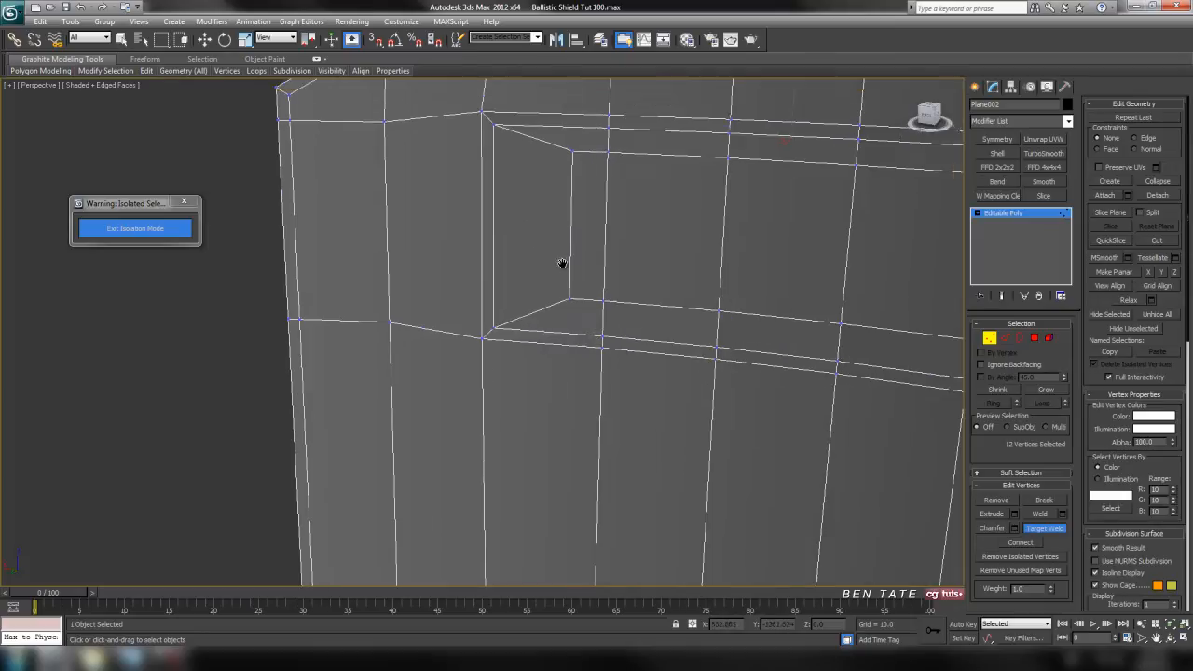
click(387, 192)
click(497, 194)
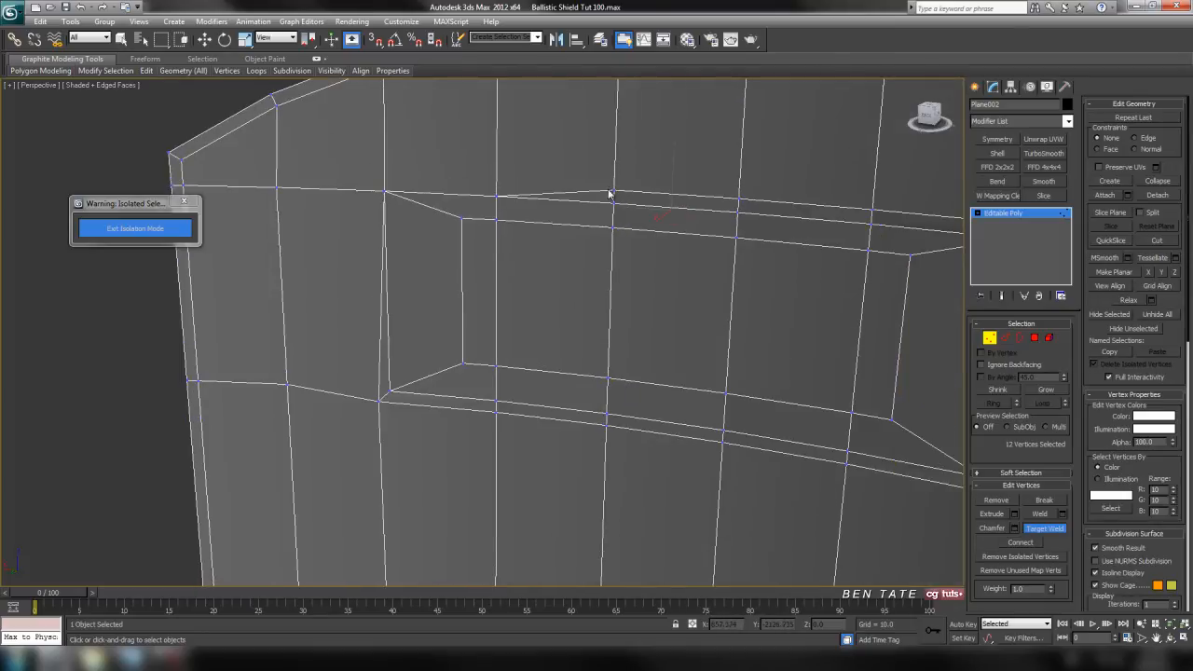
click(613, 193)
click(612, 203)
middle_drag(722, 206, 490, 215)
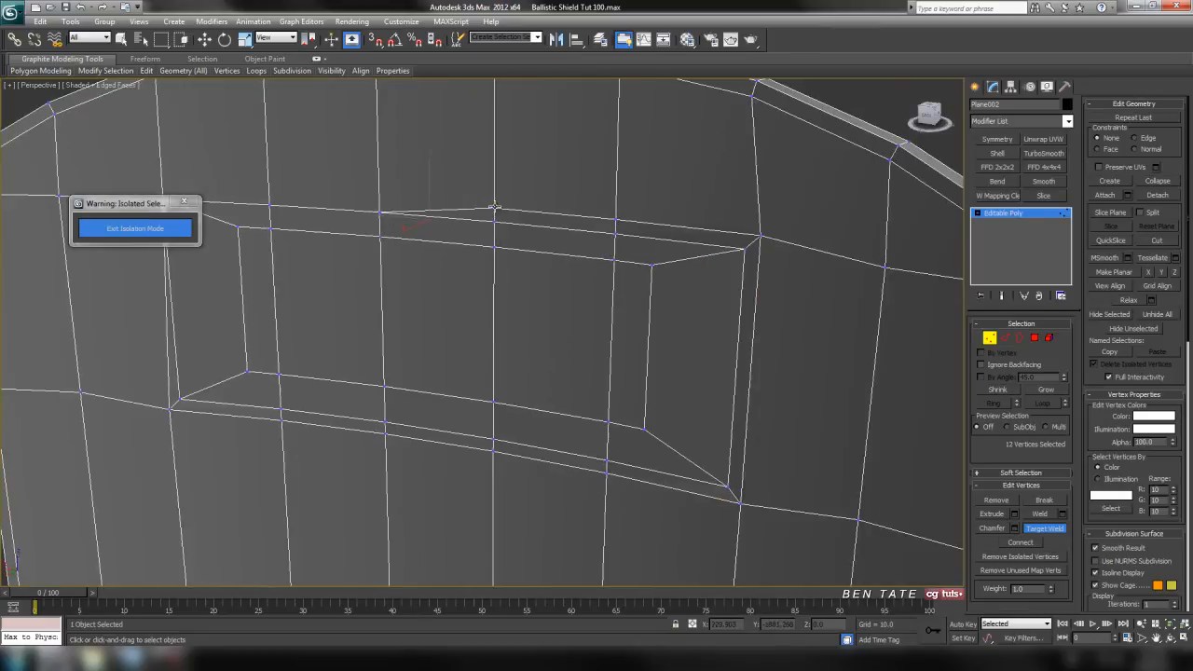
click(495, 222)
click(615, 234)
click(746, 248)
Target weld the lower inset vertices around the window on the shield's back face onto the window ring
middle_drag(769, 275, 774, 210)
click(732, 397)
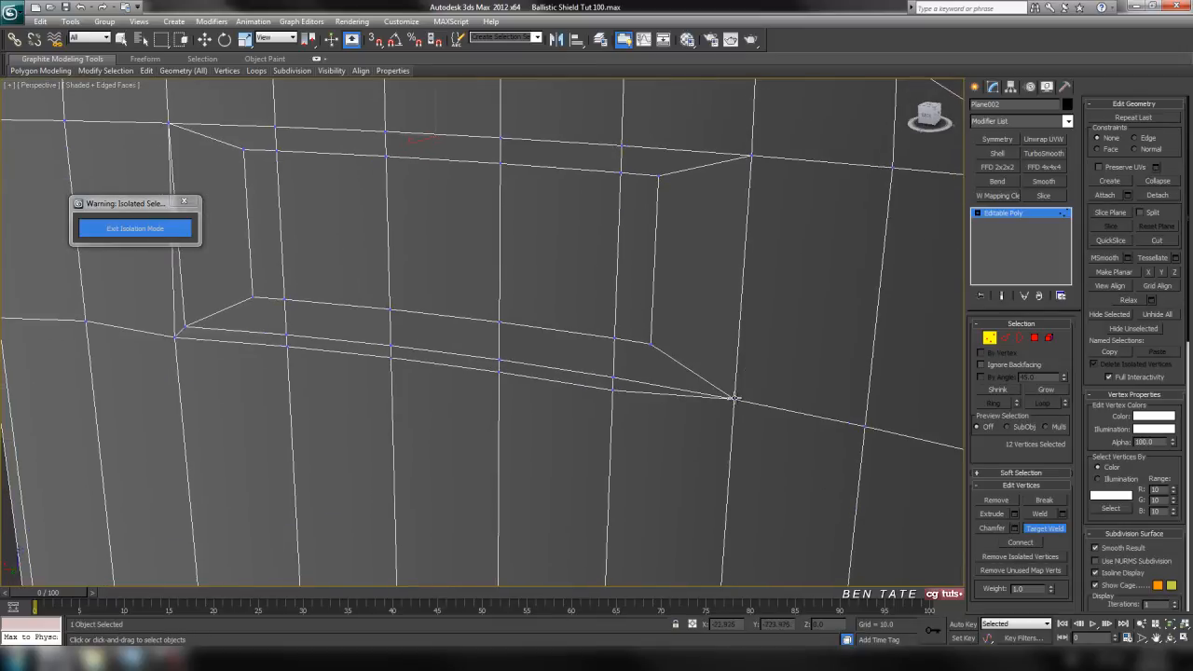
click(613, 379)
middle_drag(556, 383, 696, 387)
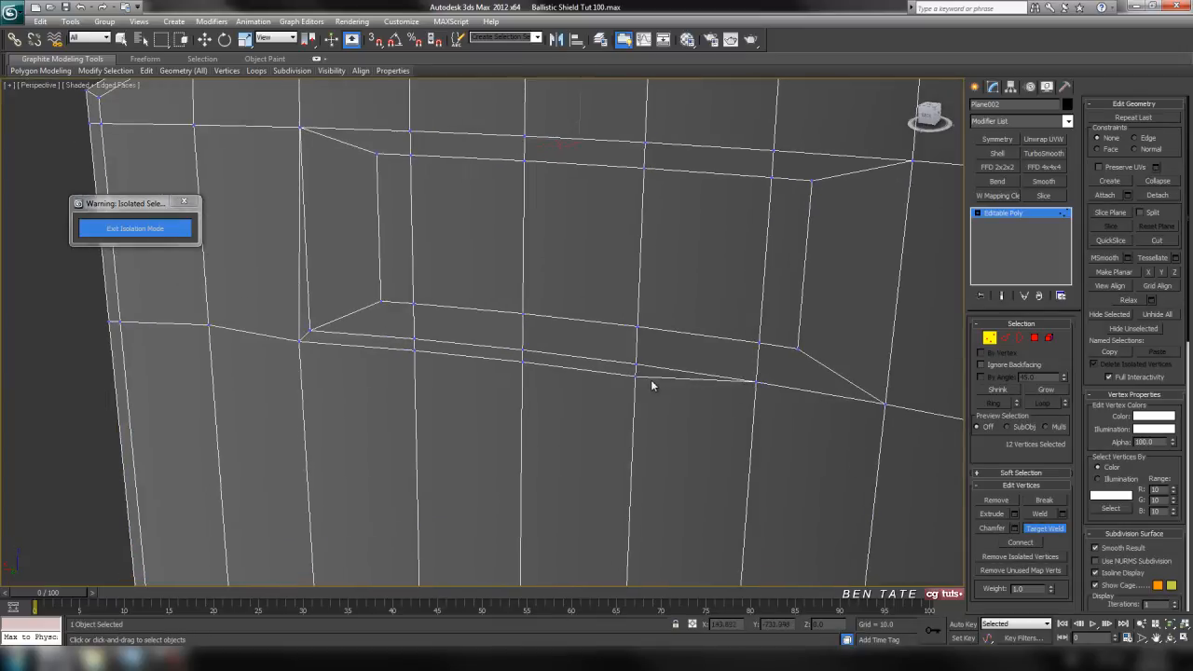
click(635, 365)
middle_drag(569, 359, 695, 363)
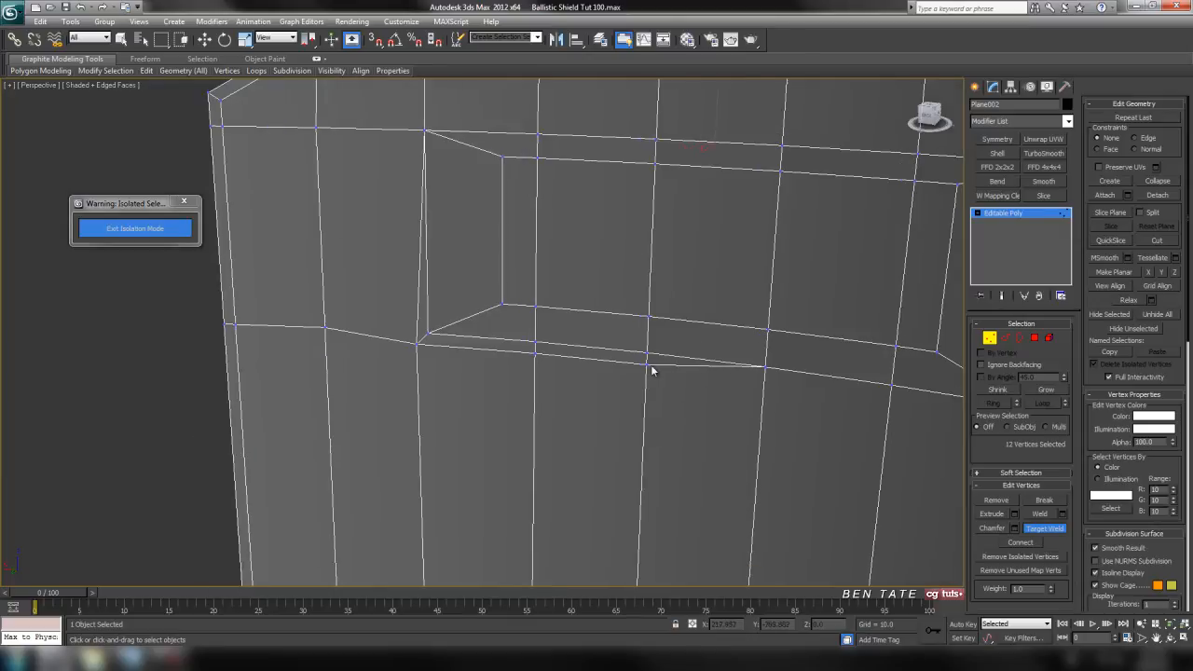
click(646, 364)
click(646, 353)
click(535, 343)
middle_drag(440, 340, 520, 347)
click(506, 348)
click(517, 337)
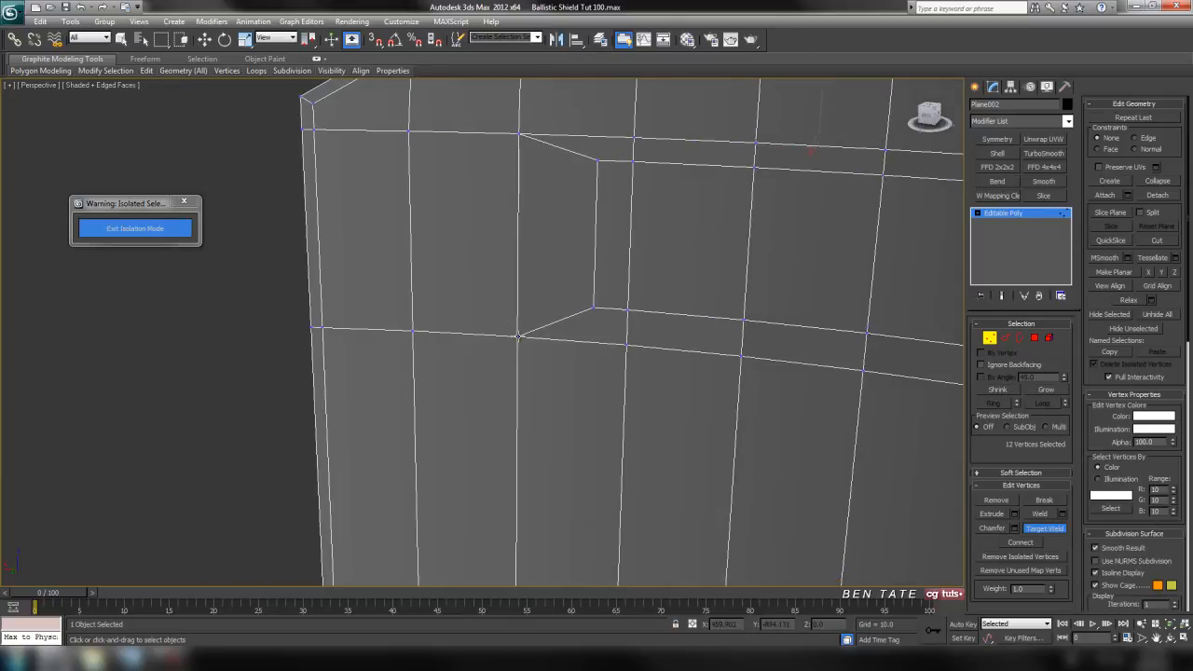
Select the five inner window polygons on the front face of the shield
scroll(545, 353, down, 4)
alt+middle_drag(581, 318, 501, 375)
scroll(620, 367, up, 4)
alt+middle_drag(821, 274, 679, 314)
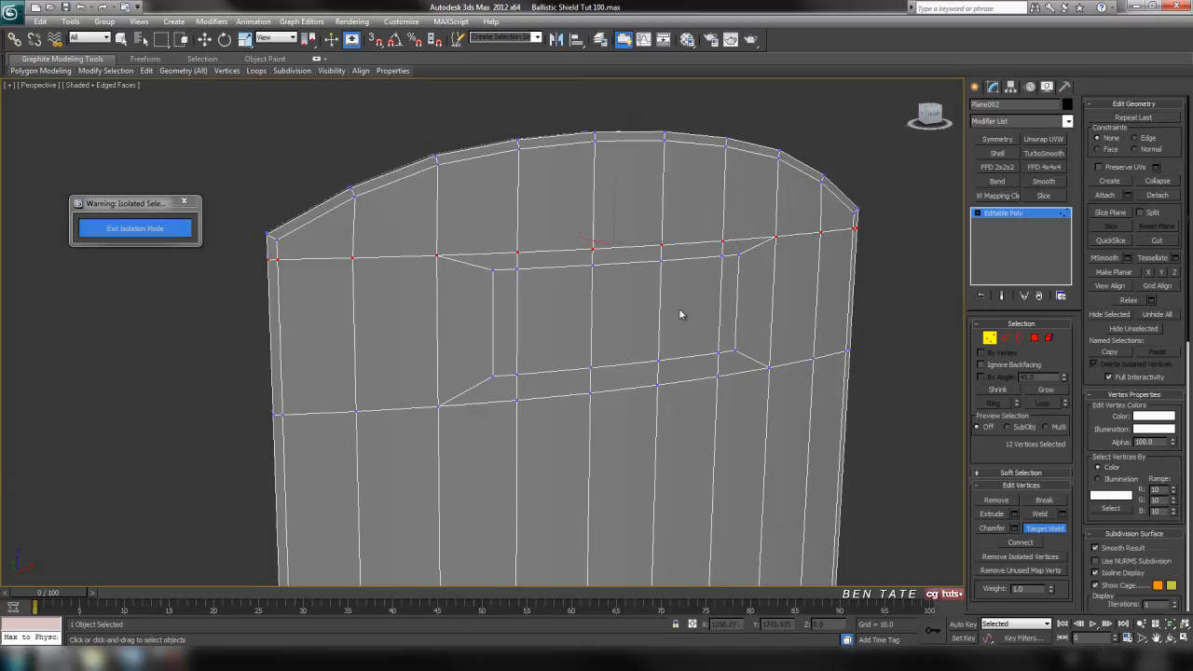
click(1034, 338)
click(928, 333)
click(728, 312)
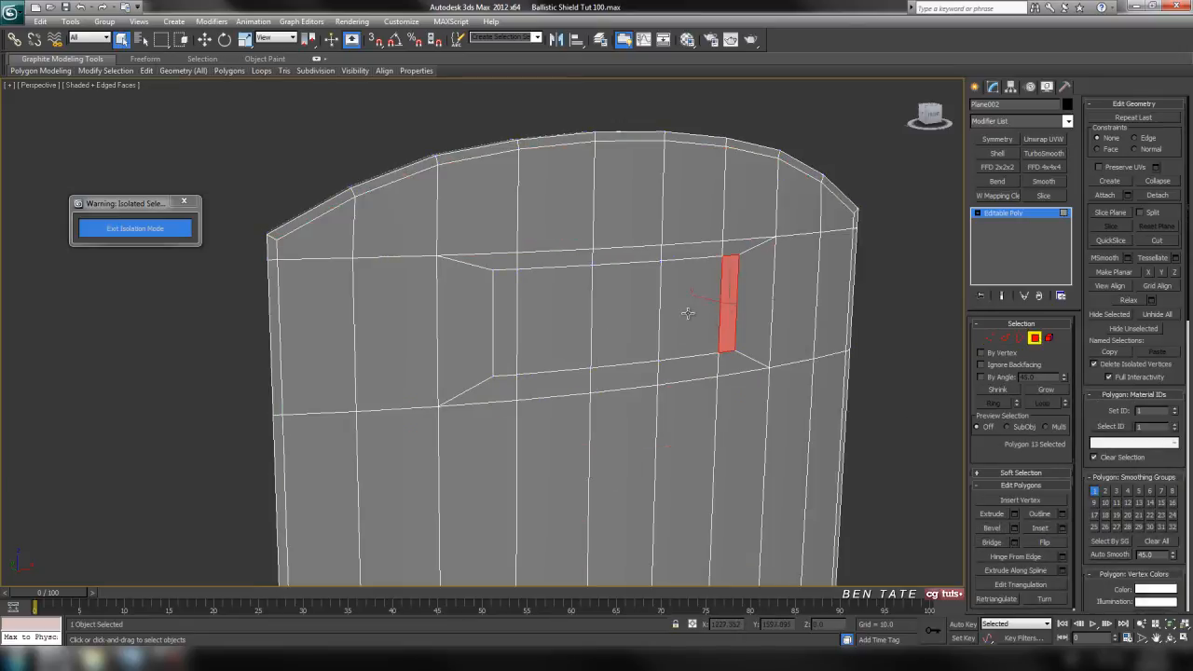
ctrl+click(688, 312)
ctrl+click(645, 314)
ctrl+click(559, 314)
ctrl+click(515, 313)
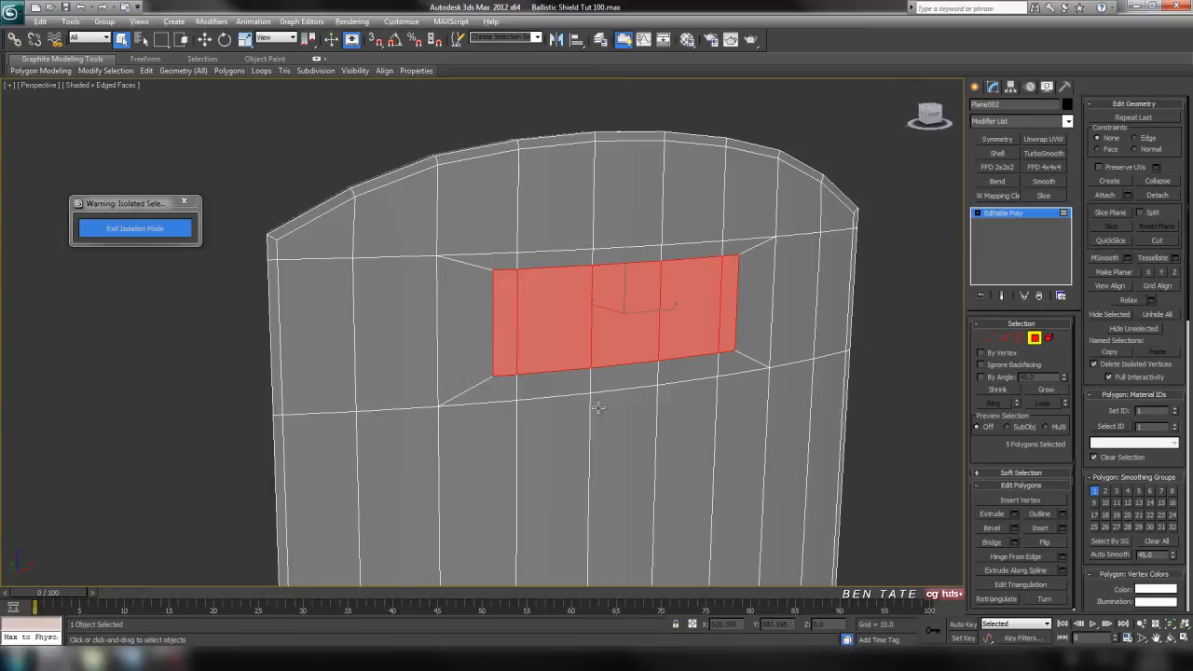
Add the five matching window polygons on the back face to the selection and bridge both sets into an opening
alt+middle_drag(598, 407, 782, 415)
ctrl+click(497, 326)
ctrl+click(532, 322)
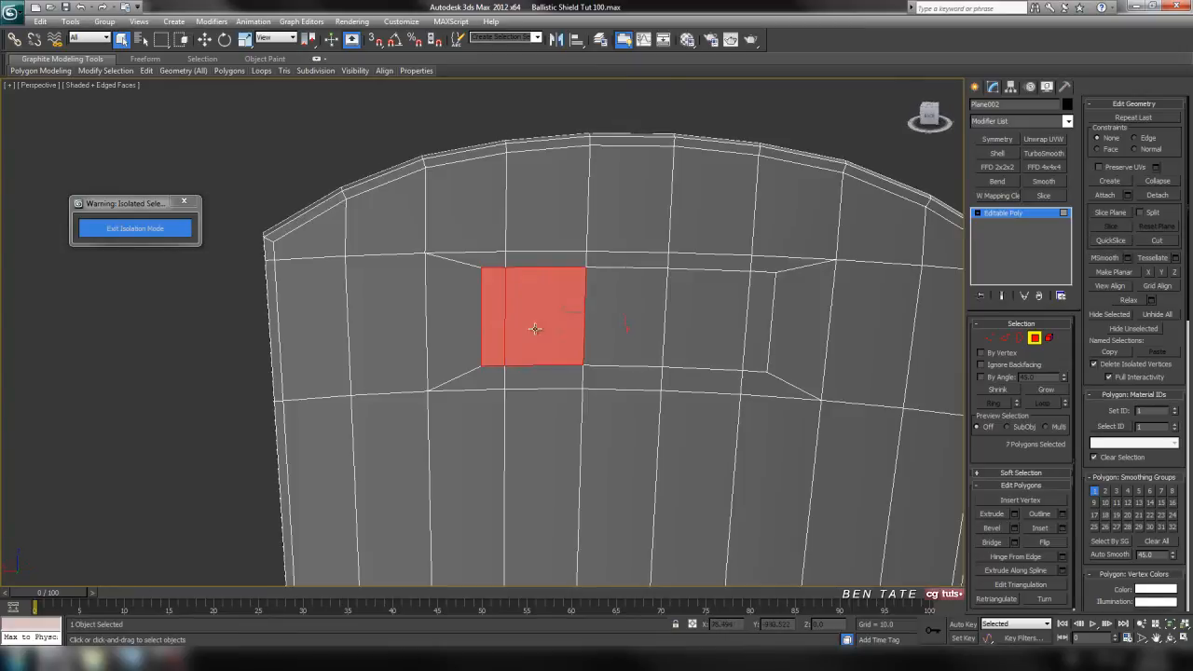
ctrl+click(625, 330)
ctrl+click(700, 331)
ctrl+click(764, 332)
alt+middle_drag(767, 332, 735, 407)
click(1002, 541)
scroll(735, 407, up, 4)
click(1037, 340)
Examine the bridged window opening and the outer rim edges of the shield from several angles
alt+middle_drag(803, 364, 815, 368)
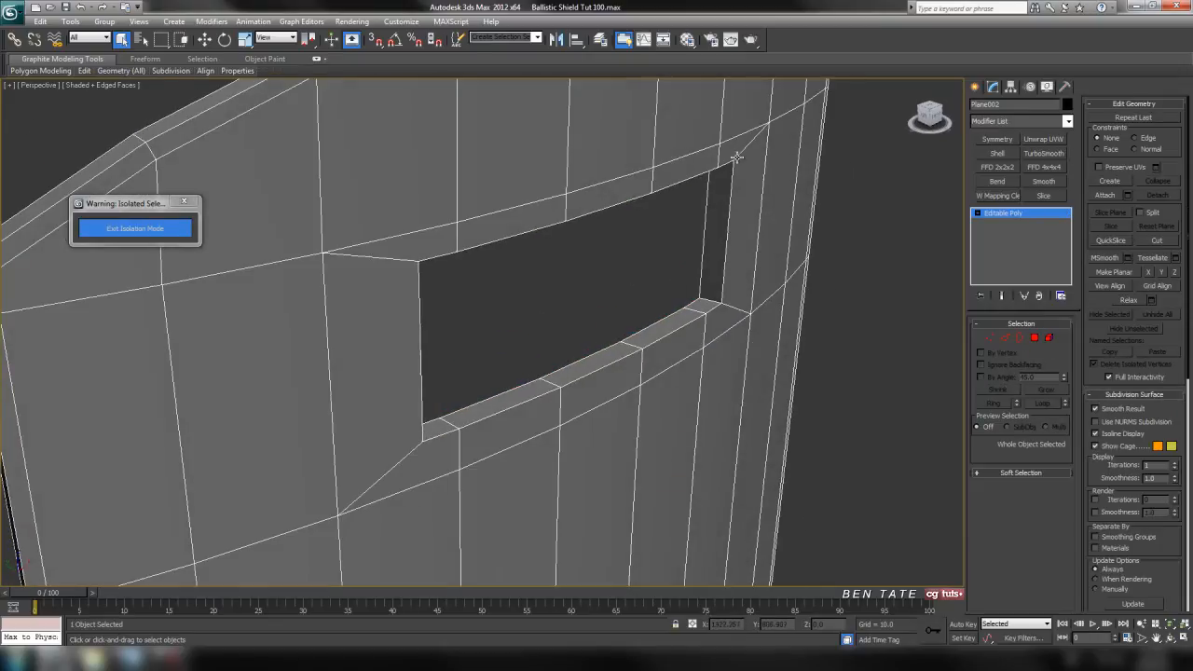
scroll(755, 309, down, 2)
alt+middle_drag(756, 308, 663, 457)
scroll(759, 309, down, 4)
scroll(608, 326, up, 3)
middle_drag(607, 326, 653, 334)
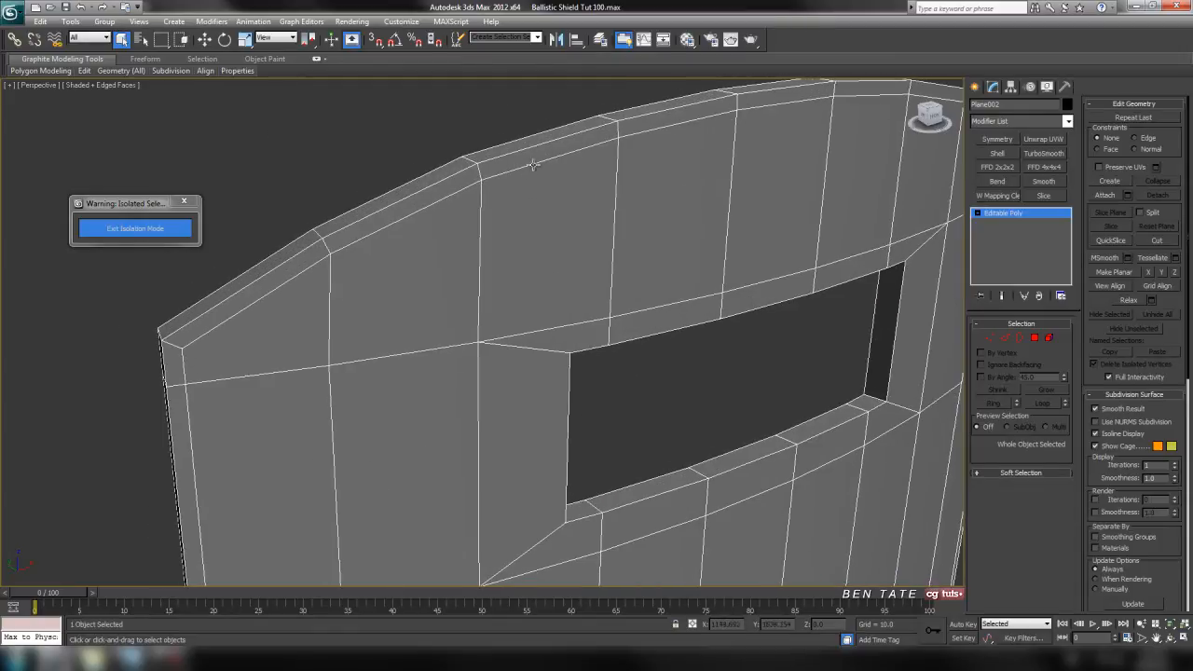
alt+middle_drag(607, 203, 724, 143)
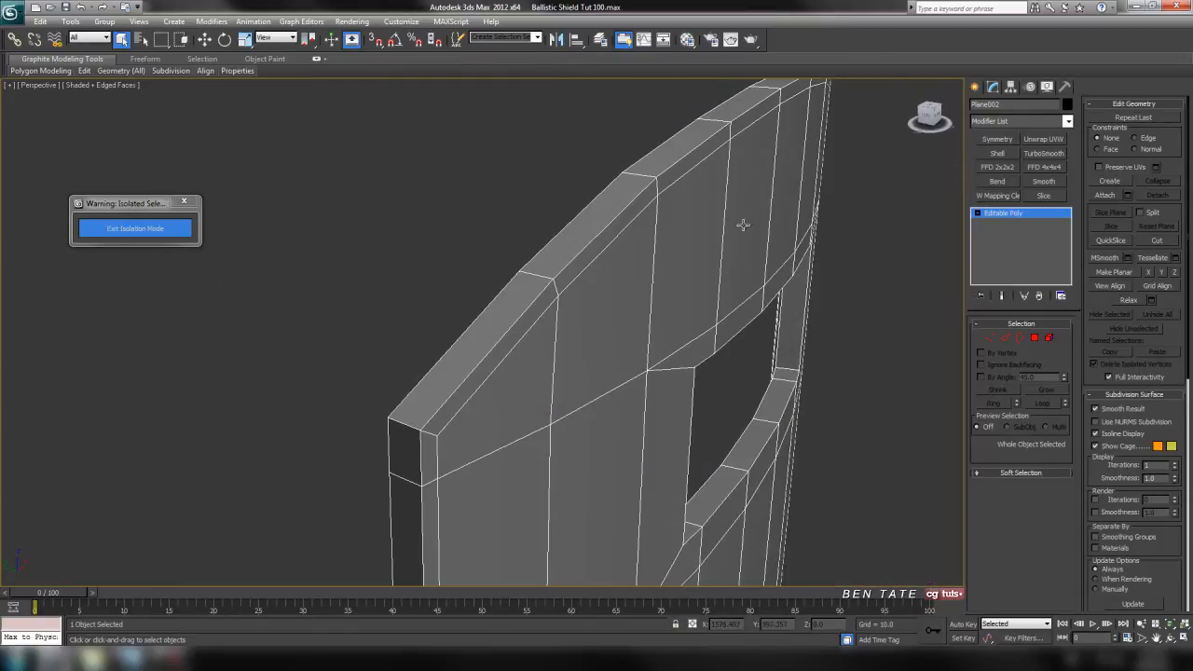
alt+middle_drag(743, 225, 980, 385)
Select the short edge joining the outer rim to the inset border at the shield's upper corner
click(1003, 338)
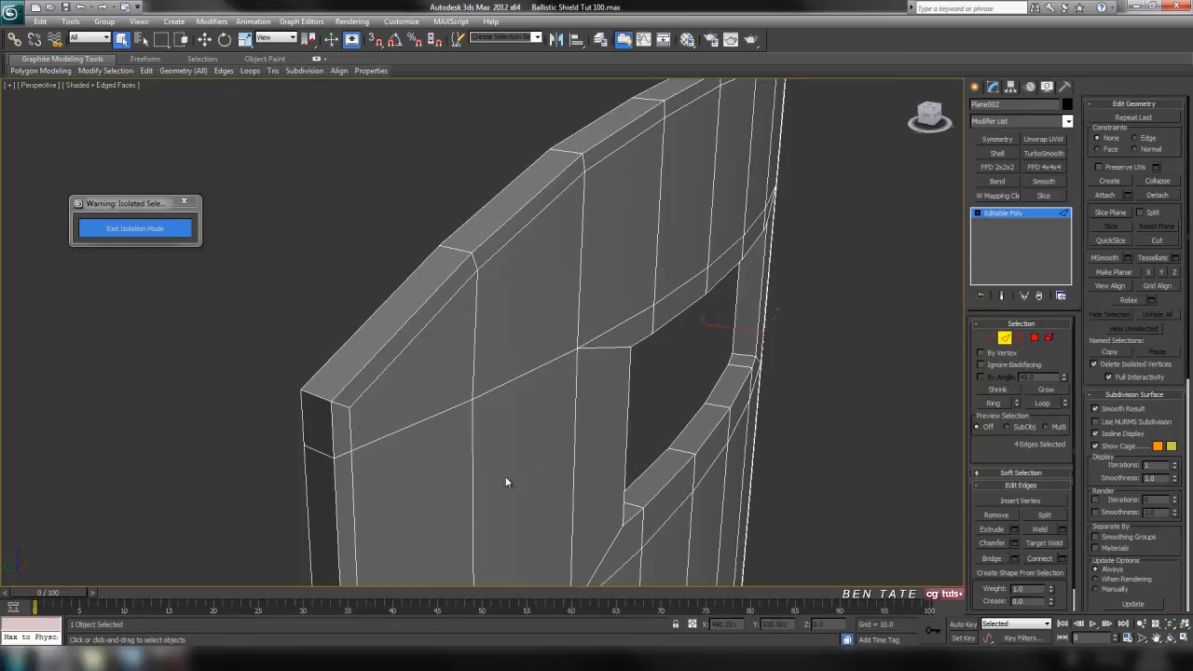
click(344, 405)
mouse_move(386, 458)
alt+middle_down()
mouse_move(519, 473)
mouse_move(394, 471)
alt+middle_up()
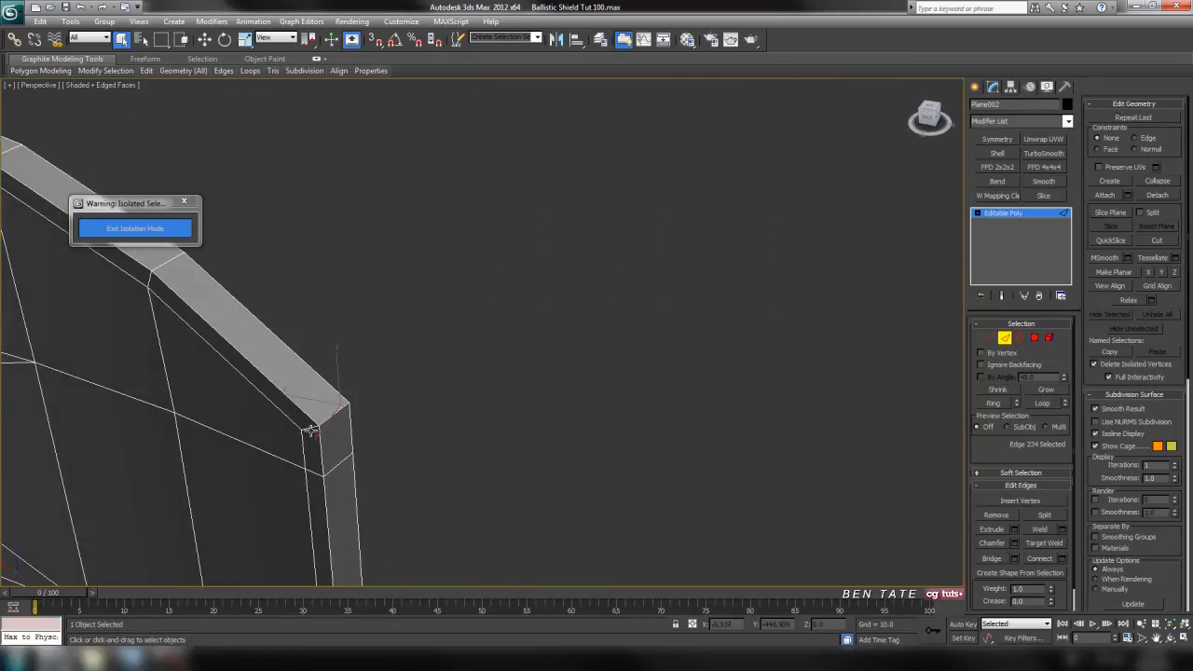
Select the ring of edges crossing the shield's narrow border strip and convert it to a polygon selection
click(993, 404)
ctrl+click(1035, 339)
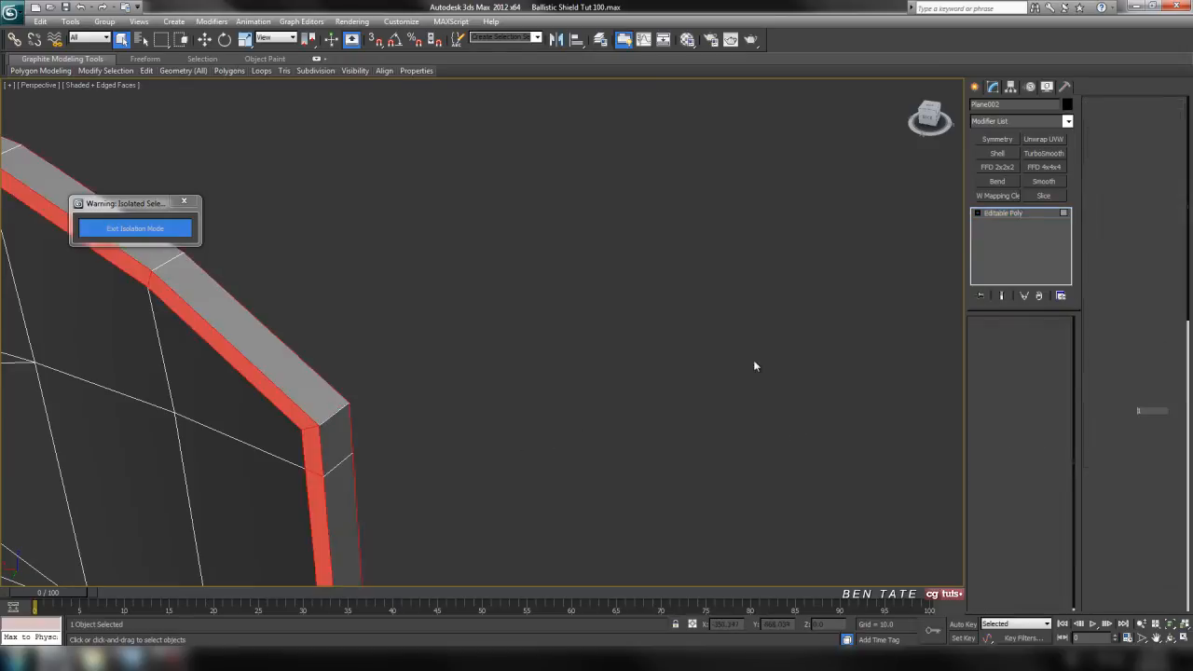
scroll(740, 350, down, 5)
scroll(522, 342, up, 3)
alt+middle_drag(529, 343, 511, 372)
scroll(578, 386, up, 5)
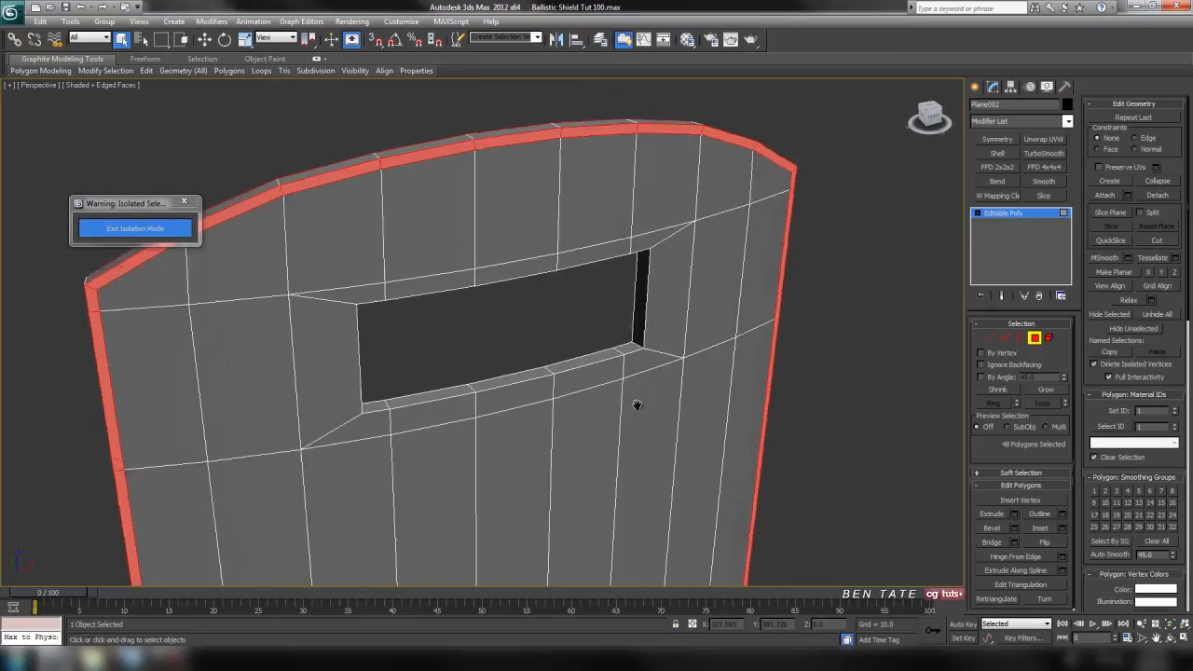
middle_drag(637, 404, 523, 455)
alt+middle_drag(523, 455, 554, 445)
scroll(612, 346, up, 4)
middle_drag(612, 345, 513, 530)
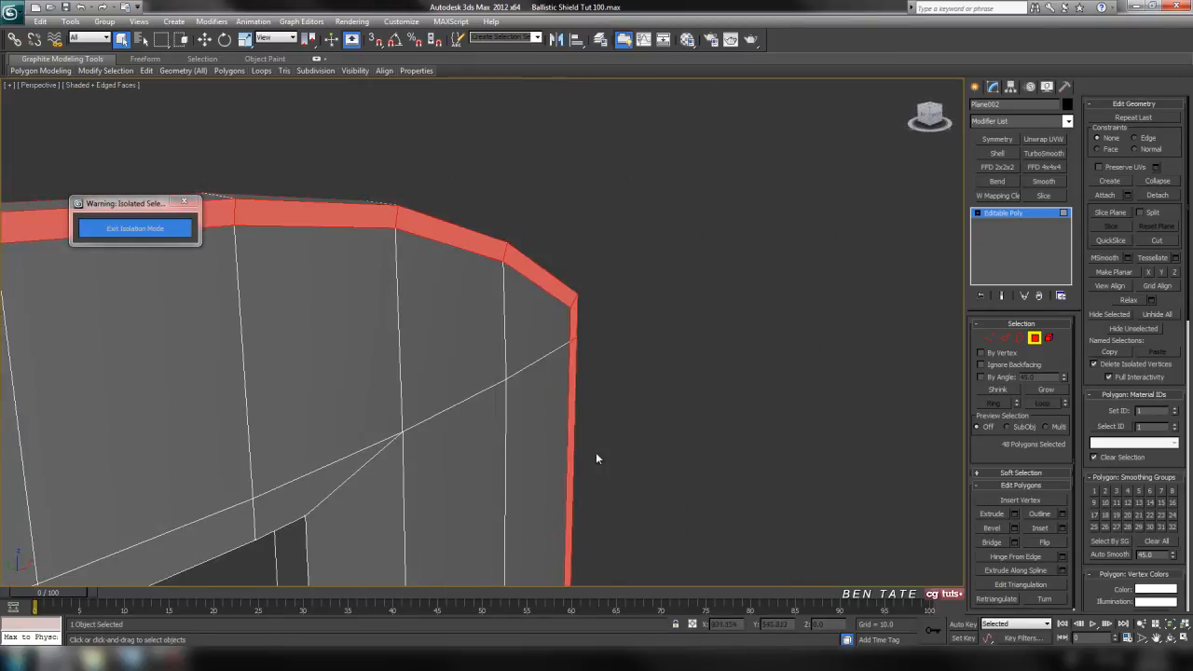
scroll(596, 458, up, 4)
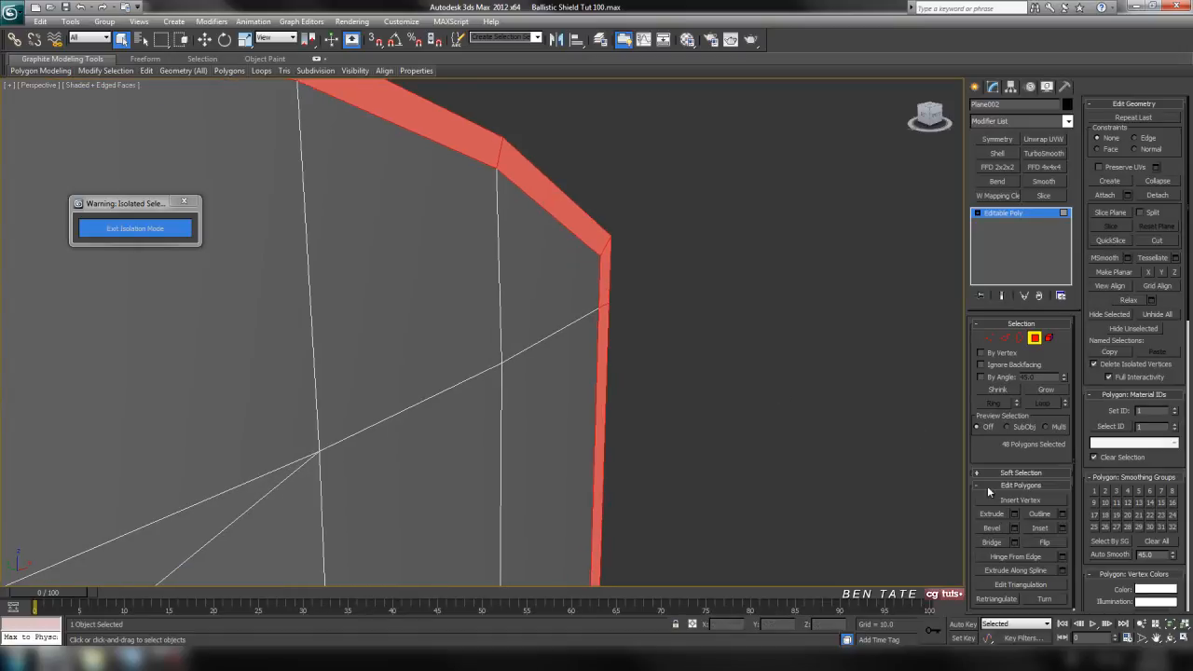
Extrude the selected border polygons with a height of 3.5, and leave polygon editing
click(1013, 513)
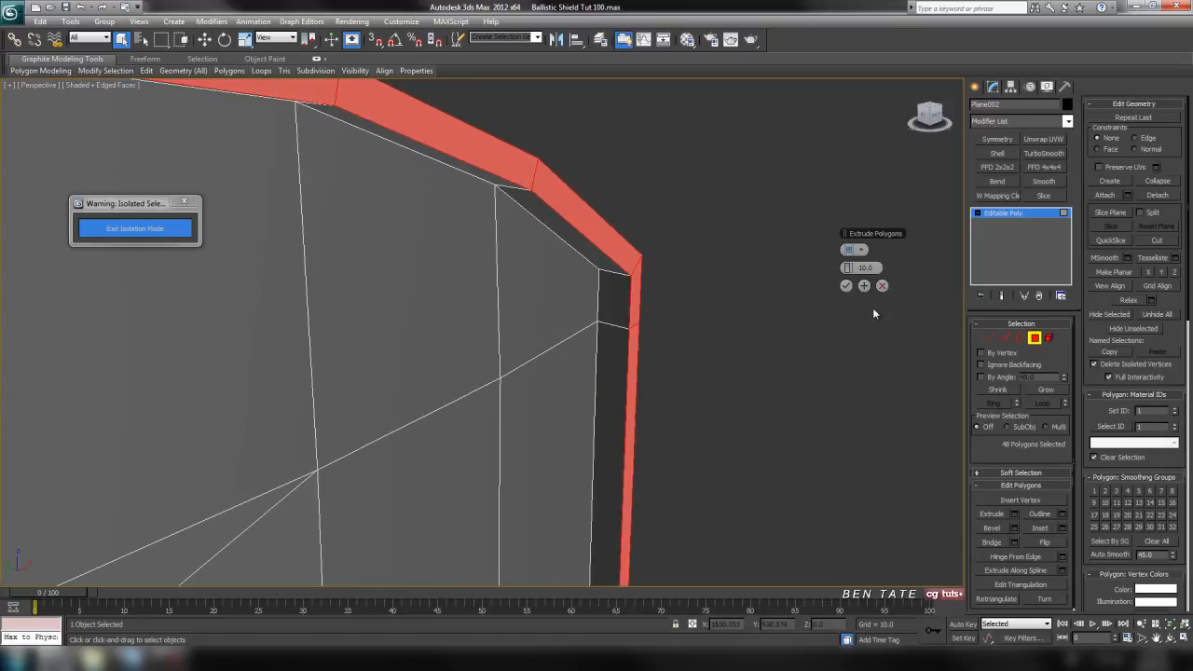
drag(854, 267, 811, 282)
alt+middle_drag(684, 417, 641, 299)
scroll(585, 365, up, 3)
drag(850, 272, 851, 274)
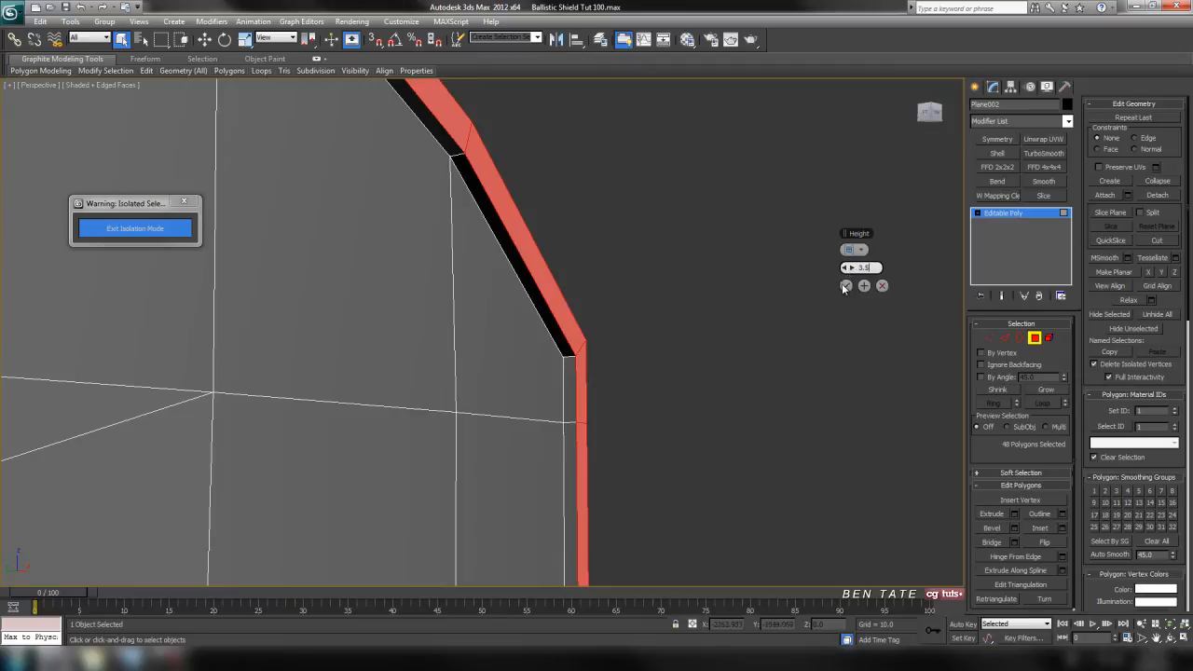
click(845, 286)
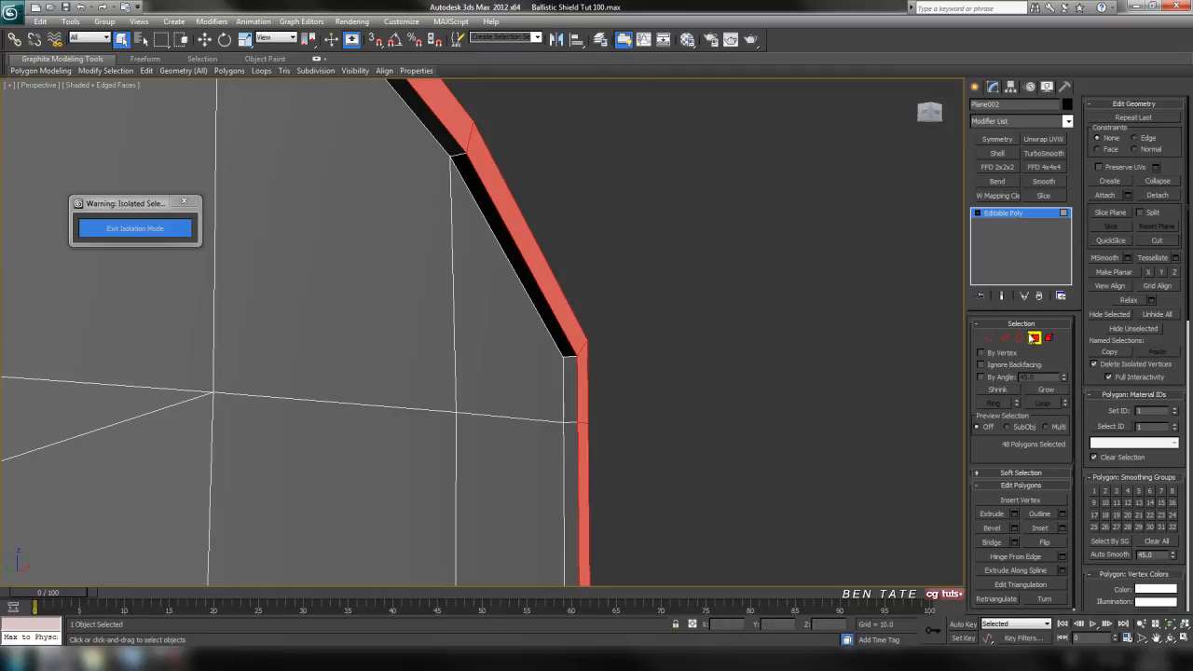
click(1034, 338)
Look over the extruded border and check the scene's display units in Units Setup without changing them
middle_drag(654, 339, 674, 346)
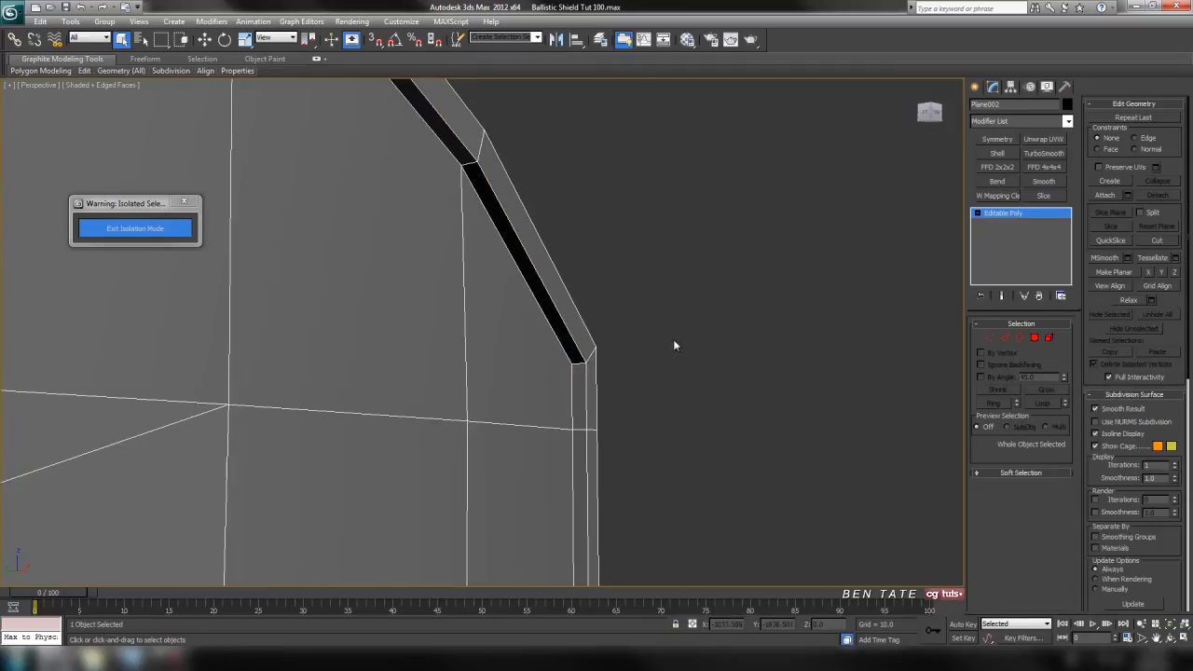
scroll(635, 353, down, 10)
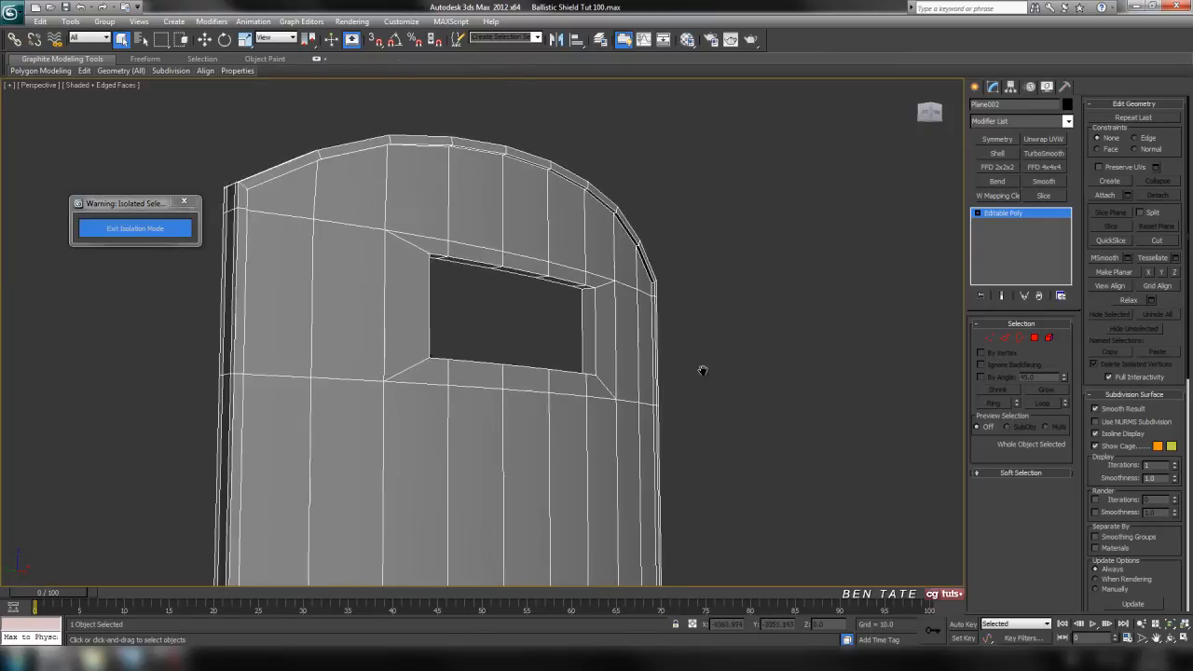
scroll(657, 370, down, 2)
scroll(658, 370, up, 5)
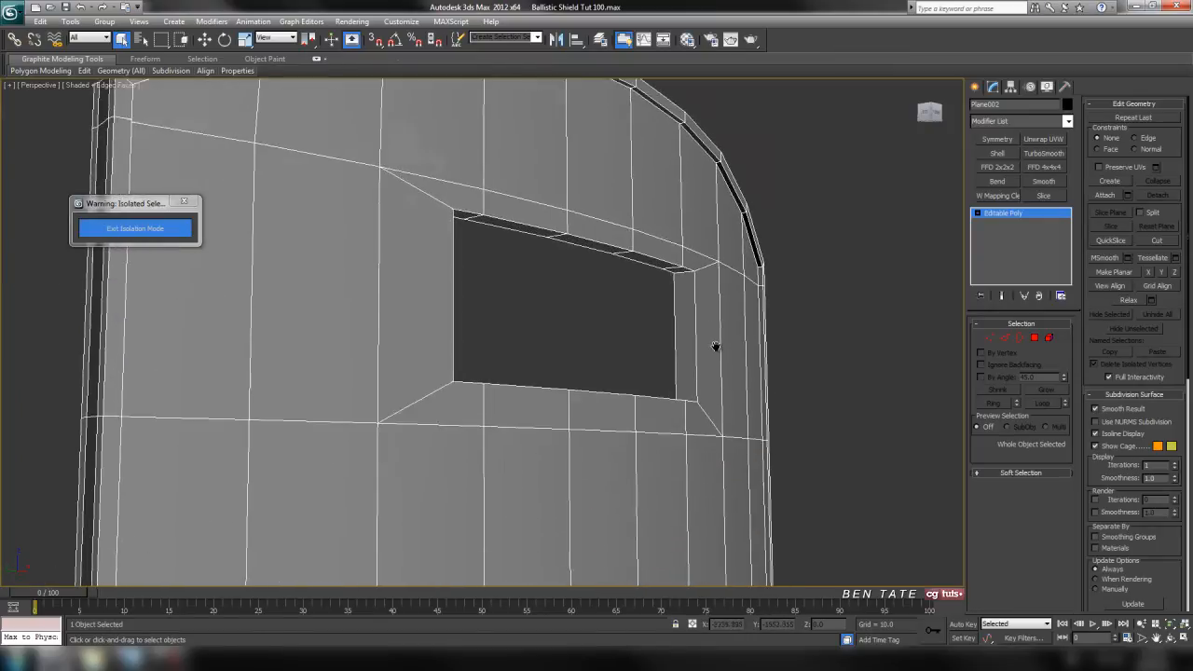
alt+middle_drag(726, 310, 489, 212)
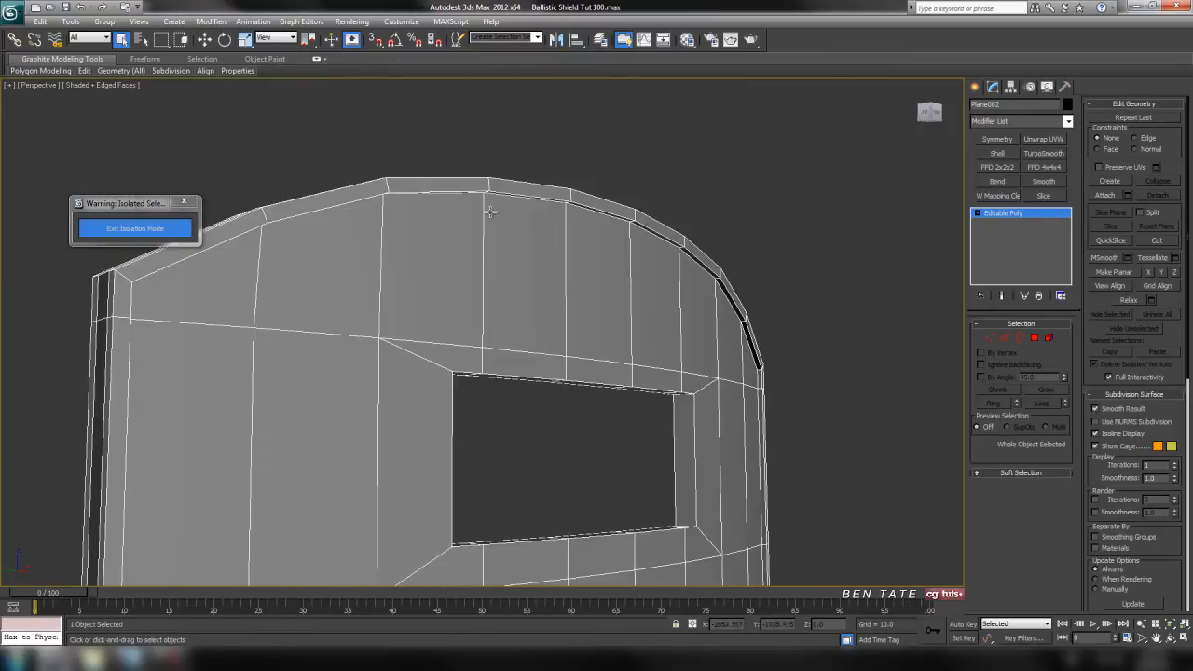
click(402, 22)
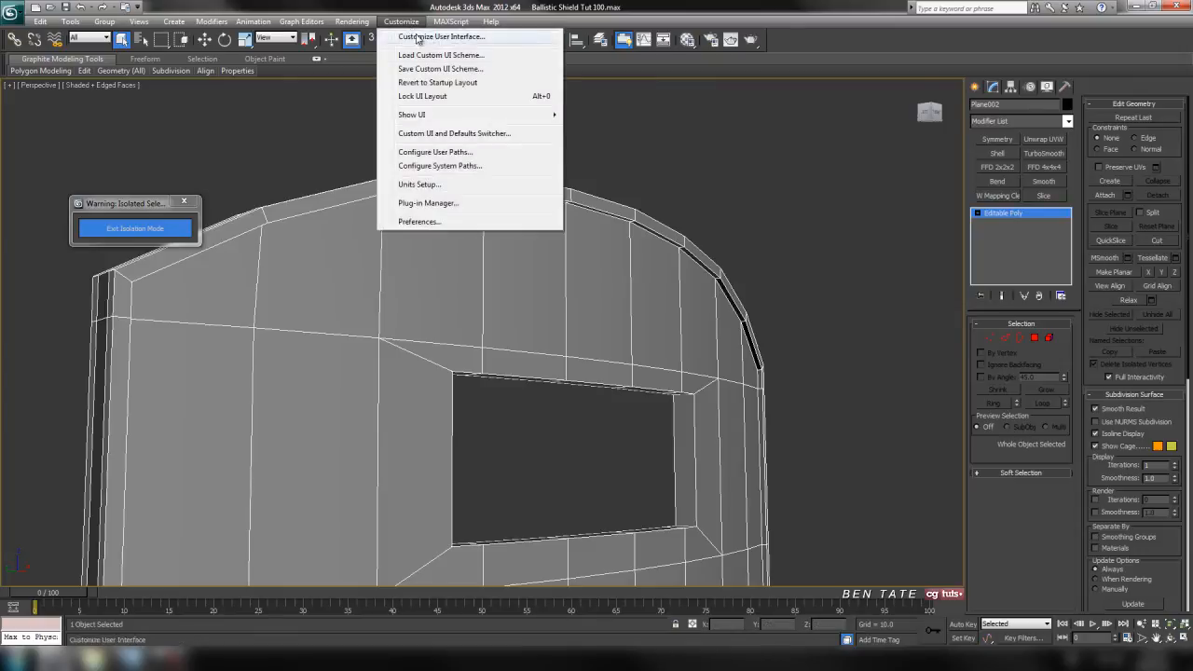
click(434, 186)
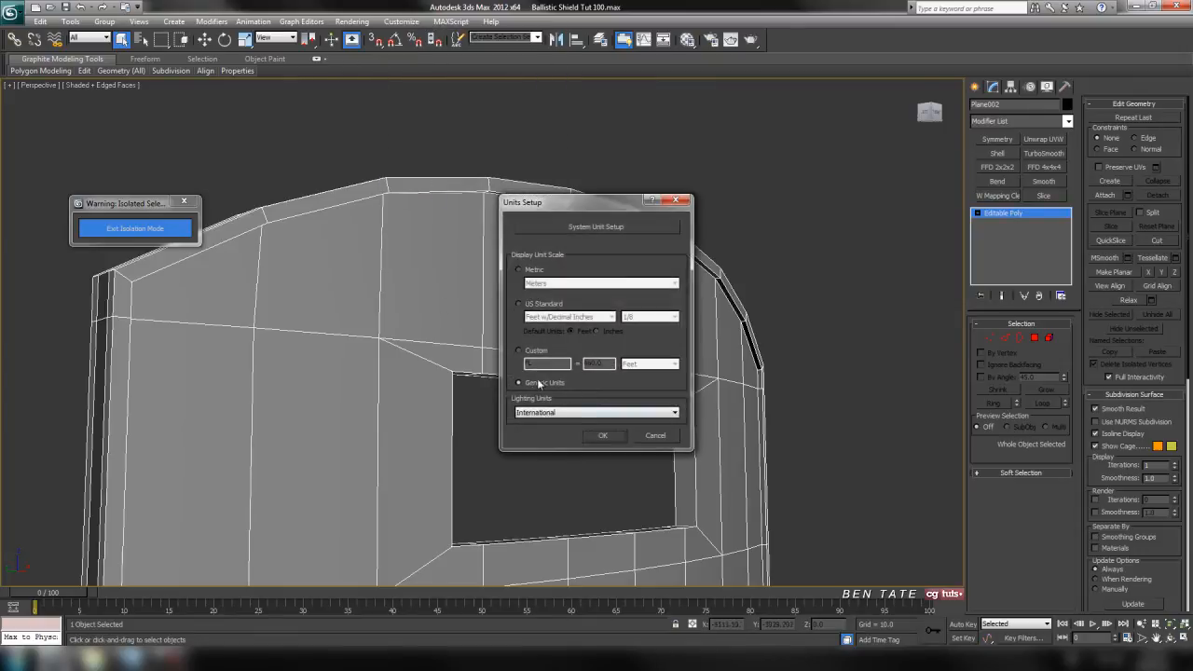
click(662, 437)
Examine the shield's front, rim and viewing window from several angles
scroll(835, 464, down, 6)
middle_drag(731, 464, 762, 279)
scroll(736, 326, up, 2)
mouse_move(731, 338)
middle_down()
mouse_move(677, 367)
mouse_move(621, 425)
mouse_move(564, 451)
mouse_move(836, 441)
mouse_move(571, 430)
middle_up()
middle_drag(571, 430, 562, 518)
middle_drag(580, 380, 596, 473)
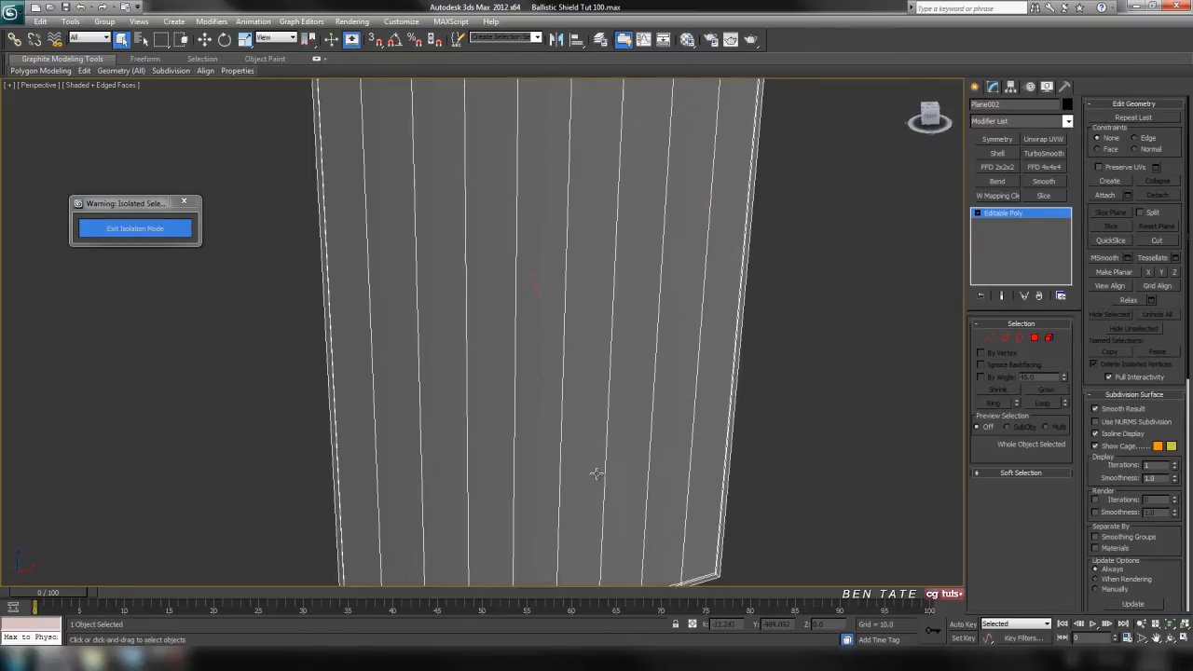
scroll(596, 474, down, 3)
middle_drag(620, 359, 621, 405)
middle_drag(591, 299, 608, 390)
scroll(629, 362, up, 4)
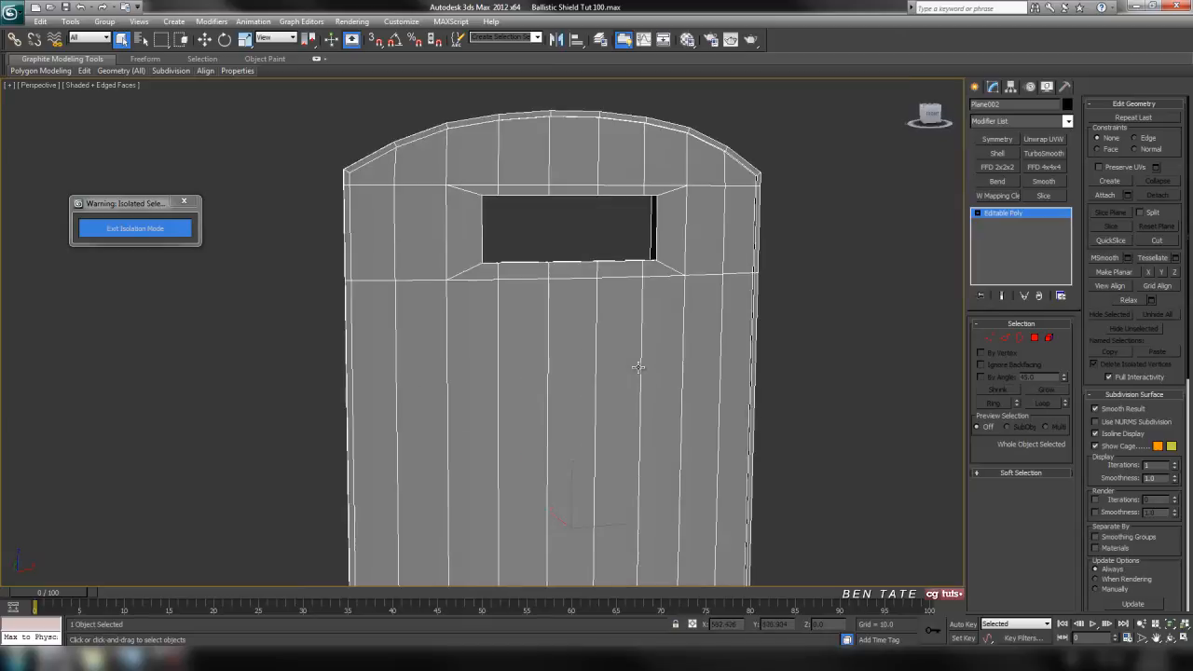
alt+middle_drag(566, 332, 609, 330)
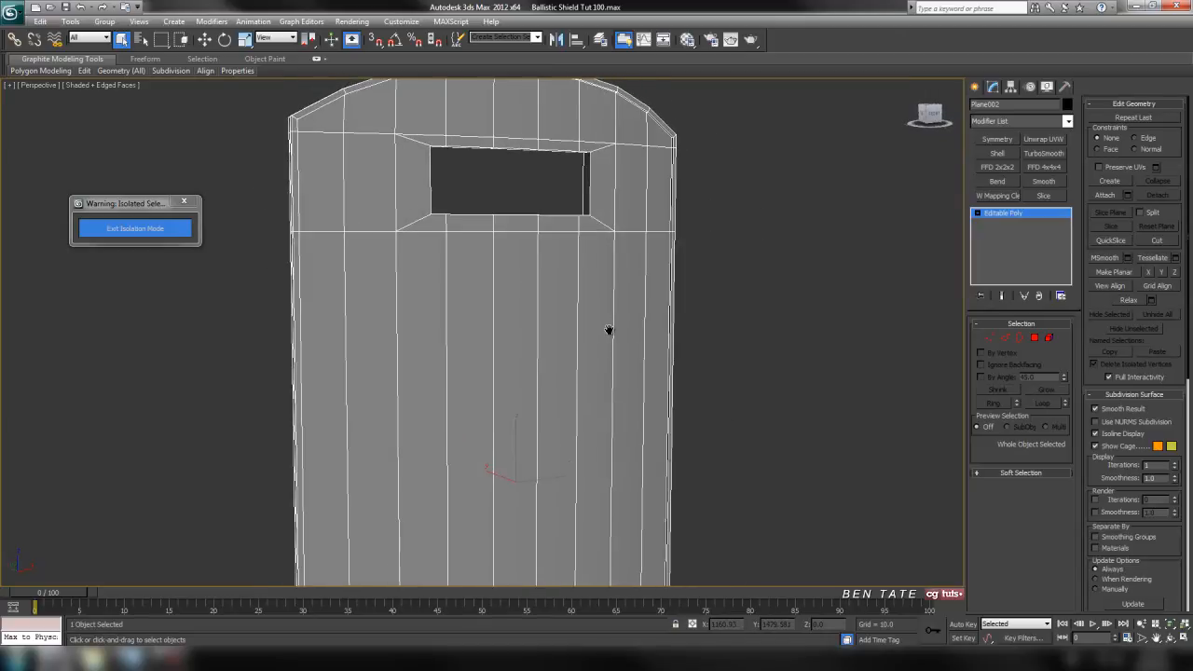
middle_drag(760, 396, 702, 442)
scroll(684, 411, up, 3)
scroll(655, 431, up, 3)
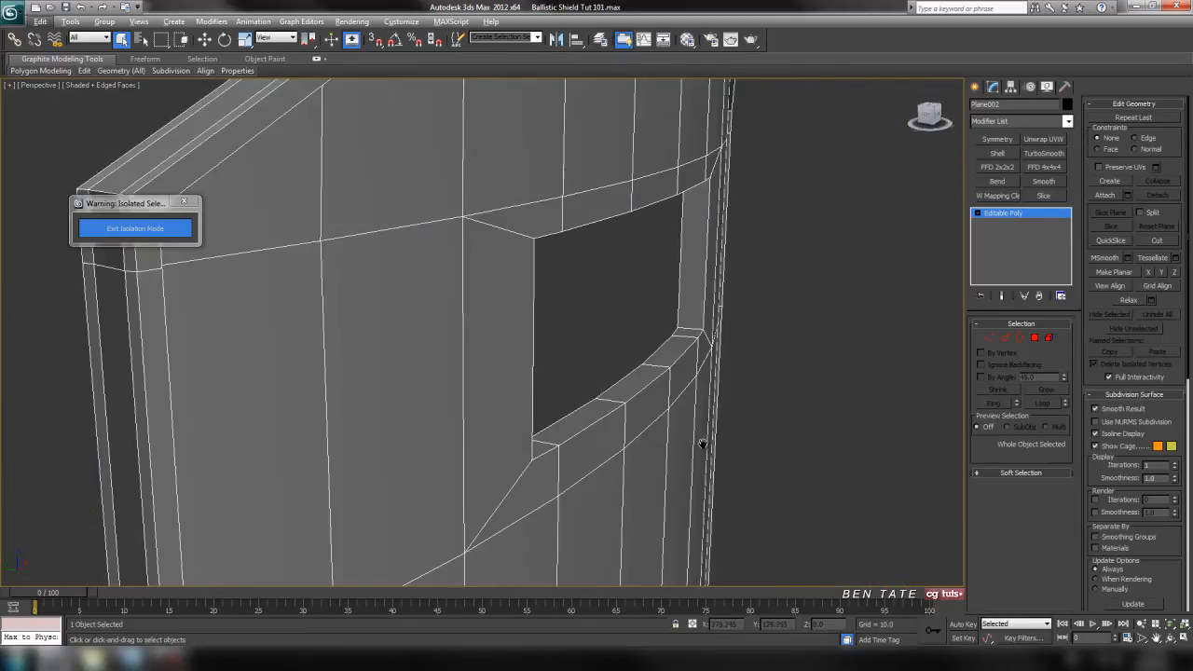
scroll(705, 442, down, 3)
alt+middle_drag(577, 382, 551, 373)
scroll(656, 430, down, 3)
alt+middle_drag(657, 430, 637, 318)
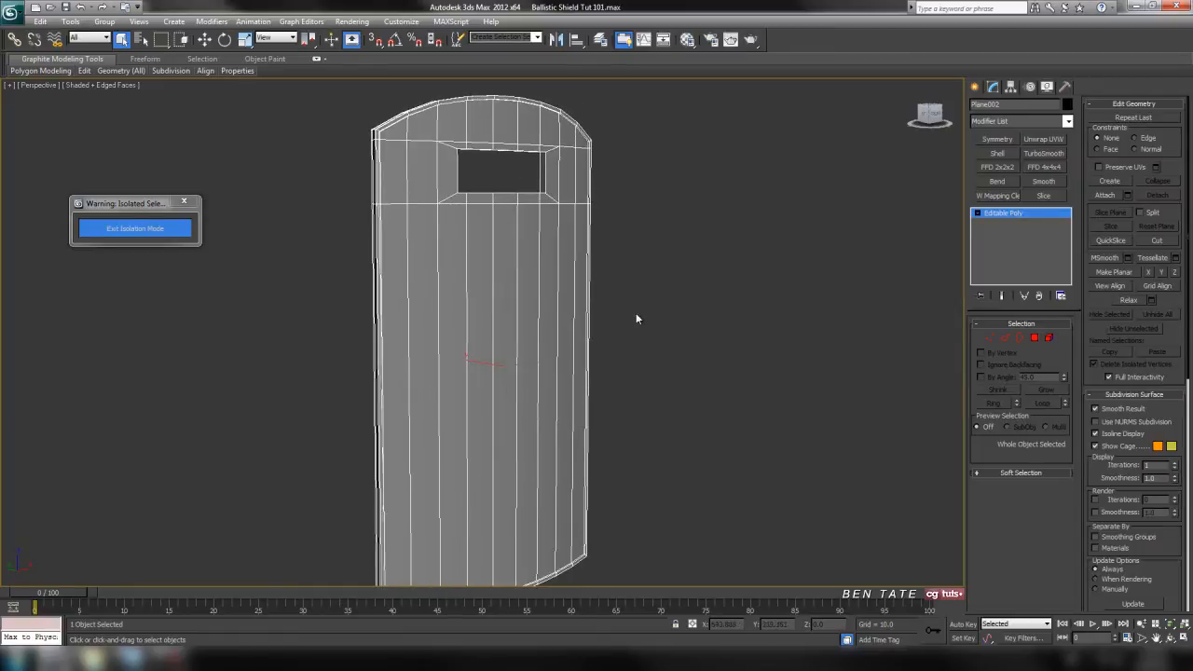
Apply a TurboSmooth modifier to the shield, raise its iterations and enable Isoline Display
click(1068, 121)
drag(1070, 177, 1072, 424)
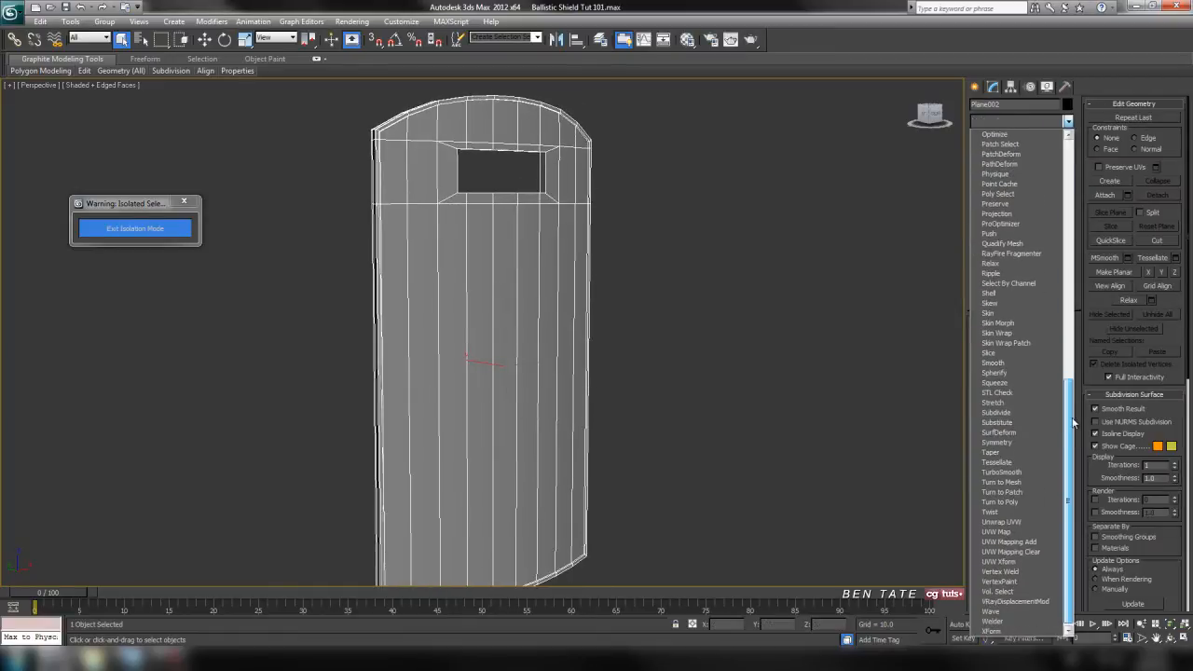
click(1041, 472)
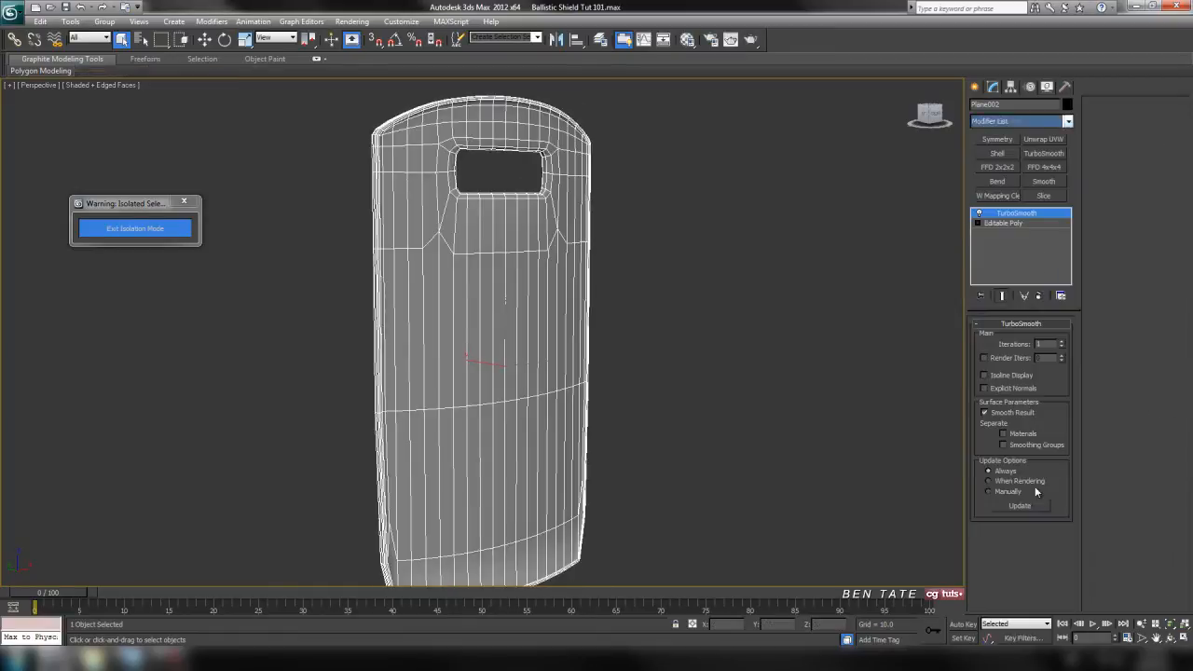
click(1061, 341)
click(984, 375)
Inspect the smoothed shield with its edge lines hidden, remove the TurboSmooth modifier and show the edges again
mouse_move(772, 364)
middle_down()
mouse_move(772, 377)
mouse_move(724, 314)
mouse_move(686, 373)
mouse_move(382, 405)
middle_up()
key(F4)
alt+middle_drag(553, 443, 604, 252)
alt+middle_drag(403, 175, 708, 382)
click(1039, 295)
middle_drag(717, 250, 679, 397)
key(F4)
Select the ring of polygons lining the inside of the viewing window and delete them
scroll(706, 393, up, 5)
scroll(690, 424, up, 3)
scroll(700, 373, up, 3)
scroll(759, 319, down, 3)
middle_drag(695, 317, 693, 334)
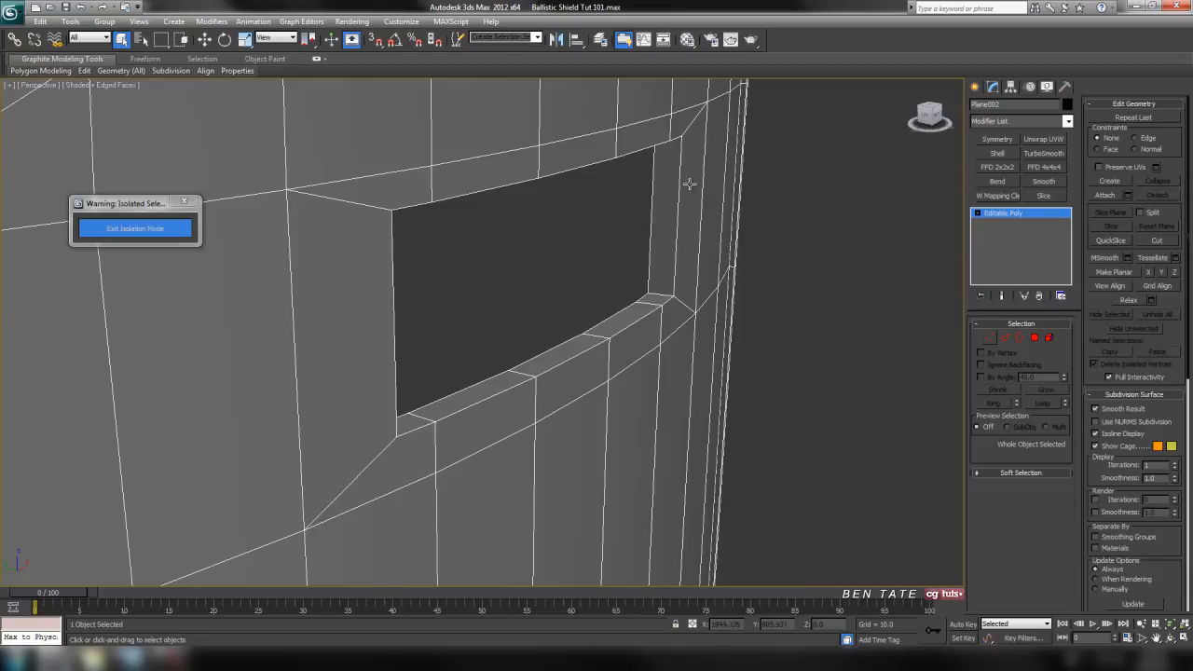
click(1003, 339)
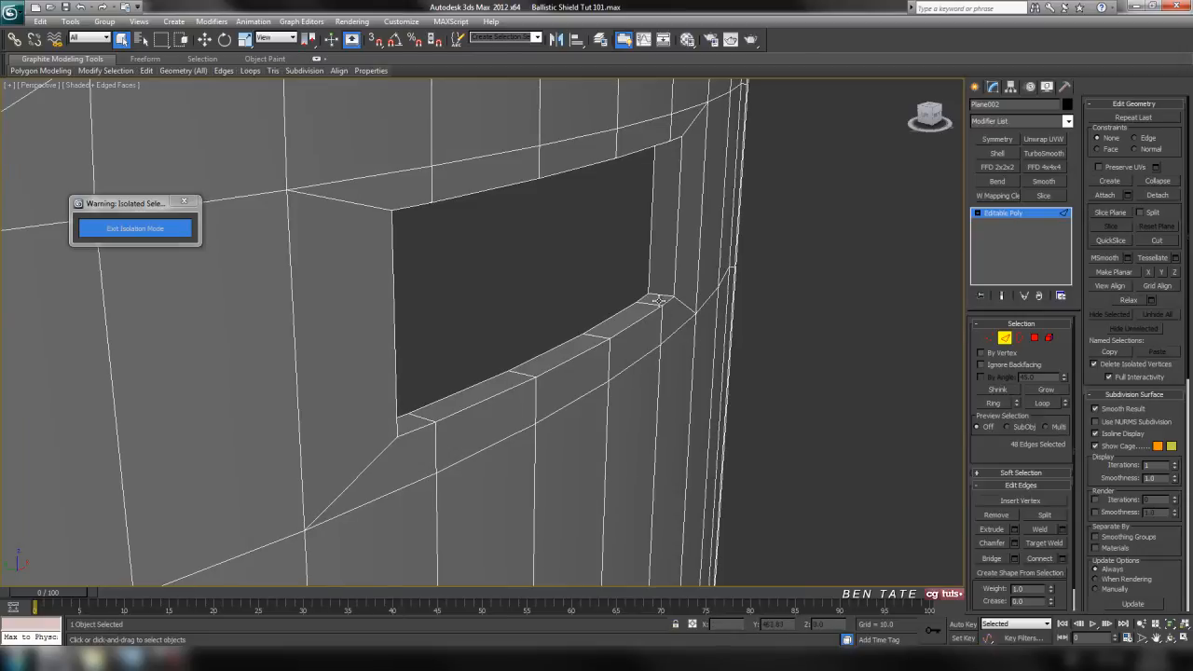
click(1000, 403)
ctrl+click(1034, 341)
alt+middle_drag(735, 360, 730, 390)
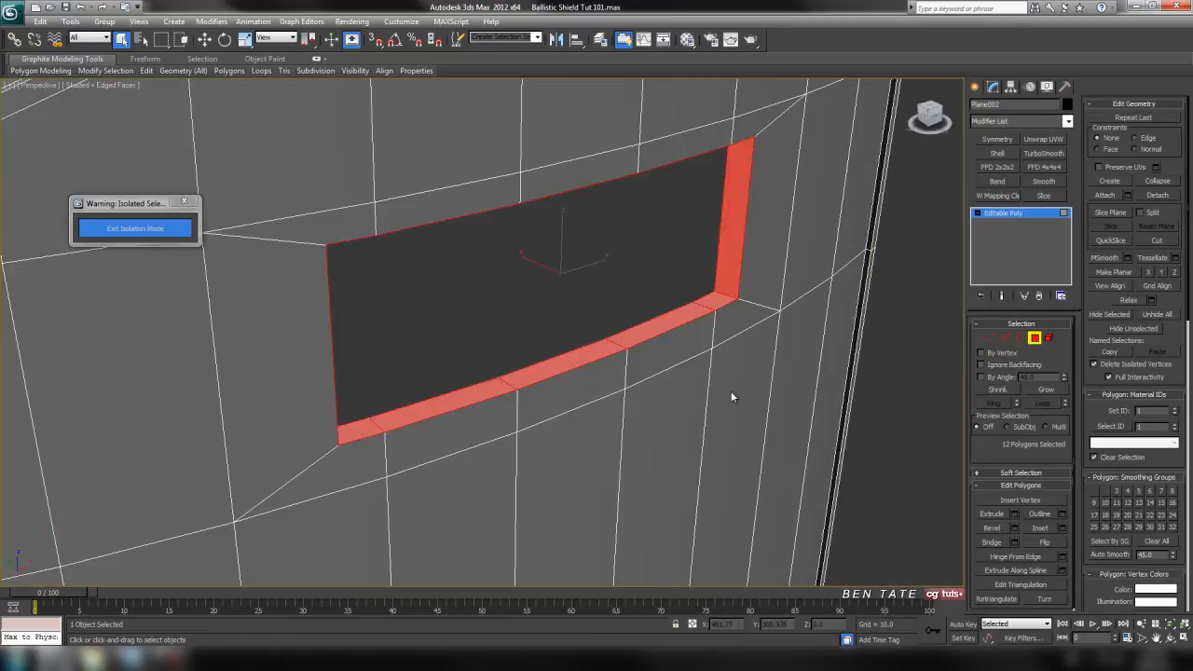
key(Delete)
scroll(602, 439, down, 6)
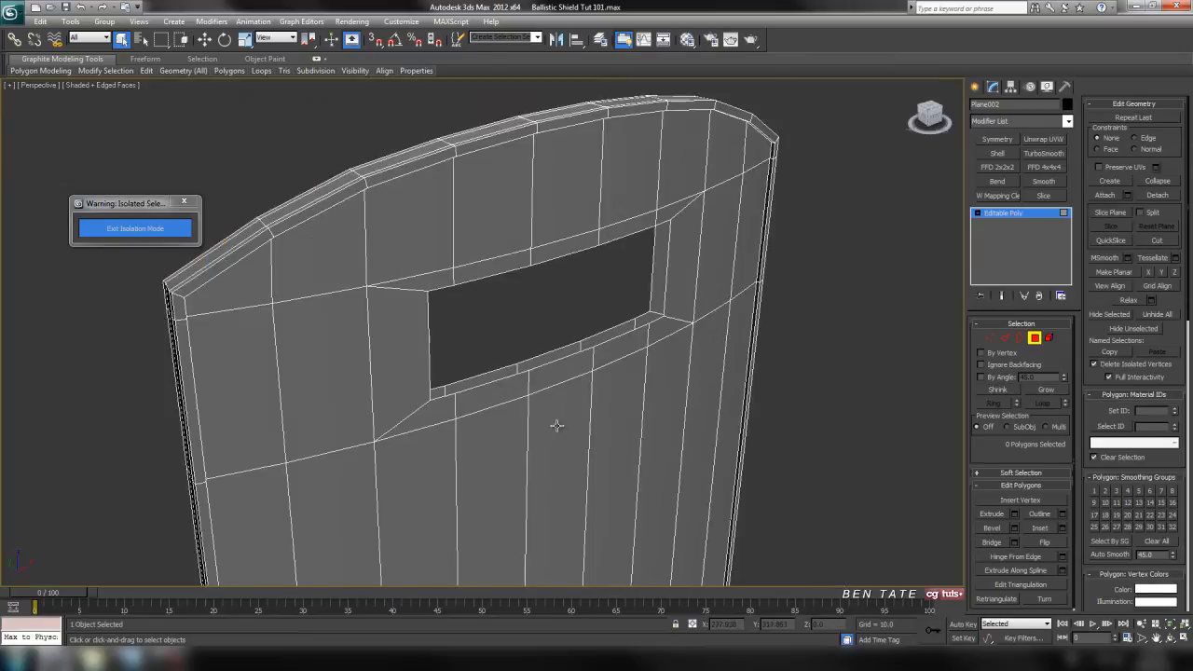
Examine the viewing window opening and the edge loops along the shield's outer rim
alt+middle_drag(553, 426, 667, 426)
middle_drag(785, 249, 732, 280)
scroll(679, 340, up, 4)
middle_drag(678, 341, 696, 229)
scroll(746, 362, down, 5)
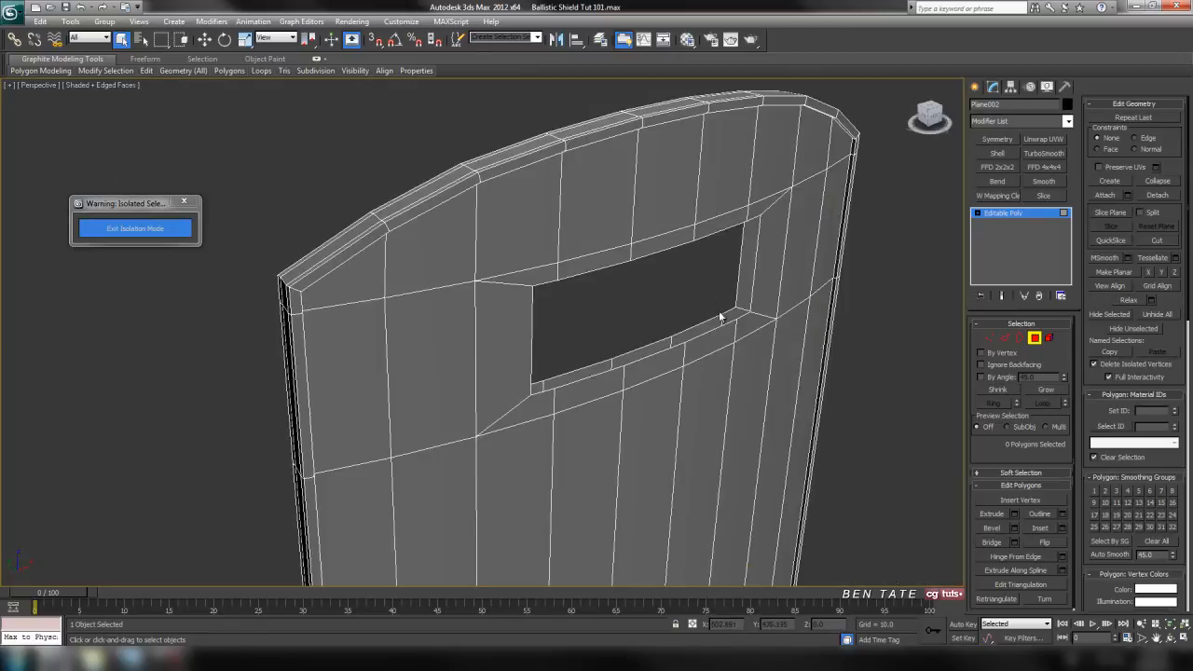
alt+middle_drag(628, 352, 623, 391)
scroll(671, 350, up, 4)
alt+middle_drag(707, 432, 652, 413)
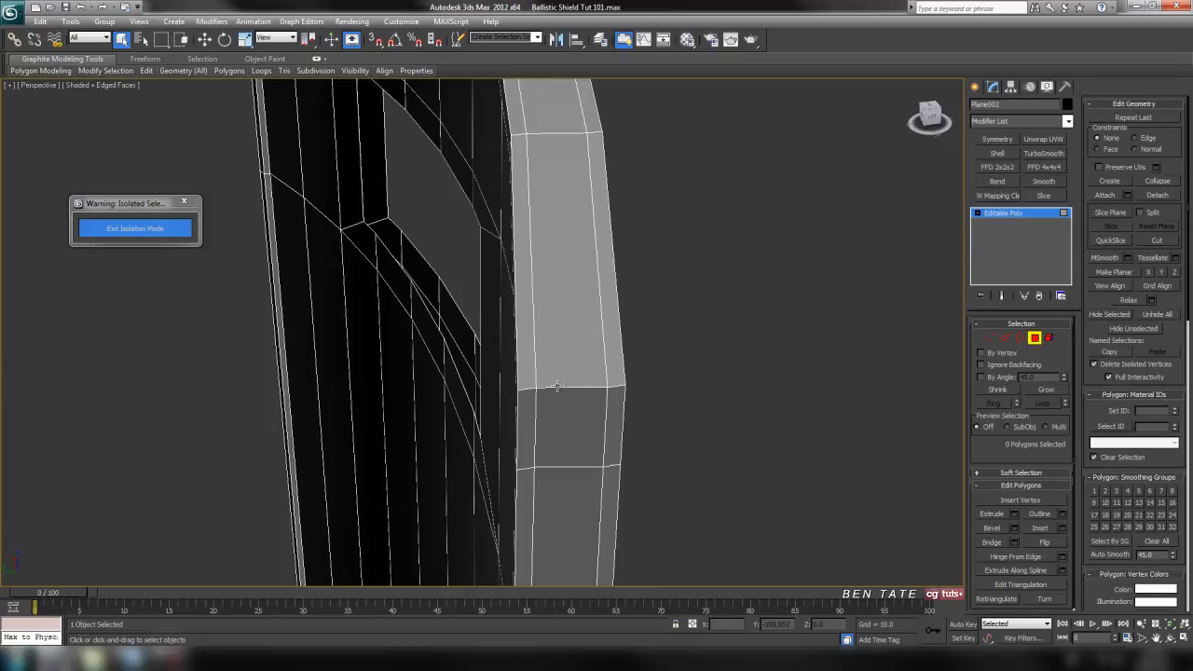
alt+middle_drag(597, 388, 755, 432)
Select the two inner edge loops running along the shield's outer rim and remove them
click(1004, 339)
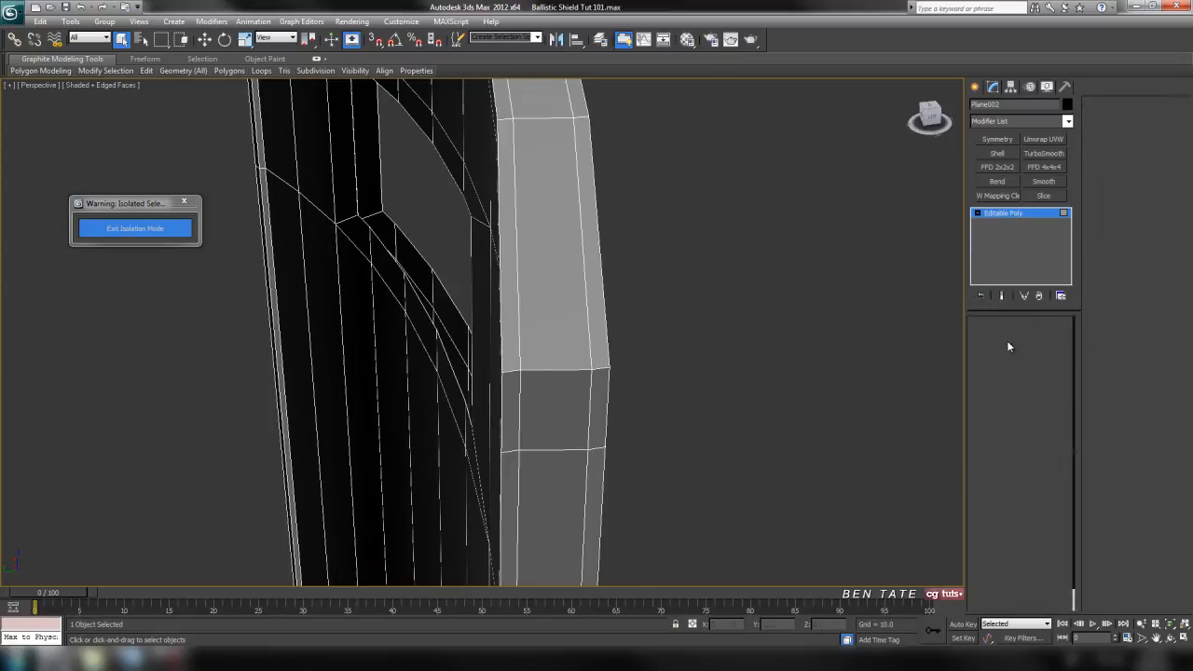
click(523, 368)
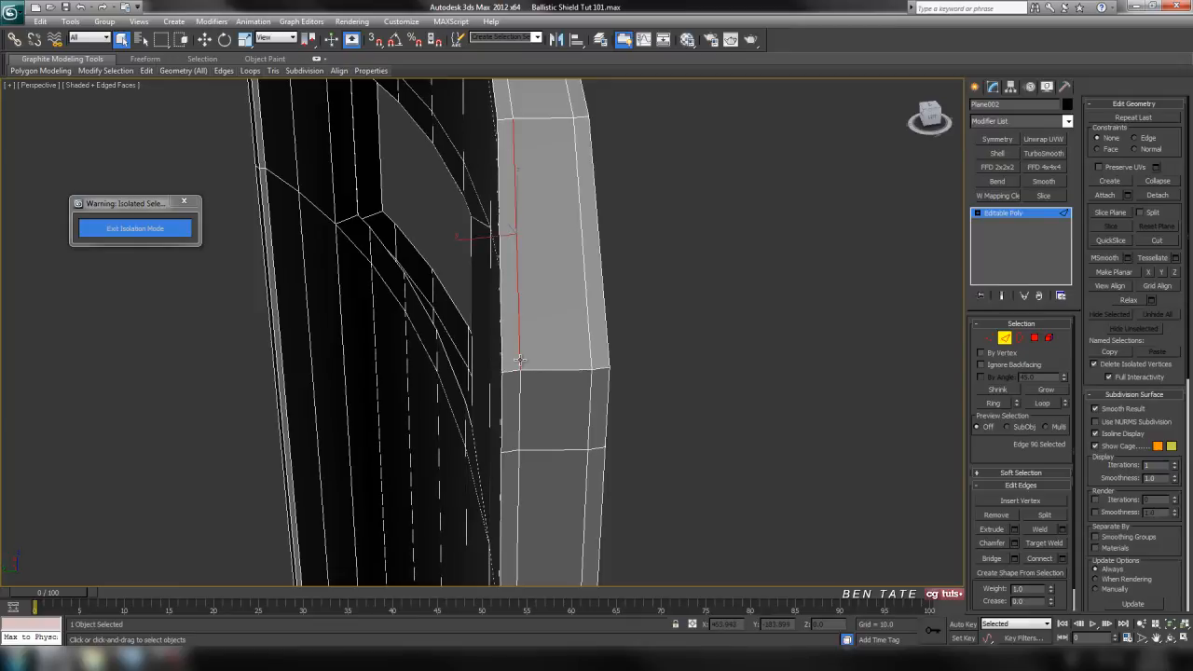
ctrl+click(590, 346)
alt+middle_drag(641, 366, 633, 334)
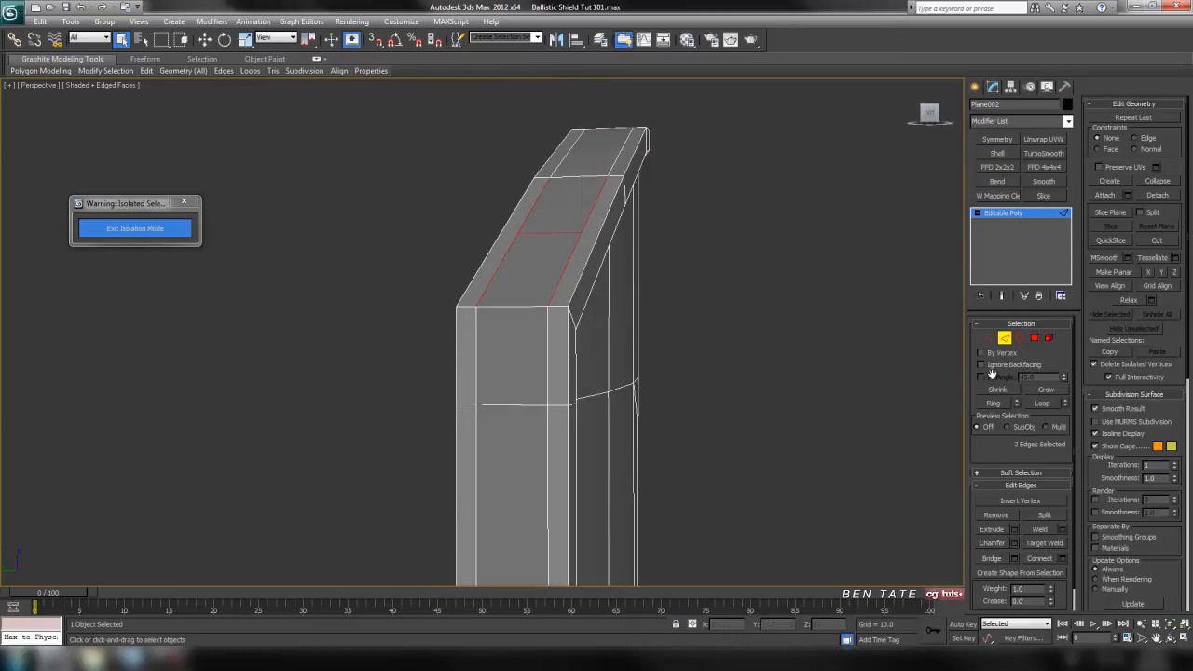
click(1040, 403)
scroll(743, 406, down, 6)
middle_drag(708, 301, 697, 506)
click(663, 313)
scroll(561, 372, up, 6)
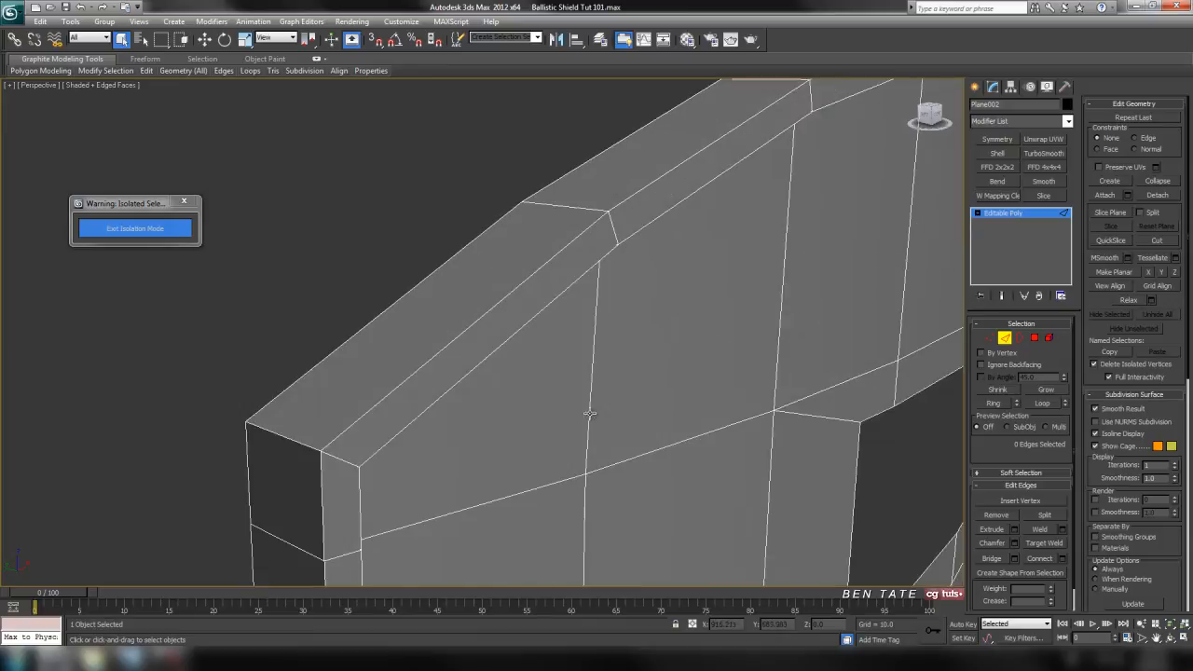
Connect the ring of edges across the outer rim with 2 segments and a pinch of 75
click(1062, 557)
alt+middle_drag(876, 516, 614, 387)
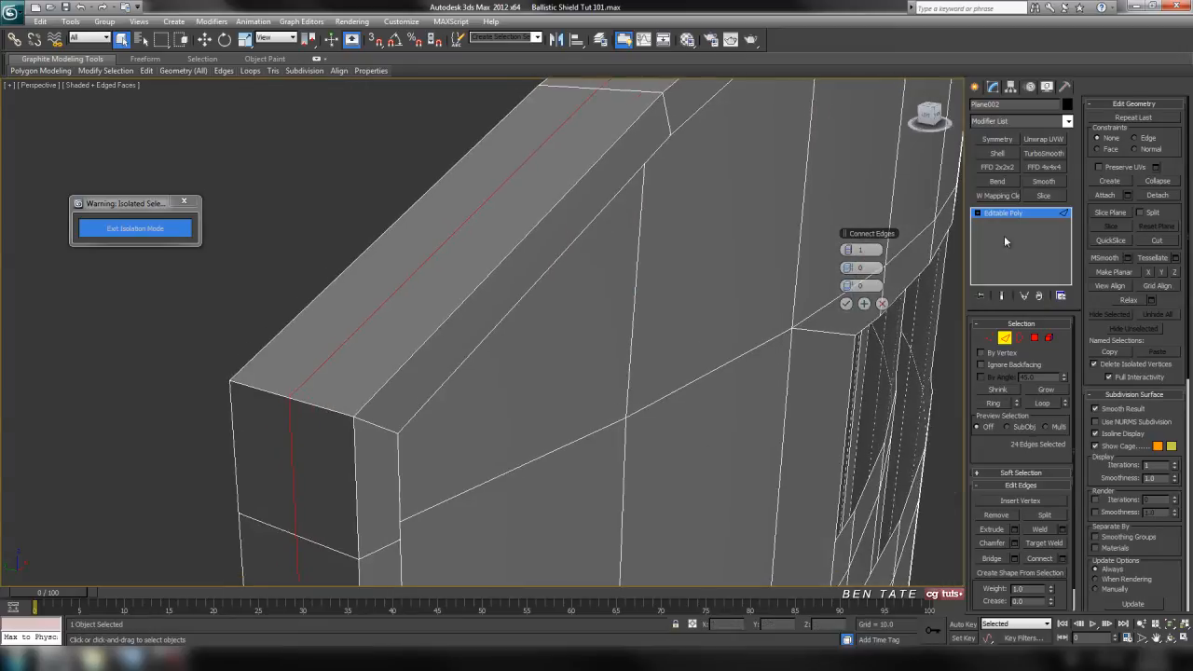
click(853, 251)
middle_drag(593, 279, 650, 282)
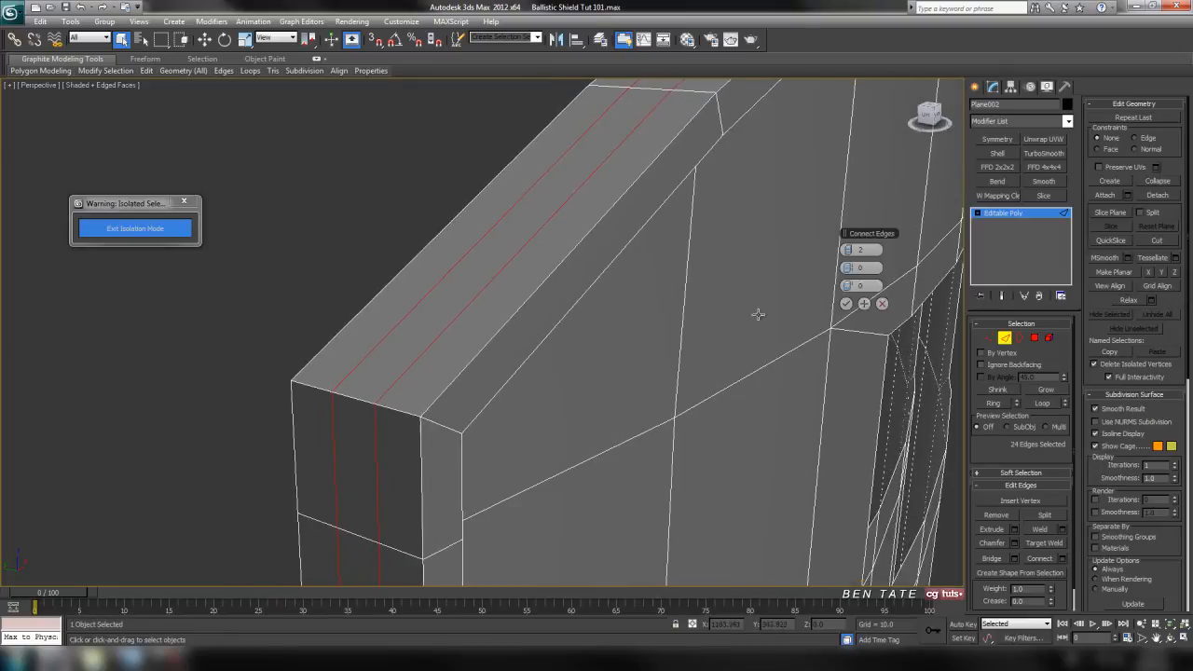
drag(849, 267, 849, 223)
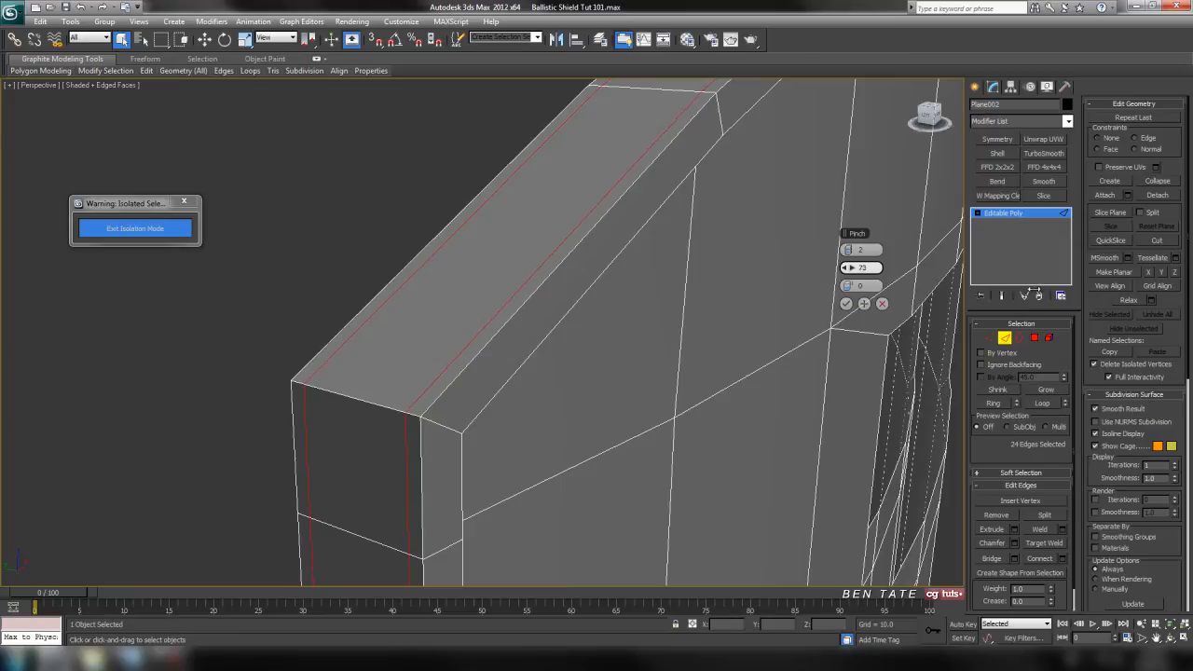
alt+middle_drag(491, 288, 525, 334)
mouse_move(852, 271)
mouse_down()
mouse_move(906, 274)
mouse_move(870, 282)
mouse_up()
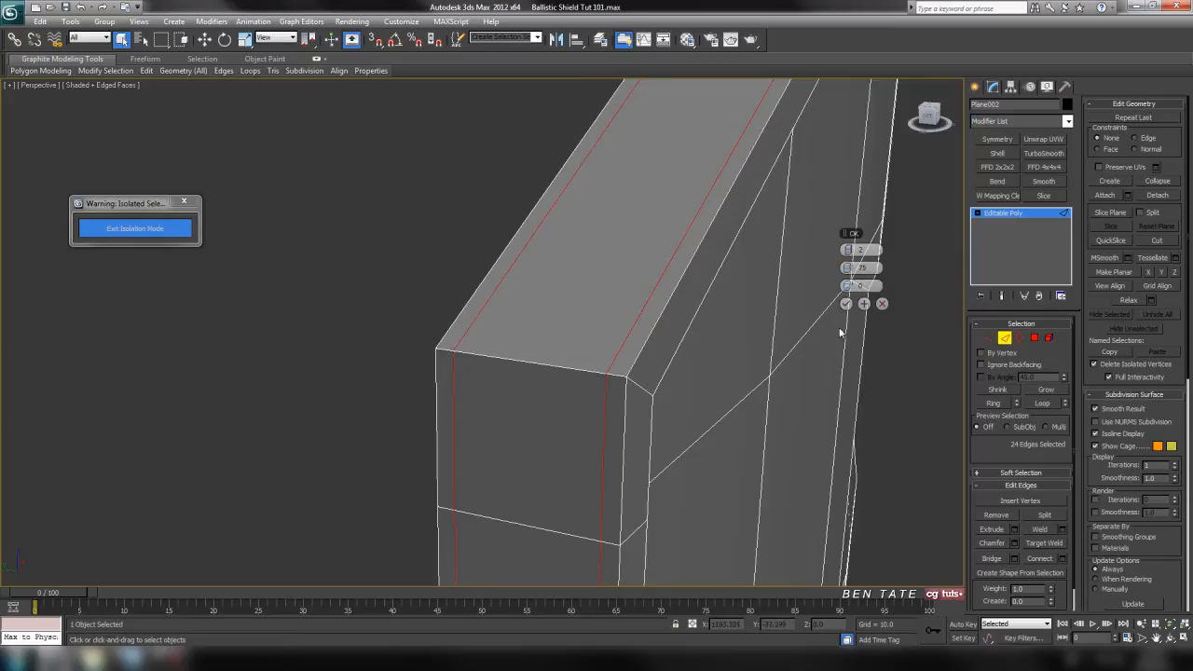
click(845, 304)
alt+middle_drag(736, 358, 672, 405)
scroll(663, 344, down, 4)
scroll(654, 367, up, 4)
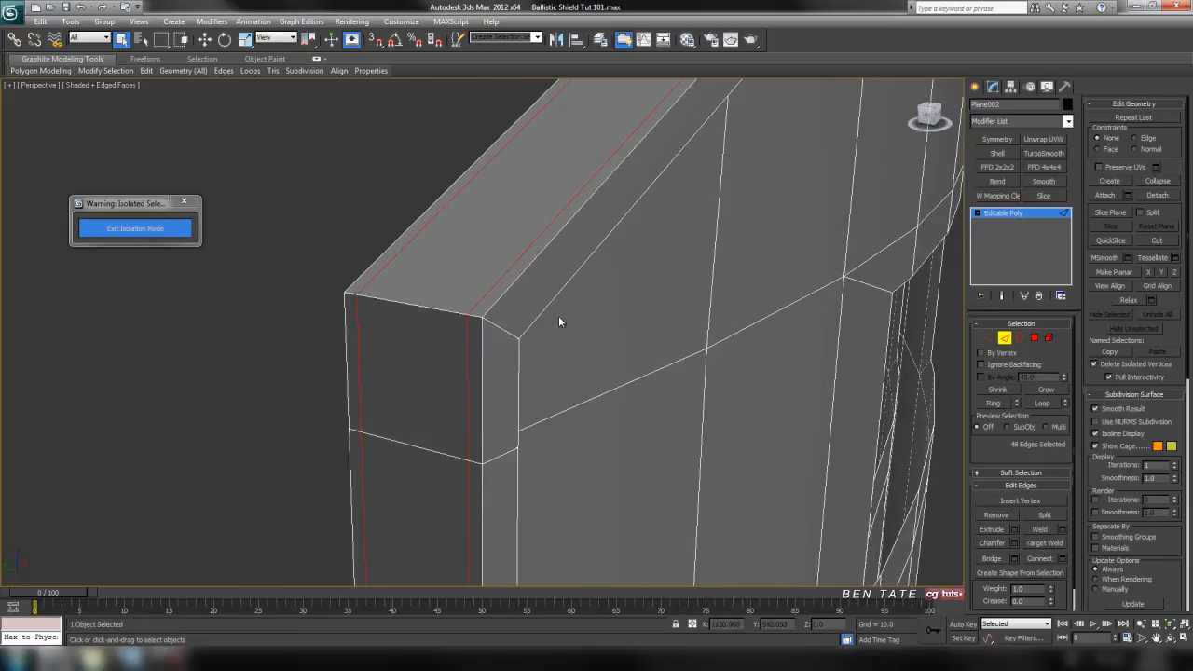
Select the ring of edges across the rim's front face and connect it with 2 segments and a pinch of 55
alt+middle_drag(567, 335, 729, 370)
click(521, 328)
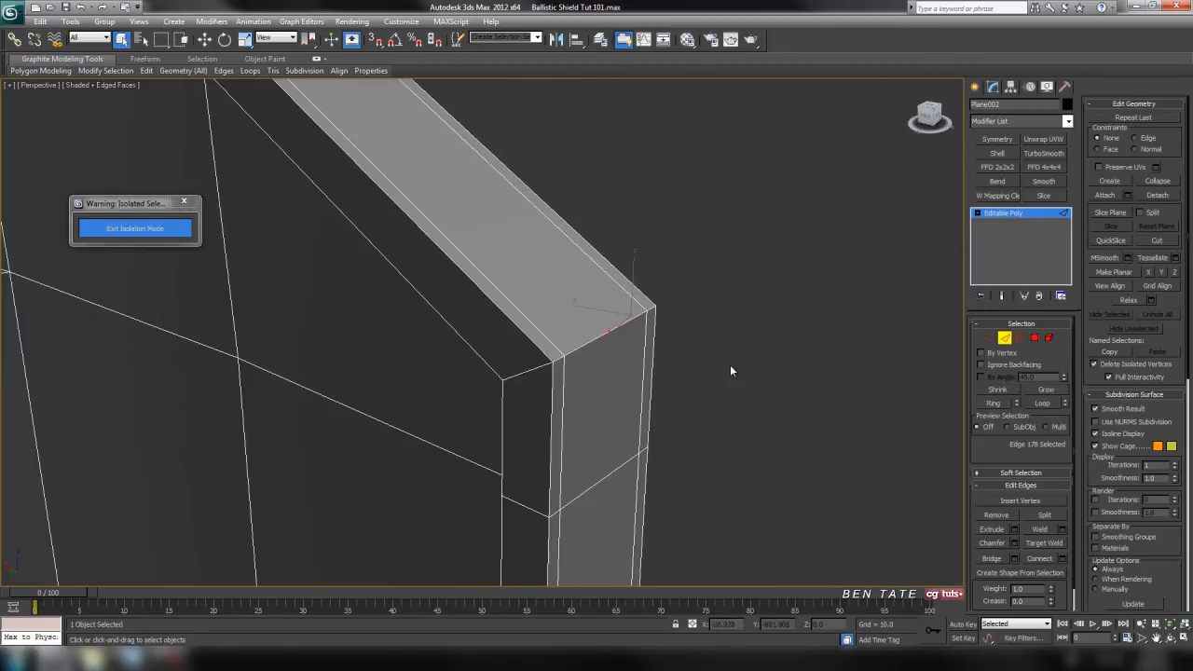
alt+middle_drag(727, 419, 557, 398)
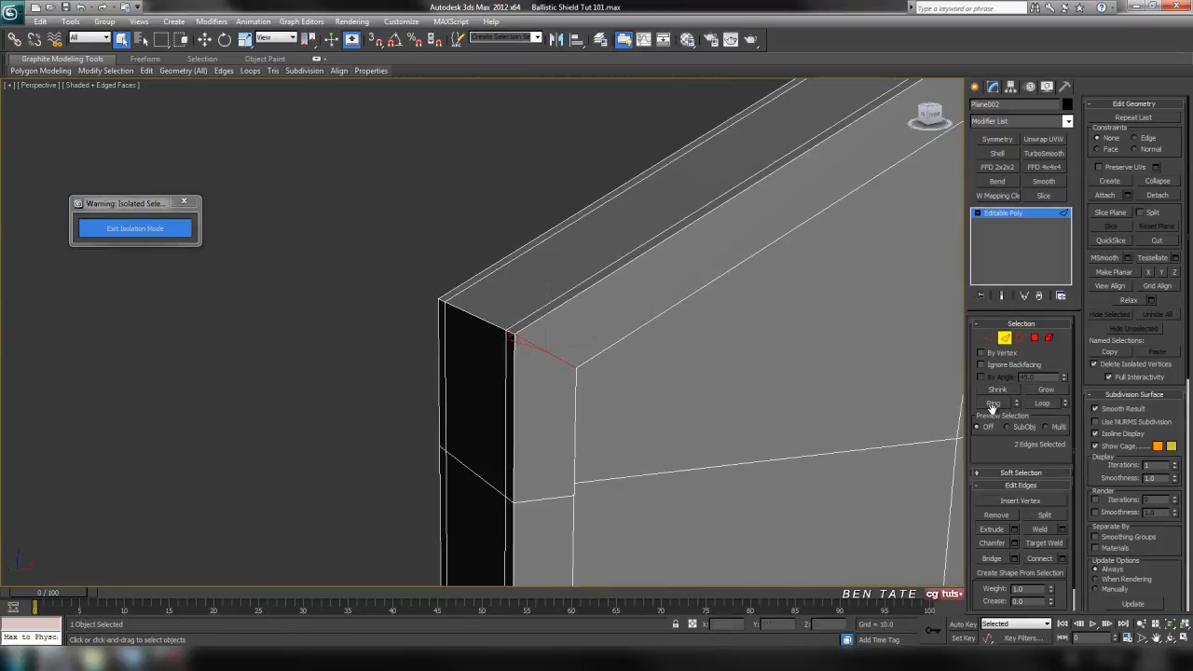
click(995, 405)
middle_drag(833, 439, 759, 383)
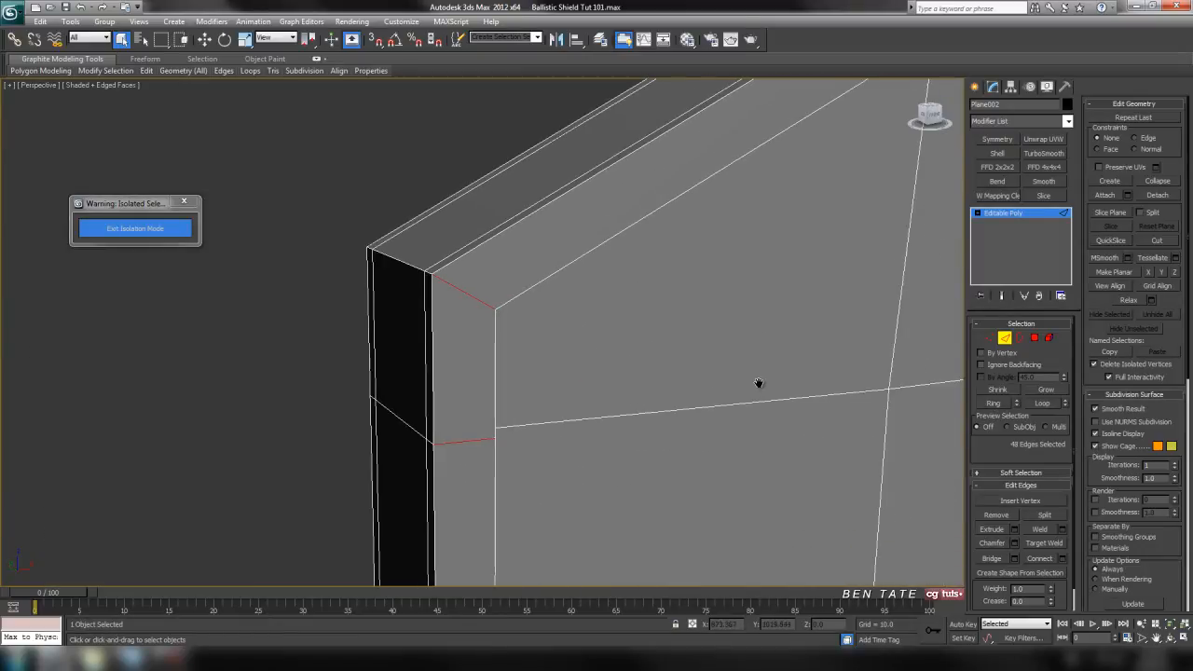
click(1063, 559)
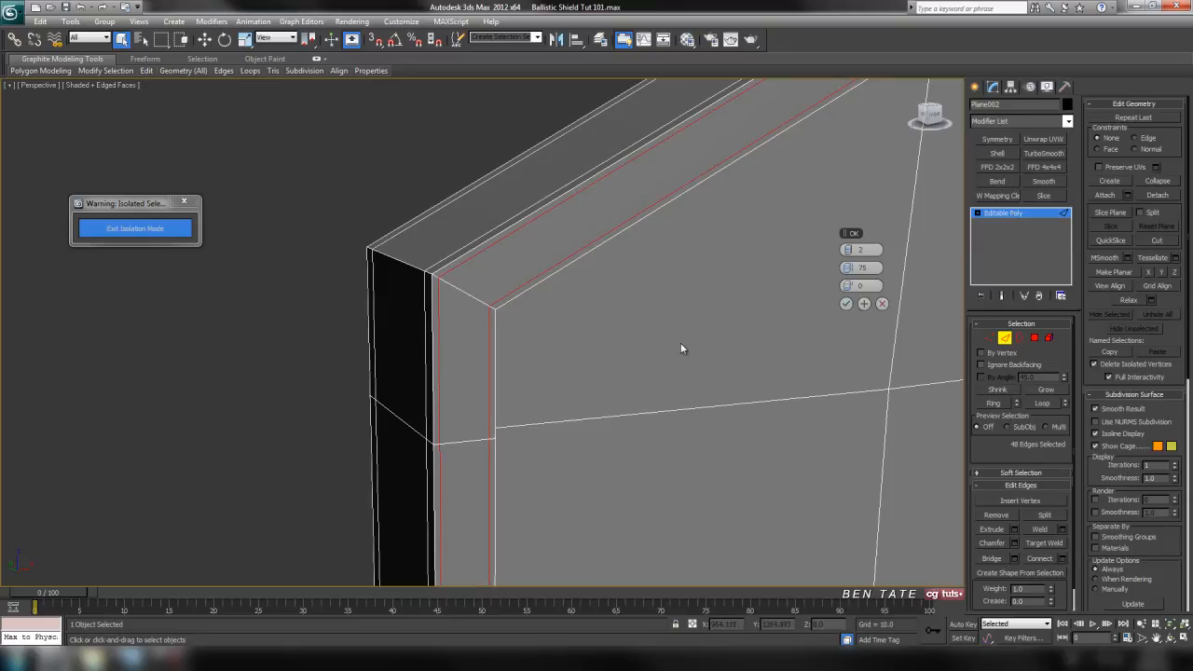
drag(848, 268, 839, 270)
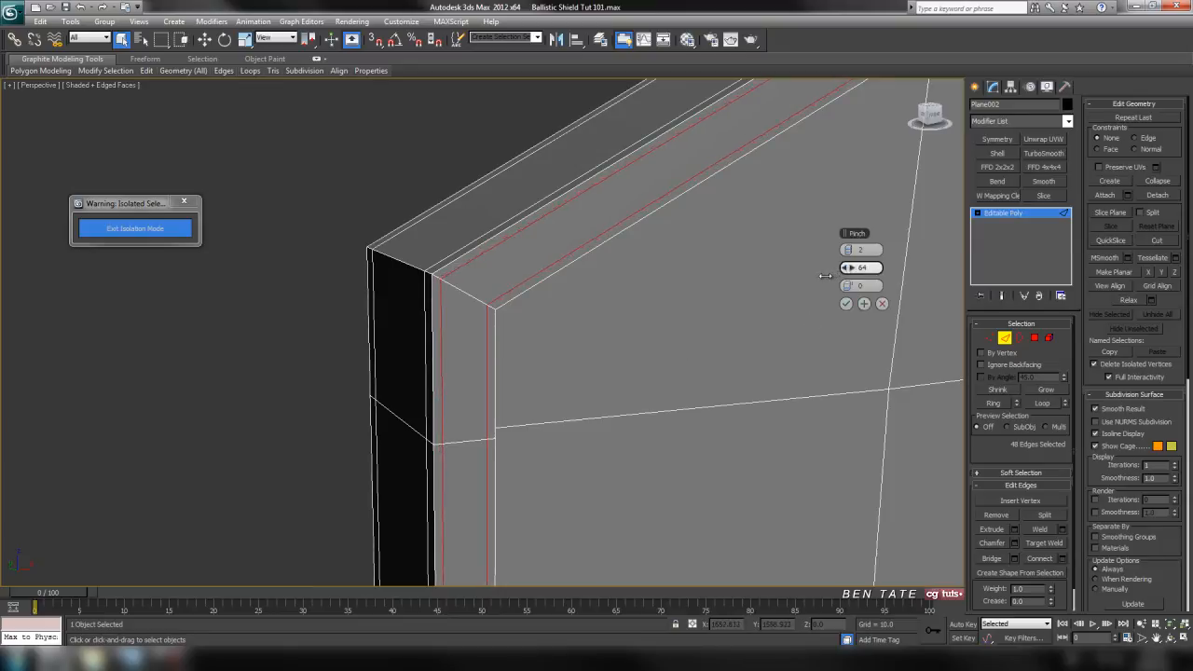
alt+middle_drag(667, 326, 838, 314)
drag(848, 267, 830, 270)
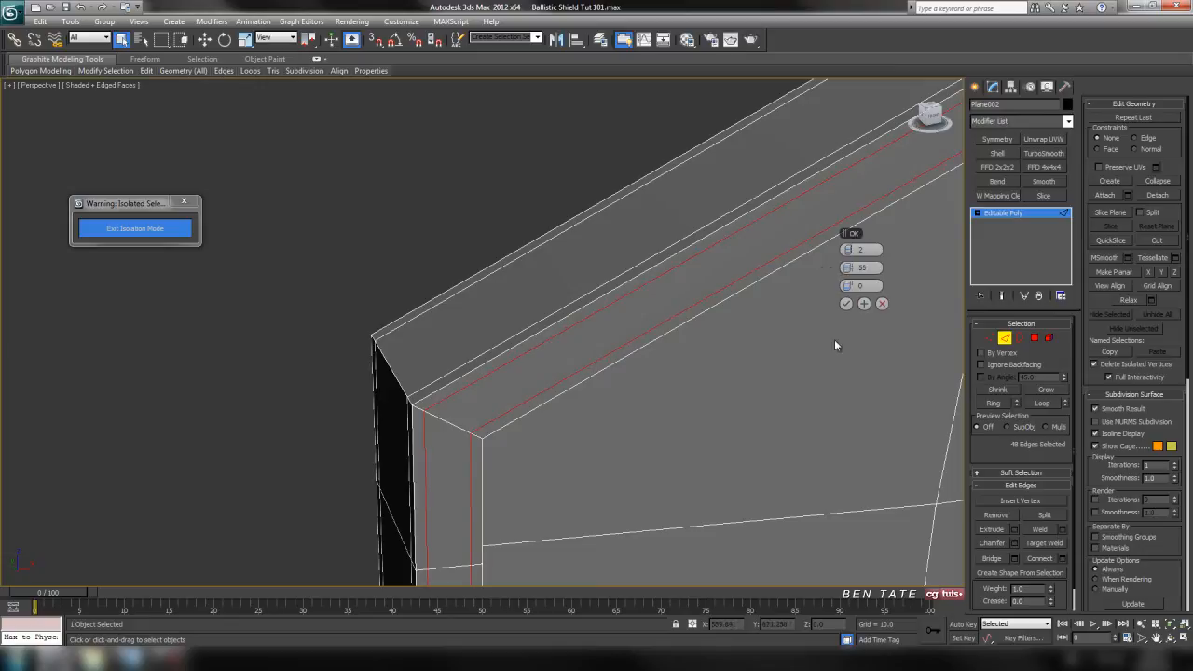
click(846, 304)
Select the ring of edges across the rim's inner side wall, between the raised border and the shield's face
alt+middle_drag(670, 390, 668, 438)
scroll(591, 397, up, 2)
middle_drag(591, 397, 519, 311)
scroll(571, 382, down, 1)
click(520, 308)
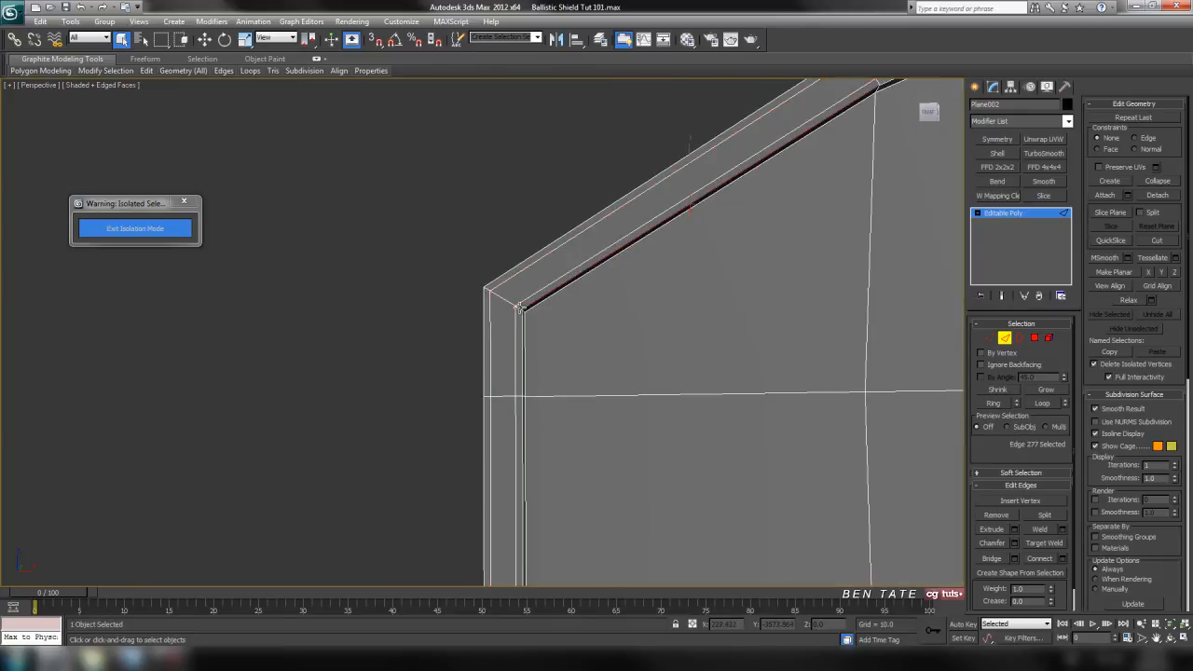
key(z)
alt+middle_drag(547, 373, 682, 244)
middle_drag(376, 452, 474, 371)
scroll(474, 371, up, 2)
click(368, 371)
alt+middle_drag(366, 436, 637, 449)
click(999, 407)
alt+middle_drag(788, 439, 796, 436)
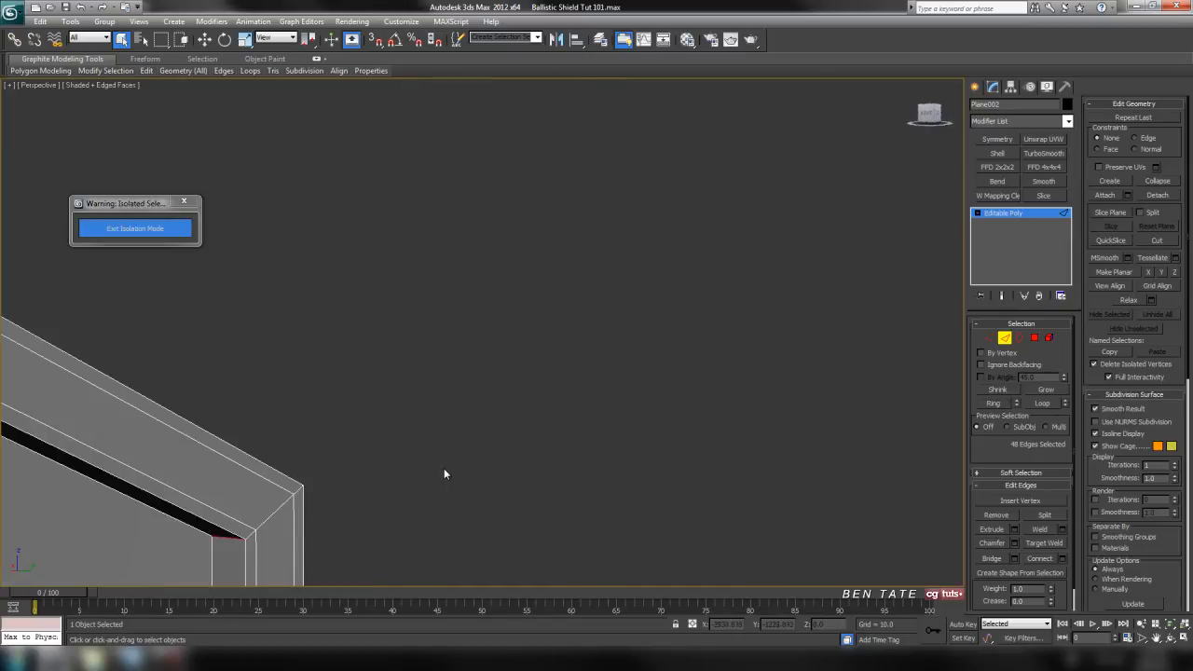
alt+middle_drag(444, 476, 572, 337)
scroll(570, 338, up, 2)
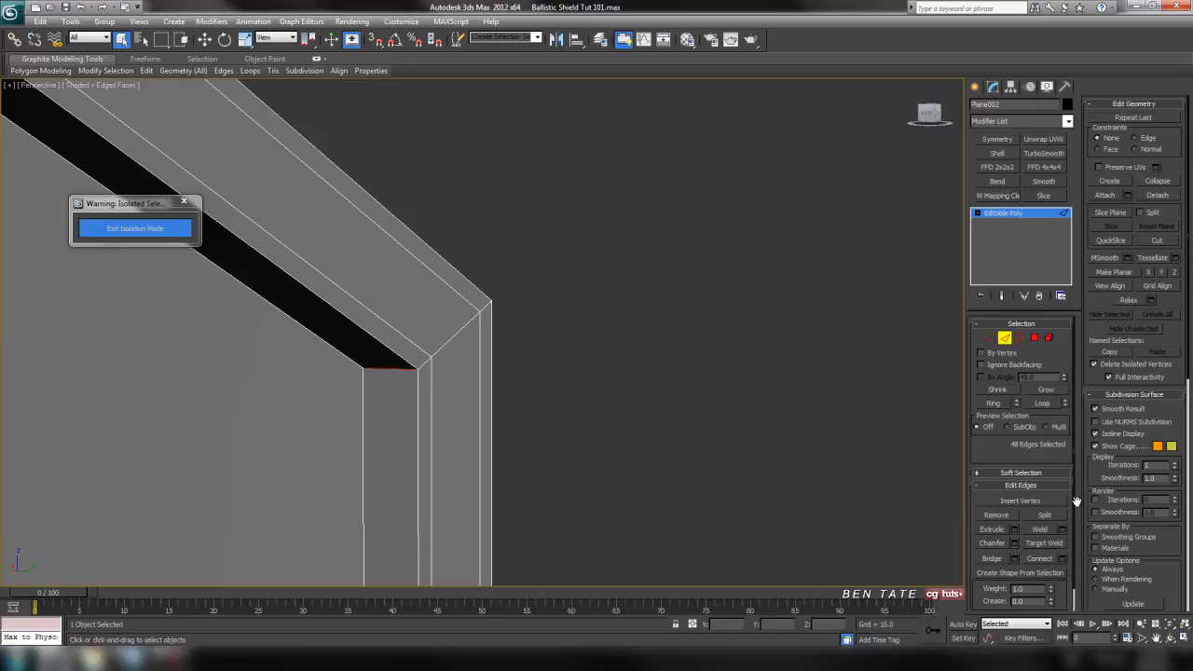
Connect the ring of edges on the rim's inner side wall with 2 segments and a pinch of 50
click(1062, 559)
alt+middle_drag(569, 427, 518, 392)
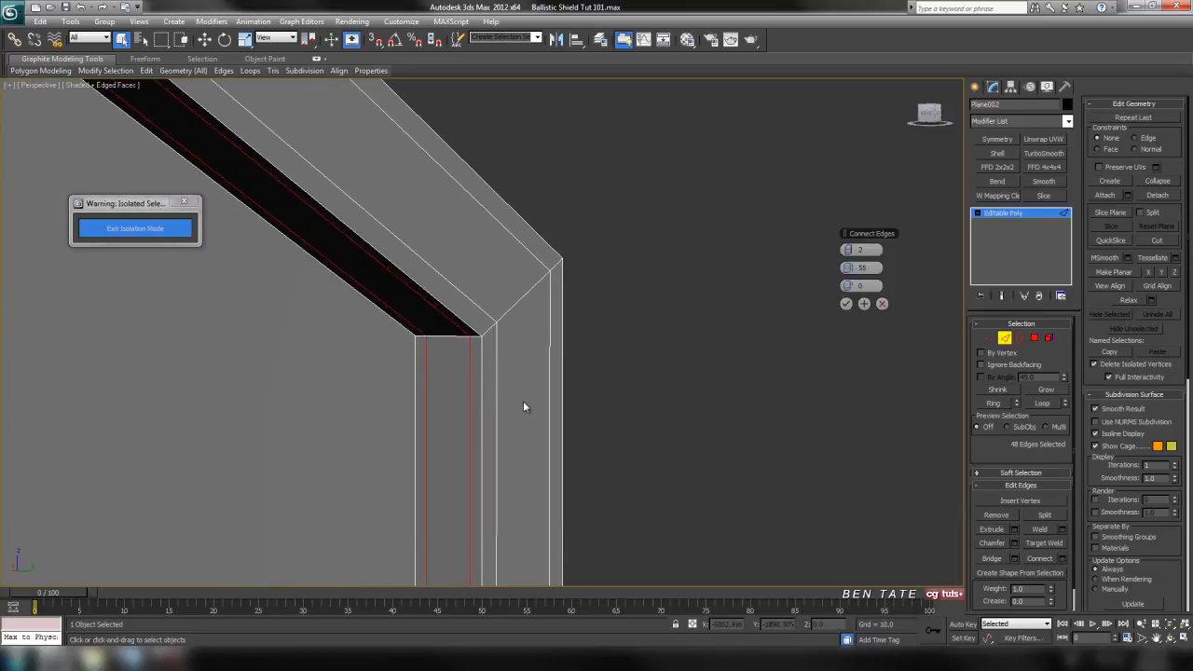
key(z)
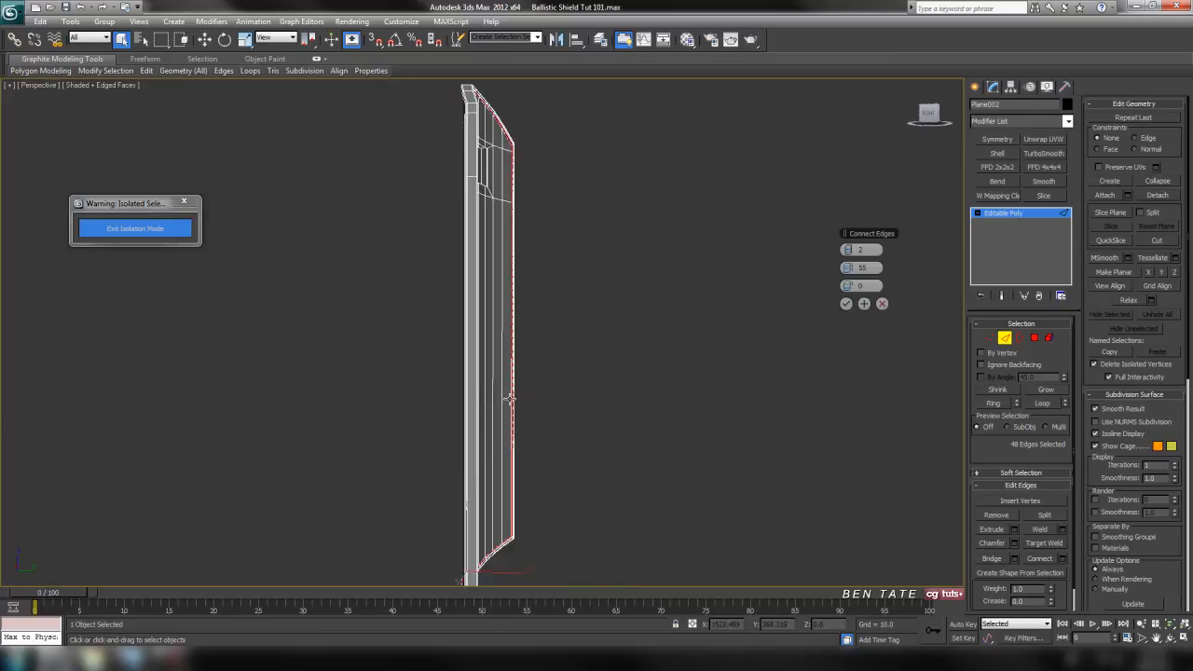
scroll(481, 407, up, 10)
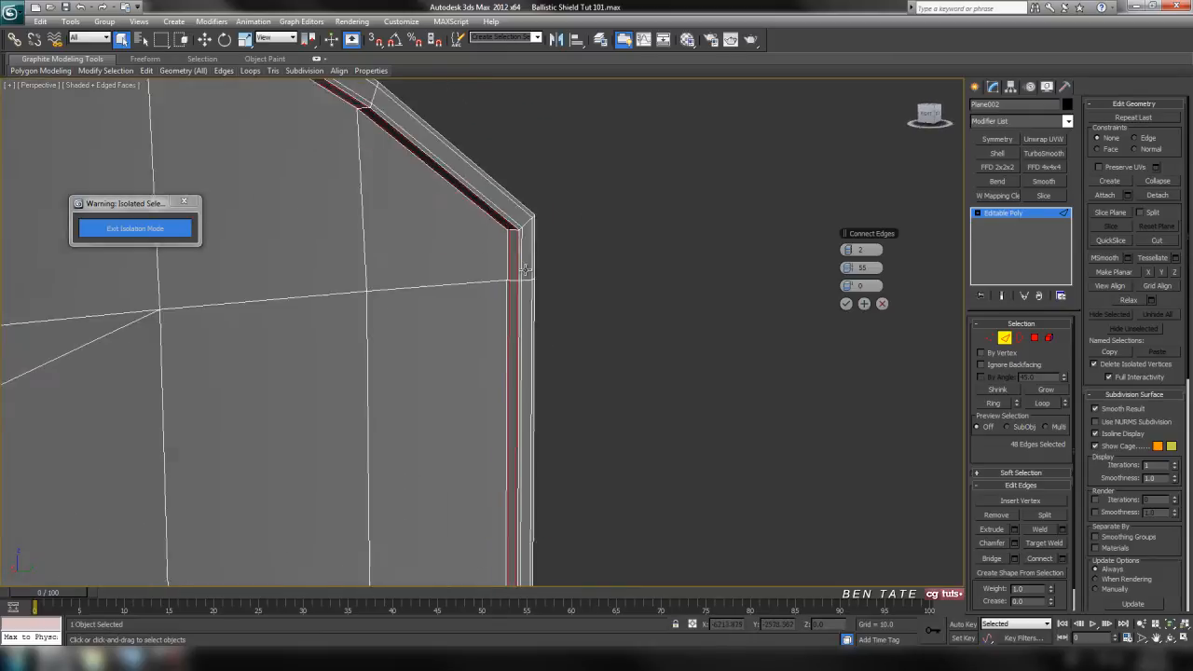
middle_drag(527, 348, 525, 361)
scroll(573, 266, up, 5)
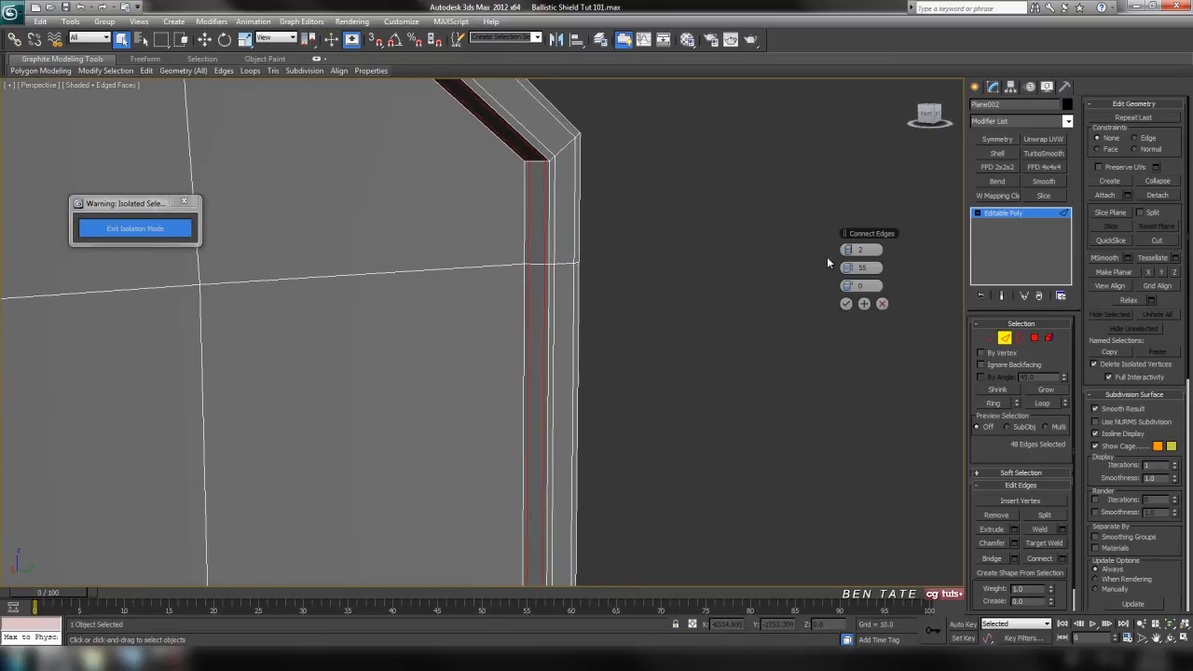
drag(847, 267, 841, 269)
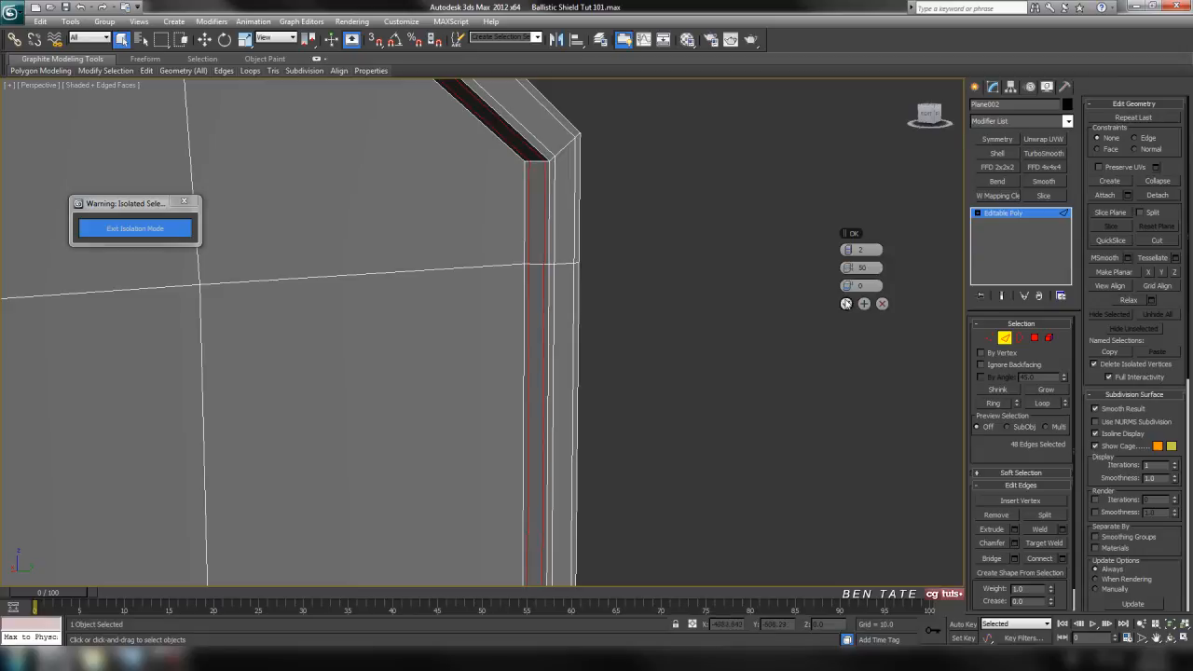
click(845, 304)
Examine the supporting edge loops around the shield's raised border
alt+middle_drag(830, 322, 747, 402)
scroll(748, 401, down, 5)
middle_drag(614, 391, 661, 256)
middle_drag(629, 317, 646, 259)
scroll(599, 388, down, 3)
alt+middle_drag(599, 388, 522, 301)
scroll(522, 301, up, 5)
middle_drag(581, 256, 576, 287)
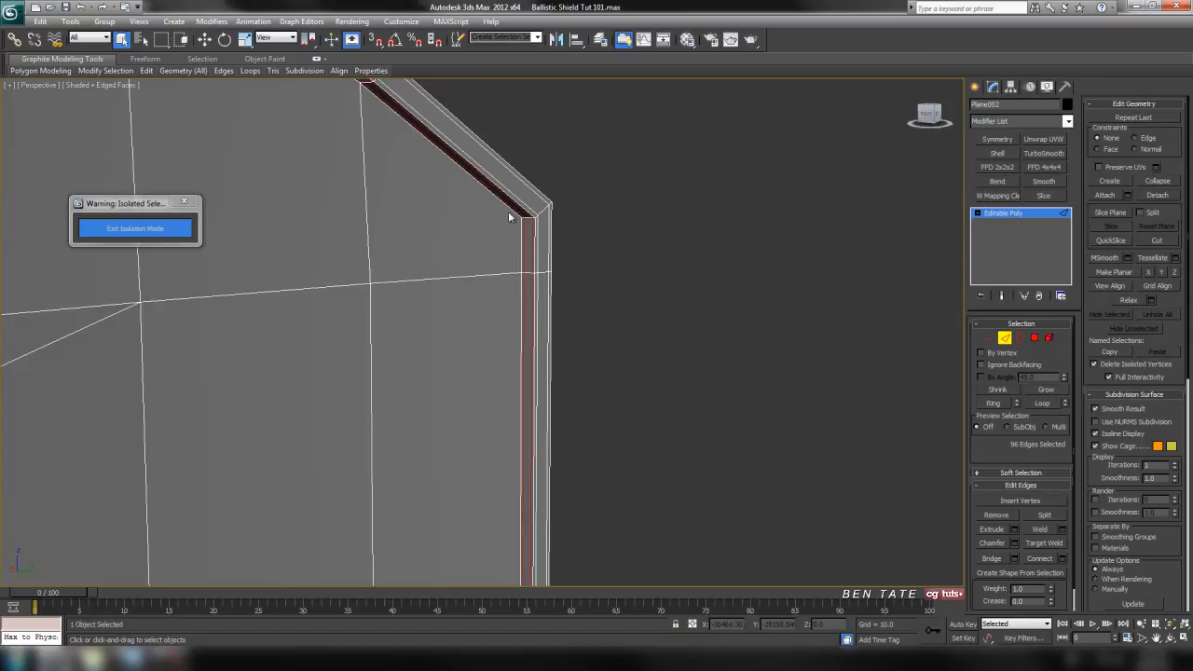
Leave edge editing and apply a TurboSmooth modifier with 2 iterations and Isoline Display enabled
click(1005, 338)
click(1067, 121)
drag(1071, 169, 1081, 464)
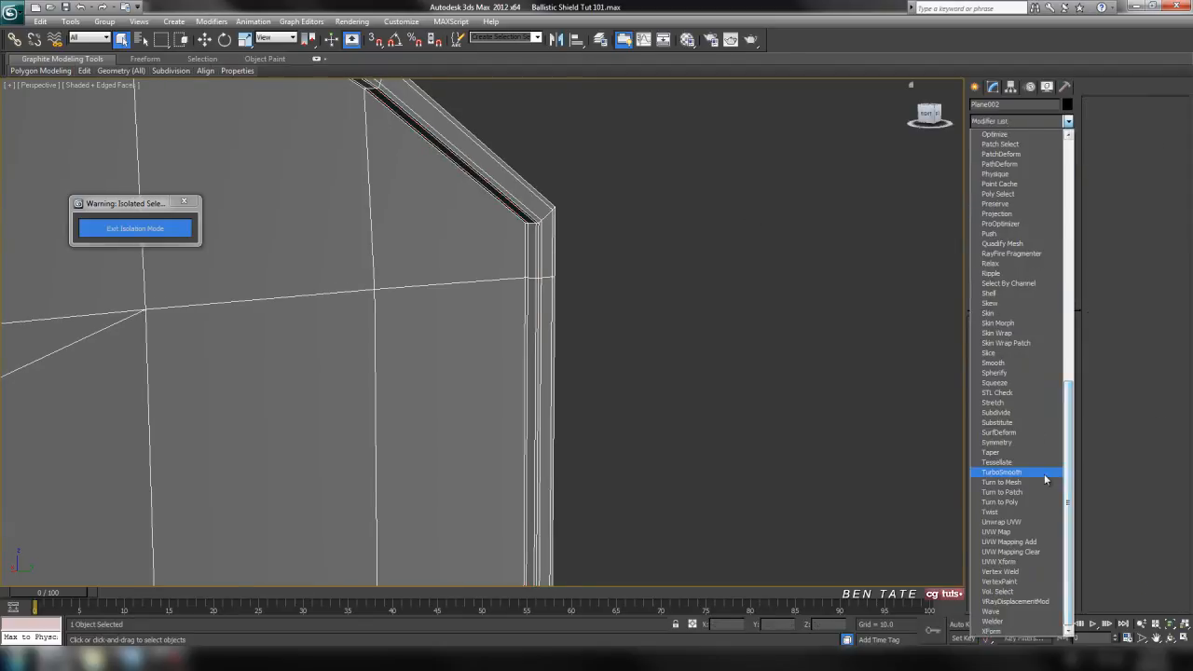
click(1043, 473)
click(1061, 341)
click(1002, 377)
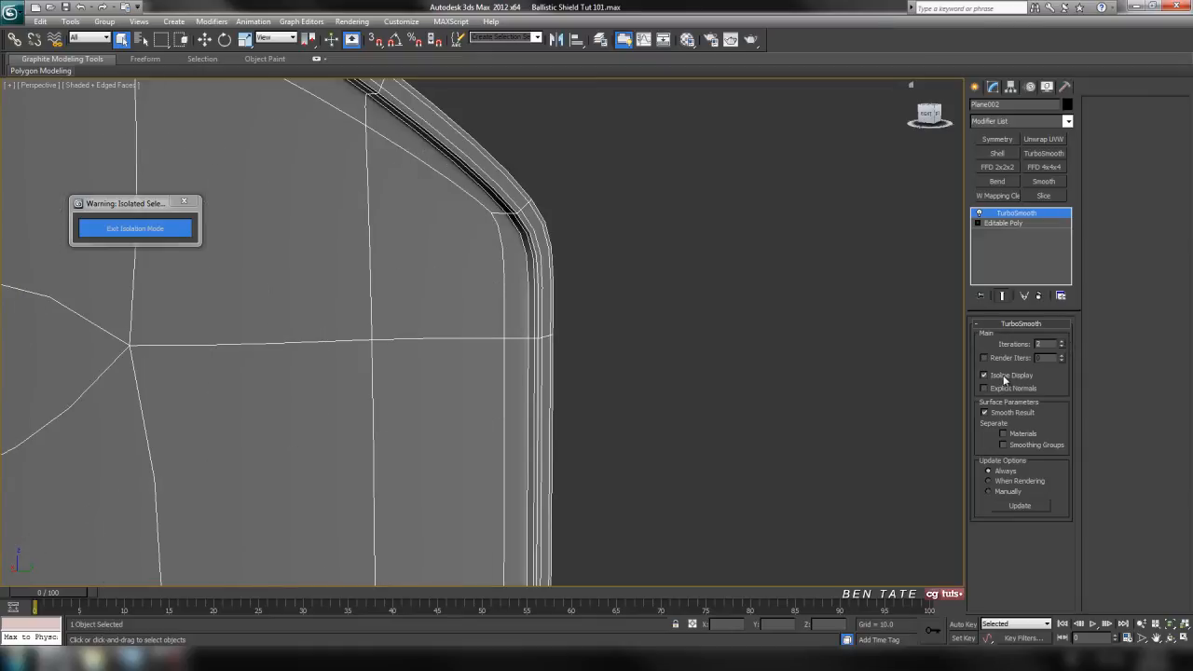
Hide the edged faces and examine the smoothed rim, lower corners and viewing window
middle_drag(746, 258, 751, 261)
key(F4)
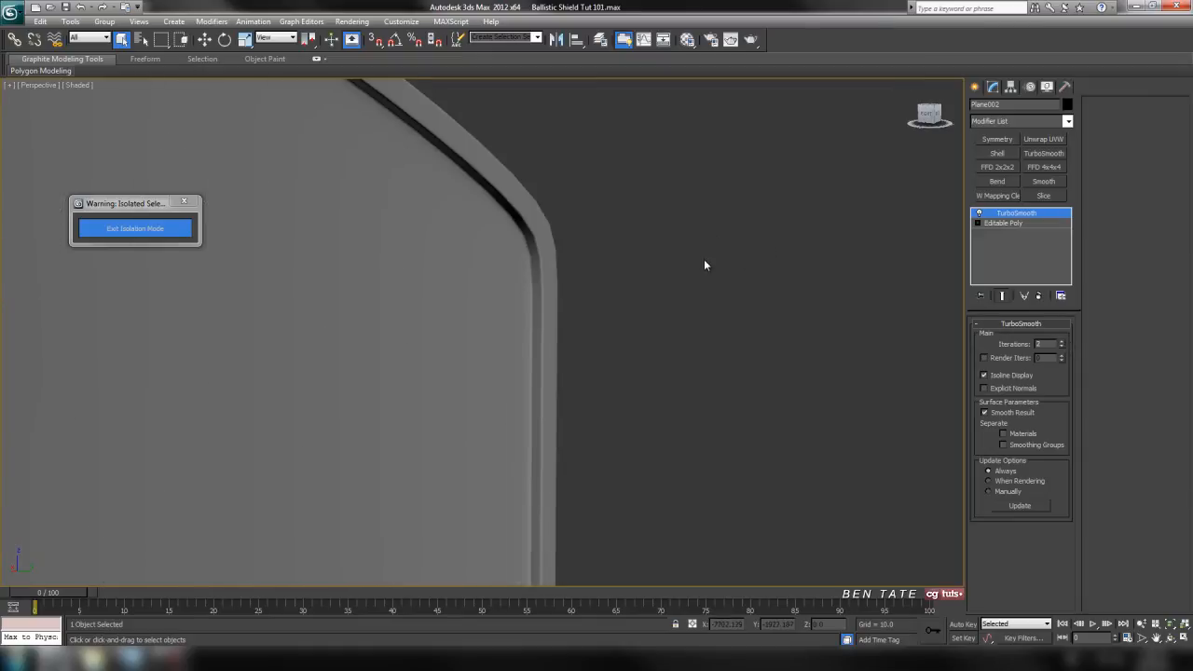
scroll(703, 259, down, 5)
alt+middle_drag(358, 192, 661, 289)
scroll(545, 280, up, 5)
alt+middle_drag(545, 279, 435, 365)
alt+middle_drag(618, 298, 561, 430)
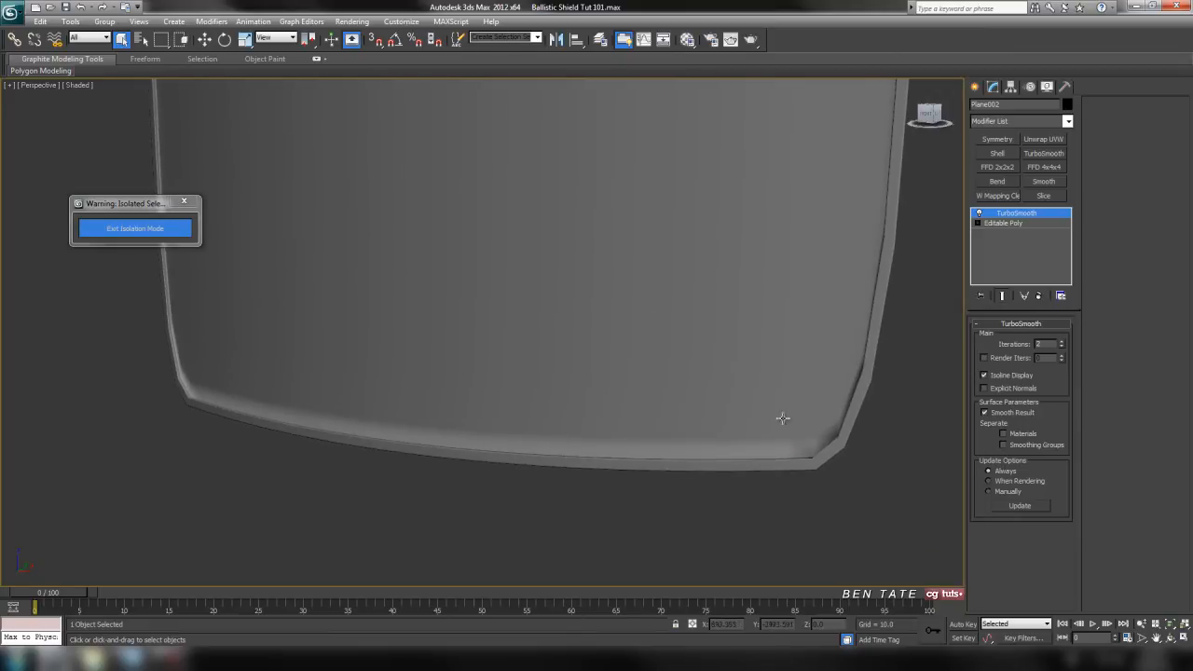
alt+middle_drag(777, 289, 449, 334)
scroll(457, 278, down, 3)
scroll(458, 277, down, 4)
middle_drag(518, 223, 509, 391)
middle_drag(564, 253, 548, 328)
alt+middle_drag(563, 281, 636, 320)
Return to the Editable Poly level and show the whole shield in a maximized Front view with the selection brackets hidden
click(996, 223)
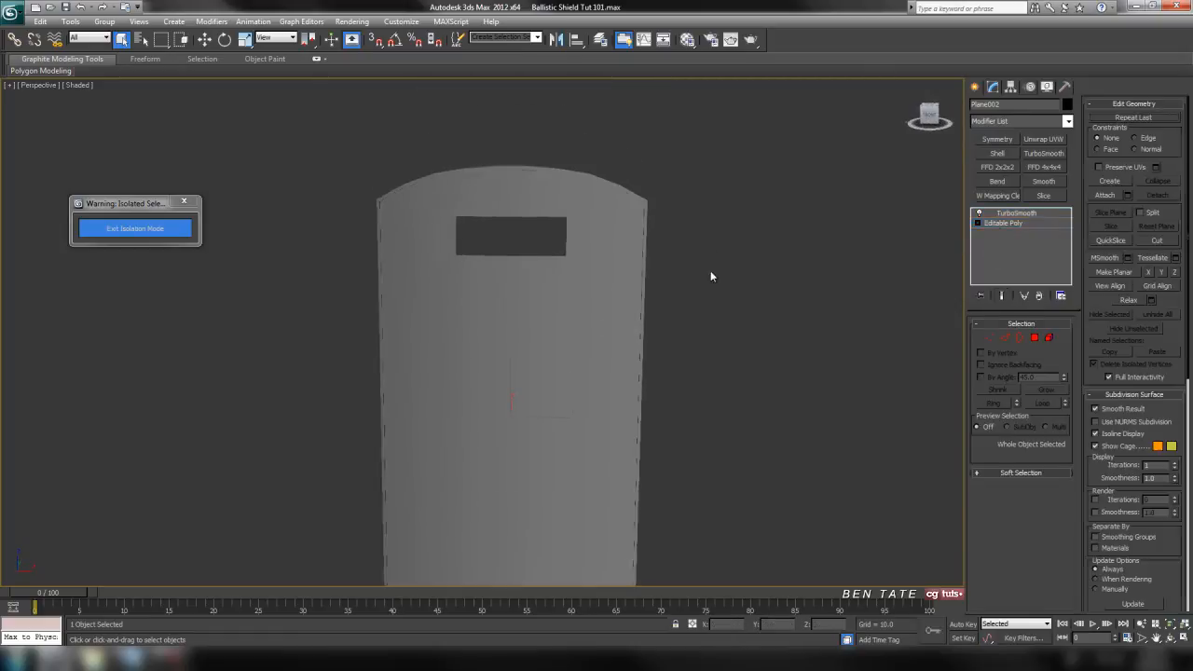
key(alt+w)
key(alt+w)
middle_drag(713, 373, 736, 278)
scroll(711, 326, down, 3)
scroll(737, 279, up, 2)
mouse_move(745, 321)
middle_down()
mouse_move(744, 65)
mouse_move(731, 247)
middle_up()
scroll(727, 267, down, 1)
middle_drag(628, 193, 639, 266)
scroll(632, 289, down, 1)
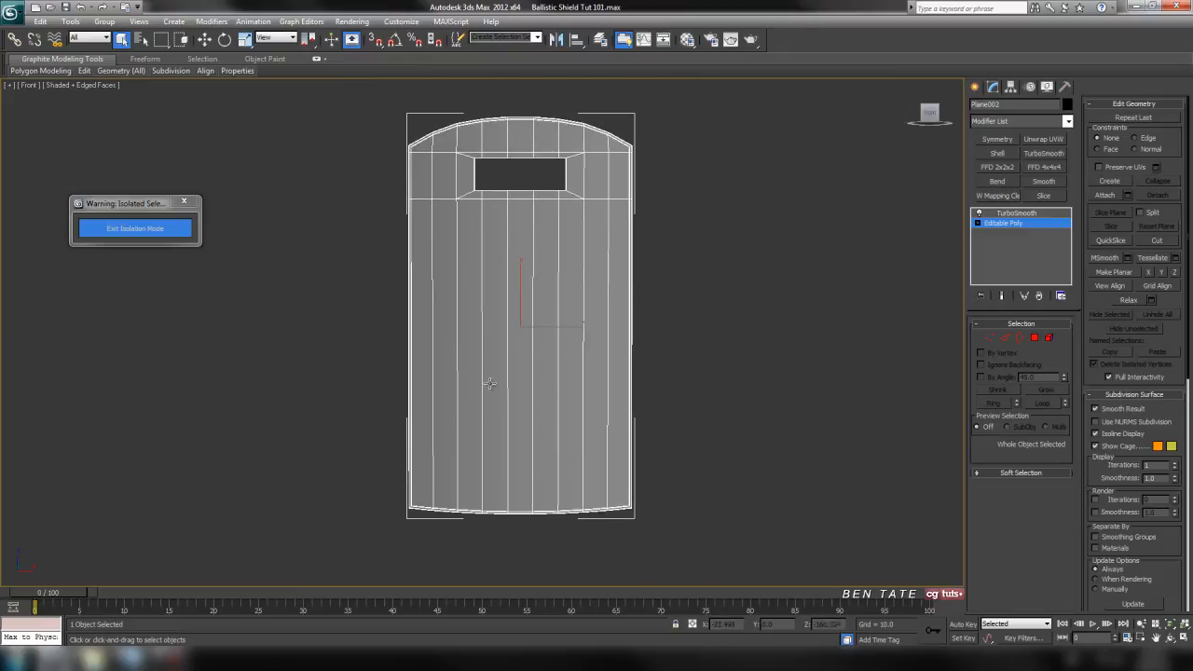
key(j)
middle_drag(753, 336, 749, 337)
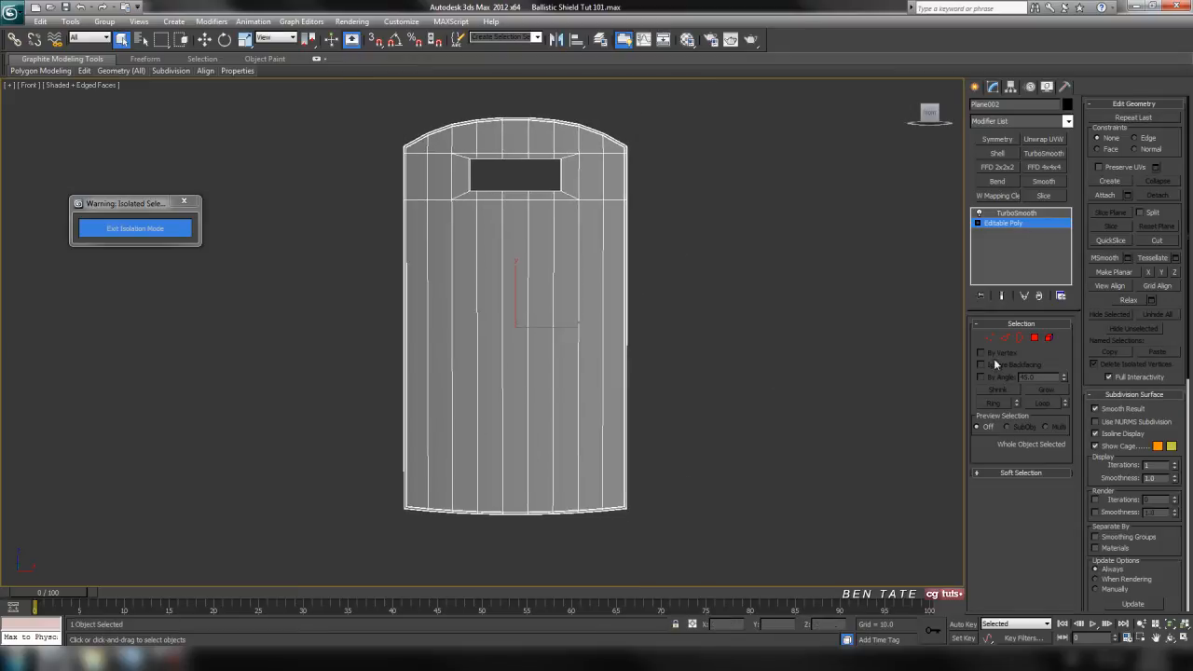
Select the long vertical edges below the viewing window and connect them with 5 segments and a pinch of 0
click(1004, 338)
drag(781, 380, 781, 381)
middle_drag(629, 281, 639, 300)
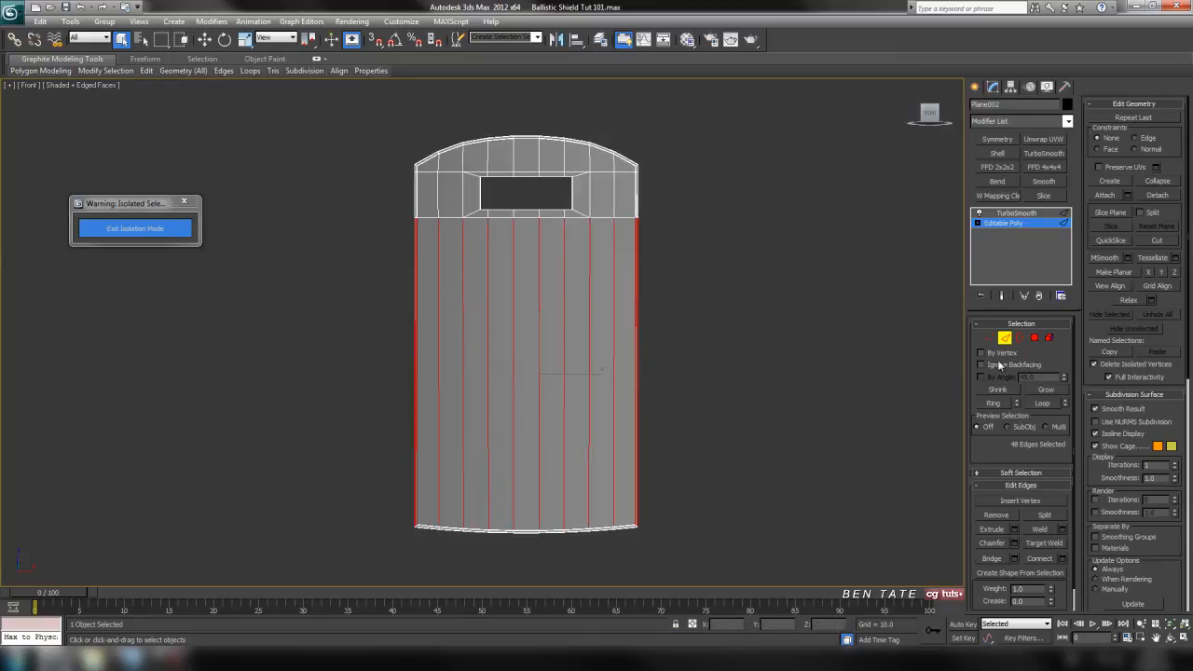
middle_drag(798, 351, 761, 365)
click(1061, 558)
right_click(850, 269)
click(852, 251)
click(852, 252)
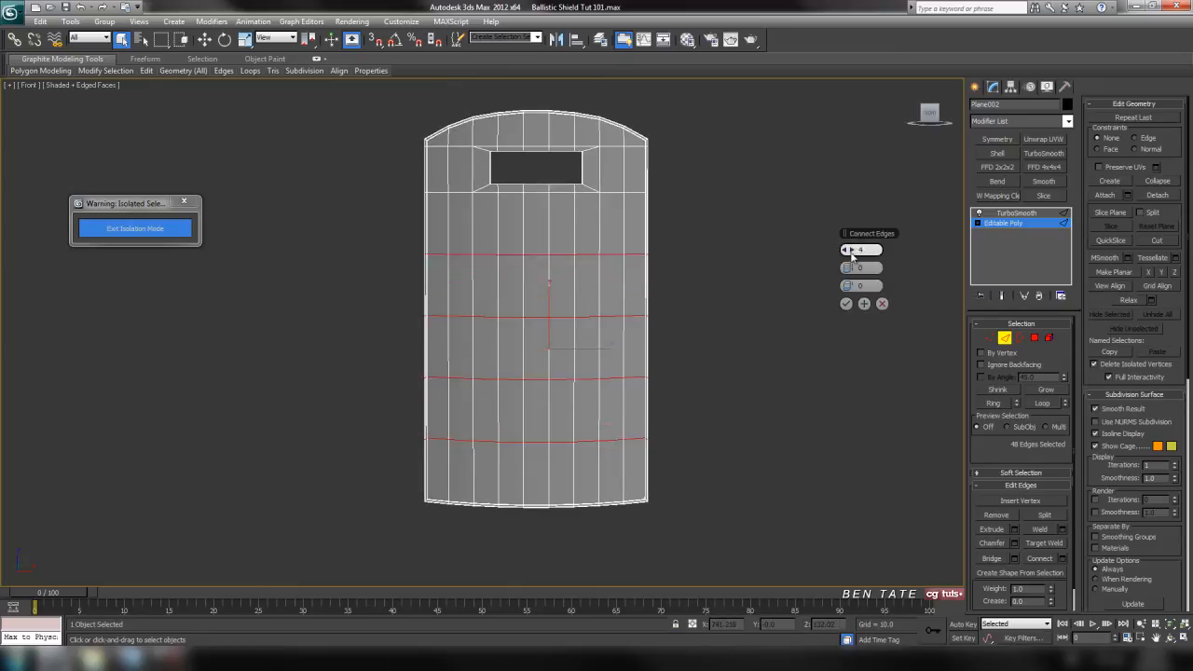
click(852, 252)
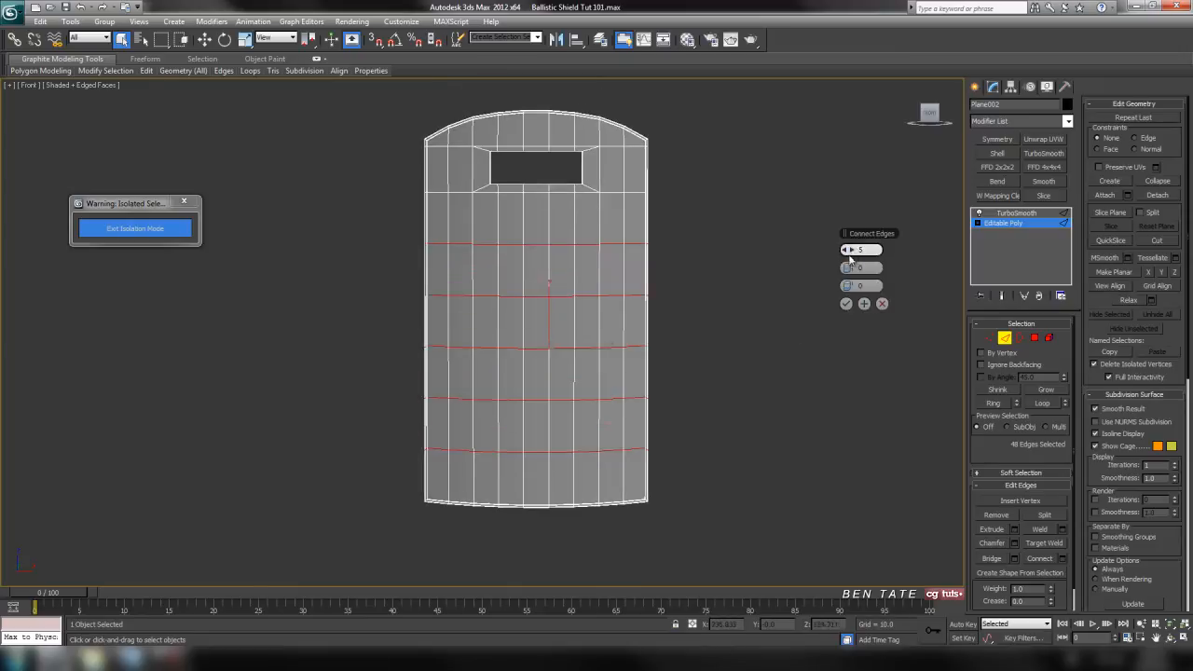
click(846, 303)
Show the smoothed end result in the maximized Perspective view and examine the shield's lower corners
middle_drag(765, 358, 695, 309)
scroll(696, 354, up, 4)
middle_drag(834, 301, 848, 297)
click(1002, 296)
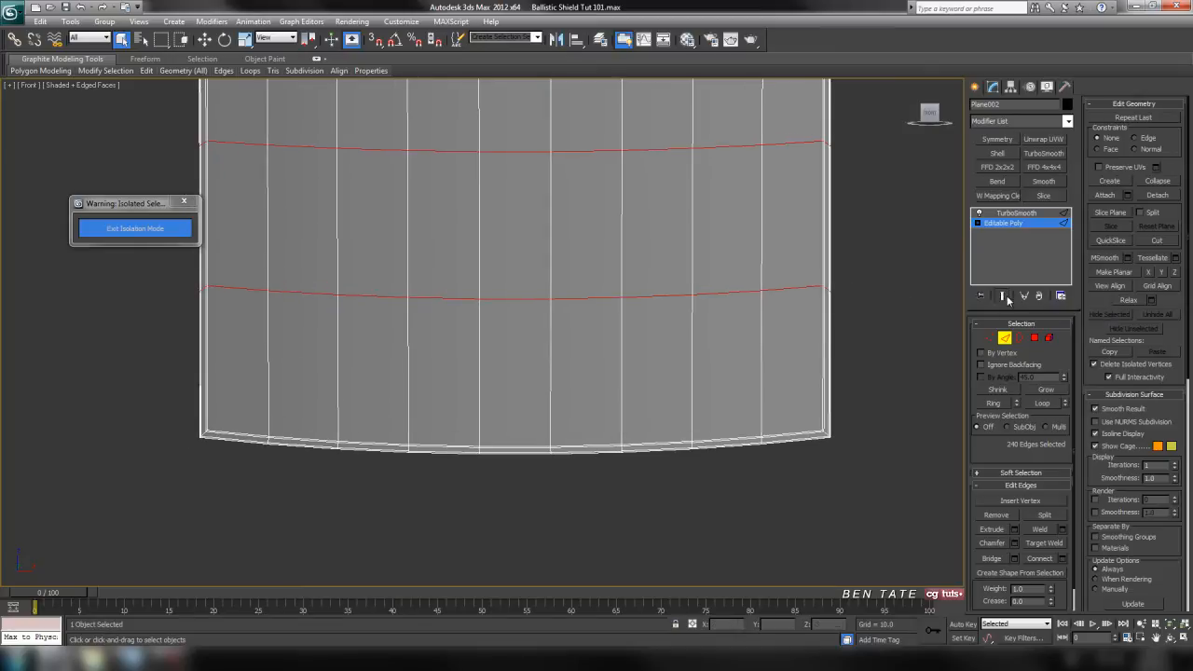
key(alt+w)
right_click(825, 480)
key(alt+w)
scroll(810, 476, up, 2)
middle_drag(787, 485, 778, 116)
scroll(596, 354, up, 4)
alt+middle_drag(583, 366, 438, 410)
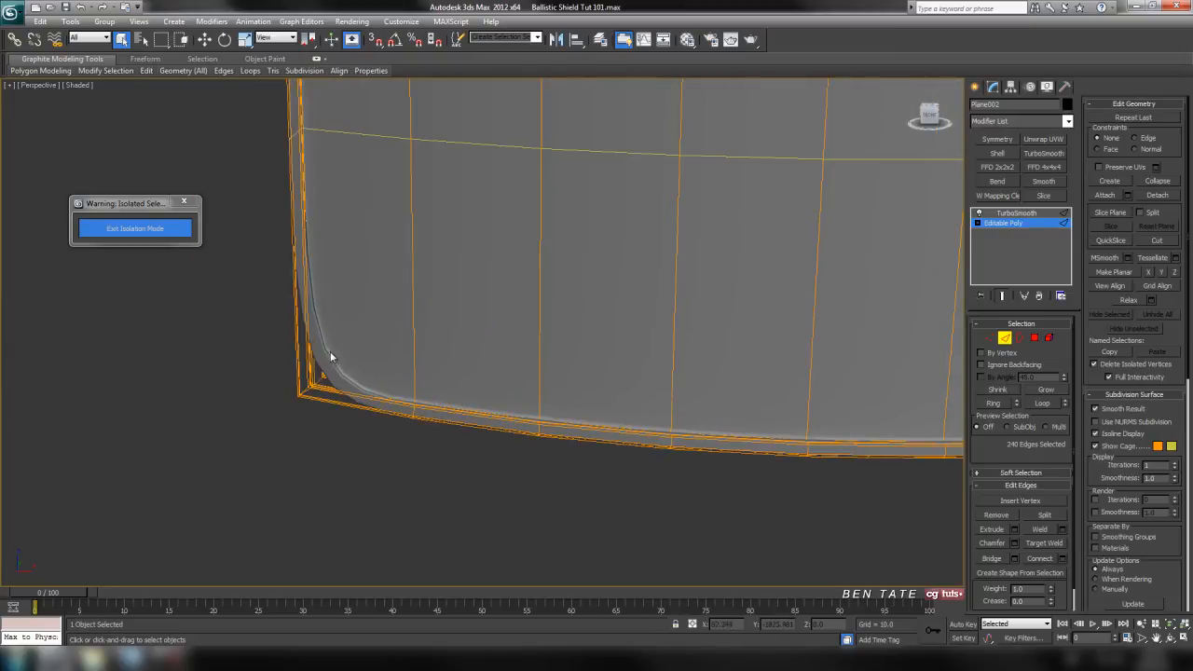
middle_drag(536, 360, 422, 352)
scroll(521, 380, down, 2)
middle_drag(611, 369, 466, 407)
middle_drag(792, 403, 709, 424)
Leave edge editing and set the TurboSmooth iterations to 3
click(1005, 337)
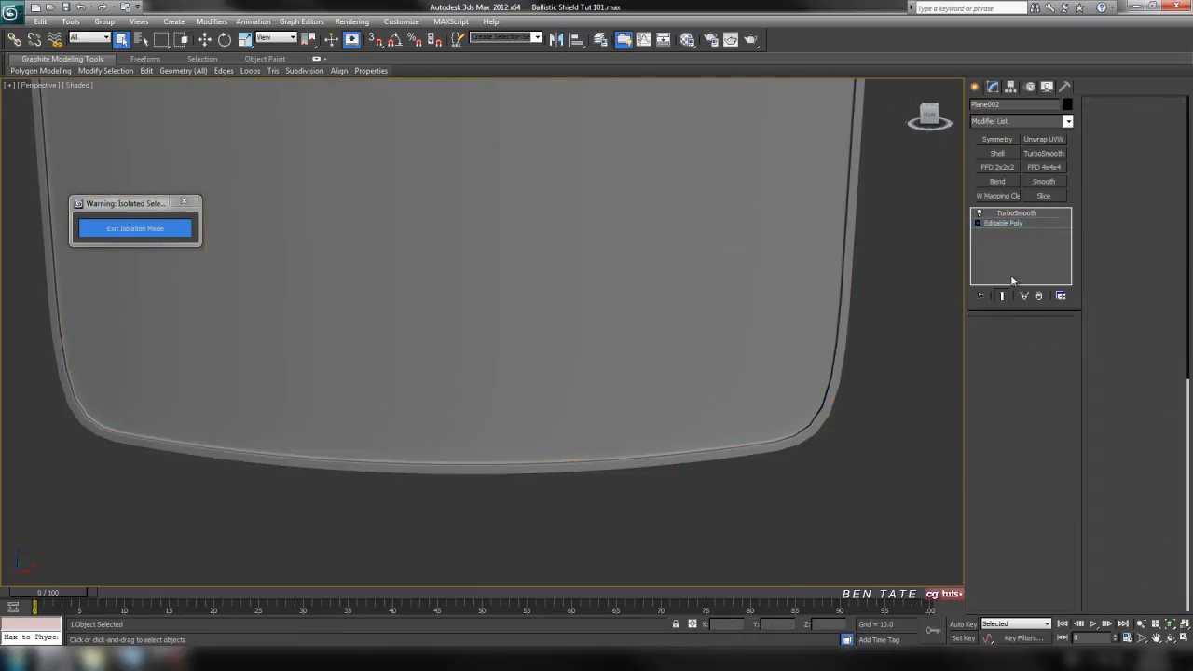
click(1017, 212)
click(1062, 342)
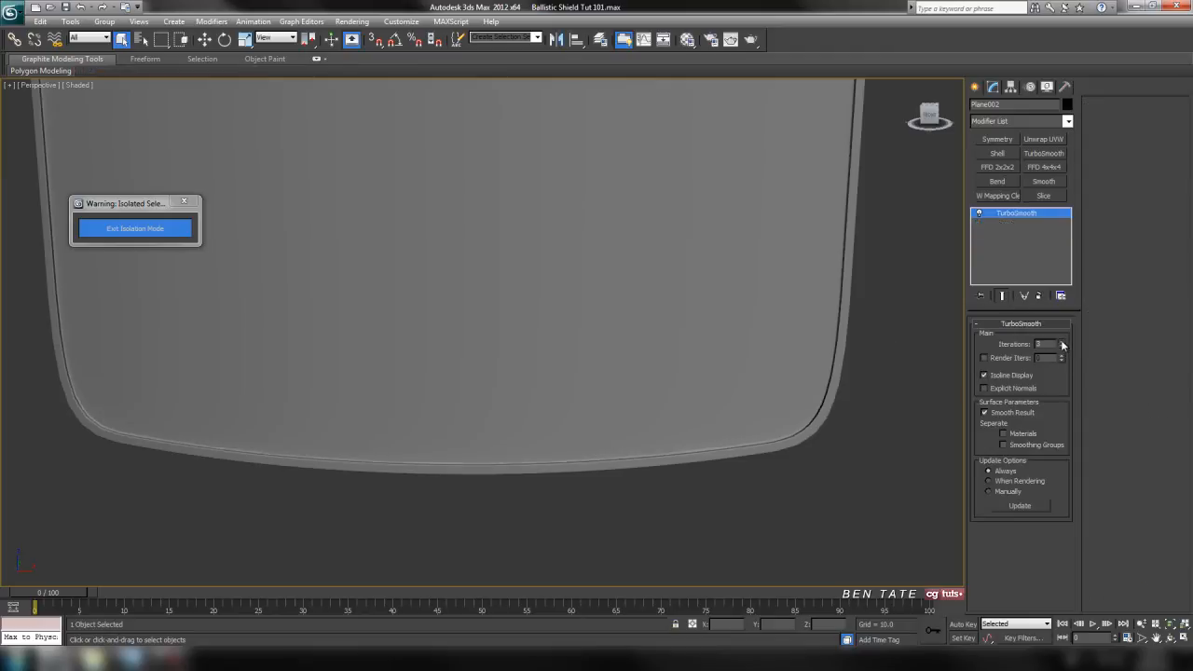
Examine the smoothed shield's lower edge, arched upper edge and viewing window opening
alt+middle_drag(780, 393, 602, 407)
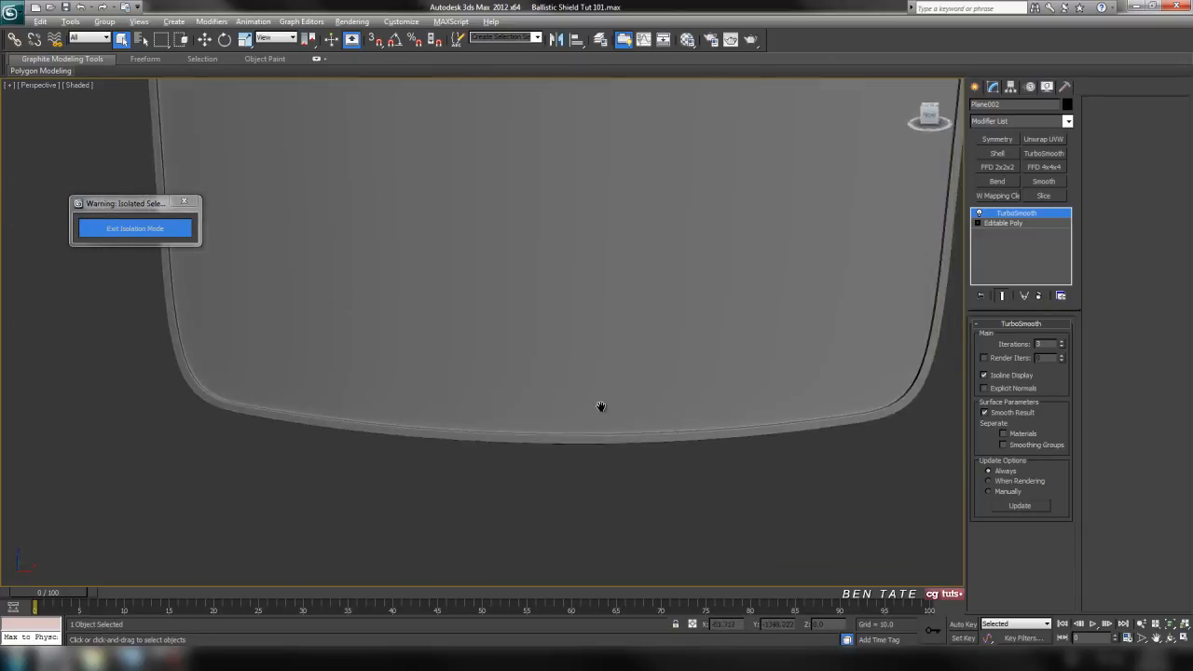
middle_drag(598, 339, 586, 436)
scroll(587, 396, down, 3)
middle_drag(587, 394, 590, 573)
middle_drag(588, 317, 730, 368)
alt+middle_drag(818, 343, 808, 497)
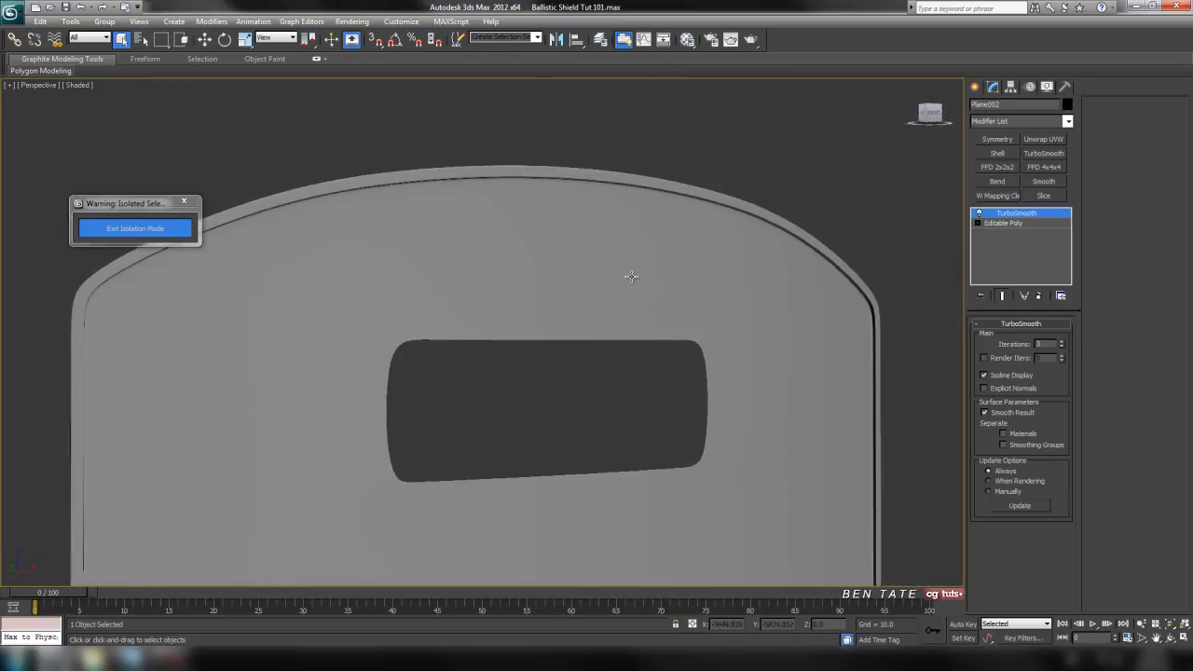
middle_drag(633, 283, 689, 359)
scroll(721, 398, down, 5)
middle_drag(721, 399, 725, 224)
scroll(724, 229, down, 2)
middle_drag(720, 341, 715, 273)
scroll(702, 334, up, 5)
middle_drag(699, 337, 699, 248)
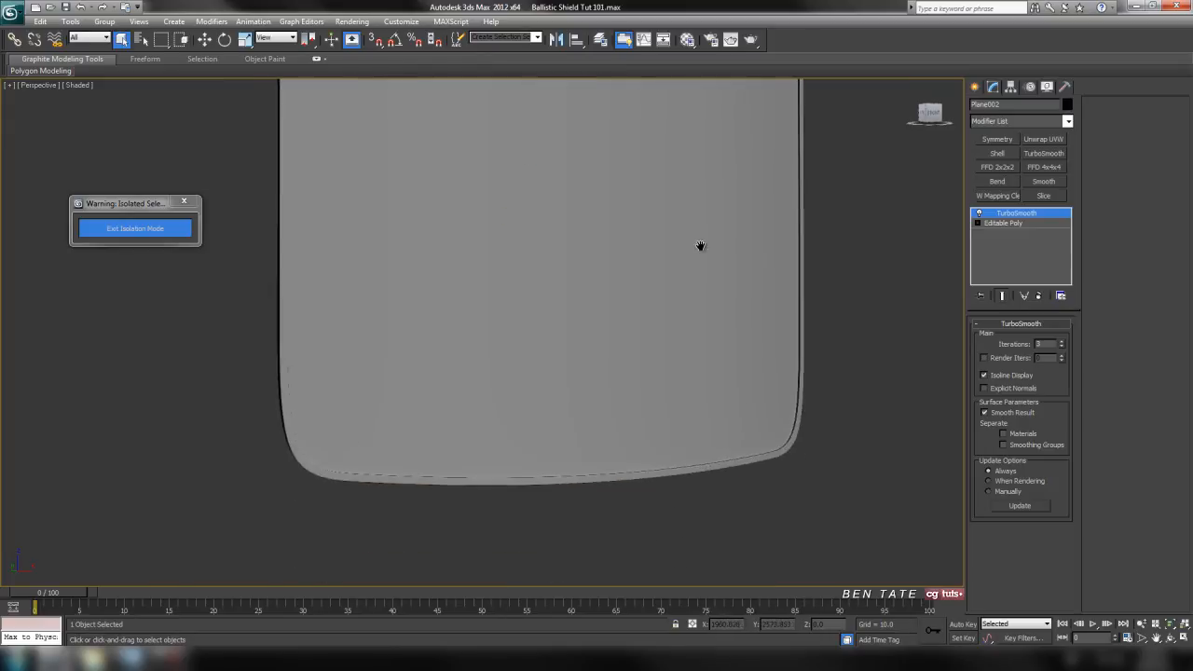
Show the edged faces and turn off TurboSmooth's Isoline Display to inspect the full subdivided mesh
key(F4)
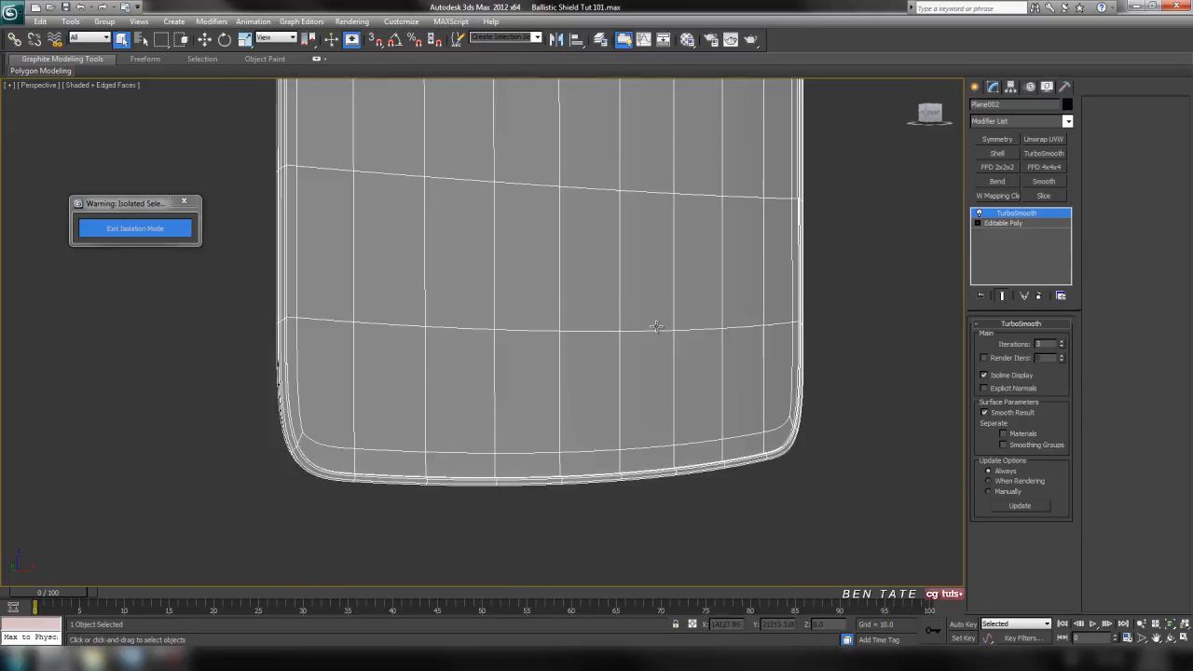
click(984, 375)
middle_drag(729, 271, 727, 338)
alt+middle_drag(633, 350, 615, 372)
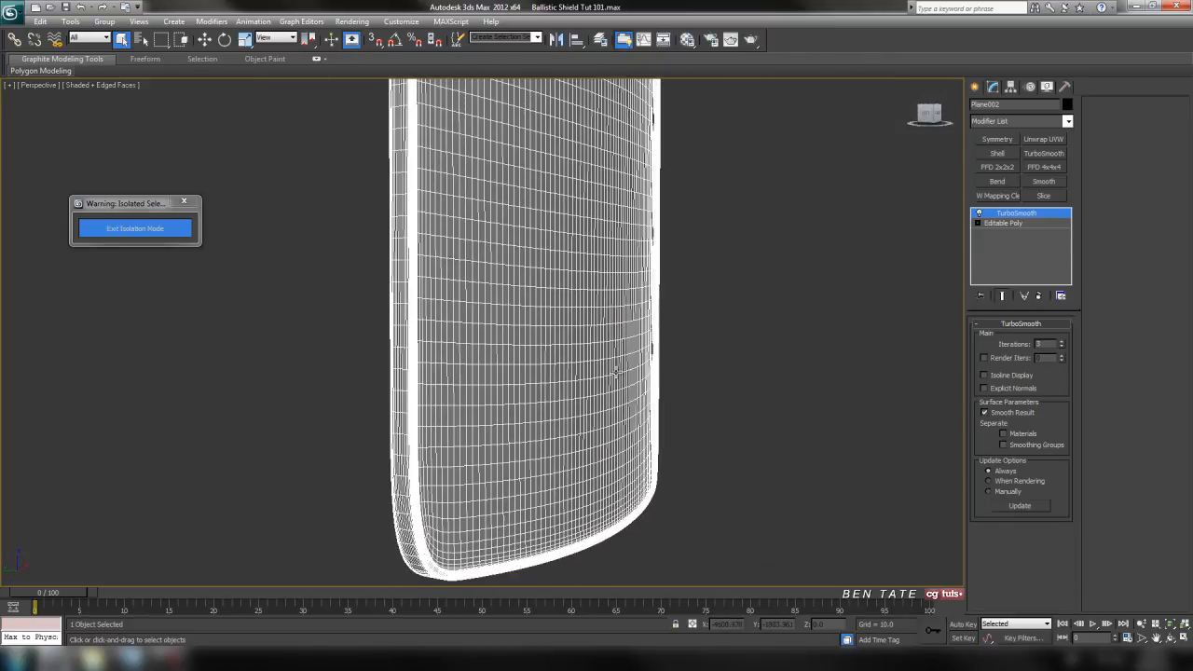
alt+middle_drag(731, 322, 589, 319)
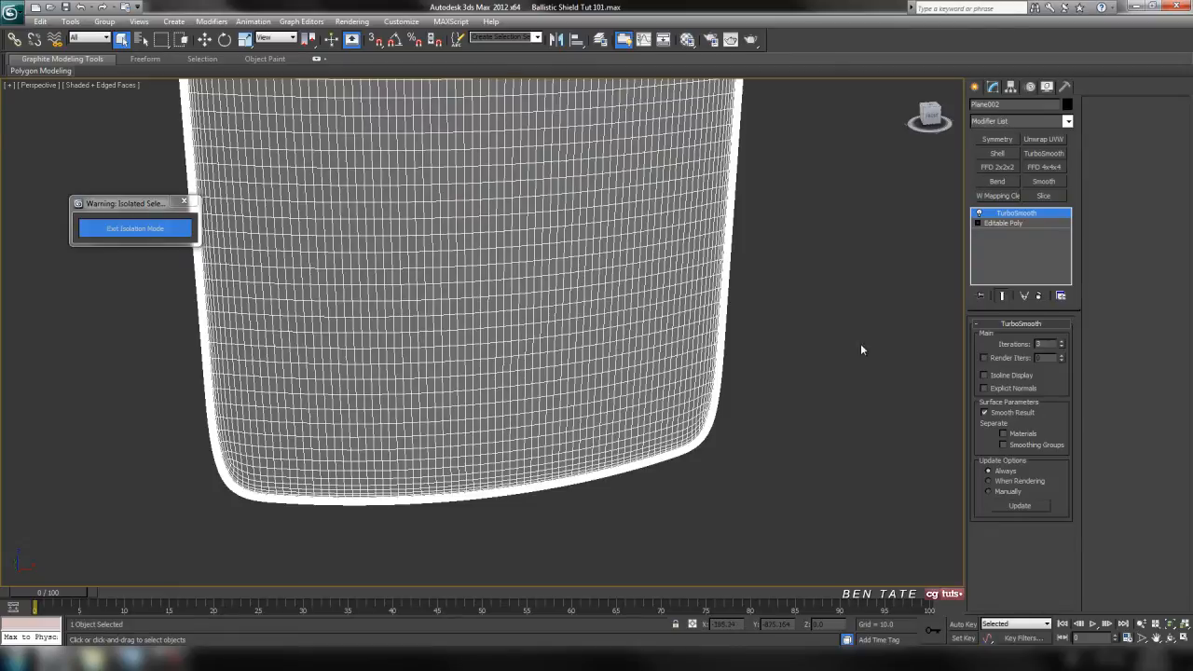
Turn TurboSmooth's Isoline Display back on and examine the shield's smoothed lower corners
middle_drag(684, 343, 697, 352)
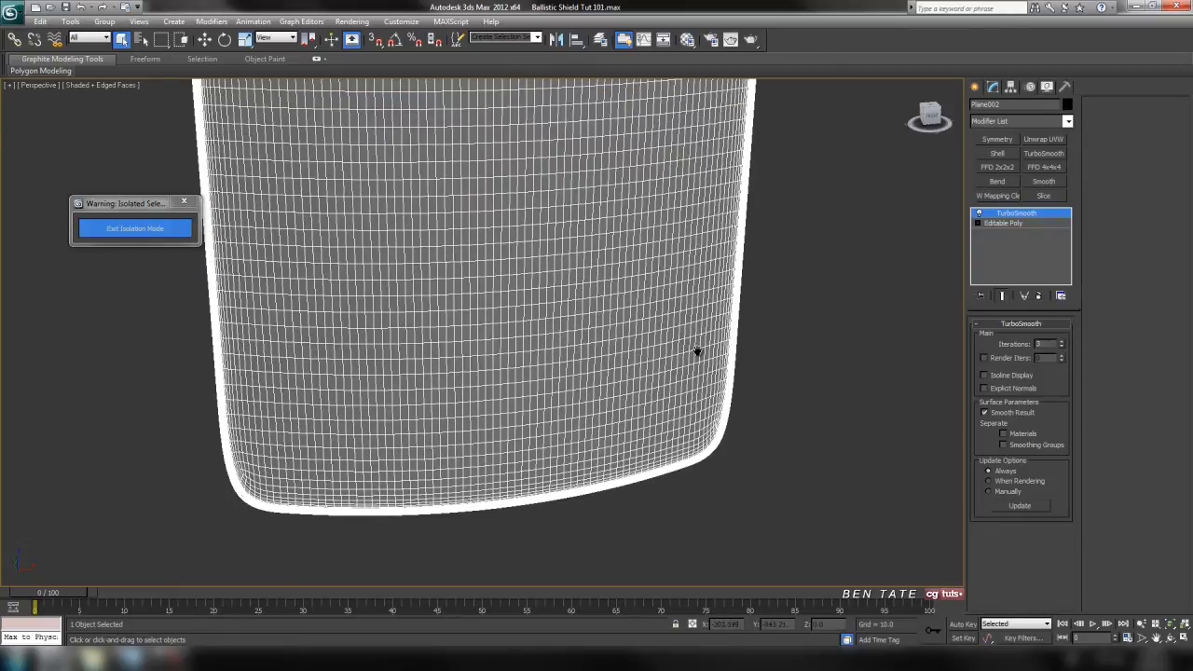
click(986, 376)
middle_drag(615, 501, 751, 336)
scroll(634, 422, up, 4)
alt+middle_drag(424, 408, 487, 370)
scroll(475, 367, down, 5)
alt+middle_drag(601, 391, 721, 318)
Deselect the shield and switch to the maximized Front view
click(674, 273)
key(alt+w)
right_click(754, 186)
key(alt+w)
scroll(679, 233, down, 6)
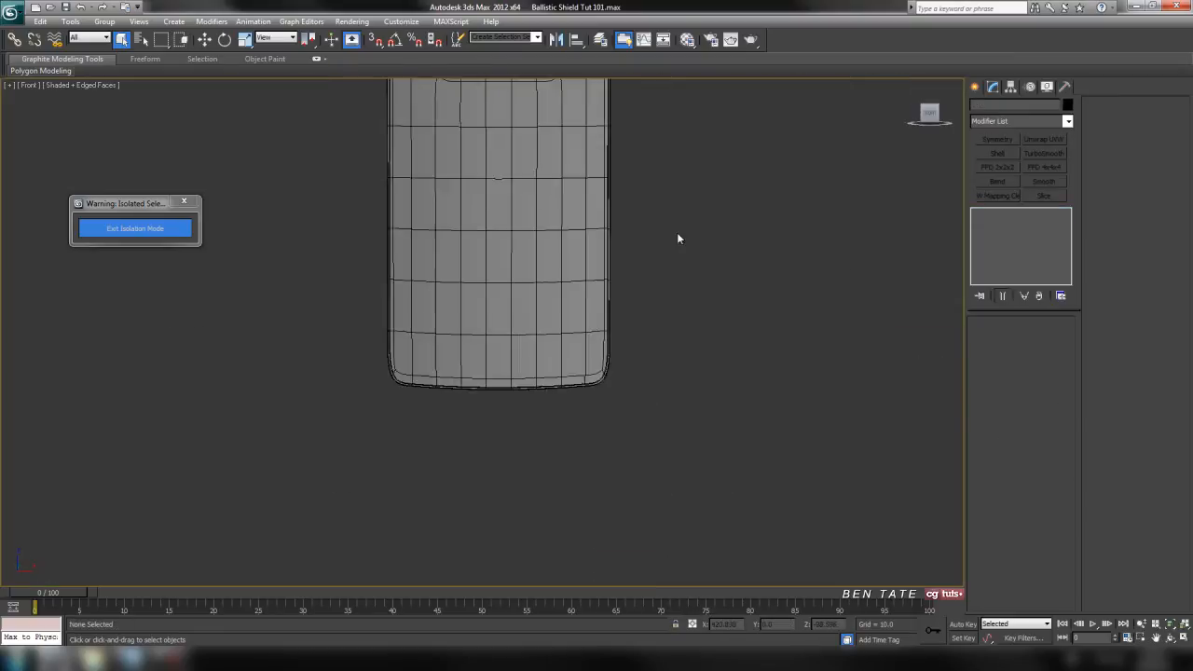
Exit Isolation Mode to bring back the reference image and frame the whole shield
scroll(628, 274, up, 5)
key(F3)
mouse_move(706, 272)
middle_down()
mouse_move(675, 256)
mouse_move(728, 242)
middle_up()
key(F3)
scroll(729, 243, down, 3)
click(169, 233)
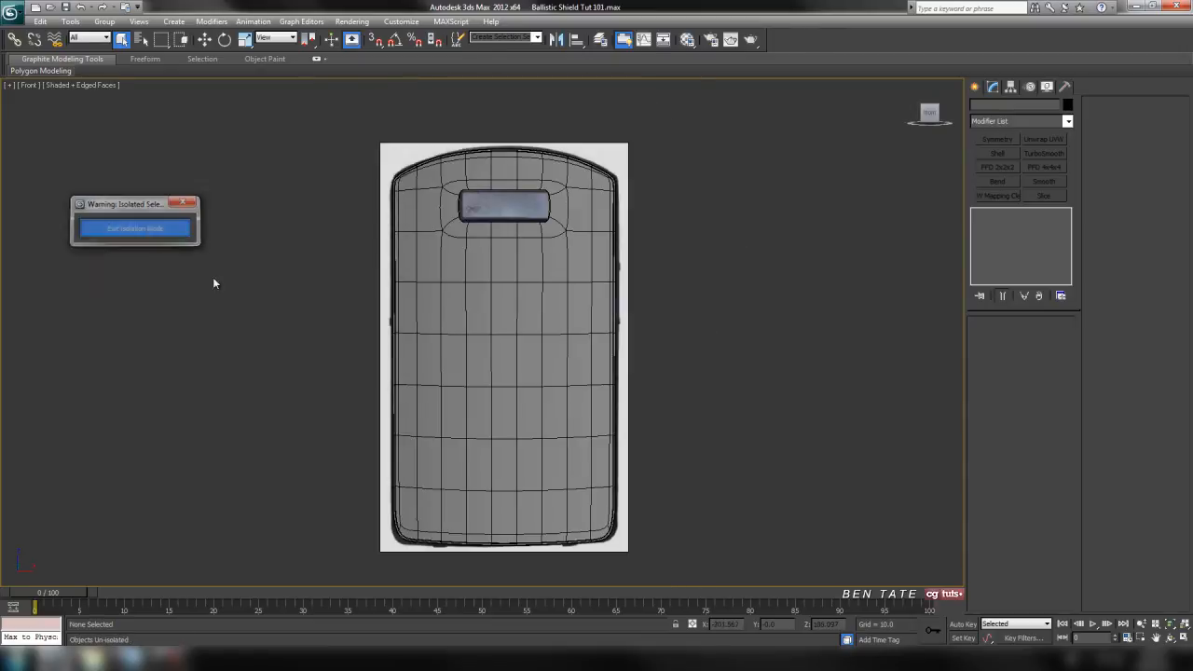
scroll(678, 314, up, 1)
middle_drag(678, 314, 697, 321)
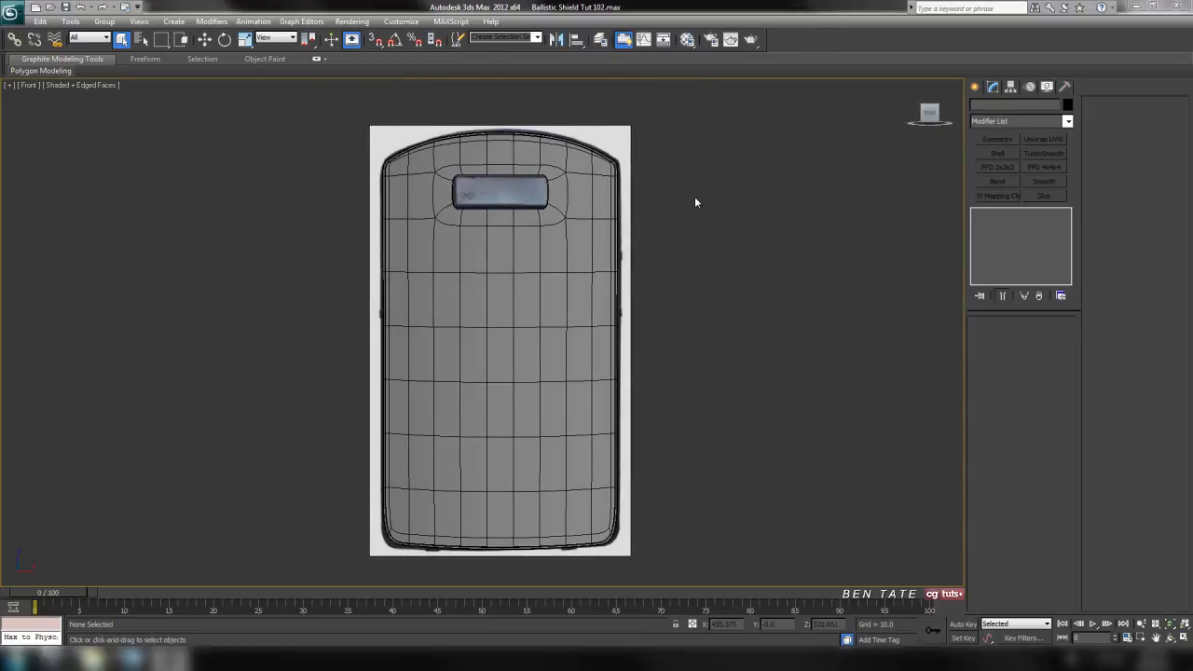
Select the shield and examine its viewing window opening against the reference image
middle_drag(695, 199, 666, 373)
scroll(721, 208, up, 5)
scroll(712, 186, down, 2)
click(668, 372)
scroll(672, 363, up, 3)
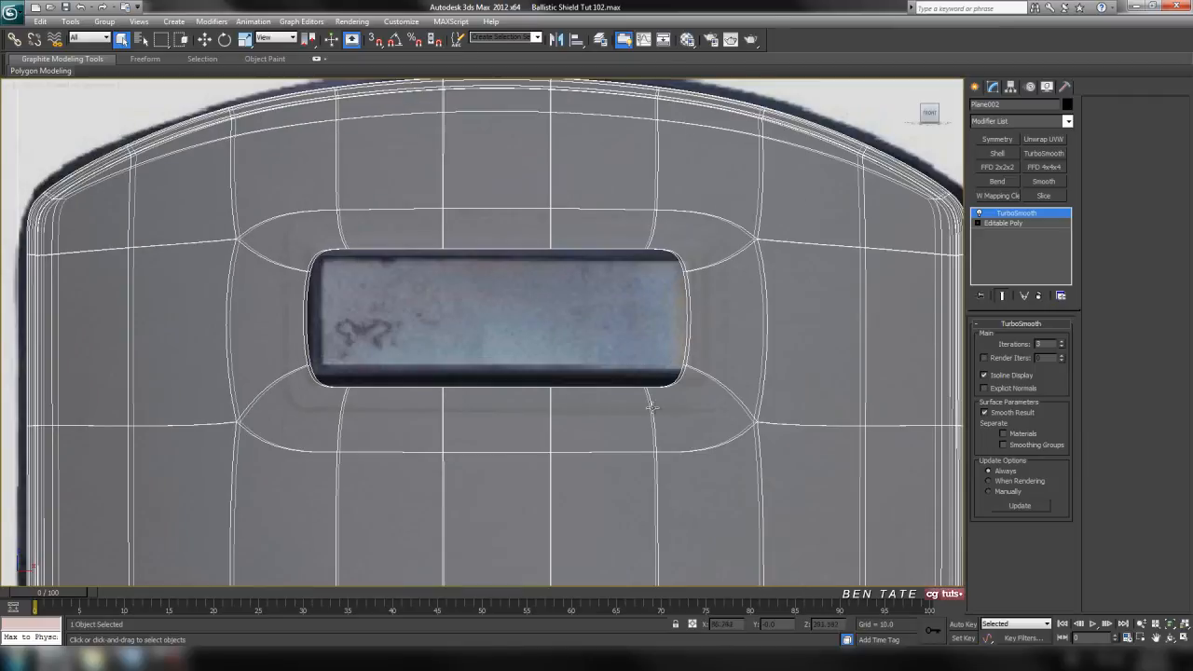
middle_drag(704, 351, 683, 358)
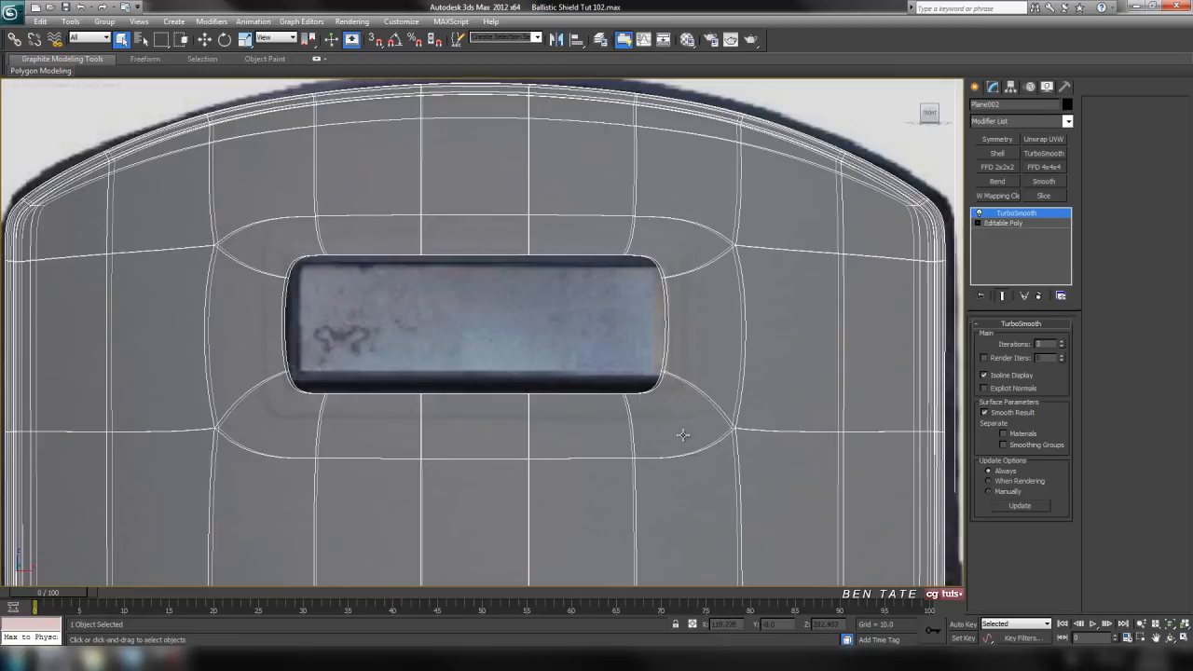
middle_drag(684, 434, 673, 431)
middle_drag(457, 287, 467, 313)
scroll(526, 400, up, 2)
middle_drag(557, 402, 575, 392)
middle_drag(533, 355, 645, 366)
Create a box over the viewing window, about 112.4 long, 248.2 wide and 27.7 high
click(974, 87)
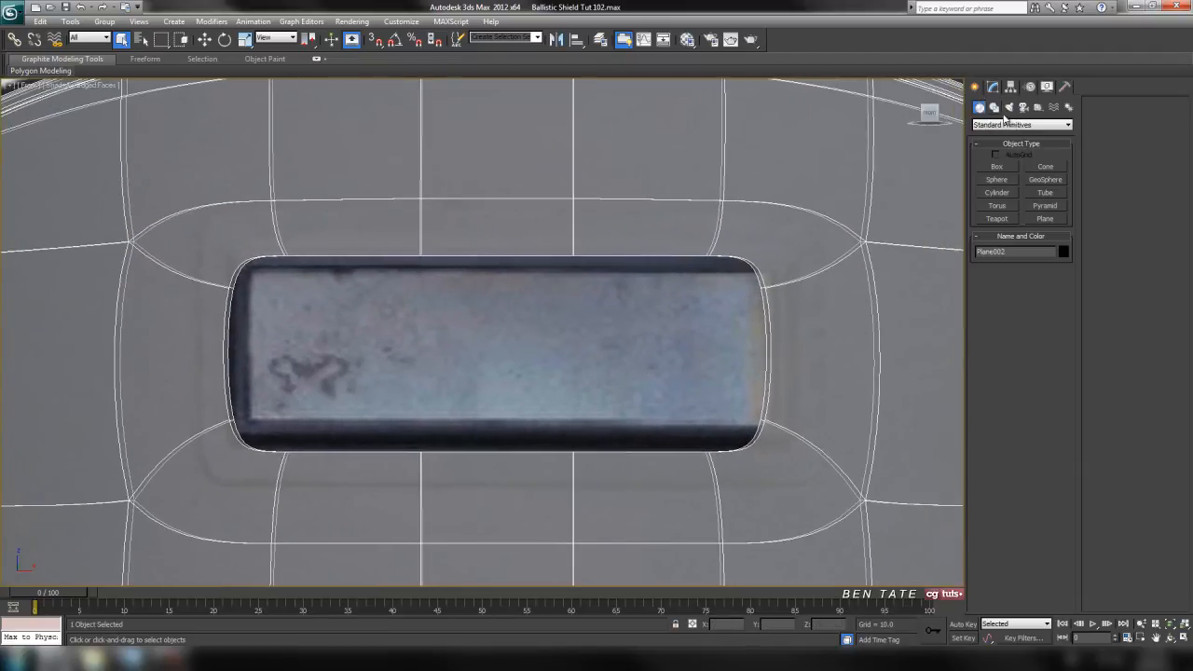
click(999, 168)
middle_drag(579, 339, 568, 338)
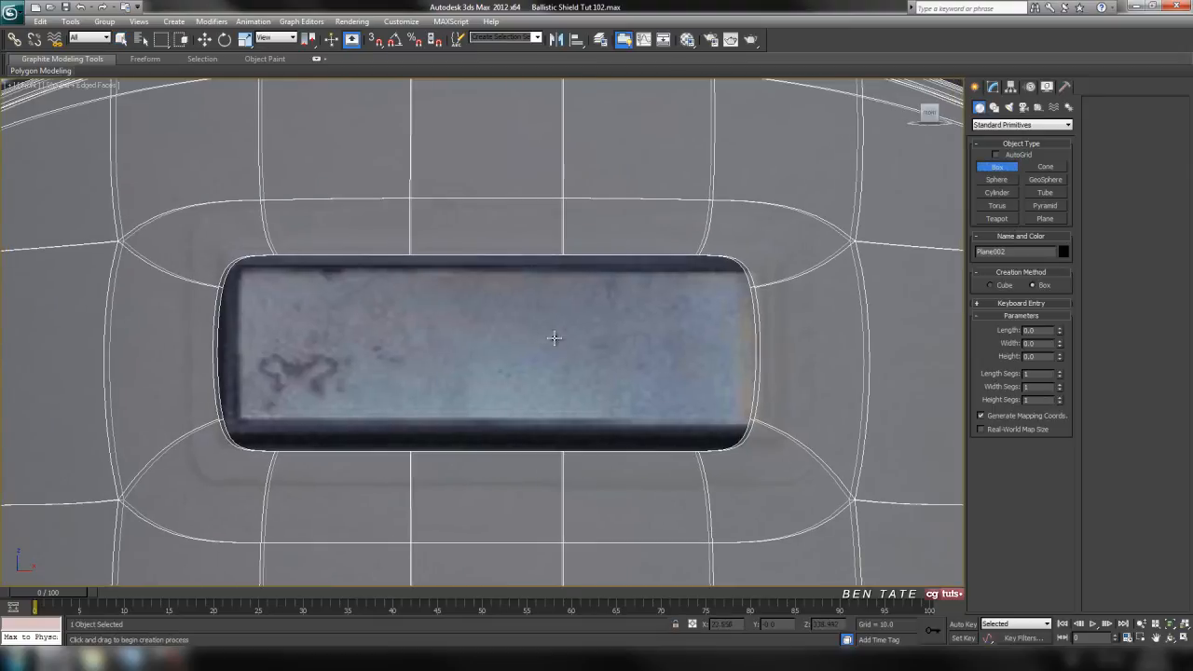
drag(184, 206, 813, 493)
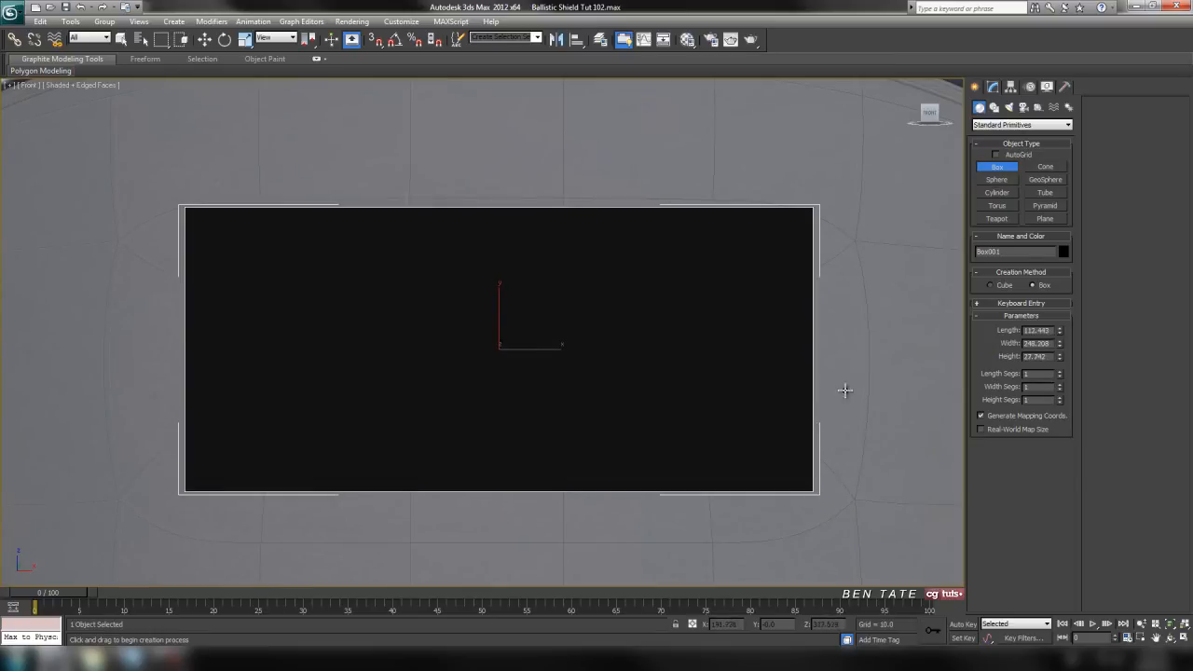
middle_drag(845, 390, 829, 383)
Apply the 02 - Default material to the box and make it see-through
key(m)
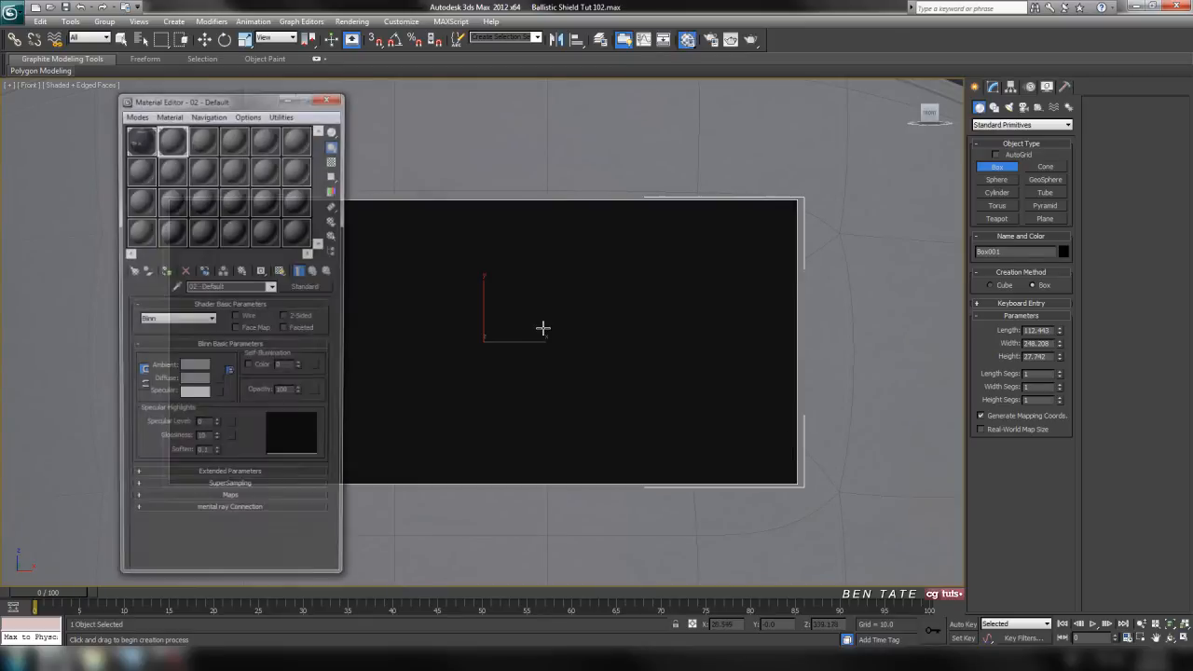
click(166, 270)
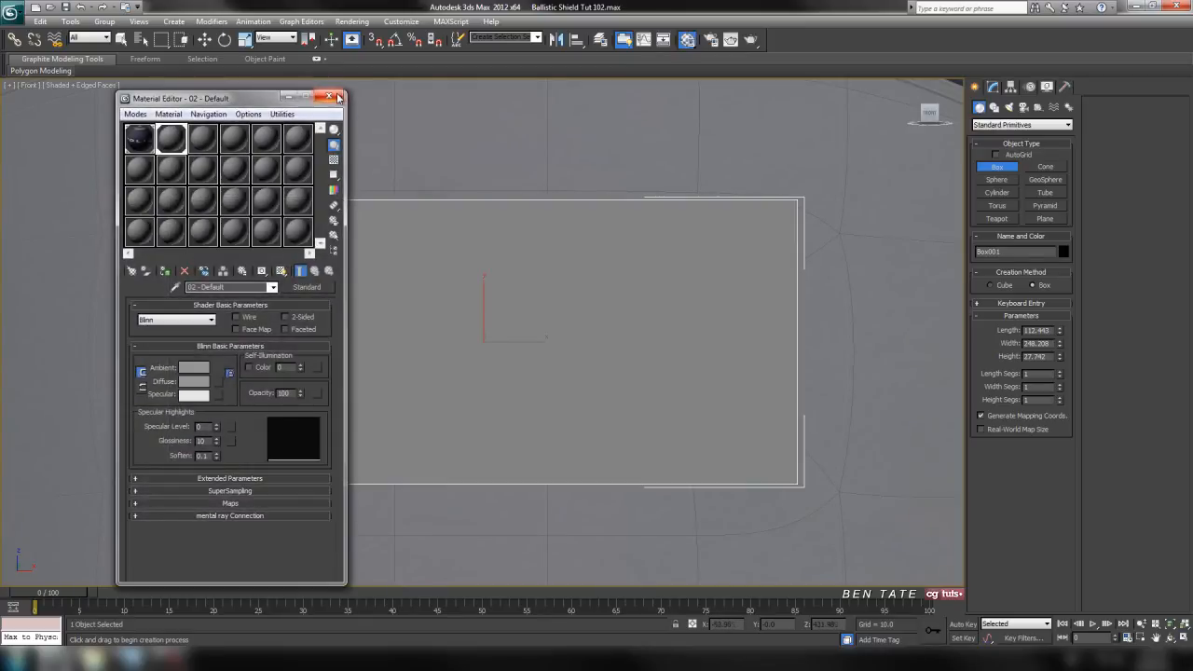
click(328, 97)
middle_drag(572, 322, 587, 322)
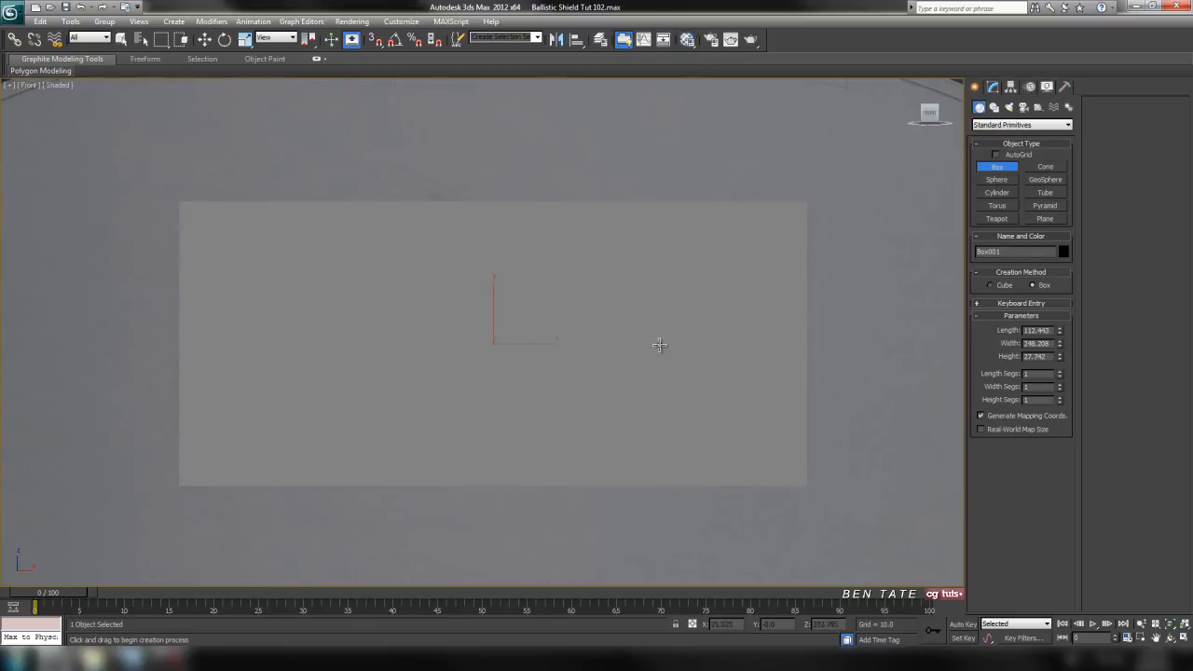
middle_drag(655, 348, 671, 329)
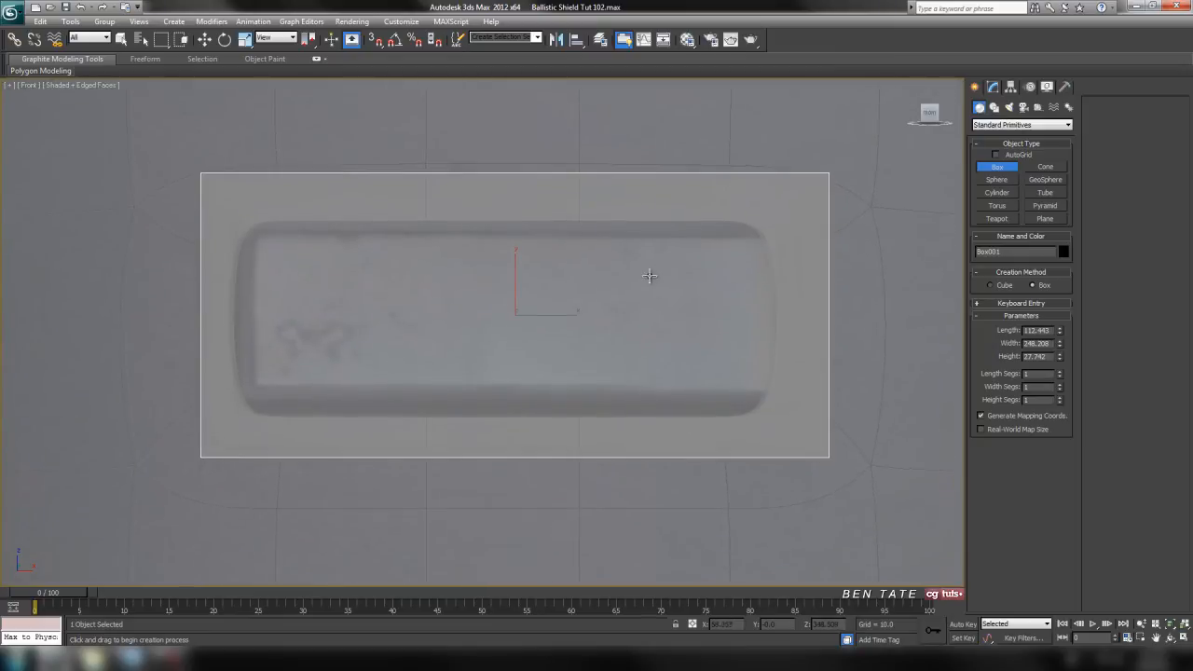
Centre the box horizontally by setting its absolute world X position to 0
right_click(204, 39)
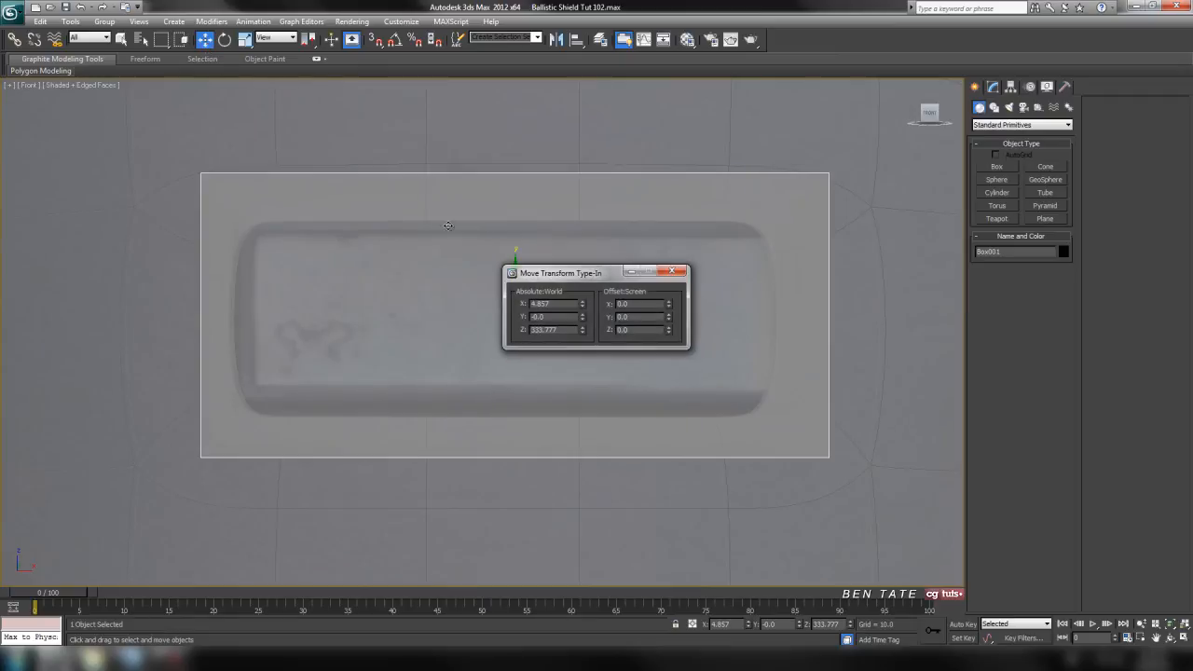
right_click(584, 304)
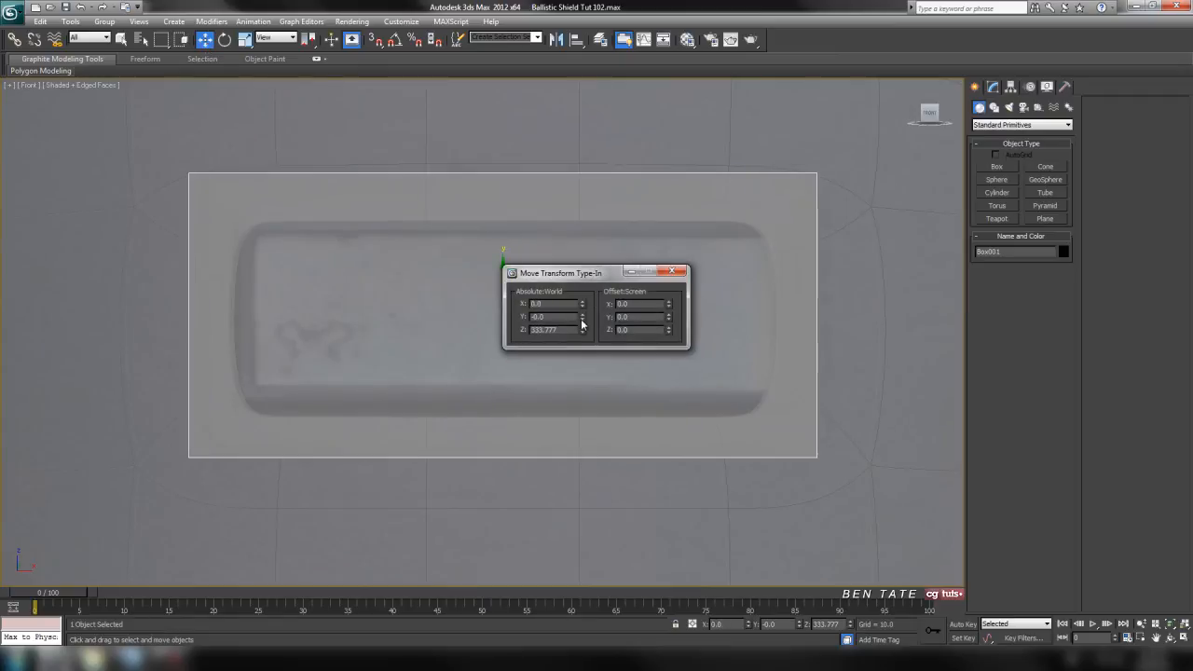
click(672, 271)
In the maximized Top view, move the box along Y to about 21 so it overlaps the shield's thickness
middle_drag(726, 263, 719, 224)
key(alt+w)
right_click(316, 205)
key(alt+w)
middle_drag(493, 335, 482, 306)
scroll(482, 306, up, 3)
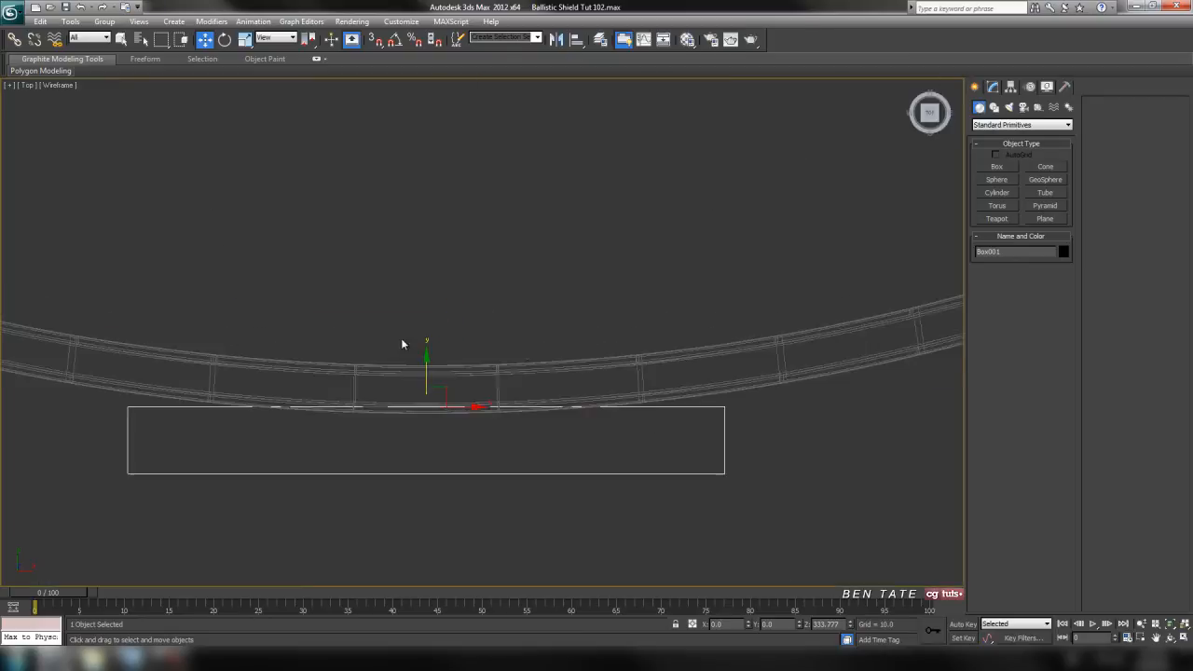
middle_drag(401, 343, 473, 303)
scroll(475, 304, down, 1)
drag(494, 328, 501, 281)
scroll(494, 291, up, 2)
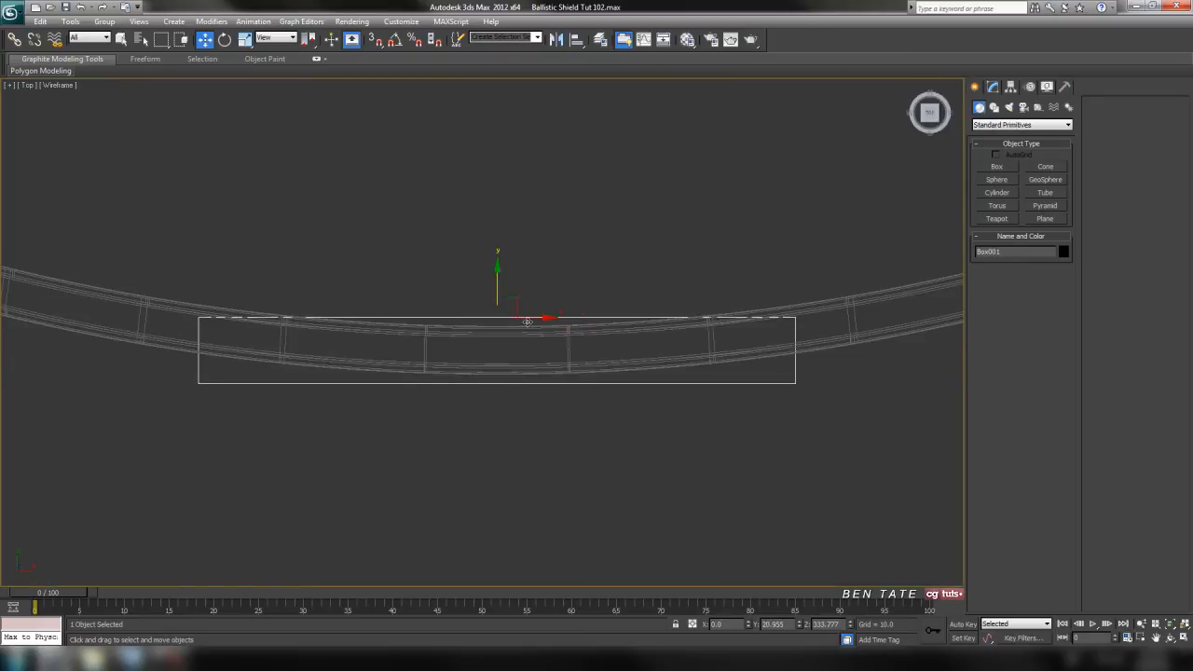
scroll(533, 325, up, 2)
middle_drag(533, 324, 532, 284)
Set the box's width segments to 6 and compare them with the window in the maximized Front view
key(alt+w)
right_click(626, 181)
key(alt+w)
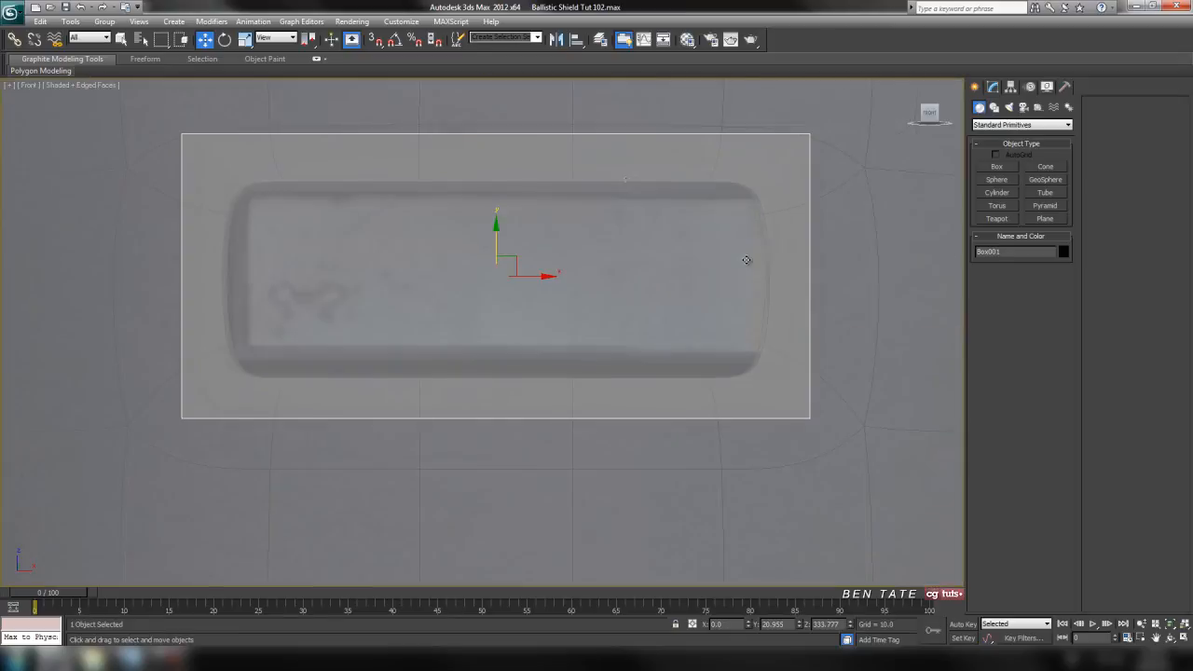
click(992, 87)
click(1060, 394)
click(1060, 394)
click(1060, 394)
click(1060, 394)
click(1061, 394)
click(1060, 392)
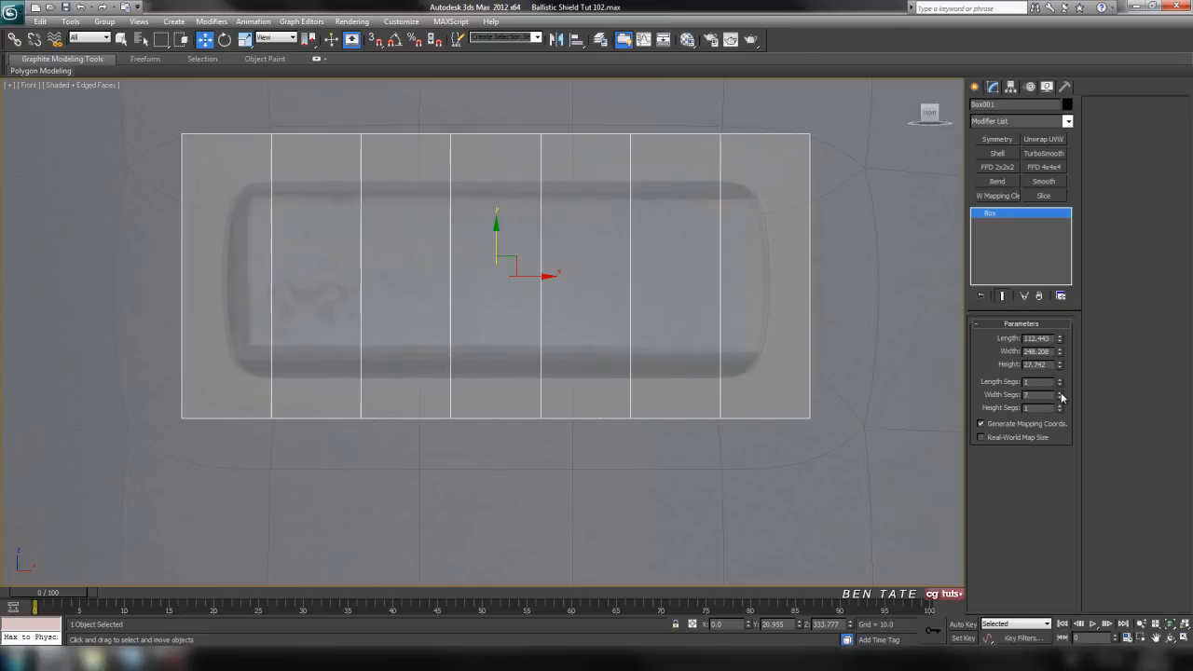
click(1060, 397)
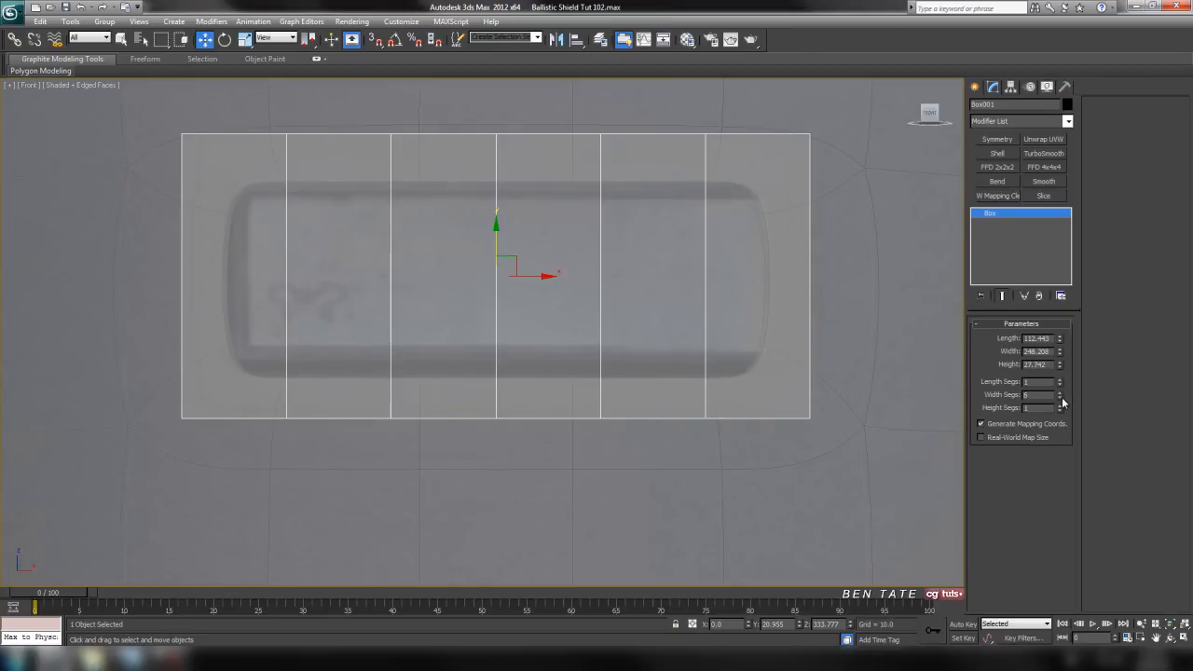
scroll(675, 372, down, 5)
scroll(676, 371, up, 5)
scroll(671, 372, up, 2)
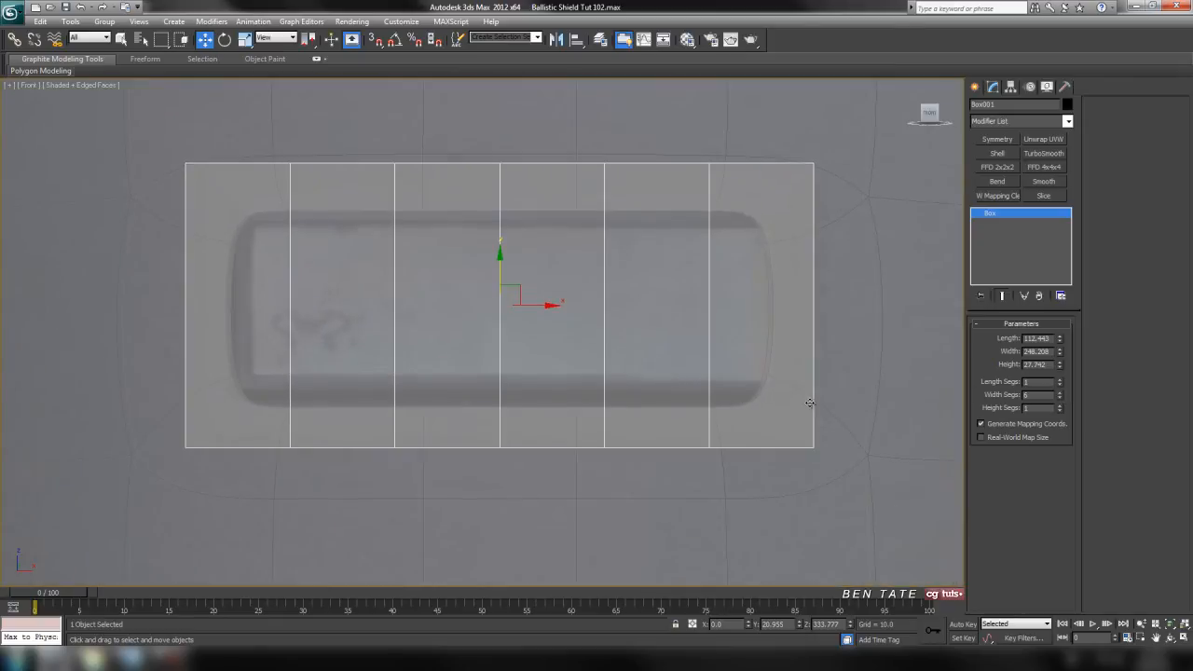
scroll(719, 367, down, 2)
middle_drag(726, 378, 742, 348)
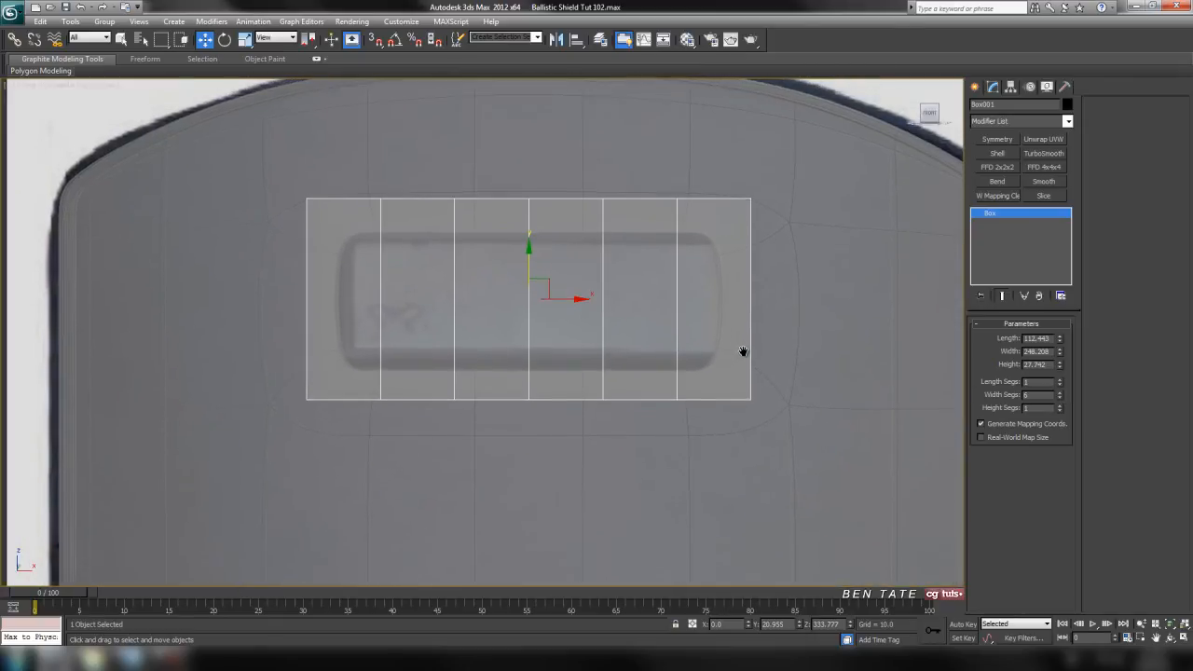
Set the box's length to 113, width to 250 and height to 25 while checking it in the Top view
key(alt+w)
key(alt+w)
scroll(608, 293, down, 2)
middle_drag(610, 292, 711, 279)
middle_drag(878, 332, 859, 342)
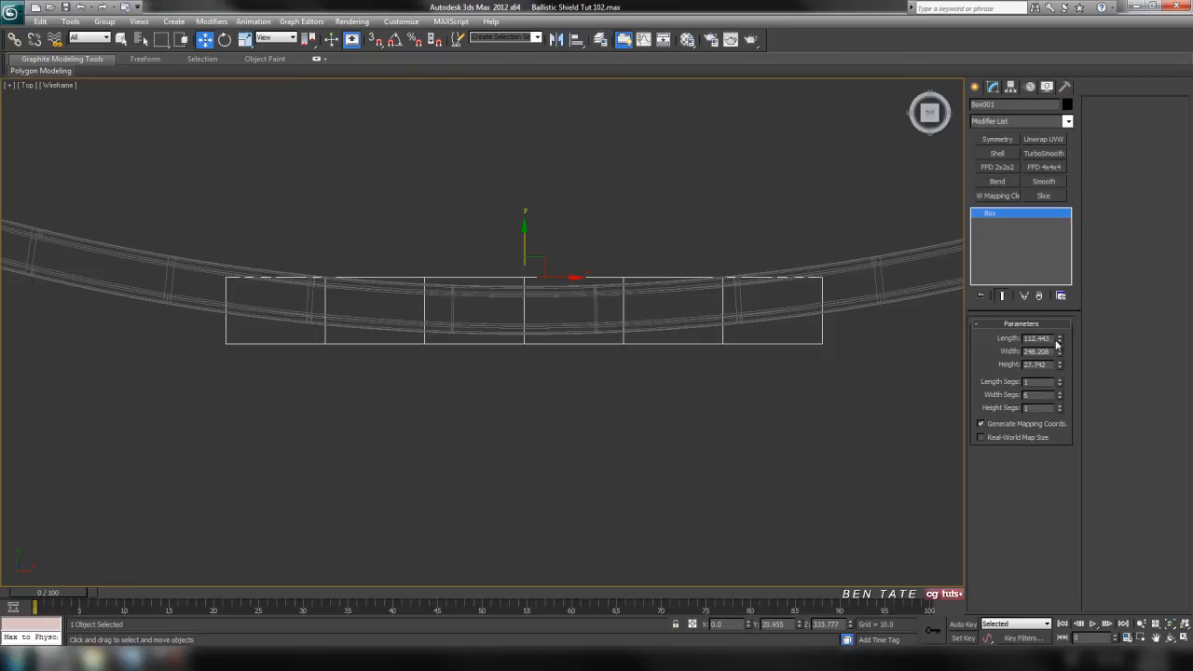
drag(1051, 338, 980, 339)
text(113)
key(Tab)
text(250)
key(Tab)
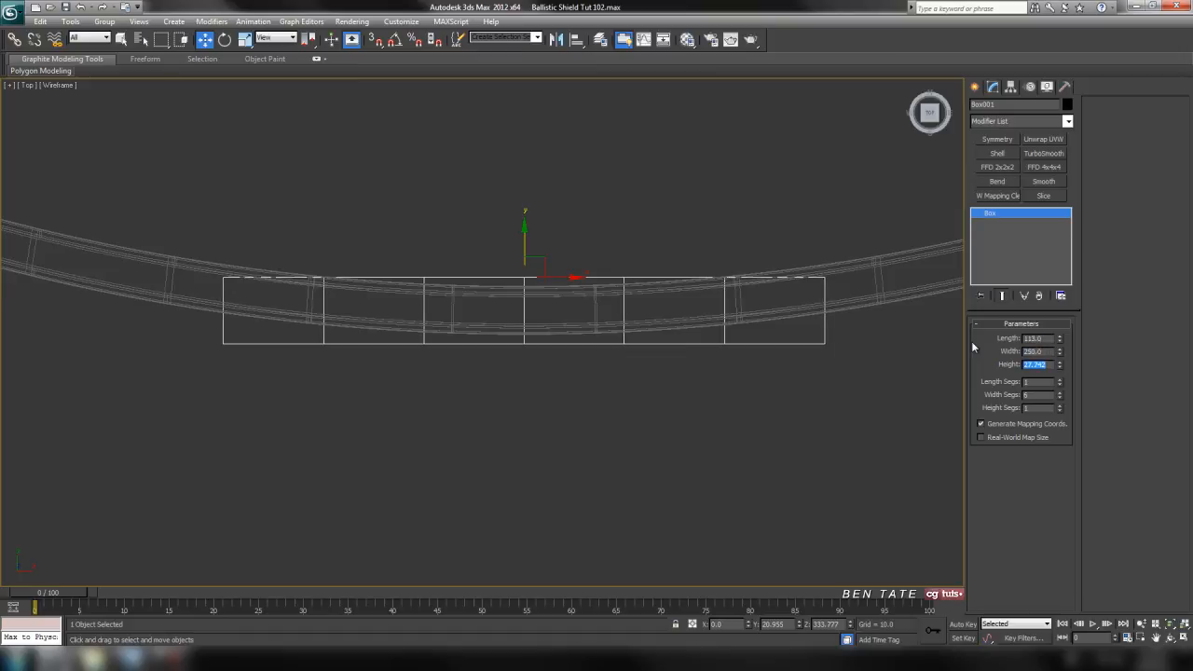
text(25)
key(Return)
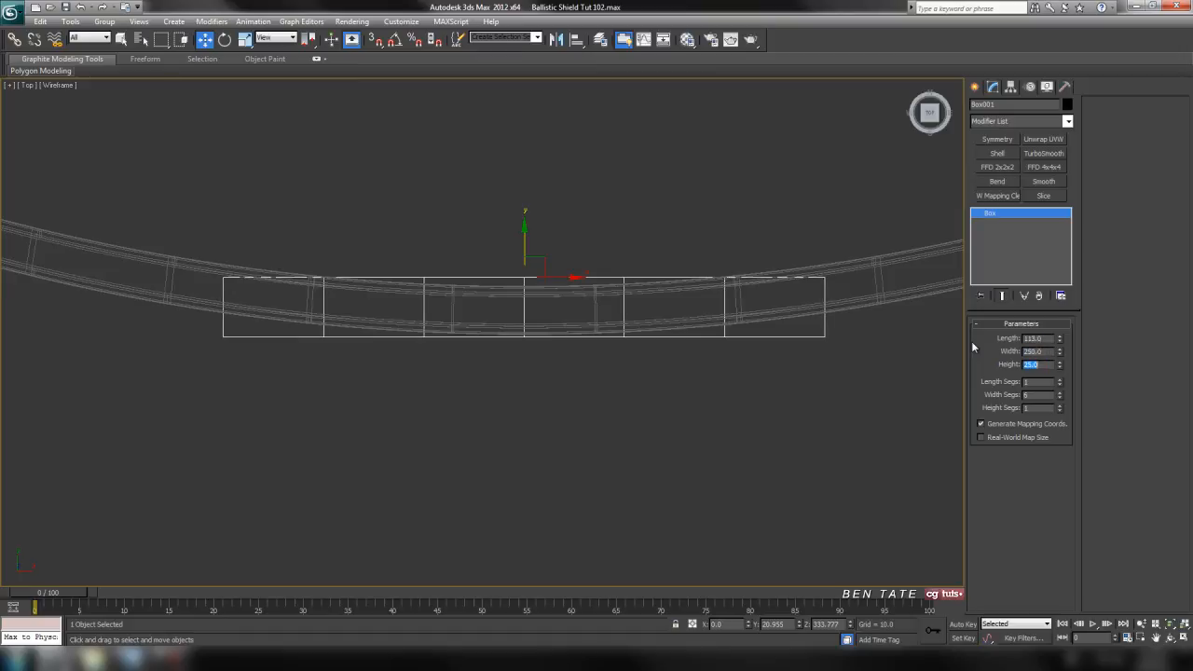
Nudge the box along Y to about 19.25 so it sits evenly across the shield's thickness
scroll(687, 320, up, 3)
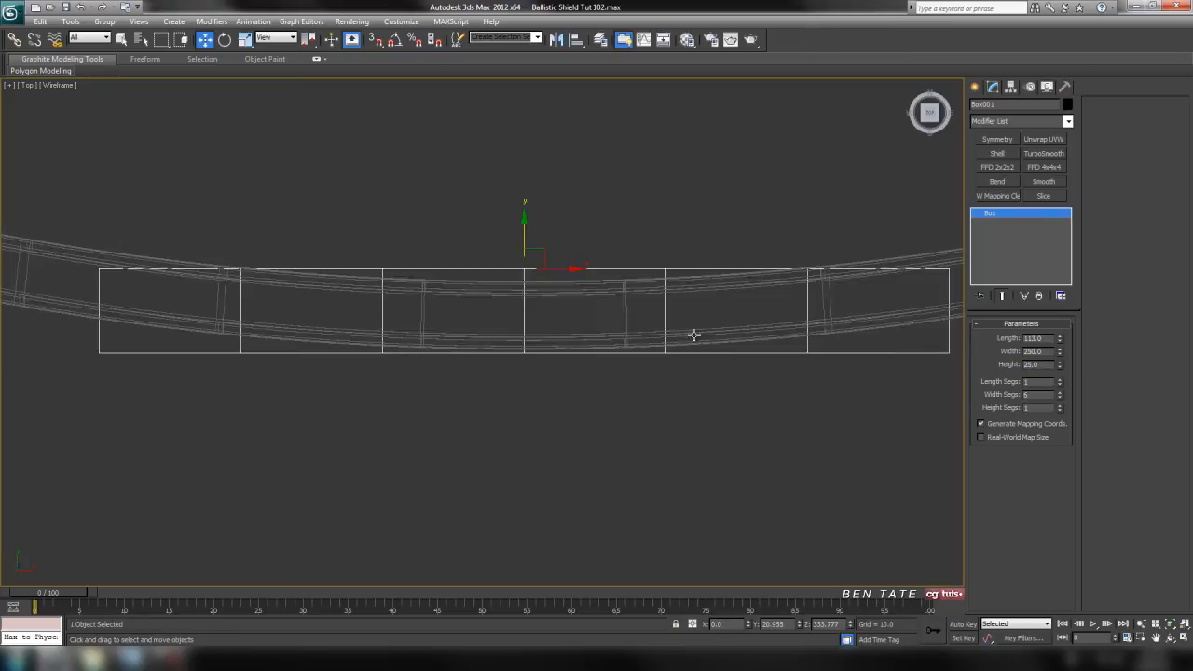
scroll(694, 335, up, 2)
drag(523, 202, 524, 211)
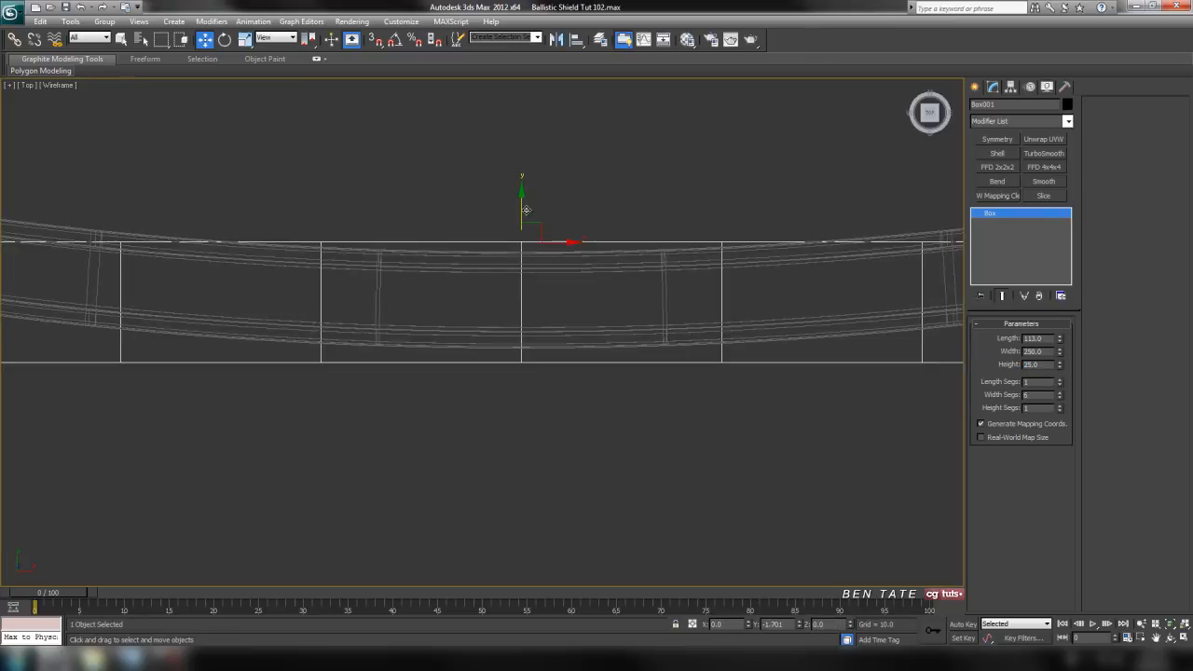
scroll(547, 246, down, 5)
scroll(565, 258, up, 2)
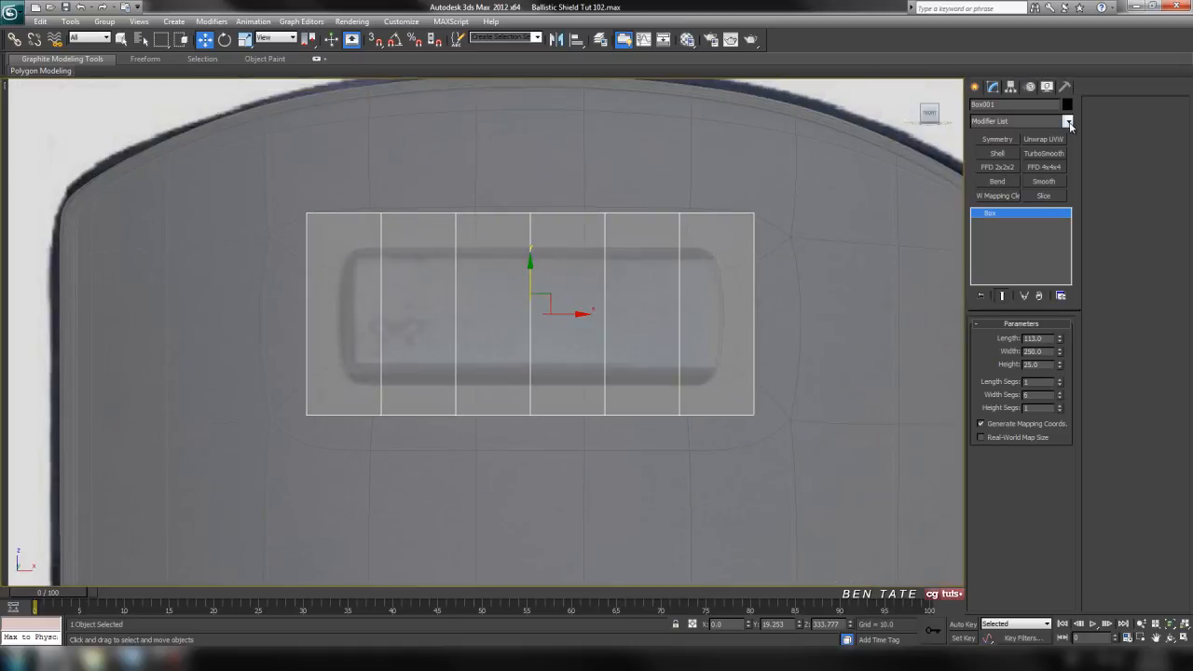
Add a Bend modifier to the box with the X axis and an angle of 17.5 to match the shield's curve
click(1069, 122)
mouse_move(1068, 149)
mouse_down()
mouse_move(1066, 419)
mouse_move(1067, 168)
mouse_up()
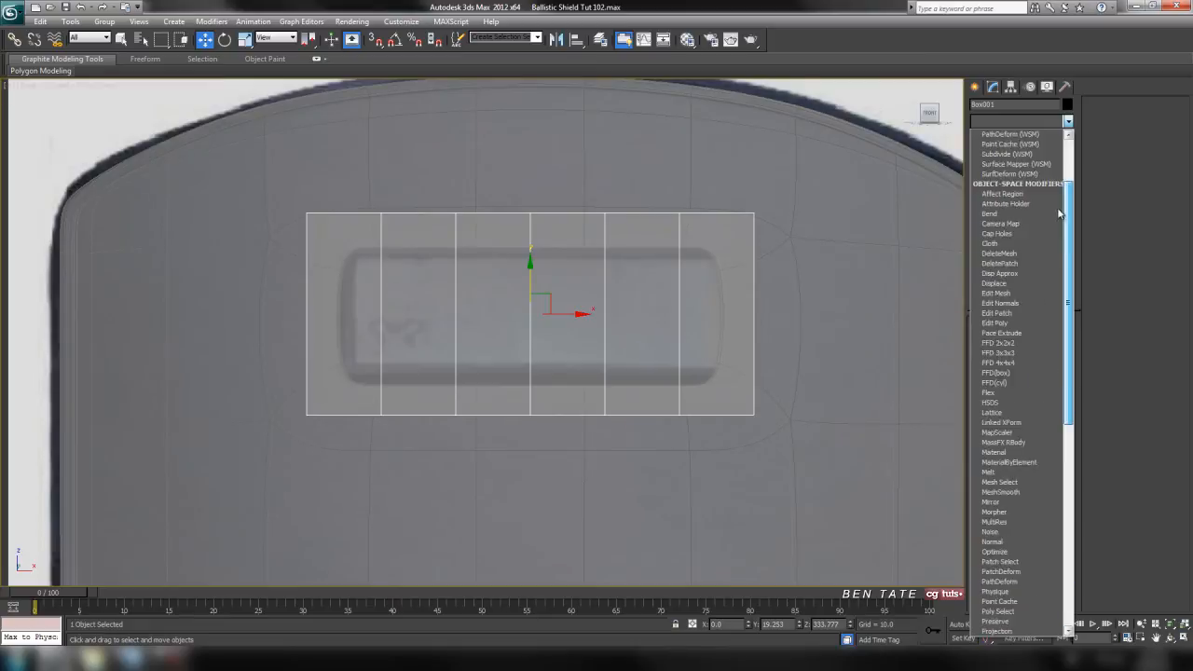
click(1020, 296)
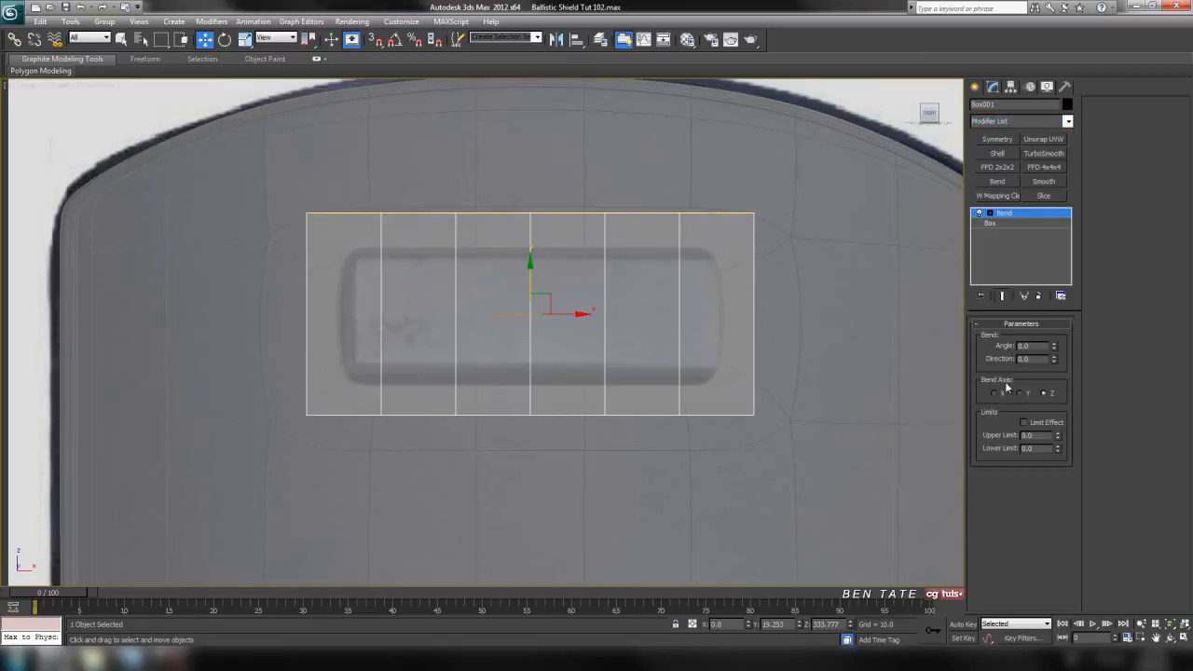
drag(1055, 348, 1053, 301)
key(alt+w)
key(alt+w)
key(z)
drag(1055, 354, 1059, 369)
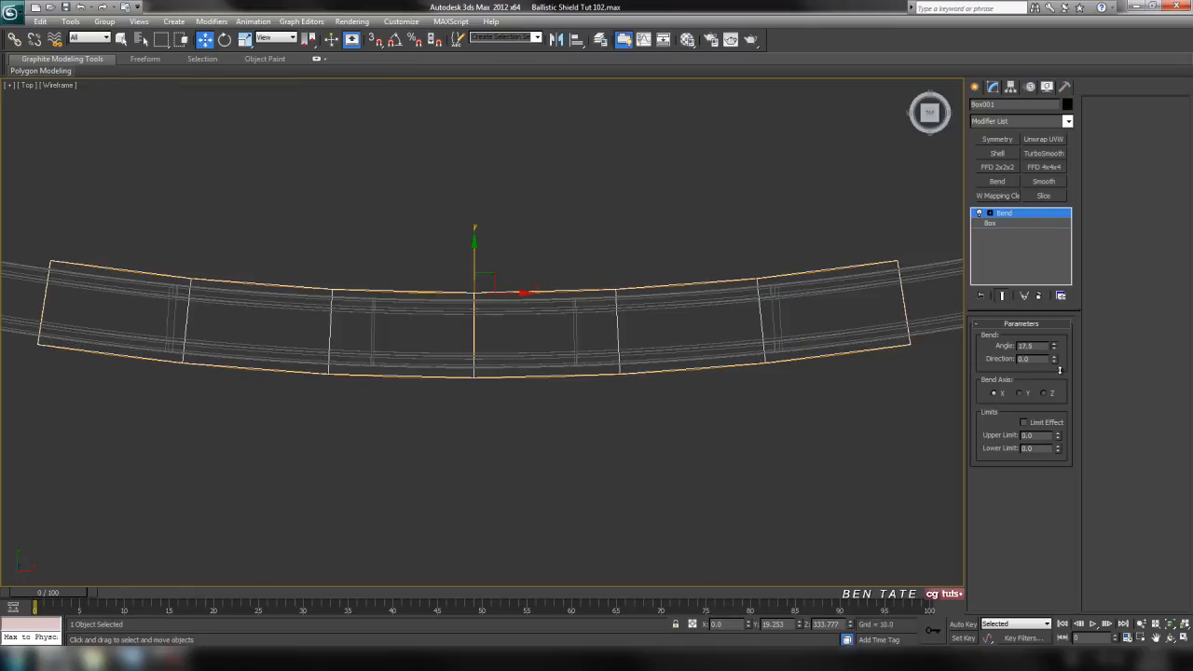
middle_drag(745, 428, 749, 423)
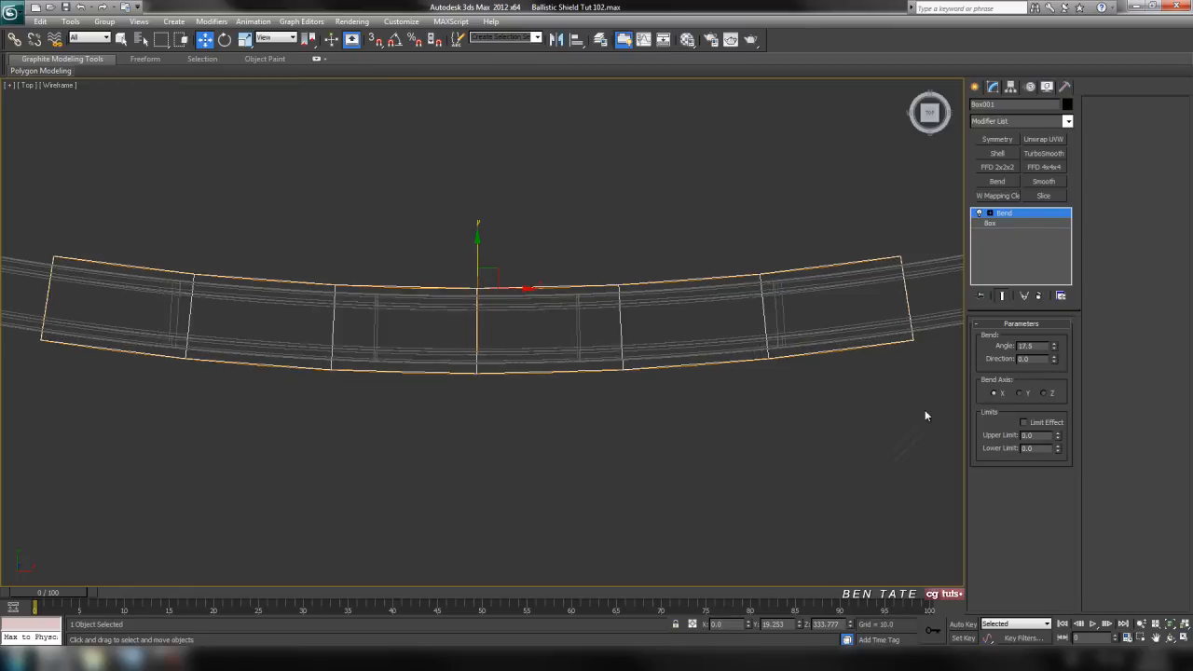
middle_drag(629, 357, 636, 378)
middle_drag(611, 431, 571, 401)
Convert the bent box to an Editable Poly
right_click(630, 332)
mouse_move(746, 437)
click(810, 448)
middle_drag(737, 340, 743, 360)
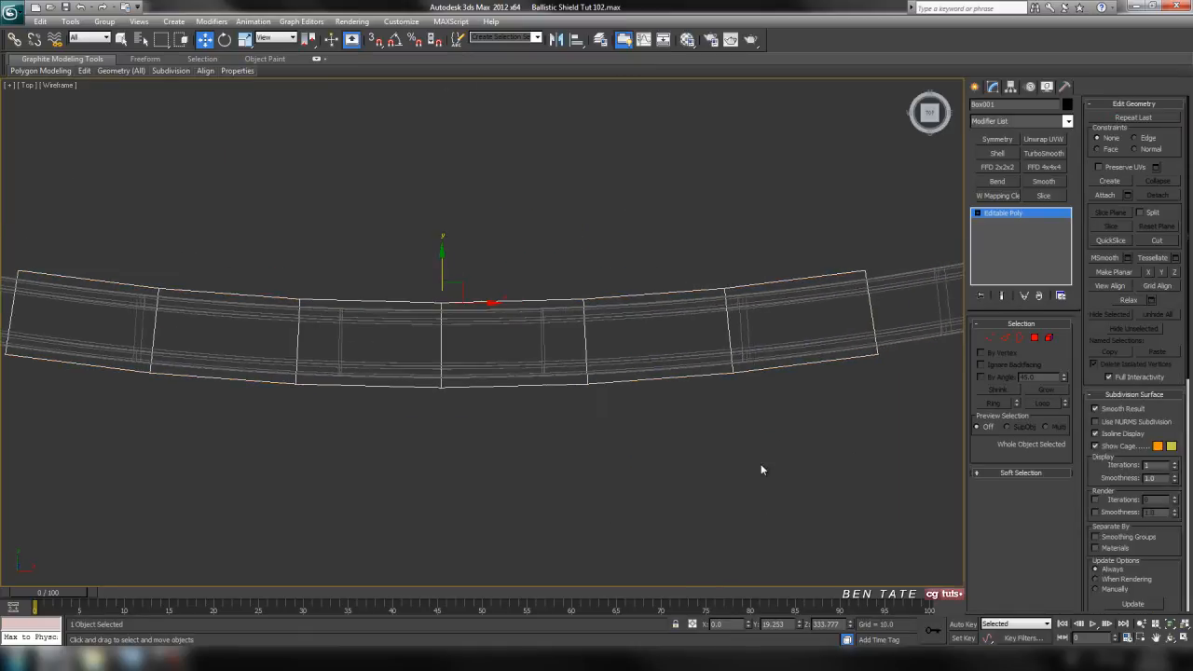
Examine the bent box's segments against the viewing window in the maximized Front view
key(alt+w)
right_click(823, 289)
key(alt+w)
scroll(726, 315, up, 2)
mouse_move(725, 314)
middle_down()
mouse_move(714, 306)
mouse_move(722, 320)
middle_up()
middle_drag(768, 402, 815, 361)
middle_drag(639, 355, 535, 428)
scroll(618, 394, up, 2)
scroll(535, 428, down, 2)
middle_drag(591, 384, 681, 352)
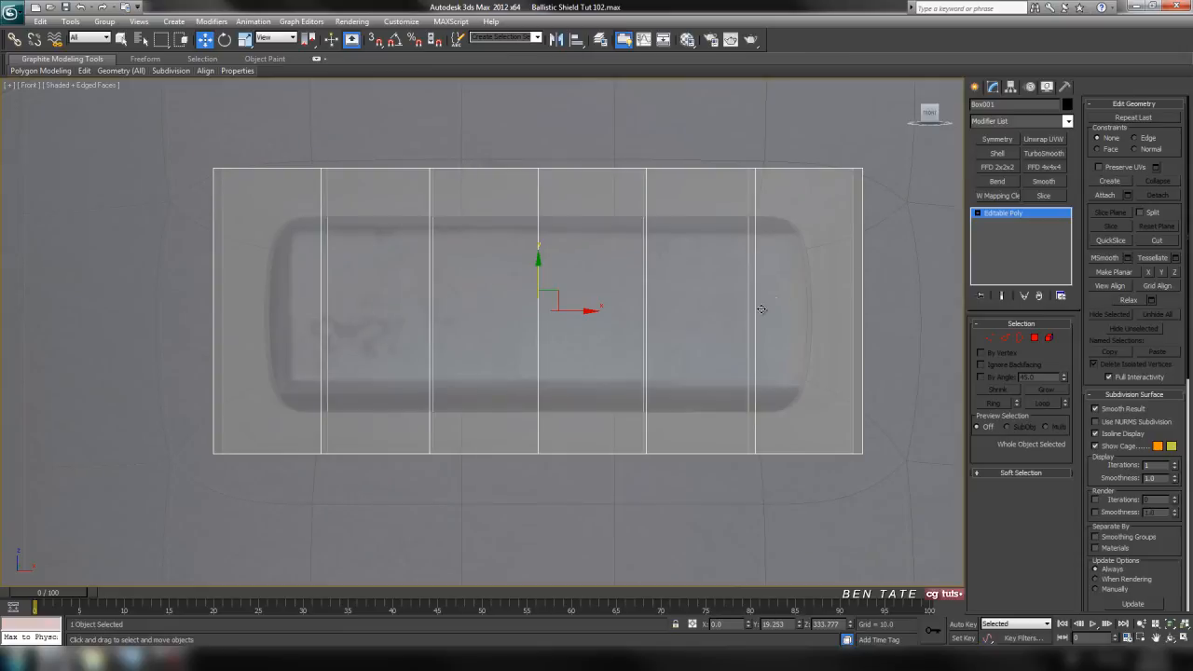
Undo the box's conversion to Editable Poly
click(82, 8)
middle_drag(760, 354, 754, 368)
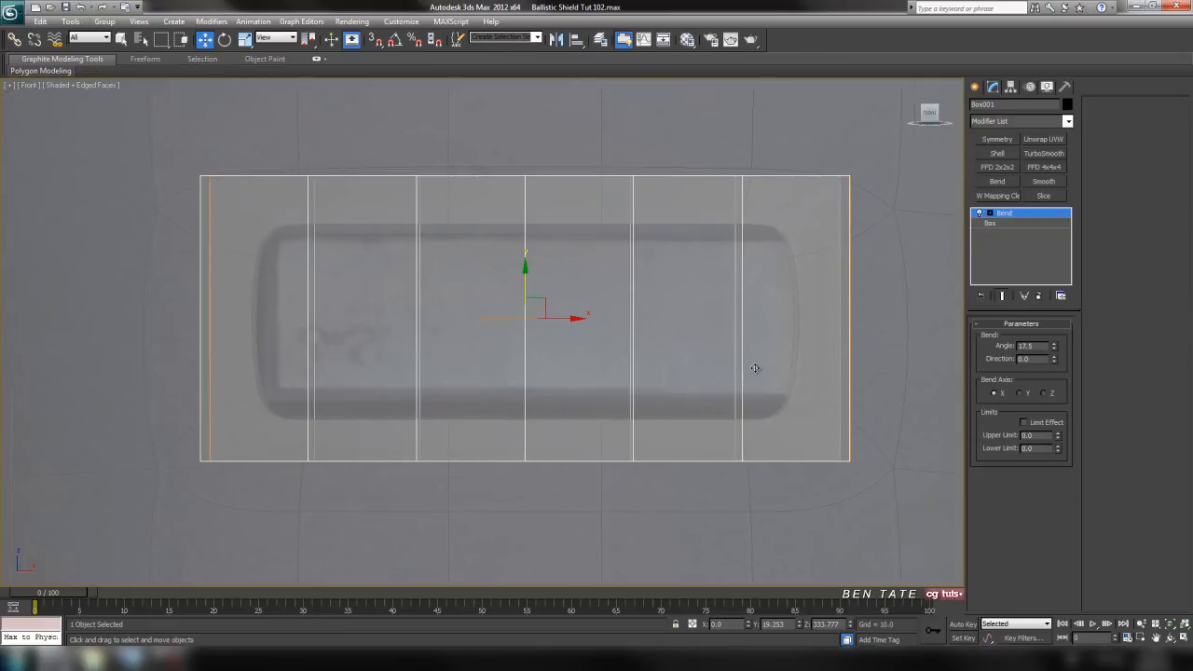
Turn off the Bend modifier's effect and resize the underlying box to a width of 235 and a length of 103
click(978, 213)
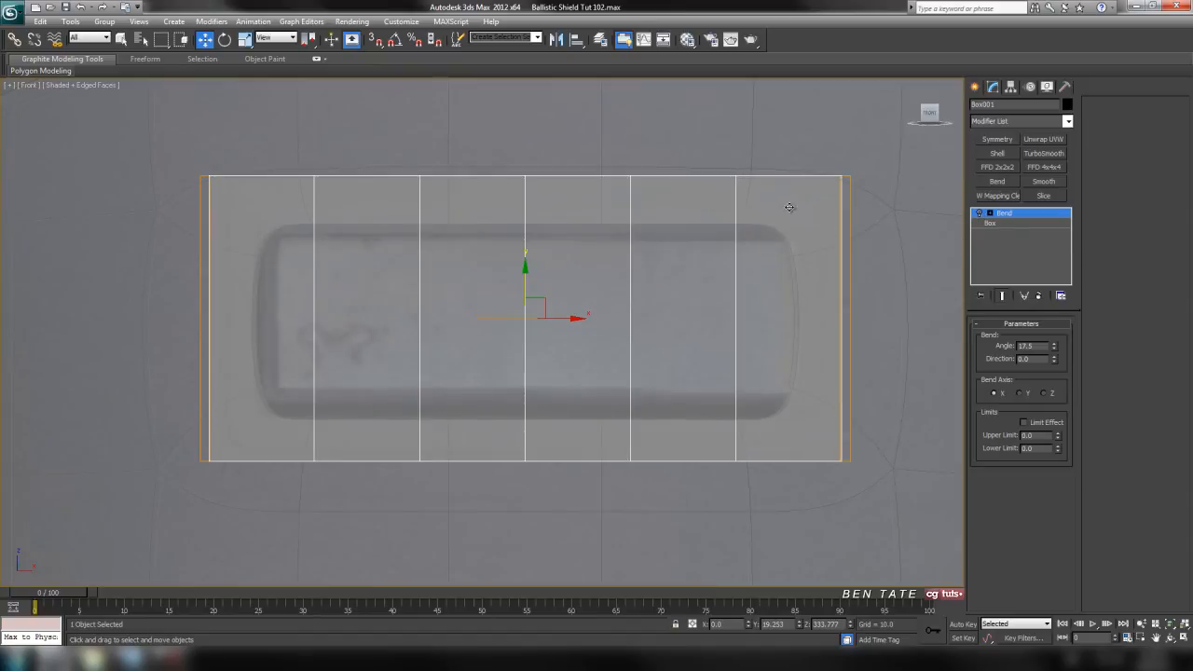
key(alt+w)
key(alt+w)
click(1011, 223)
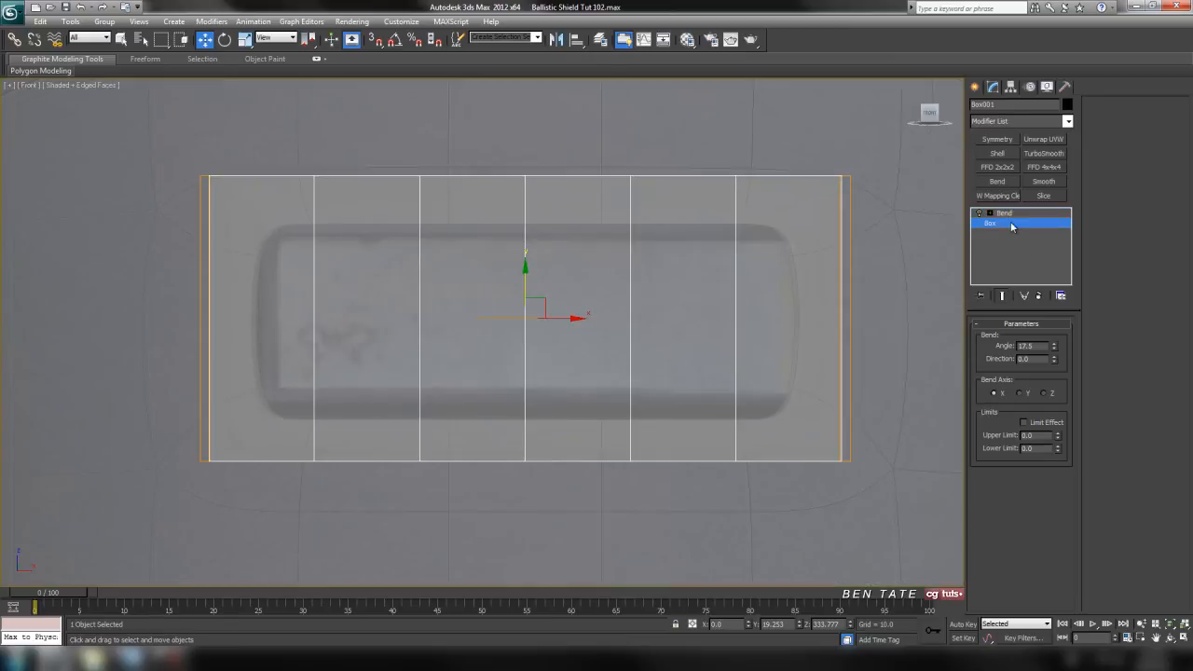
drag(1059, 356, 1059, 356)
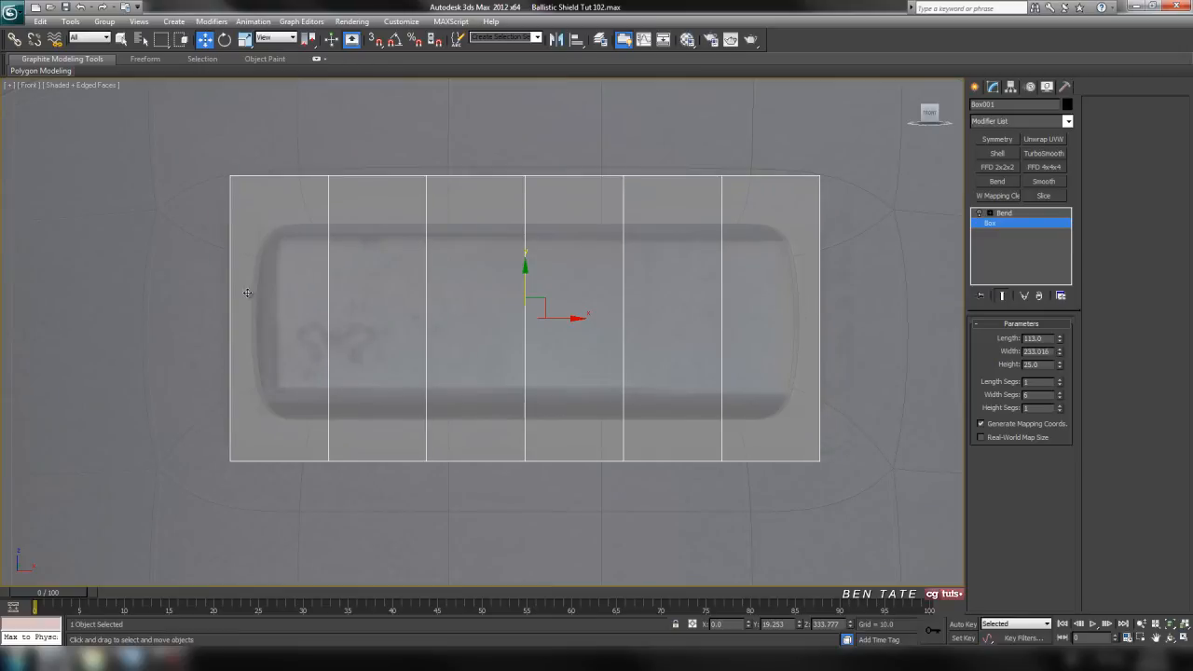
drag(1059, 356, 982, 350)
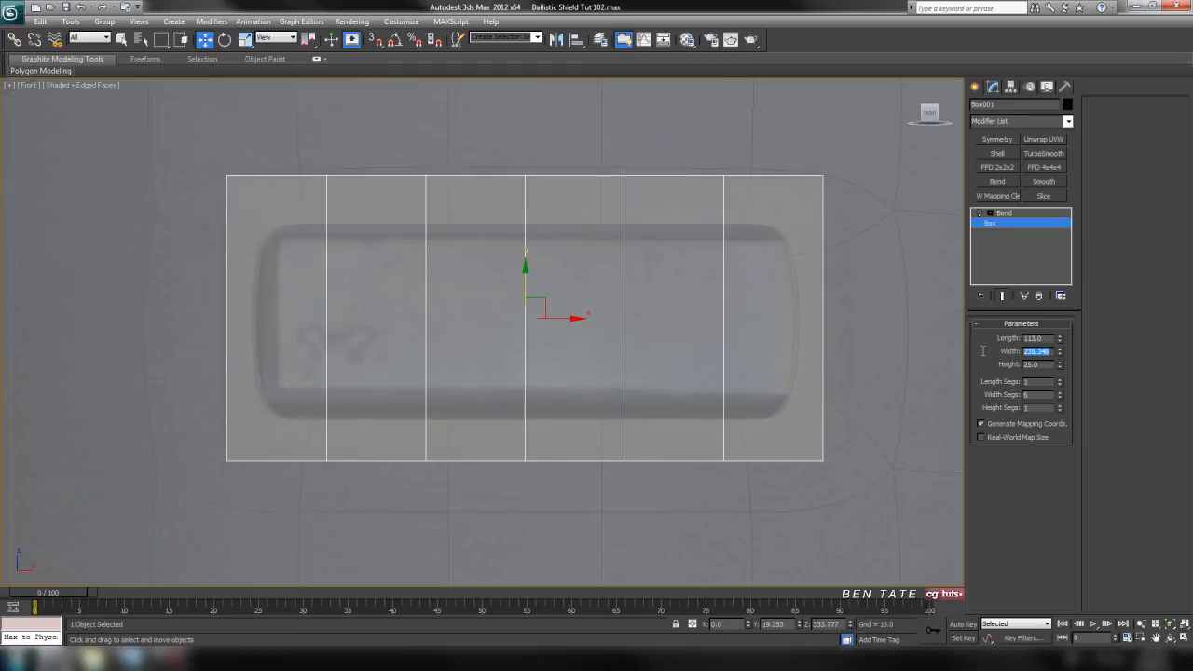
text(235.0)
key(Return)
drag(1060, 340, 1056, 348)
text(1)
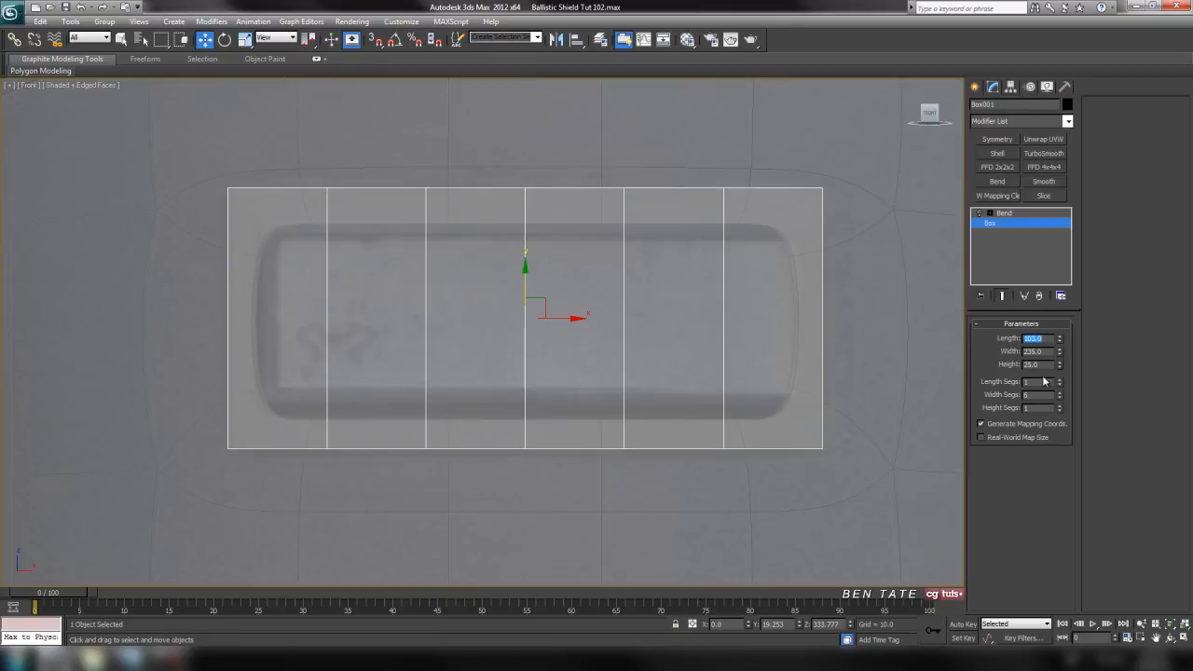
middle_drag(868, 334, 866, 334)
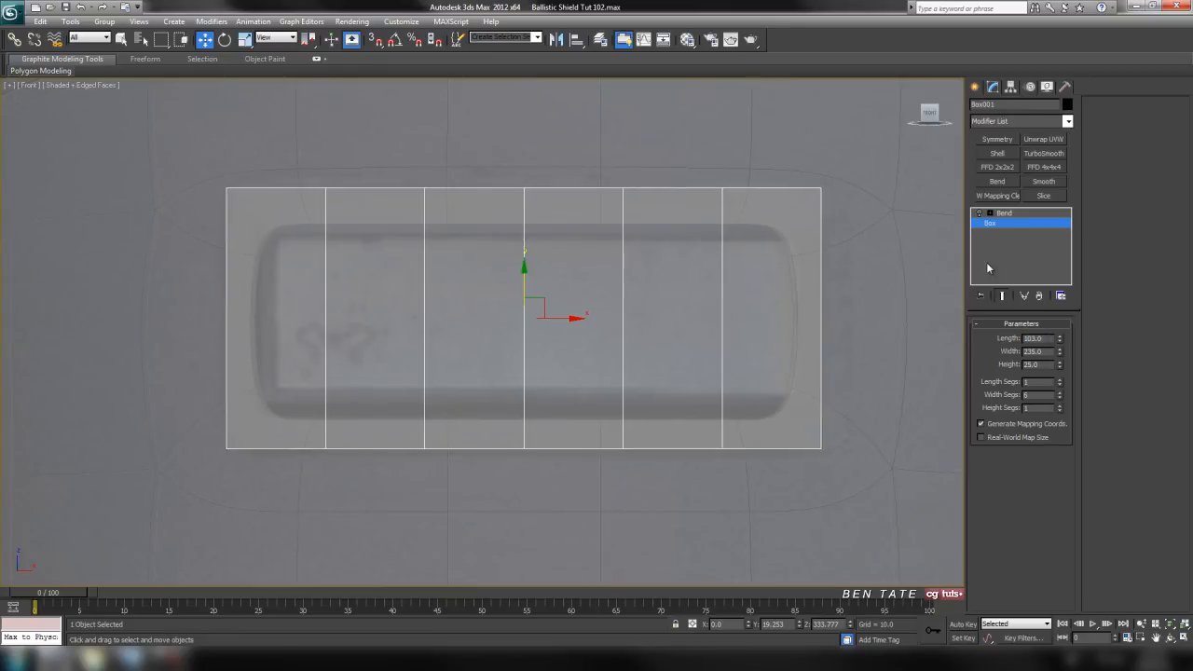
Turn the Bend modifier back on and set its angle to 16.5 to follow the shield's curve in the Top view
click(1006, 214)
key(alt+w)
middle_click(371, 214)
key(alt+w)
middle_drag(388, 259, 519, 267)
middle_drag(681, 395, 671, 393)
middle_drag(891, 395, 844, 392)
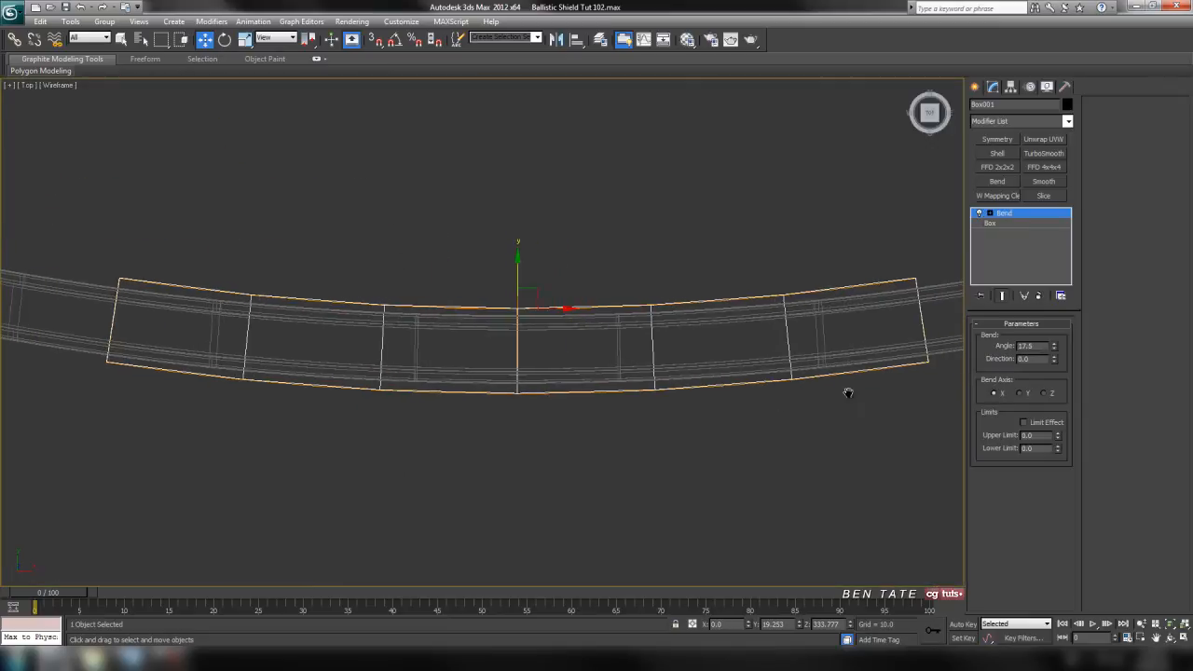
click(1054, 349)
click(1054, 349)
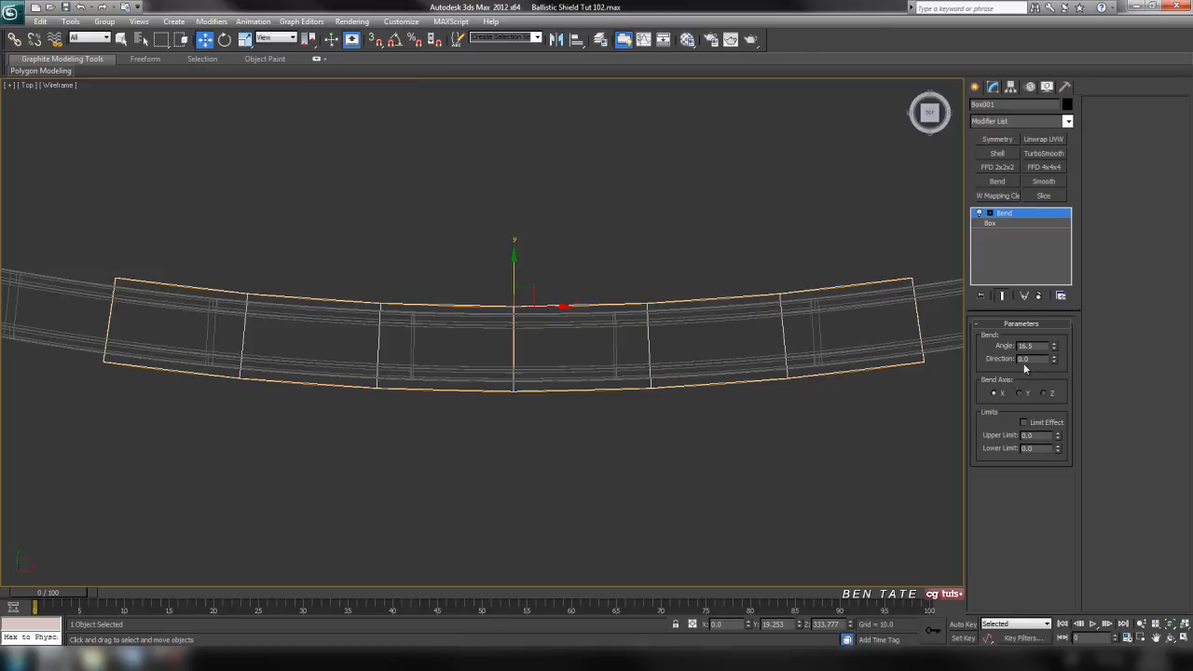
Convert the bent box to an Editable Poly in the Perspective view
middle_drag(816, 464, 807, 465)
key(alt+w)
middle_click(795, 464)
key(alt+w)
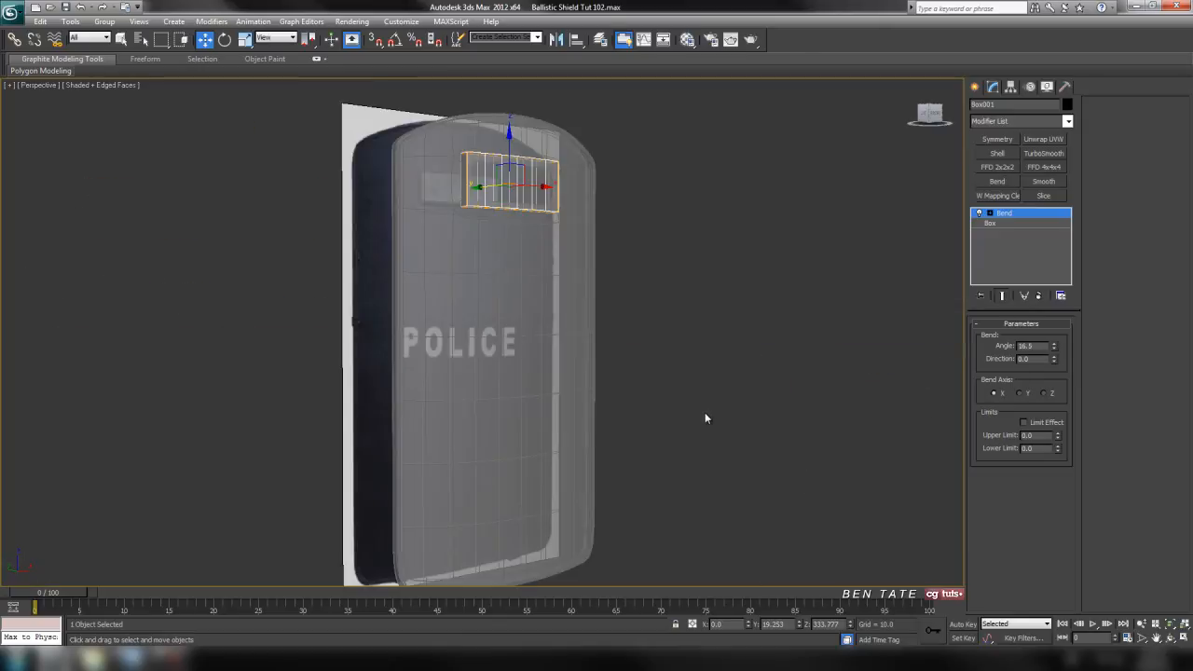
key(z)
key(alt+x)
alt+middle_drag(659, 407, 643, 425)
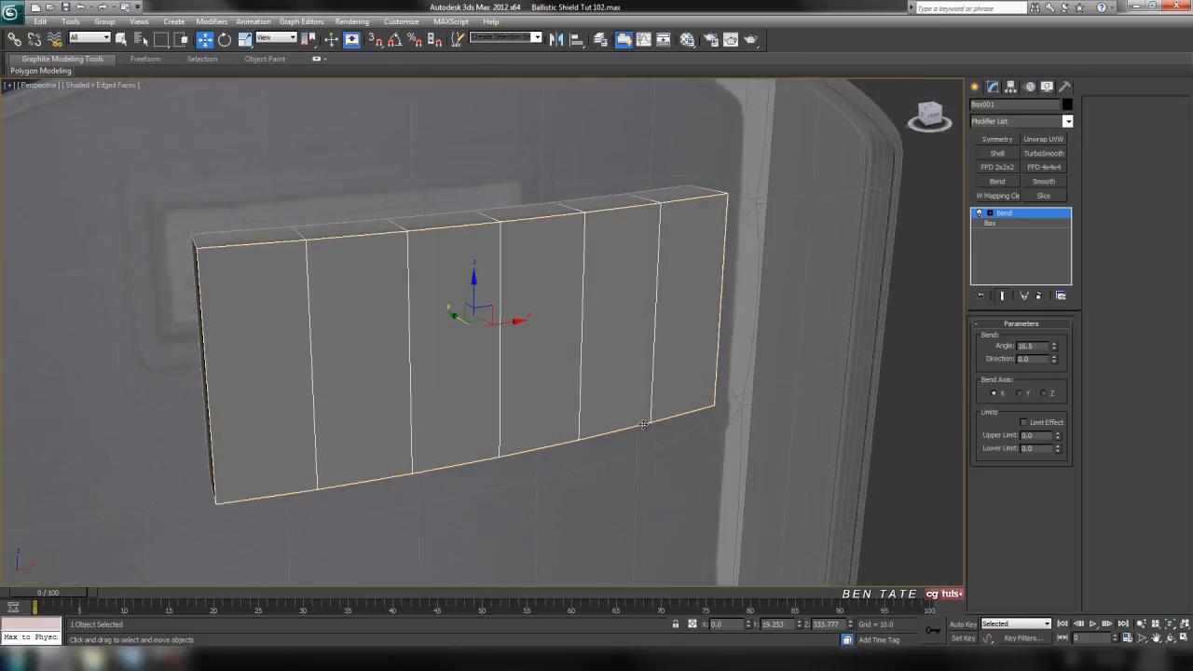
right_click(635, 331)
mouse_move(726, 439)
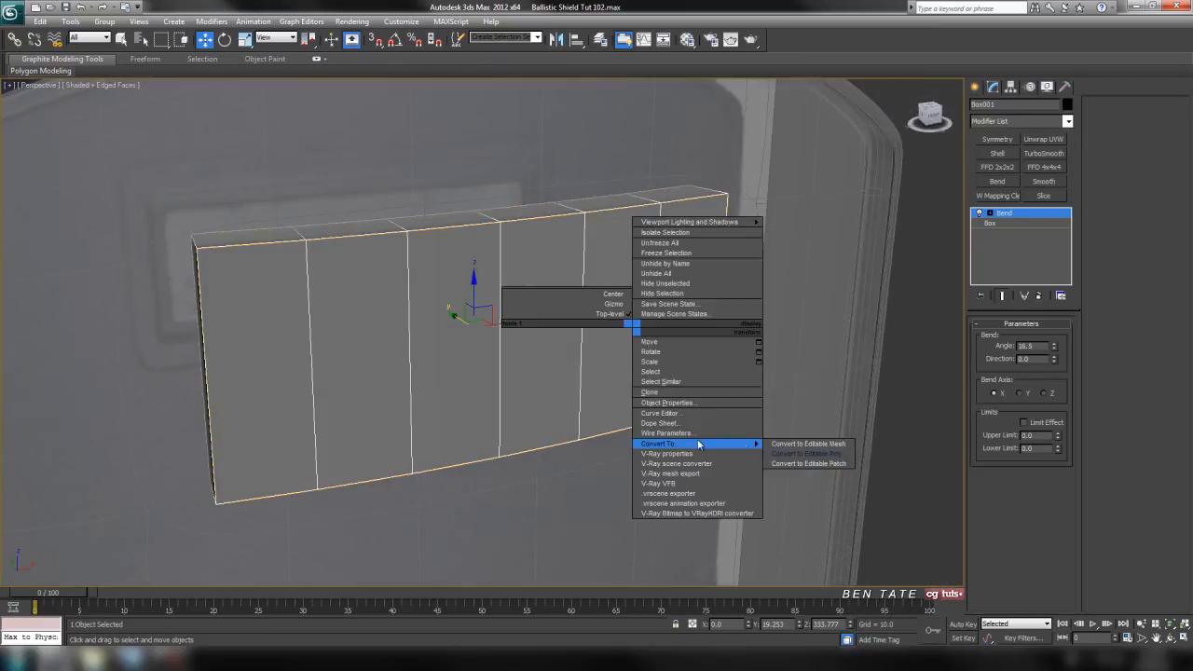
click(798, 453)
Select all six polygons on the front face of the box
middle_drag(771, 411, 770, 416)
click(1035, 340)
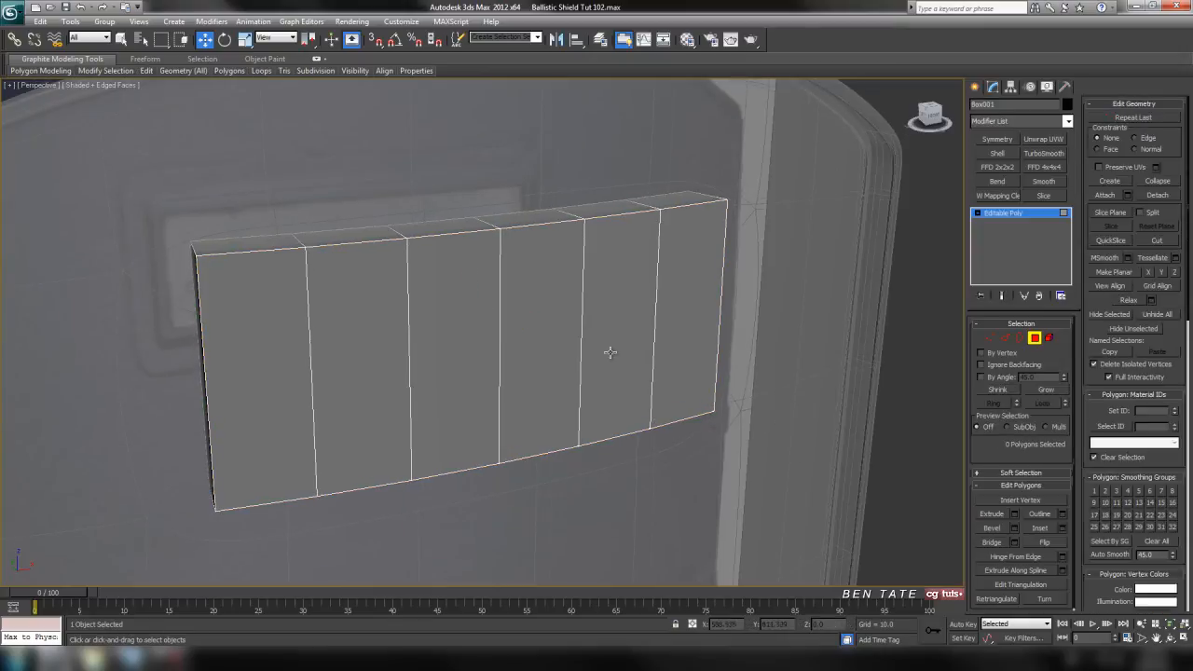
click(265, 346)
ctrl+click(368, 344)
ctrl+click(459, 341)
ctrl+click(536, 343)
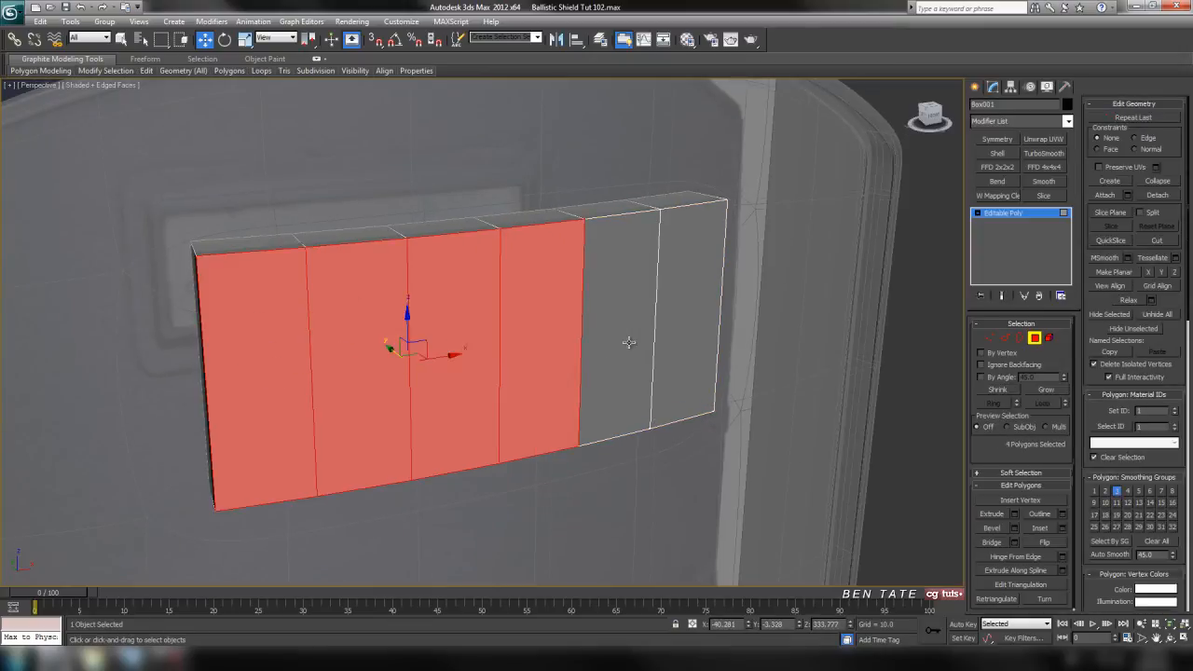
ctrl+click(630, 343)
ctrl+click(674, 333)
Add the six polygons on the back face of the box to the selection
alt+middle_drag(674, 333, 264, 299)
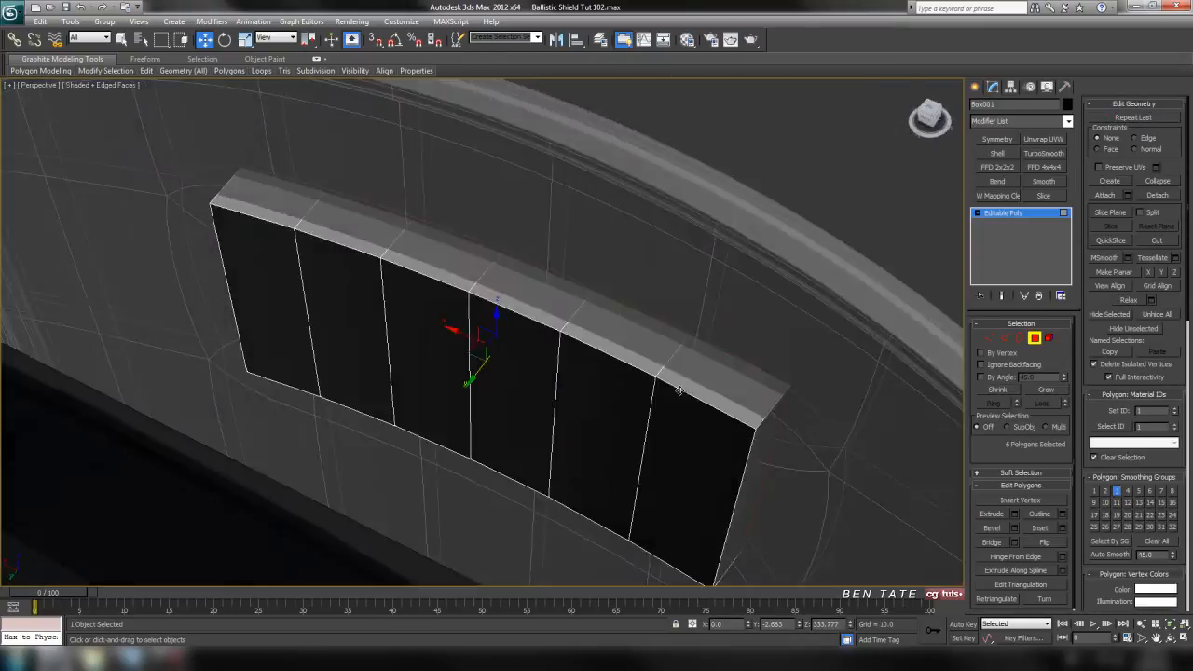
ctrl+click(264, 298)
ctrl+click(340, 327)
ctrl+click(436, 357)
ctrl+click(505, 371)
ctrl+click(594, 398)
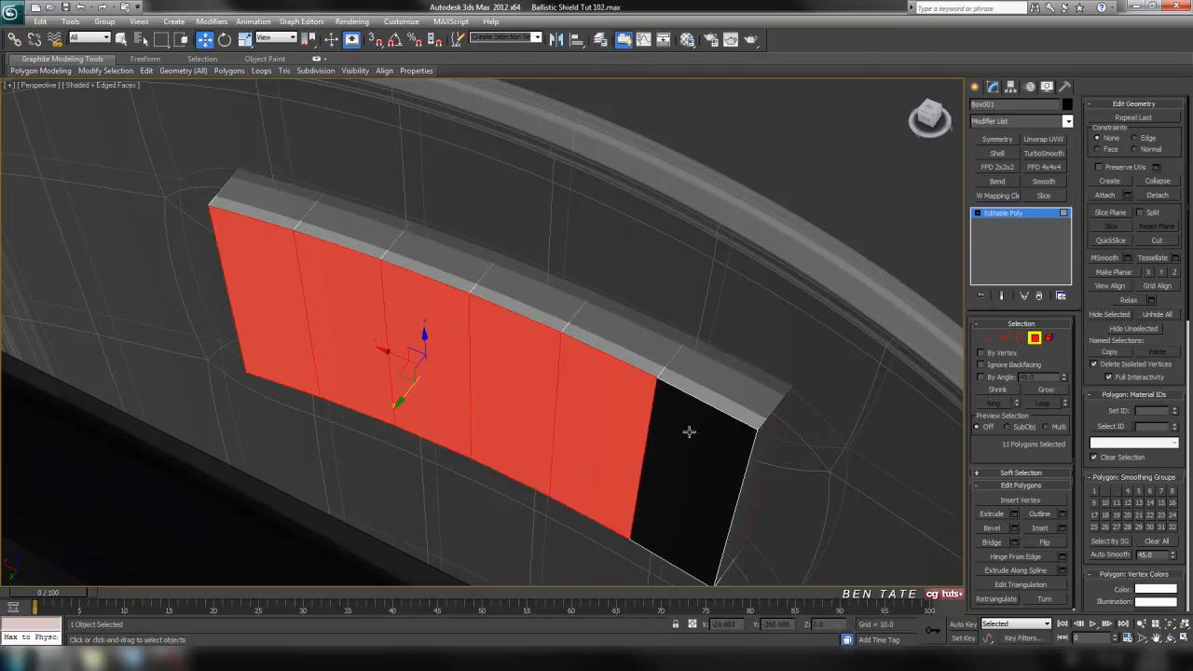
ctrl+click(690, 431)
Inset the selected front and back polygons by about 21.6, matching the viewing window's outline in the Front view
key(alt+w)
right_click(803, 262)
key(alt+w)
middle_drag(778, 327, 744, 335)
key(alt+x)
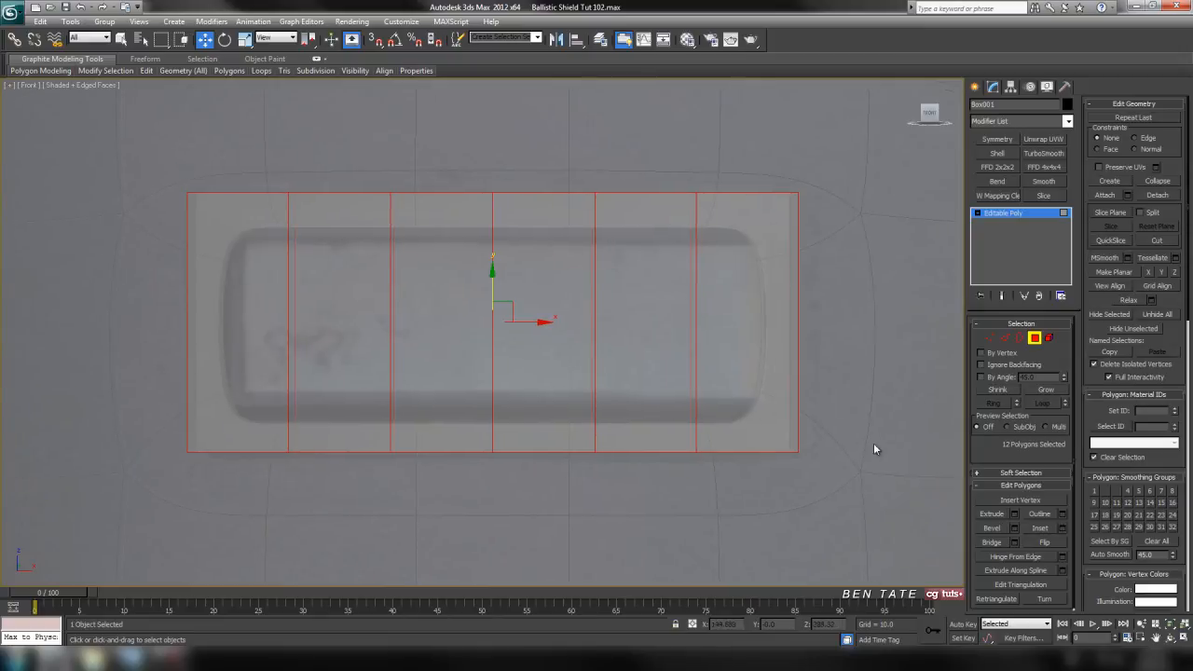
click(1062, 528)
middle_drag(820, 408, 814, 405)
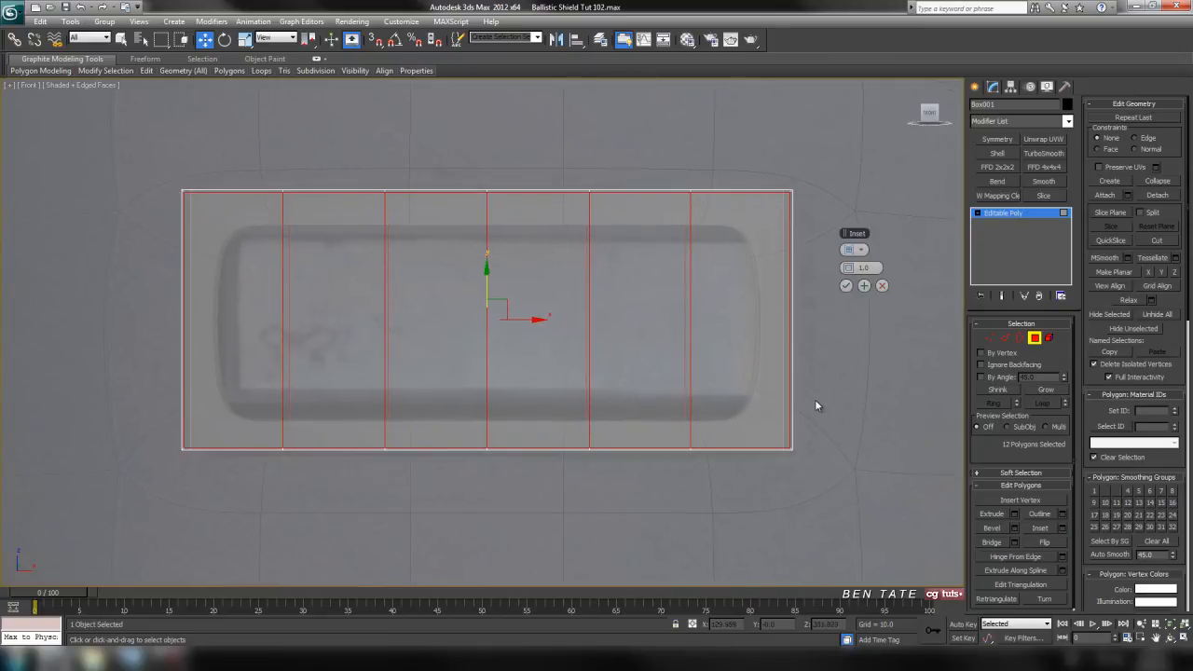
drag(854, 271, 907, 287)
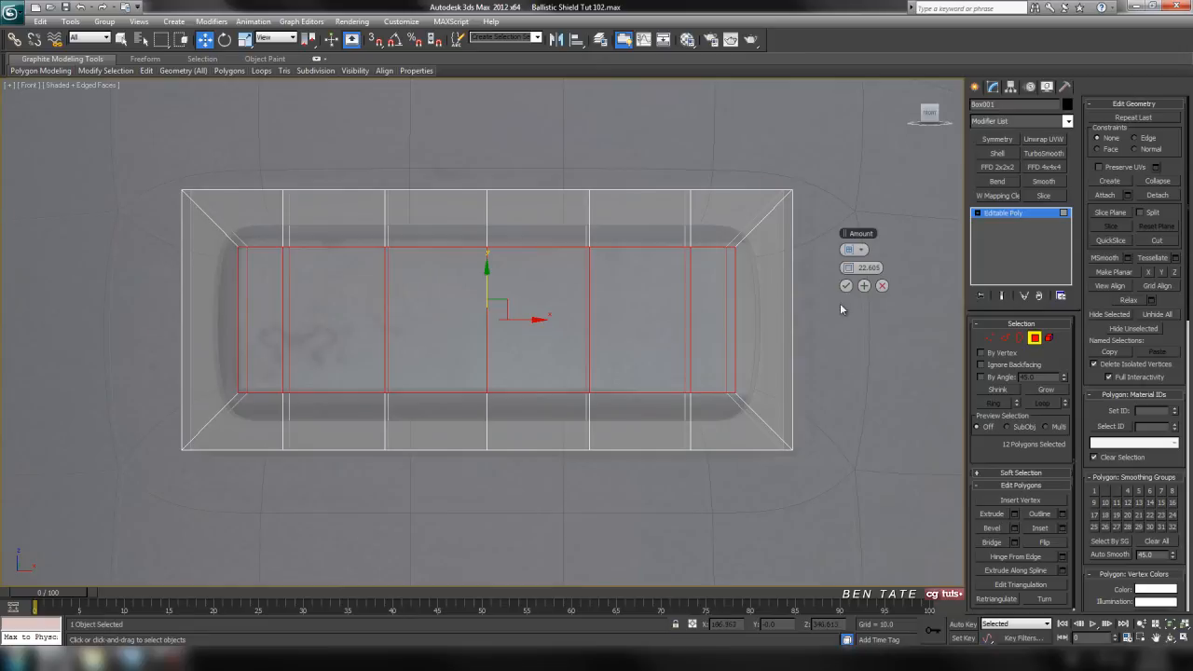
drag(847, 267, 848, 268)
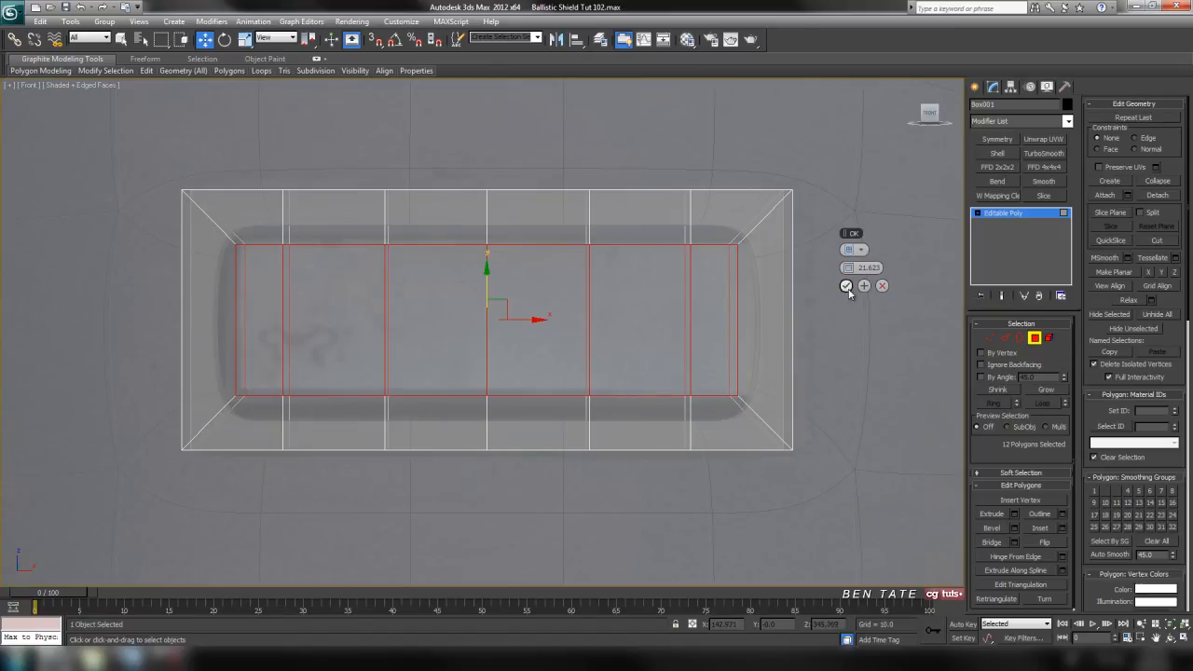
click(846, 285)
Bridge the inset front and back polygons to cut the window opening through the frame
key(alt+w)
right_click(874, 515)
key(alt+w)
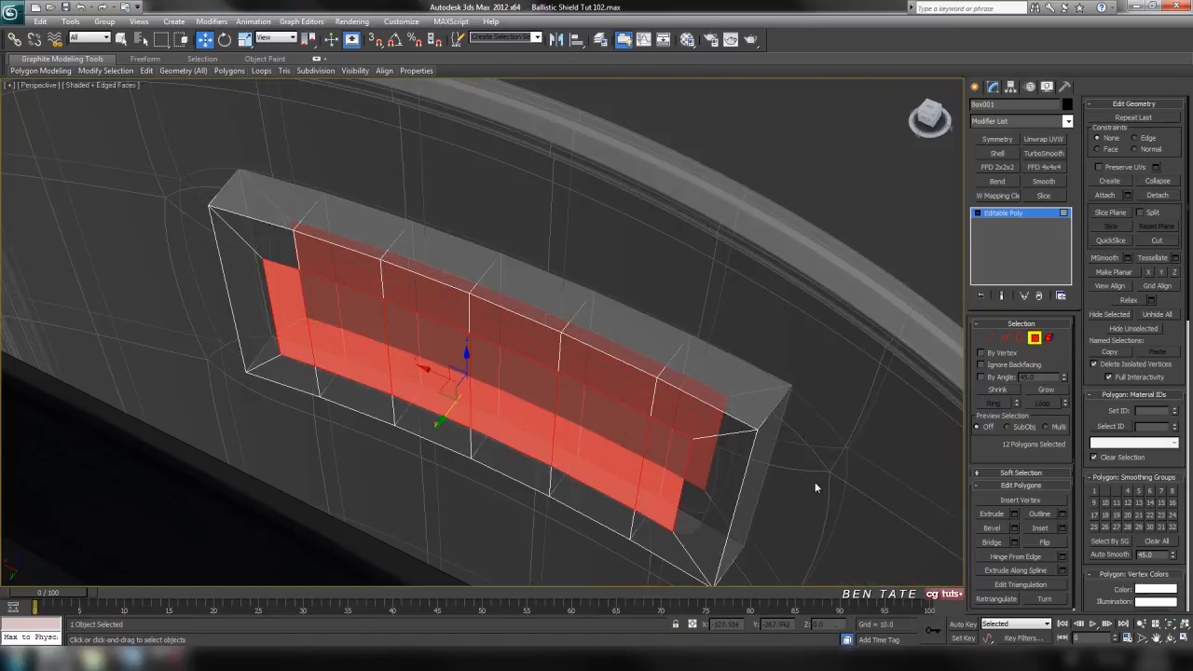
key(alt+x)
alt+middle_drag(646, 446, 510, 412)
middle_drag(792, 457, 795, 432)
click(995, 543)
alt+middle_drag(689, 402, 734, 401)
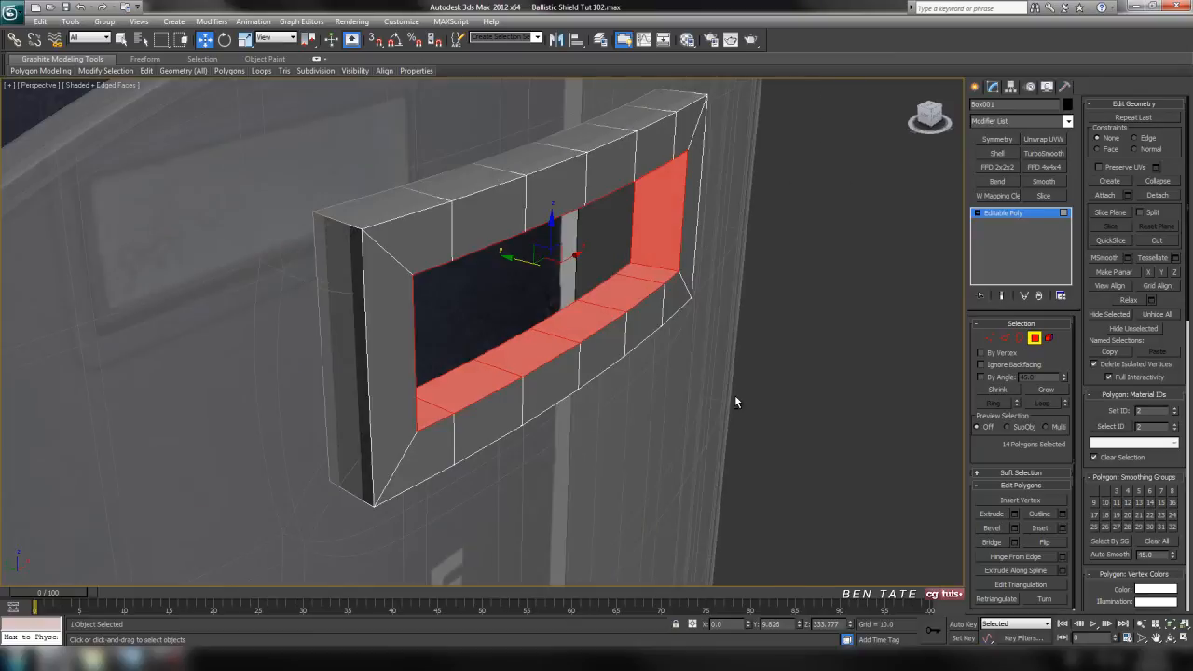
Examine how the frame sits in the smoothed shield body around the viewing window
click(1033, 338)
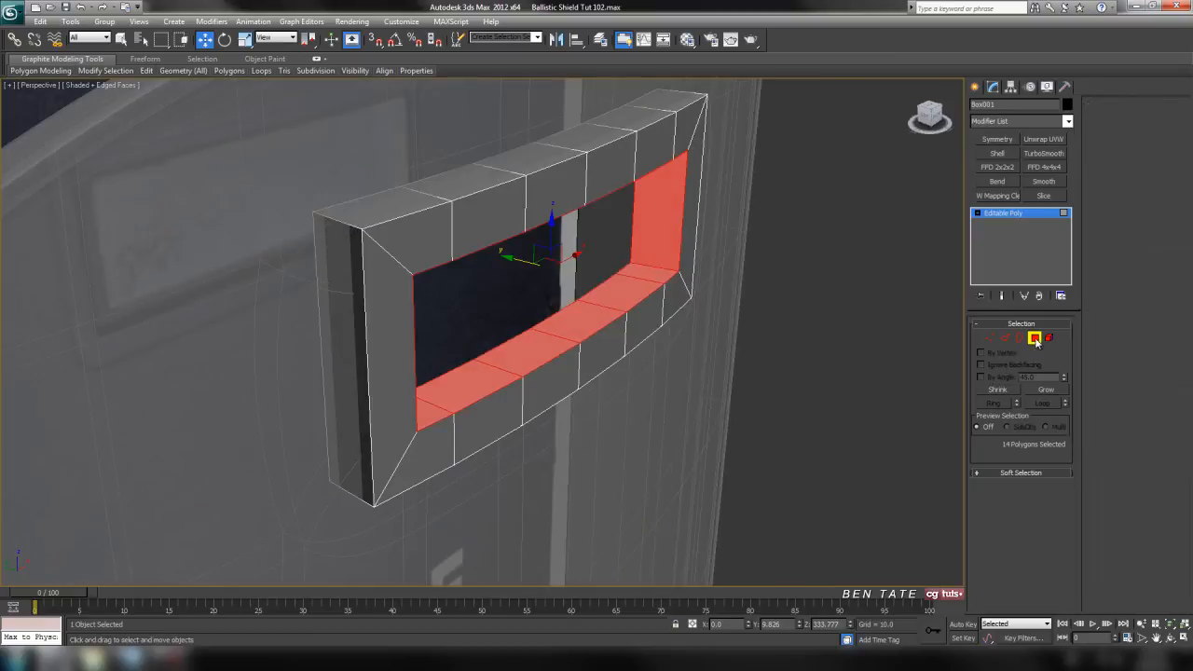
click(737, 260)
alt+middle_drag(842, 443, 814, 431)
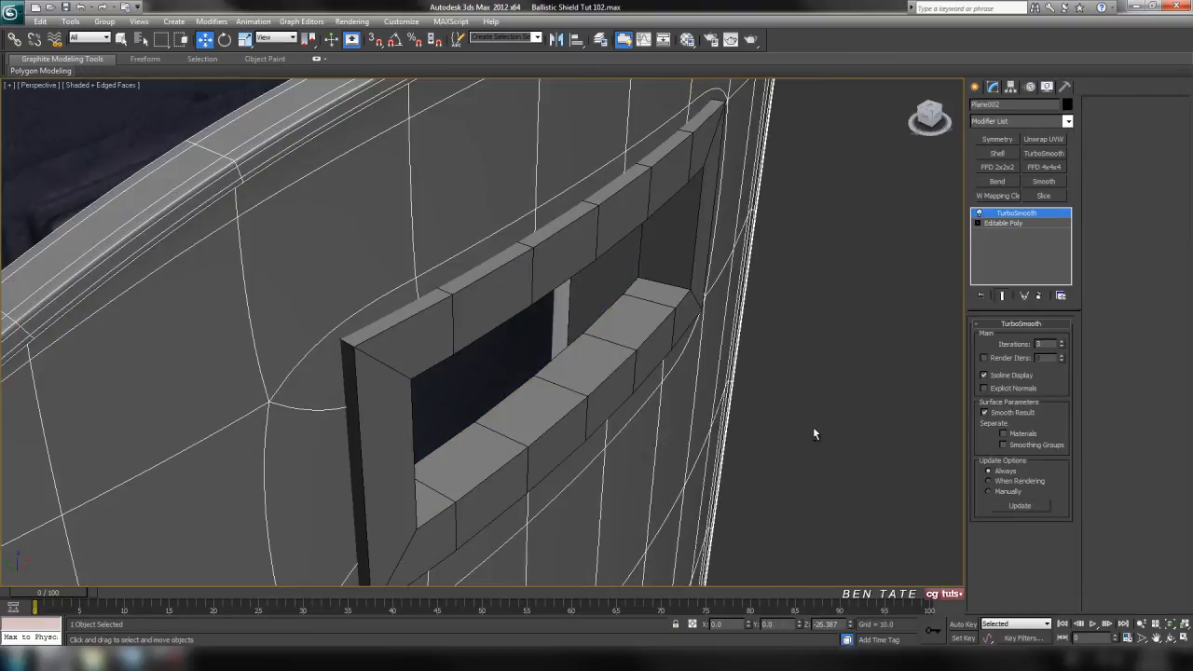
scroll(546, 279, up, 5)
alt+middle_drag(531, 359, 630, 503)
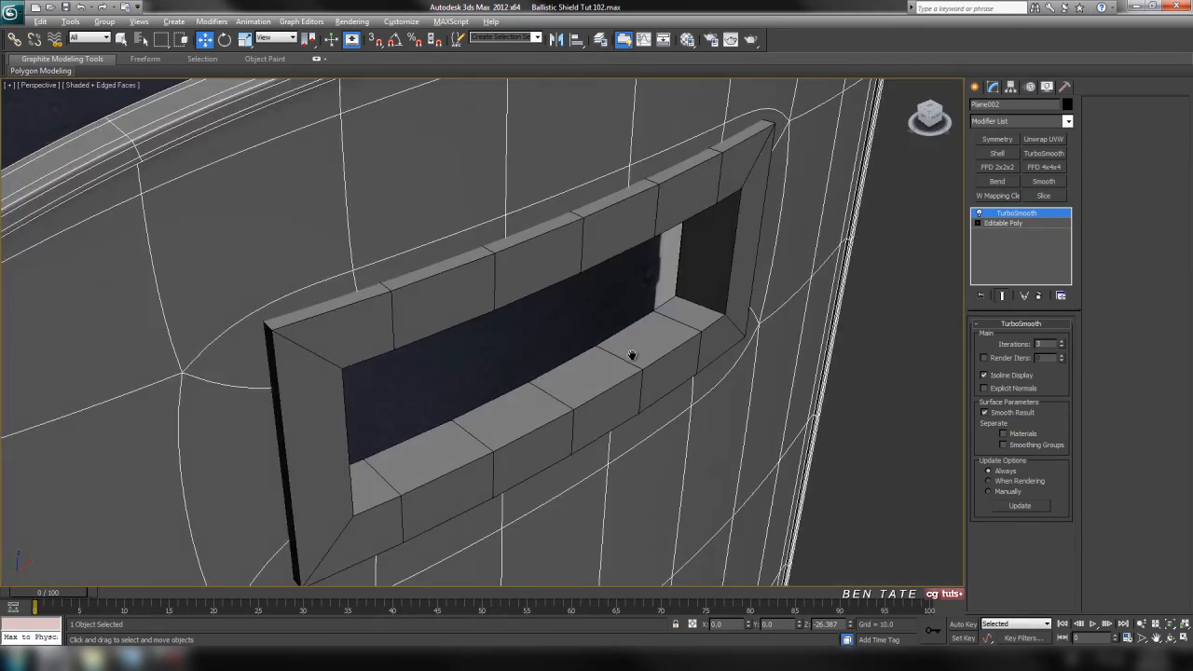
scroll(606, 382, down, 5)
alt+middle_drag(633, 356, 607, 367)
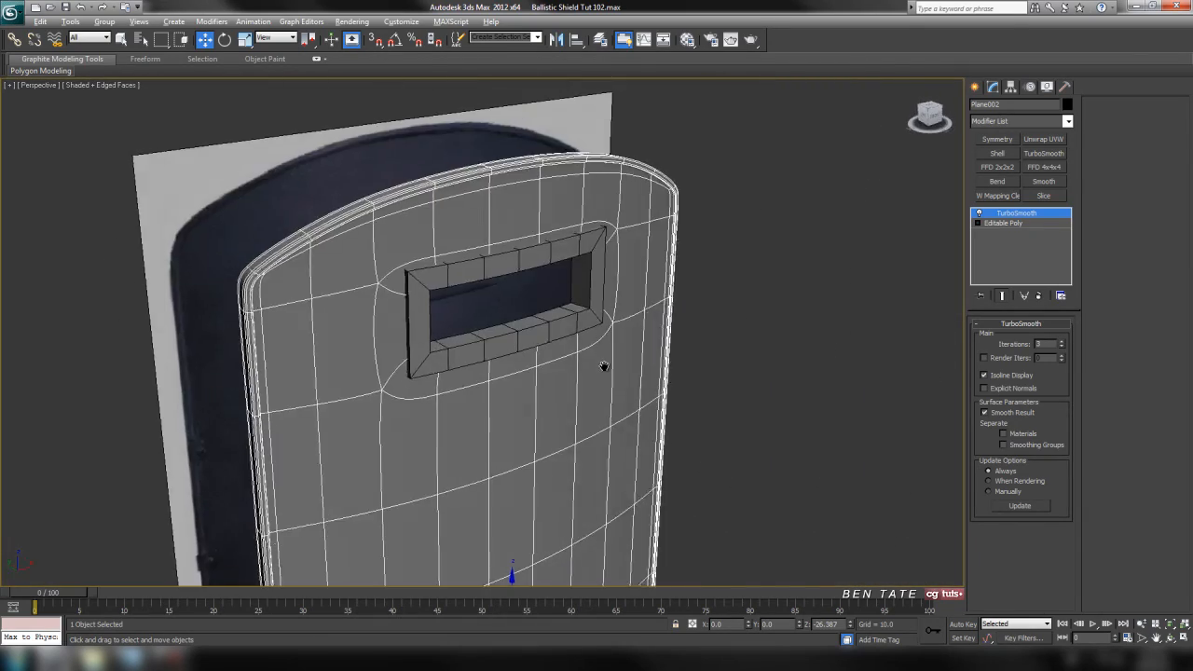
scroll(606, 373, up, 6)
click(689, 317)
middle_drag(690, 317, 690, 366)
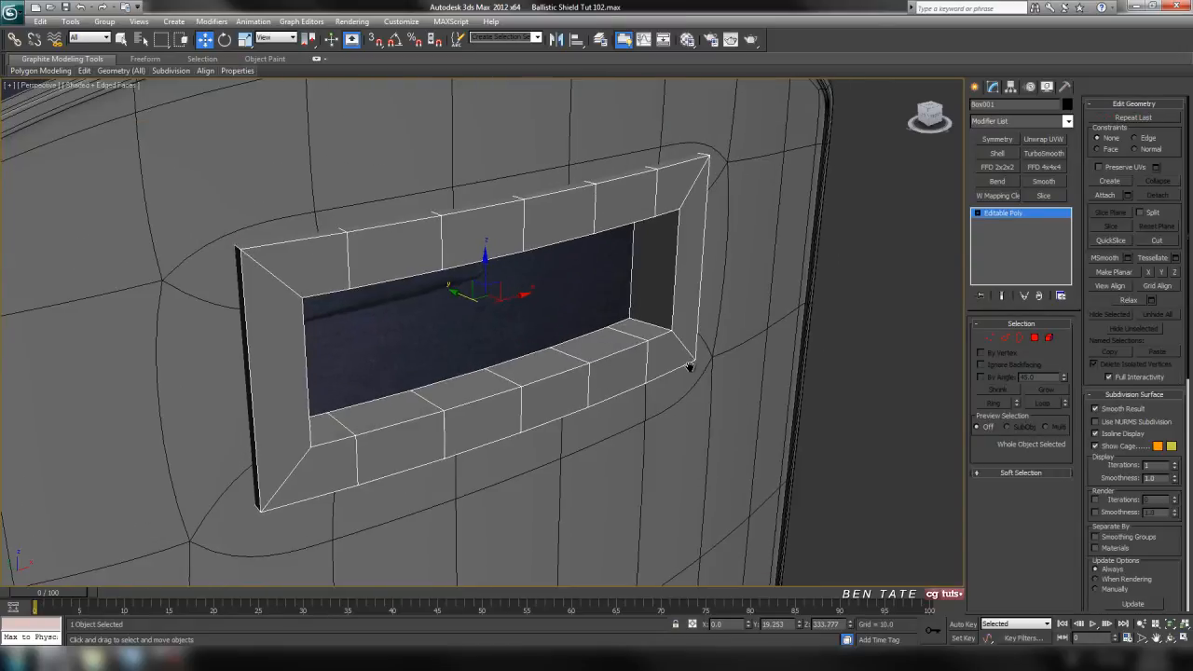
middle_drag(761, 349, 708, 401)
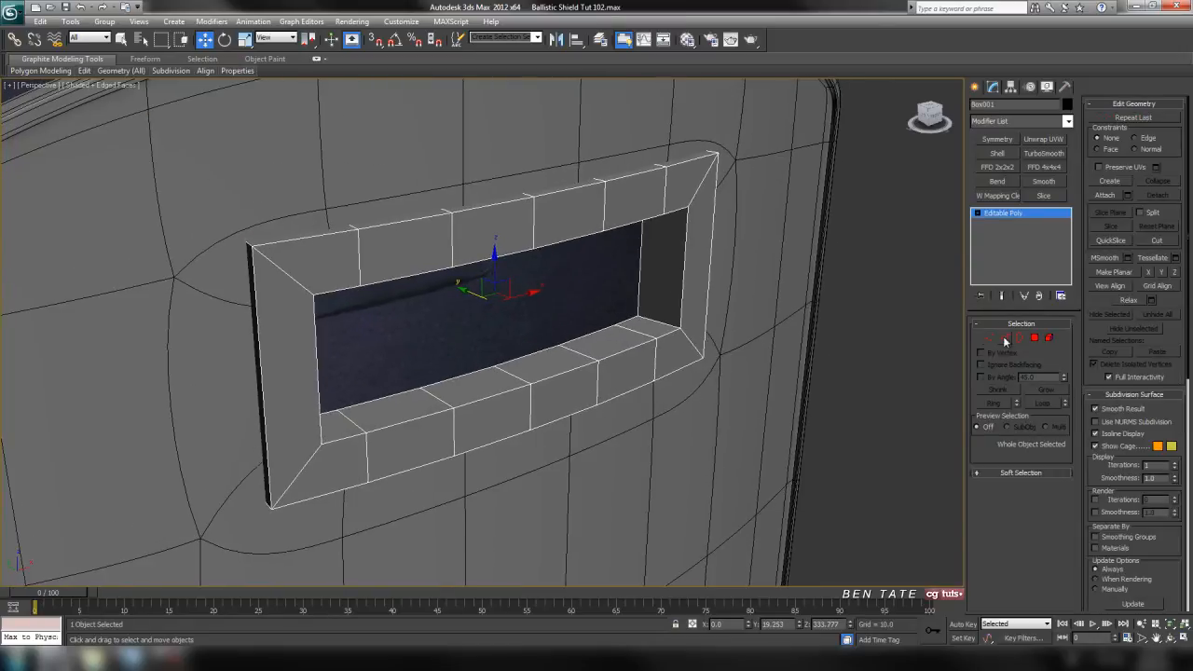
Select the ring of edges across the frame's front and back borders and convert it to a polygon selection
click(1004, 339)
click(668, 195)
click(665, 200)
alt+middle_drag(624, 267, 722, 271)
alt+middle_drag(640, 234, 629, 245)
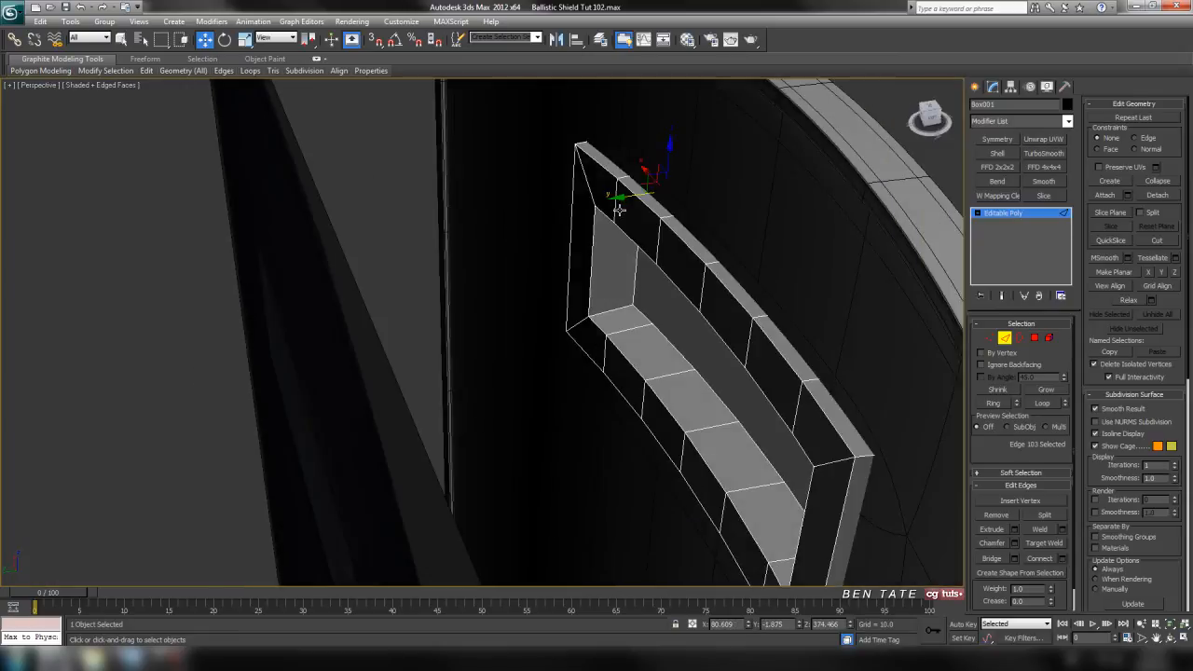
click(993, 402)
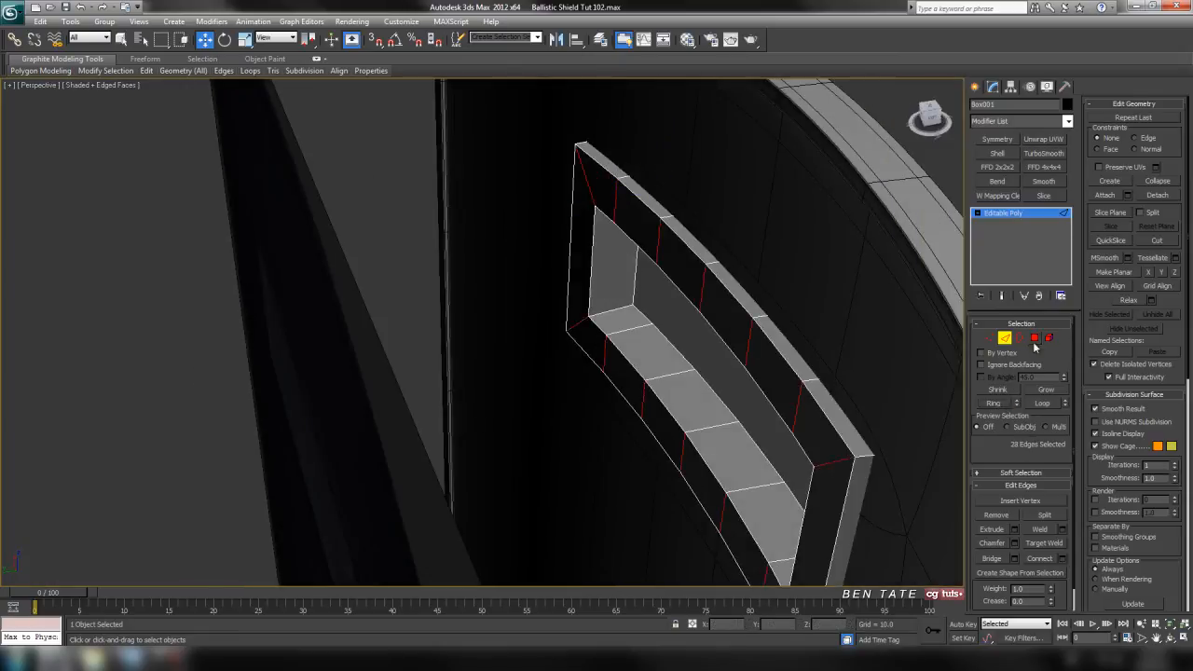
alt+middle_drag(656, 342, 643, 411)
scroll(658, 400, up, 2)
middle_drag(700, 318, 735, 349)
middle_drag(772, 388, 787, 370)
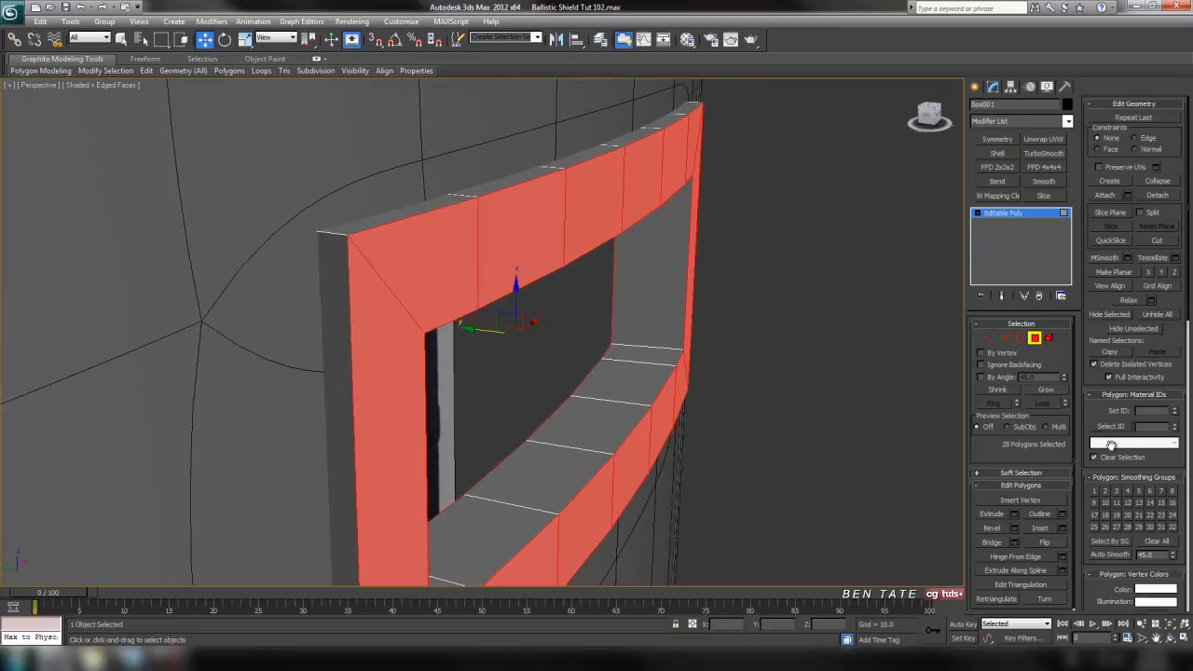
Bevel the selected front and back frame polygons with a height of 4.5 and an outline of -4.8
click(1015, 528)
middle_drag(841, 482, 856, 467)
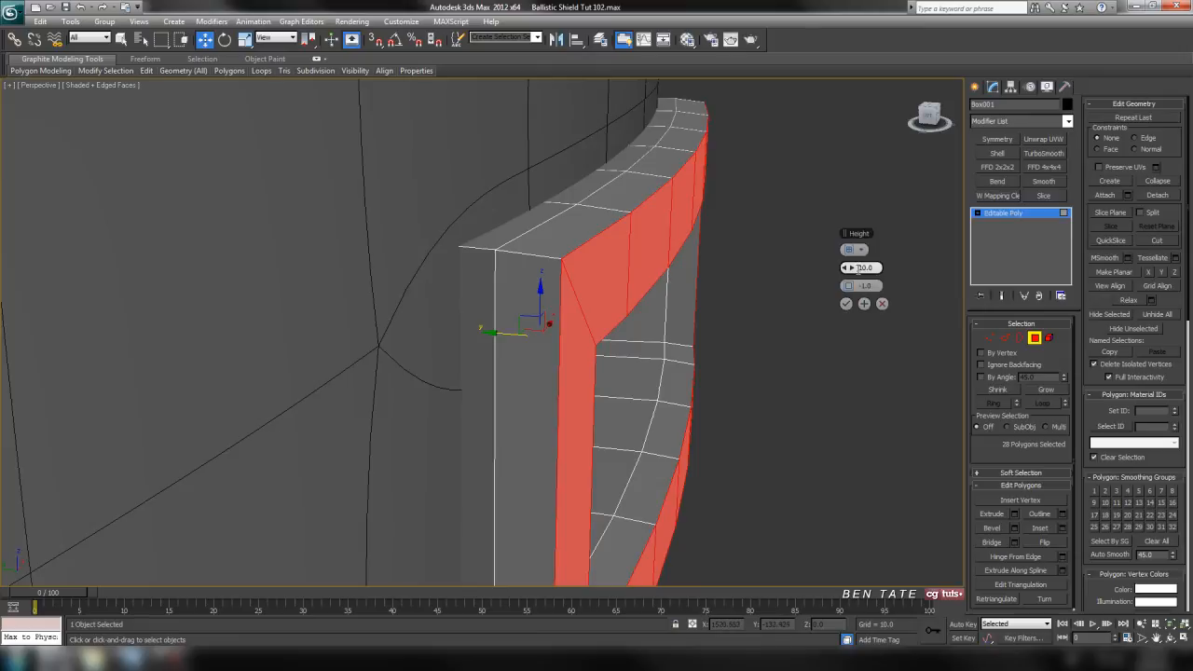
drag(856, 271, 823, 278)
alt+middle_drag(824, 278, 635, 367)
middle_drag(790, 411, 762, 435)
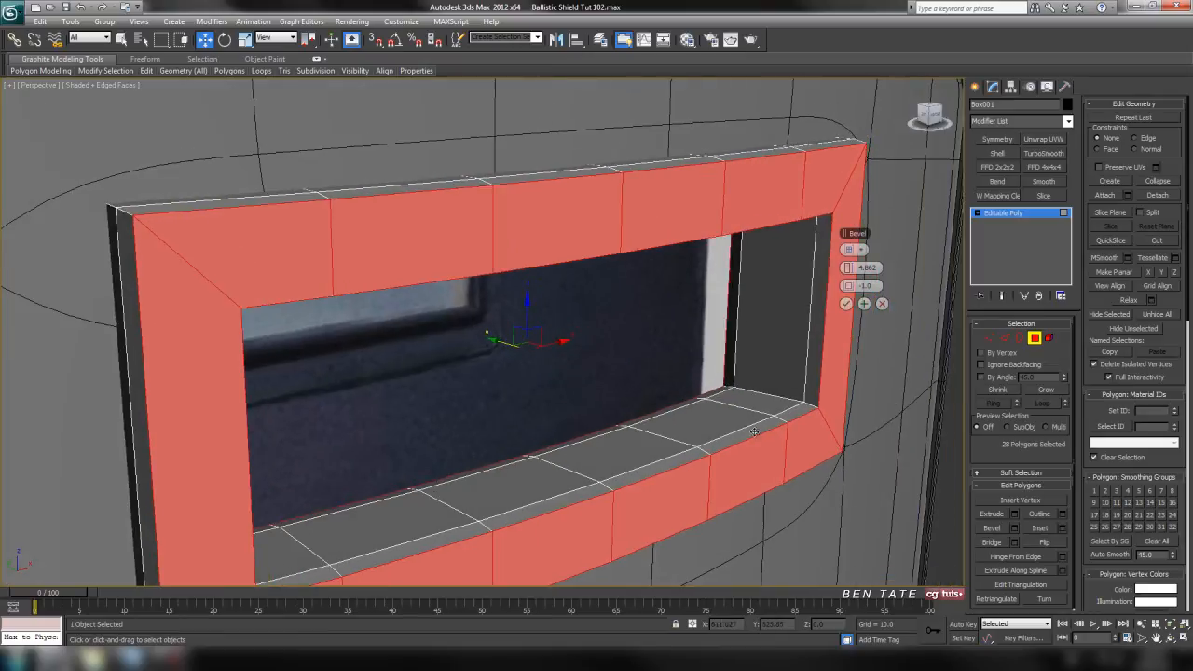
drag(850, 288, 849, 285)
key(alt+w)
right_click(764, 201)
key(alt+w)
key(p)
alt+middle_drag(652, 372, 713, 425)
drag(846, 267, 847, 271)
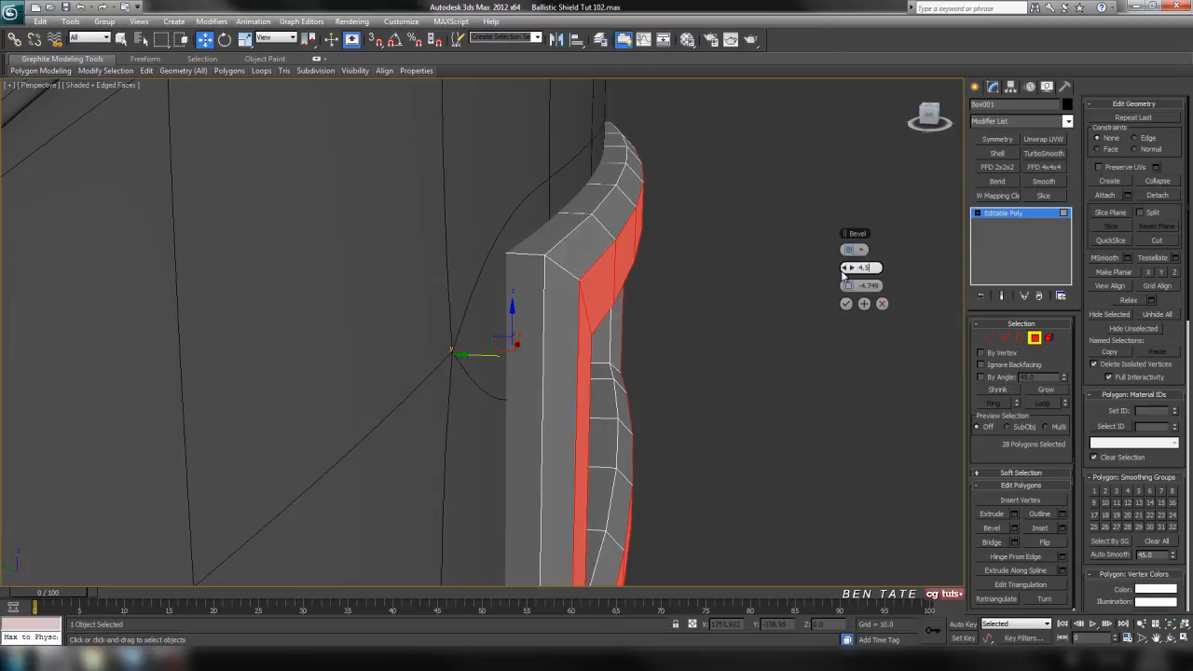
drag(848, 290, 850, 287)
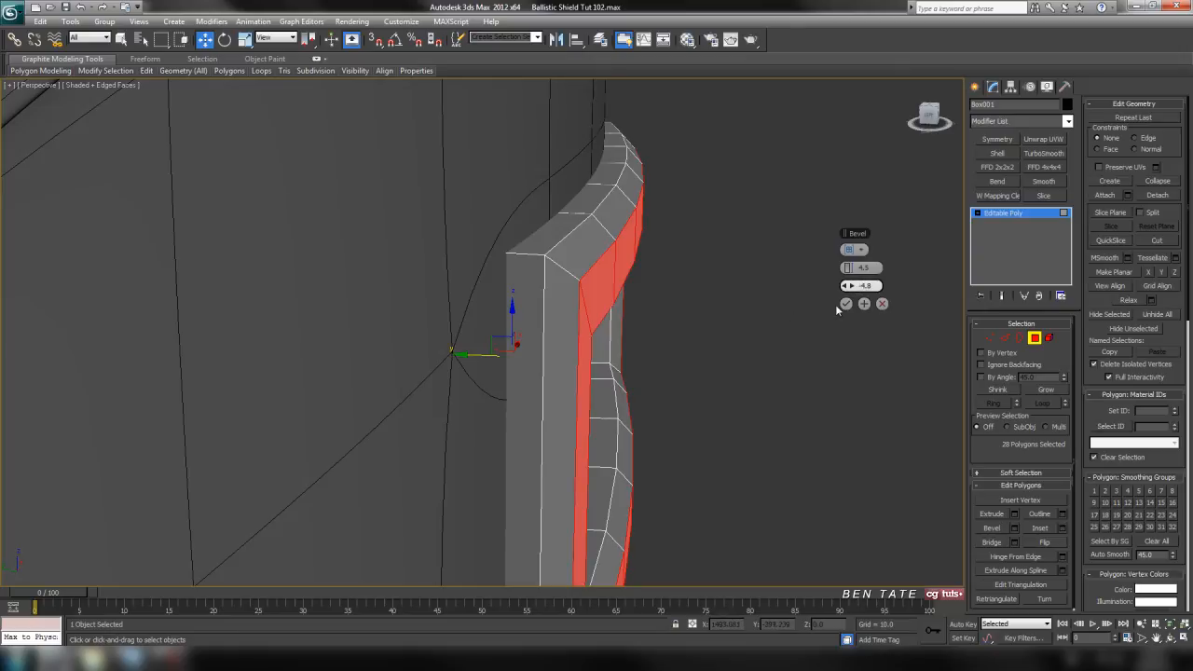
click(847, 305)
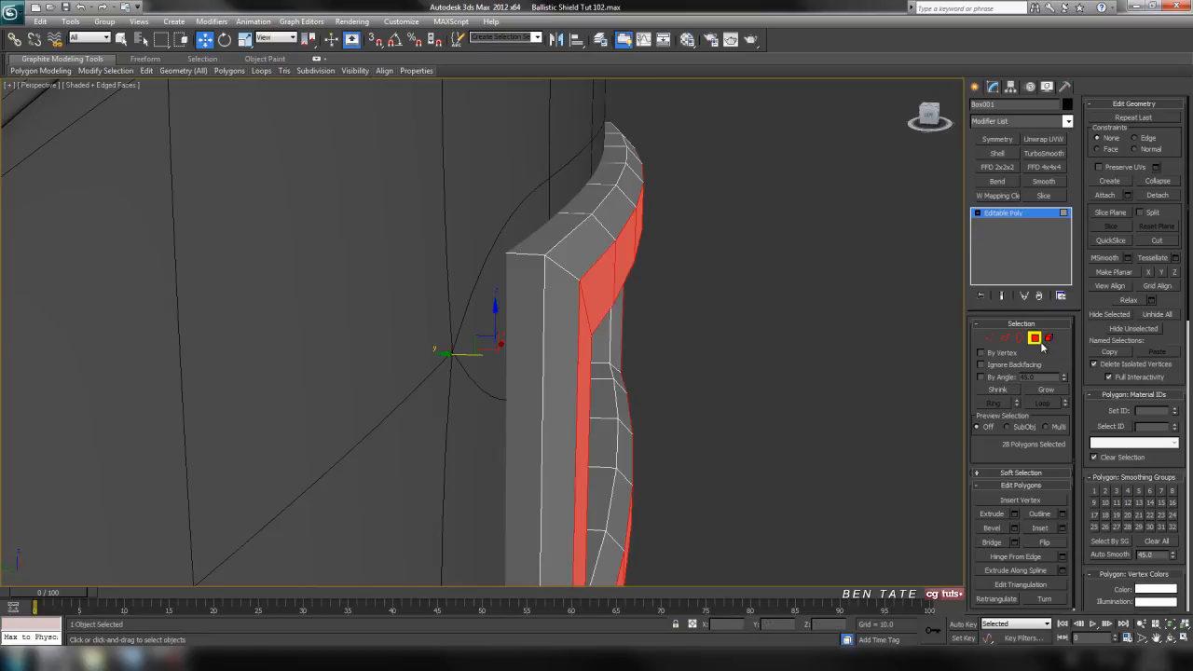
Connect the rings of edges across the frame's front and back faces with 2 segments and a pinch of 75
click(1035, 338)
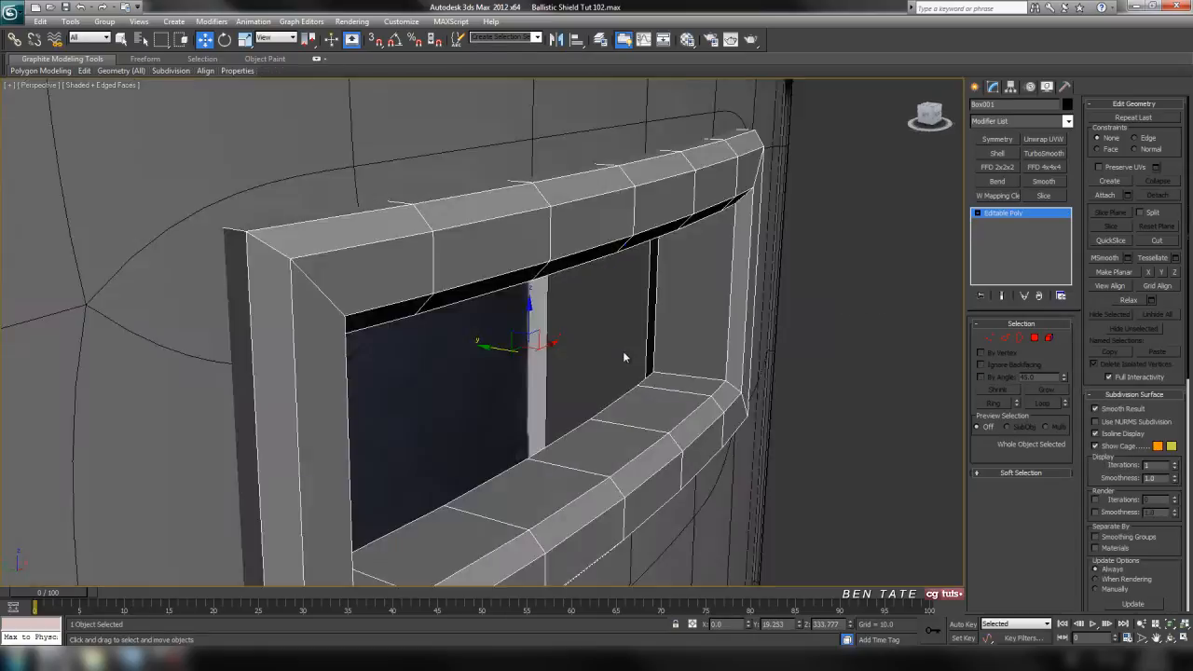
alt+middle_drag(622, 351, 591, 370)
scroll(608, 352, down, 4)
scroll(591, 369, up, 4)
middle_drag(598, 298, 820, 392)
scroll(674, 317, down, 3)
click(1003, 337)
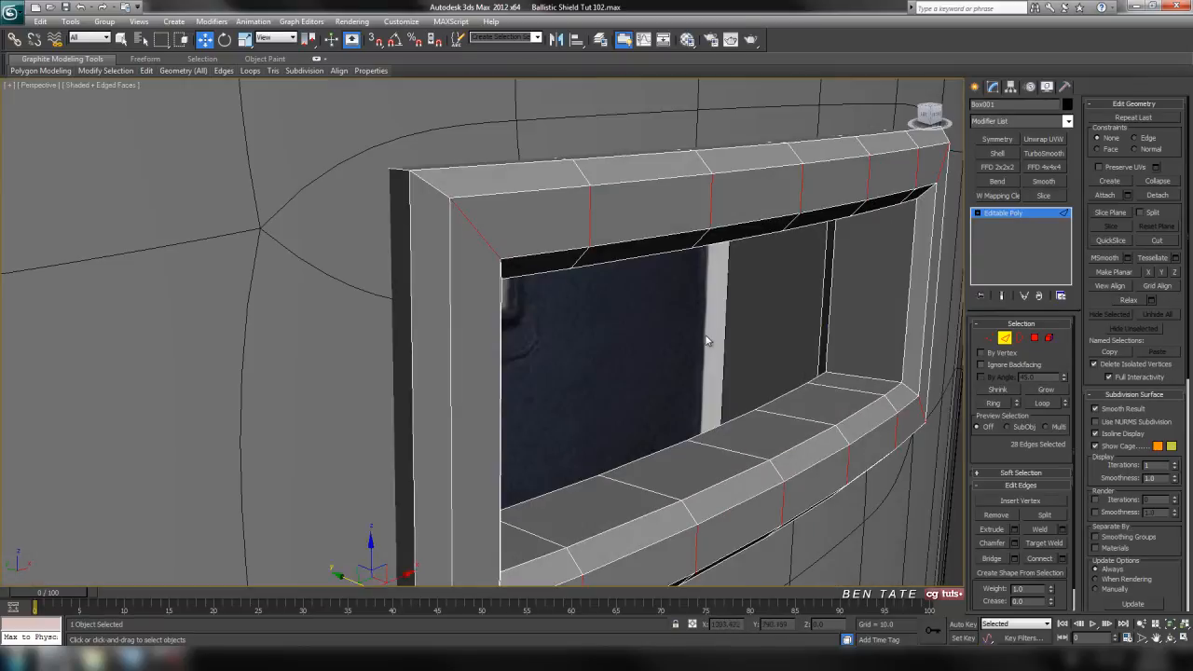
click(1063, 558)
alt+middle_drag(598, 349, 718, 338)
drag(834, 248, 834, 346)
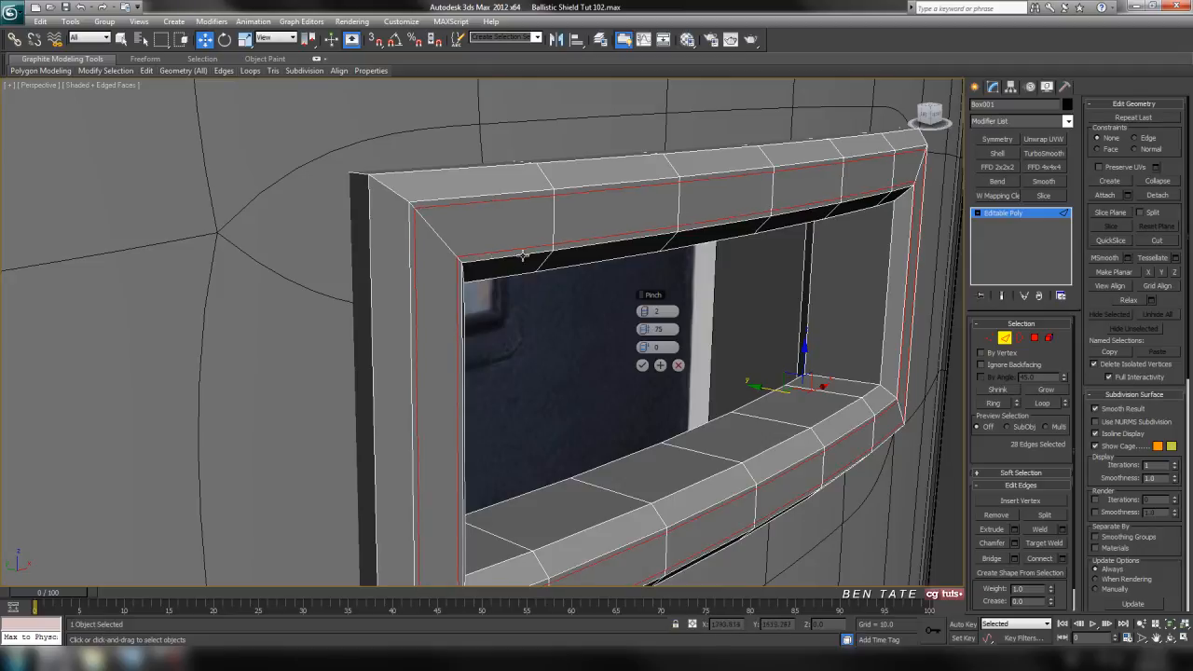
click(645, 366)
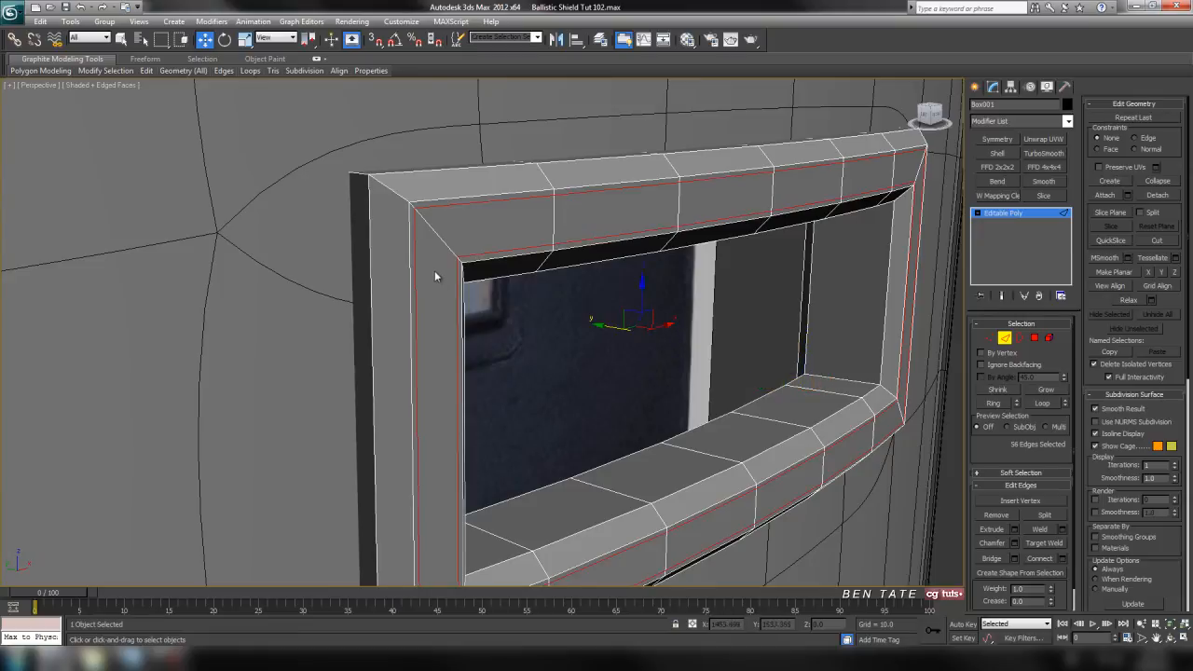
Connect the ring edges across the frame's front and back outer bevels with 2 segments and a pinch of 75
alt+middle_drag(434, 276, 445, 290)
click(477, 359)
alt+middle_drag(548, 408, 632, 414)
ctrl+click(299, 393)
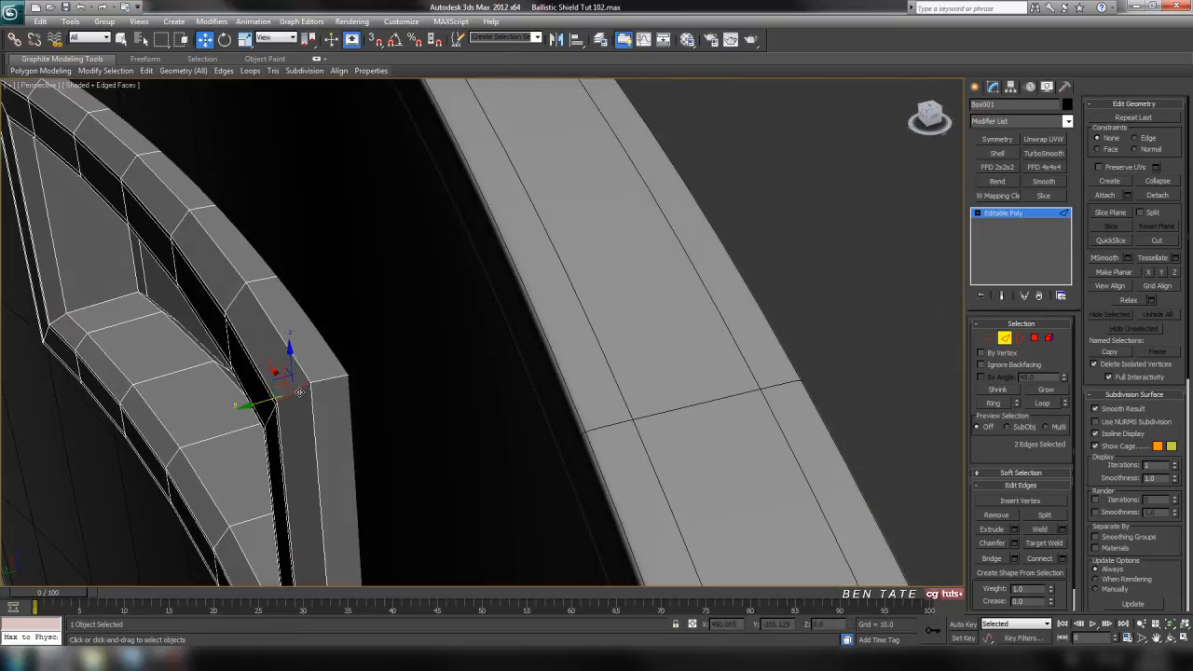
click(993, 403)
alt+middle_drag(730, 375, 578, 400)
click(1061, 559)
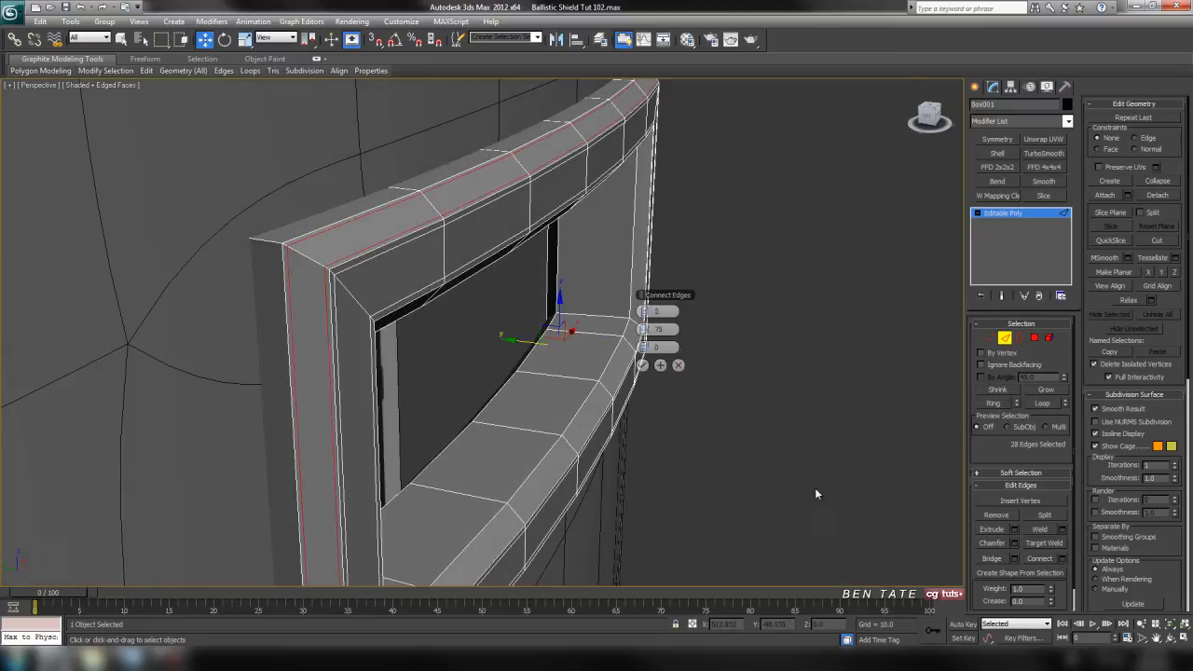
alt+middle_drag(814, 488, 826, 503)
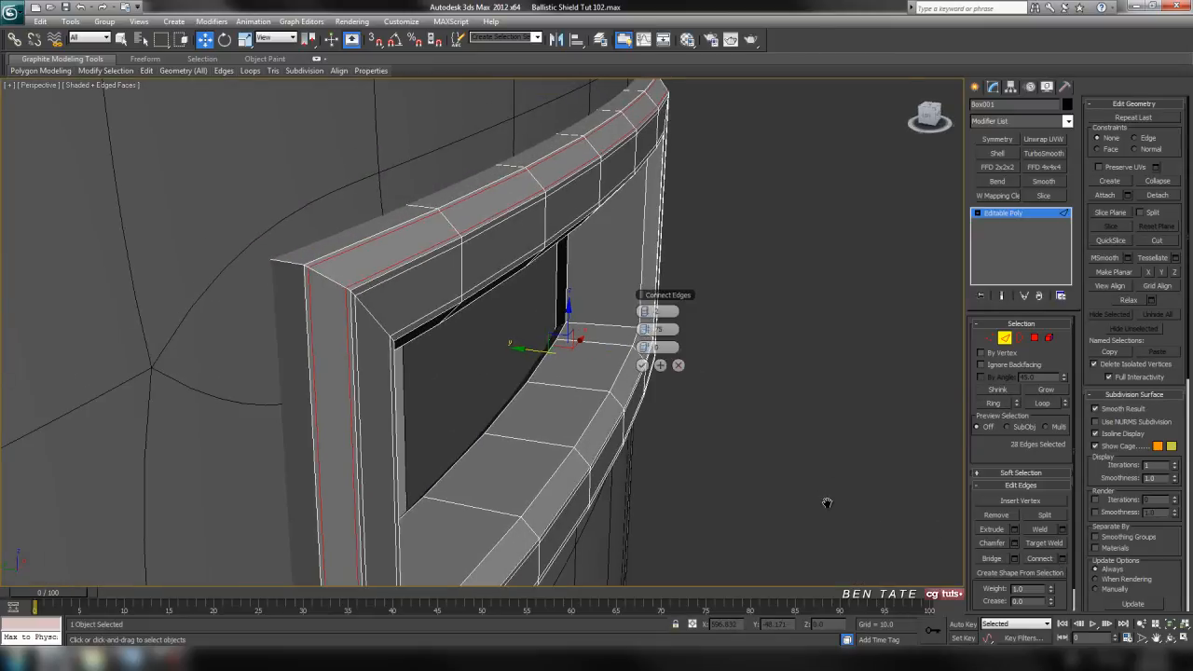
click(642, 364)
Connect the ring of edges around the frame's outer side walls with 2 segments and a pinch of 91
alt+middle_drag(642, 365, 559, 307)
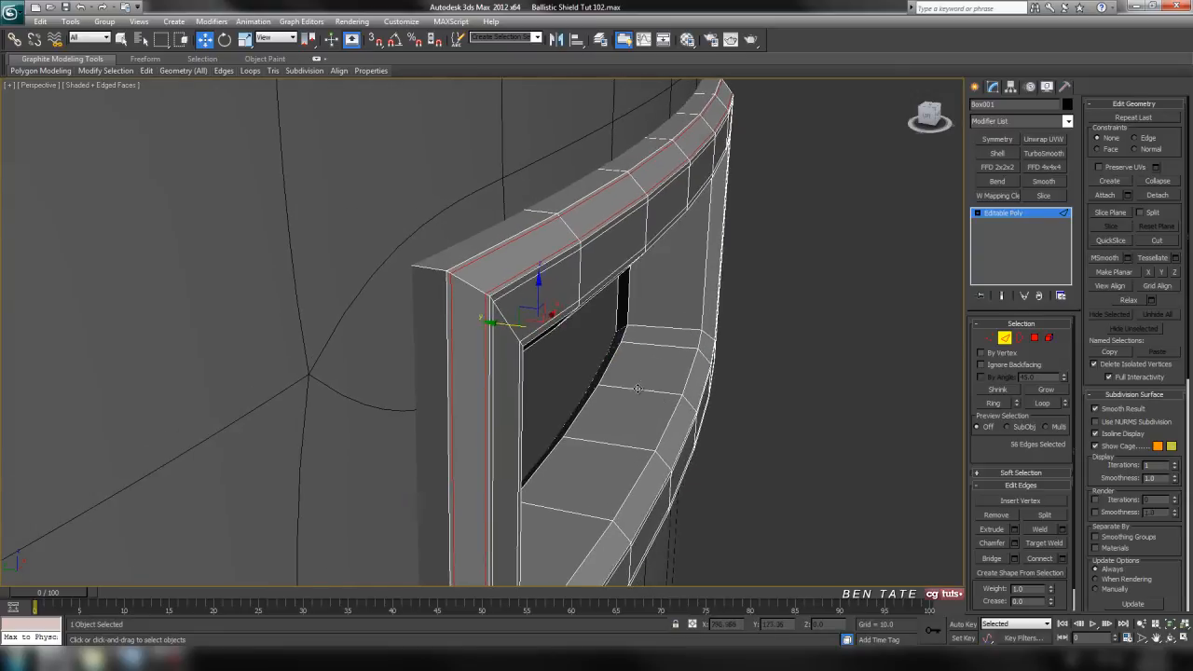
click(429, 269)
click(995, 404)
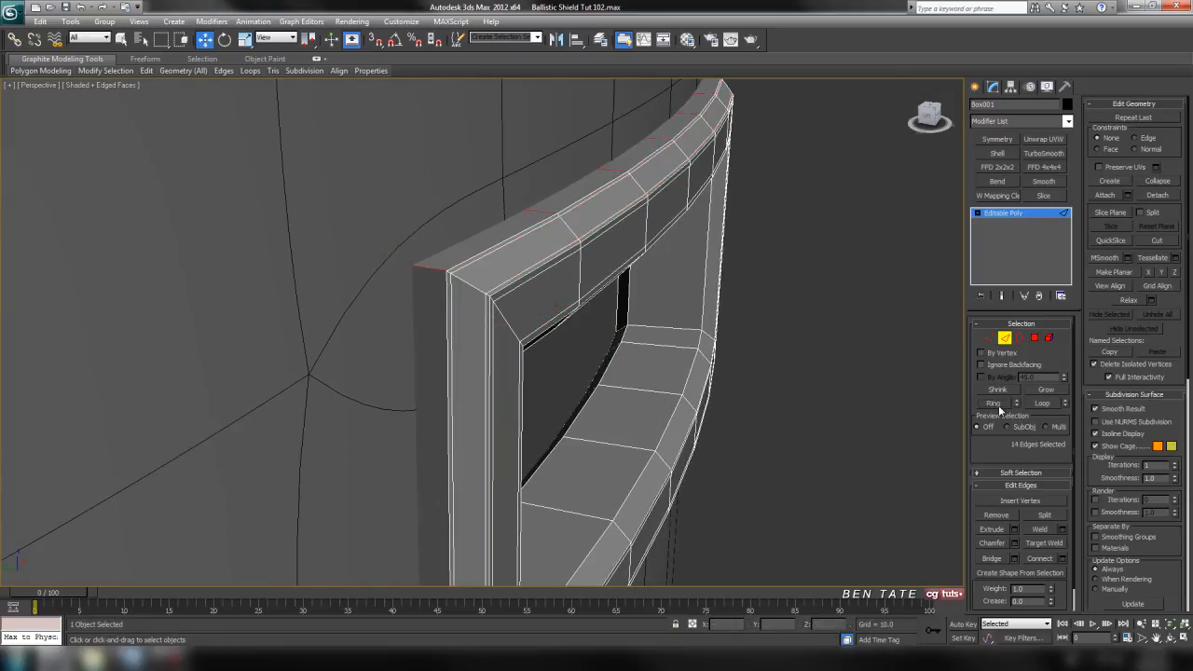
key(F3)
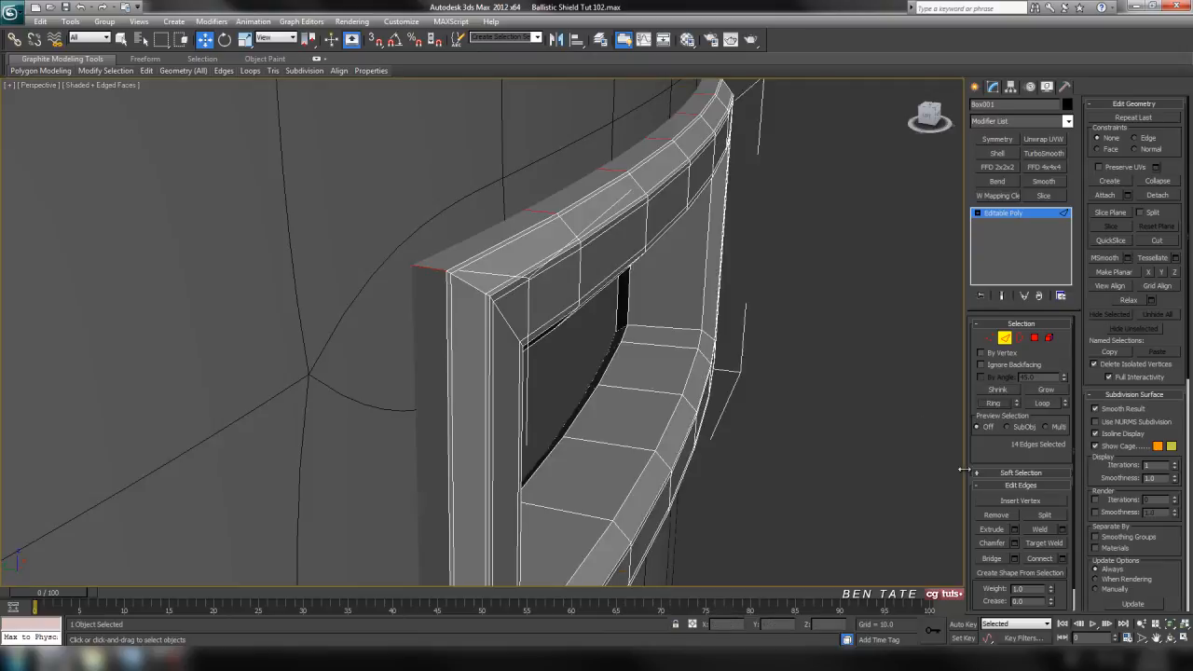
click(1062, 558)
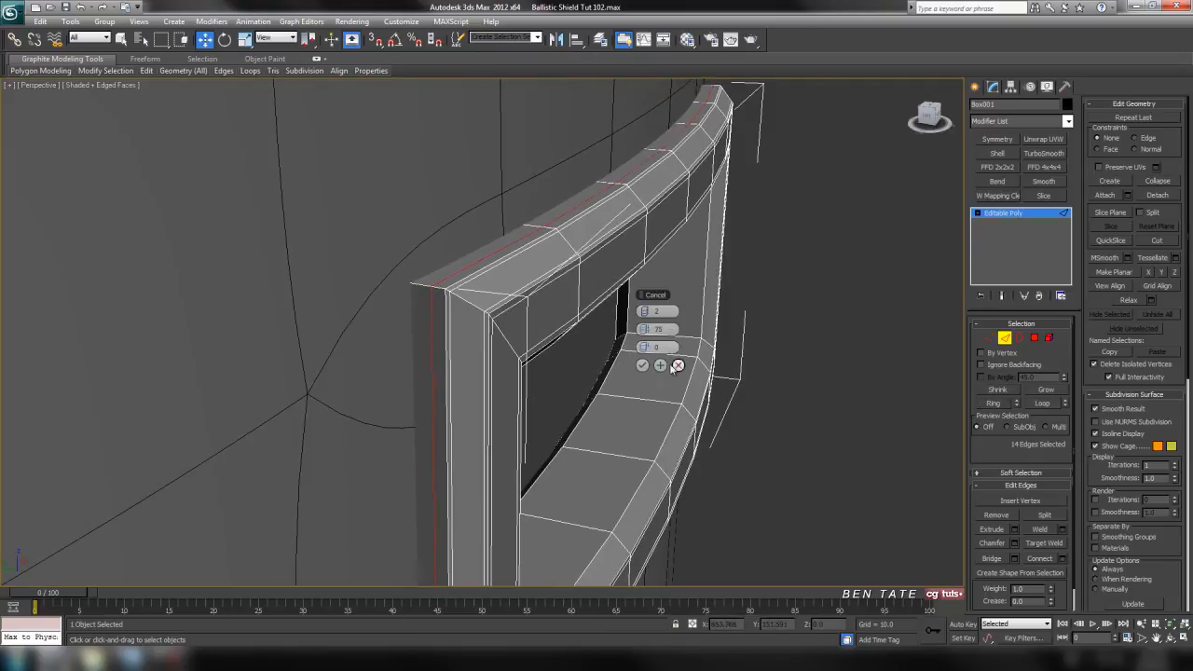
drag(642, 327, 692, 335)
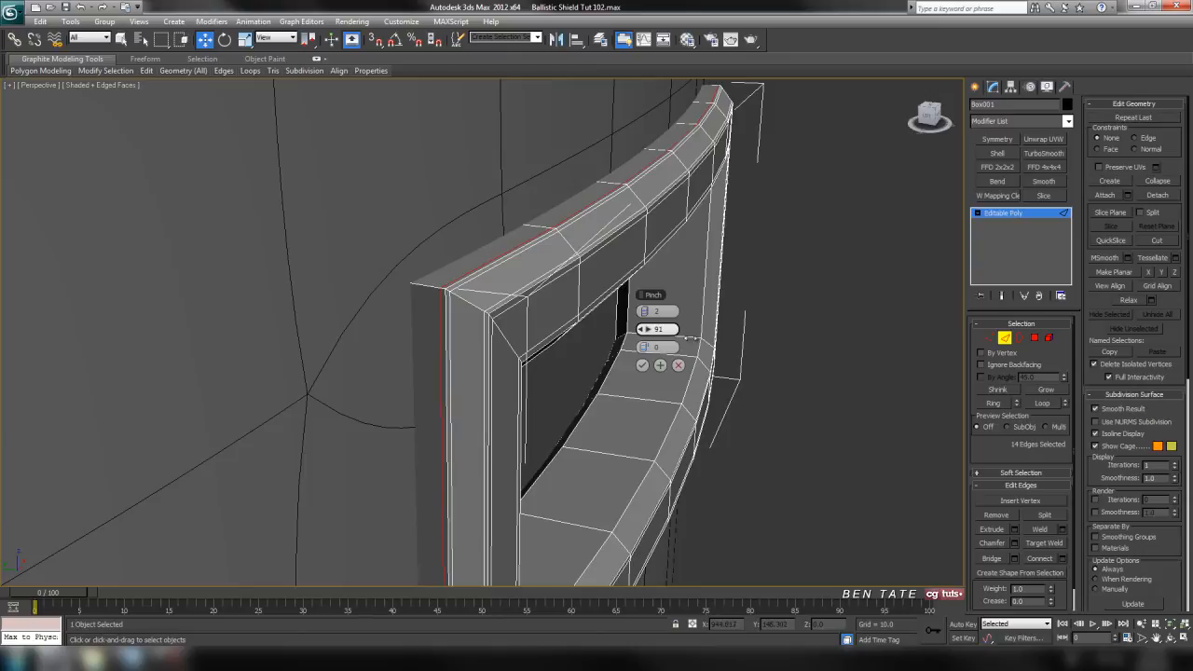
drag(687, 338, 689, 341)
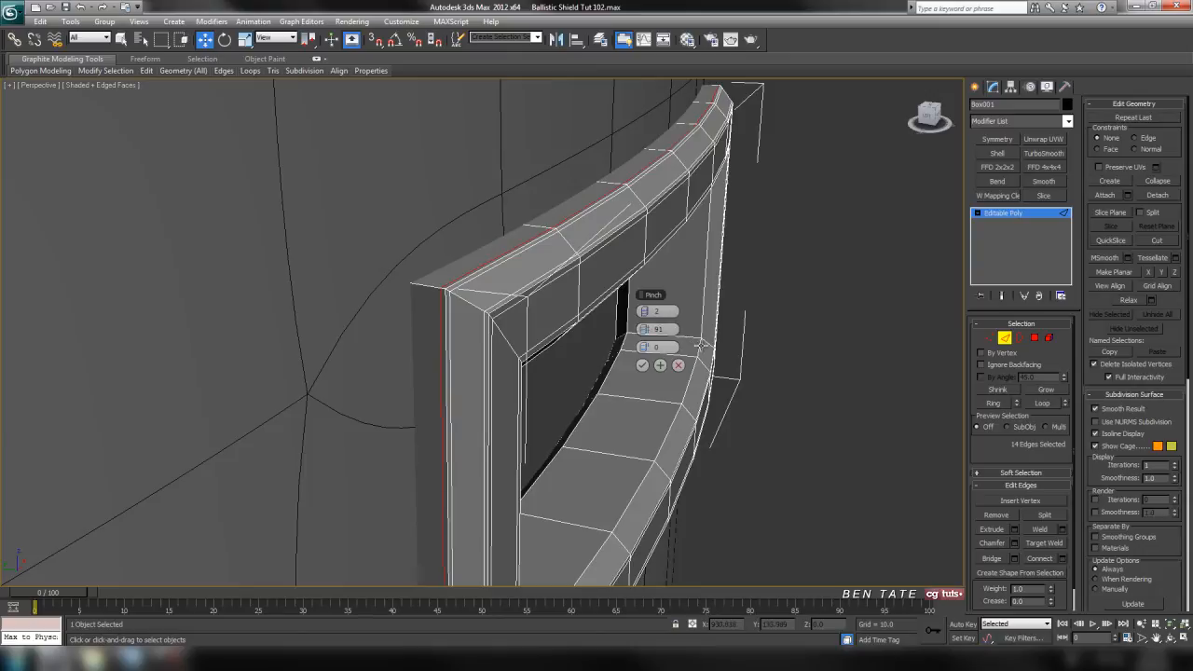
click(643, 366)
Connect the ring of edges around the inner walls of the window opening with 2 segments and a pinch of 91
alt+middle_drag(643, 371, 588, 322)
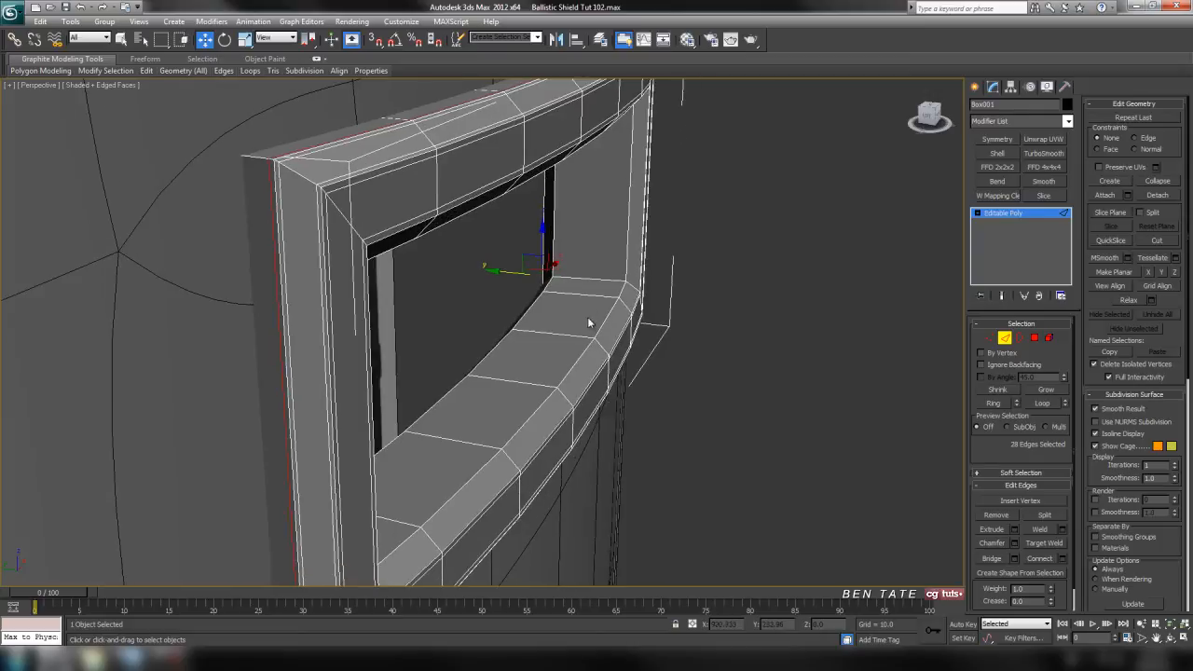
click(607, 297)
click(995, 403)
scroll(794, 416, up, 1)
click(1062, 558)
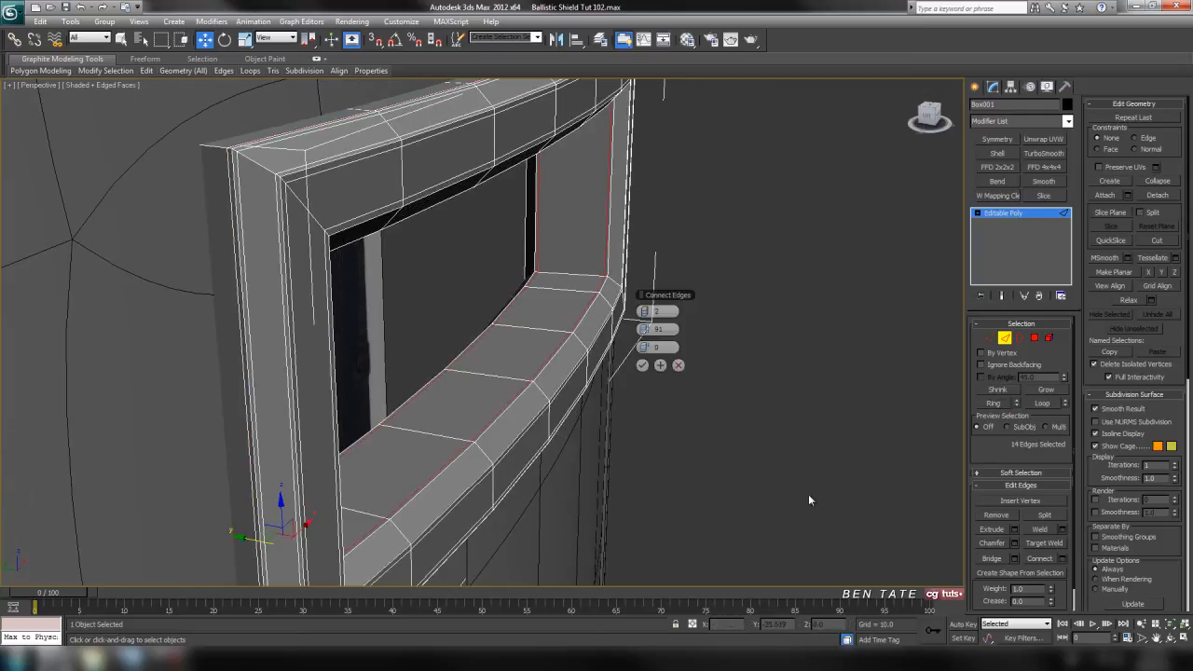
click(641, 364)
Connect the ring edges across the front and back inner bevels around the opening with 2 segments and a pinch of 75
alt+middle_drag(642, 364, 574, 437)
scroll(628, 380, up, 4)
alt+middle_drag(626, 380, 553, 338)
click(559, 307)
ctrl+click(349, 376)
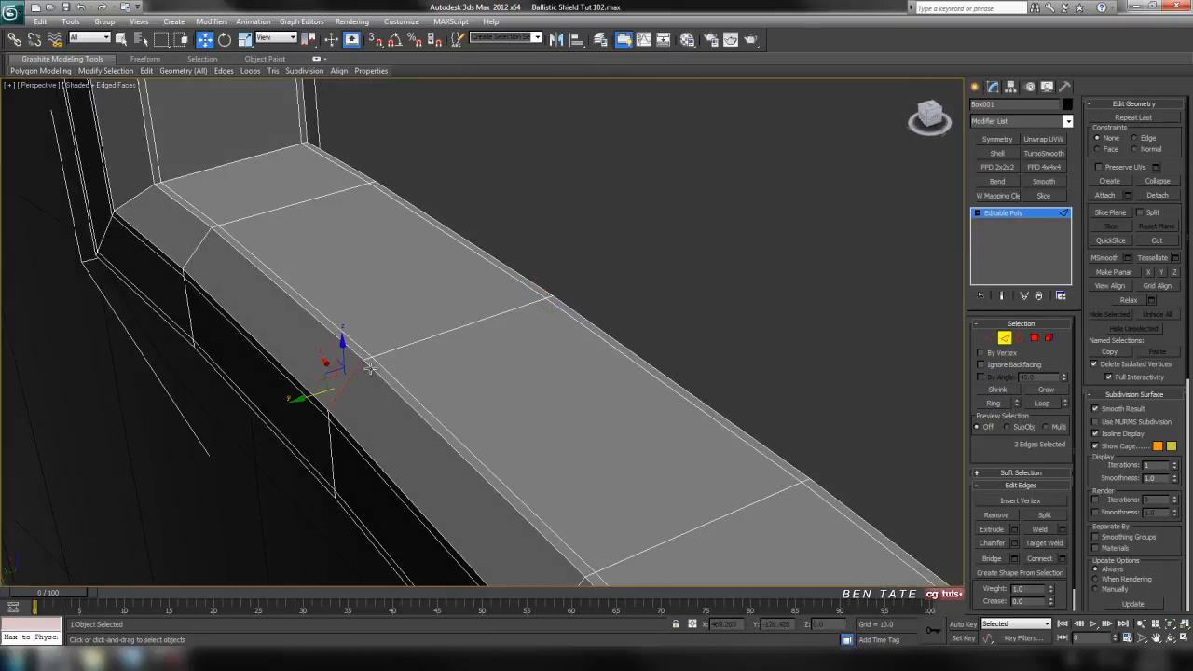
alt+middle_drag(628, 355, 670, 430)
click(993, 403)
click(1061, 558)
middle_drag(805, 496, 796, 471)
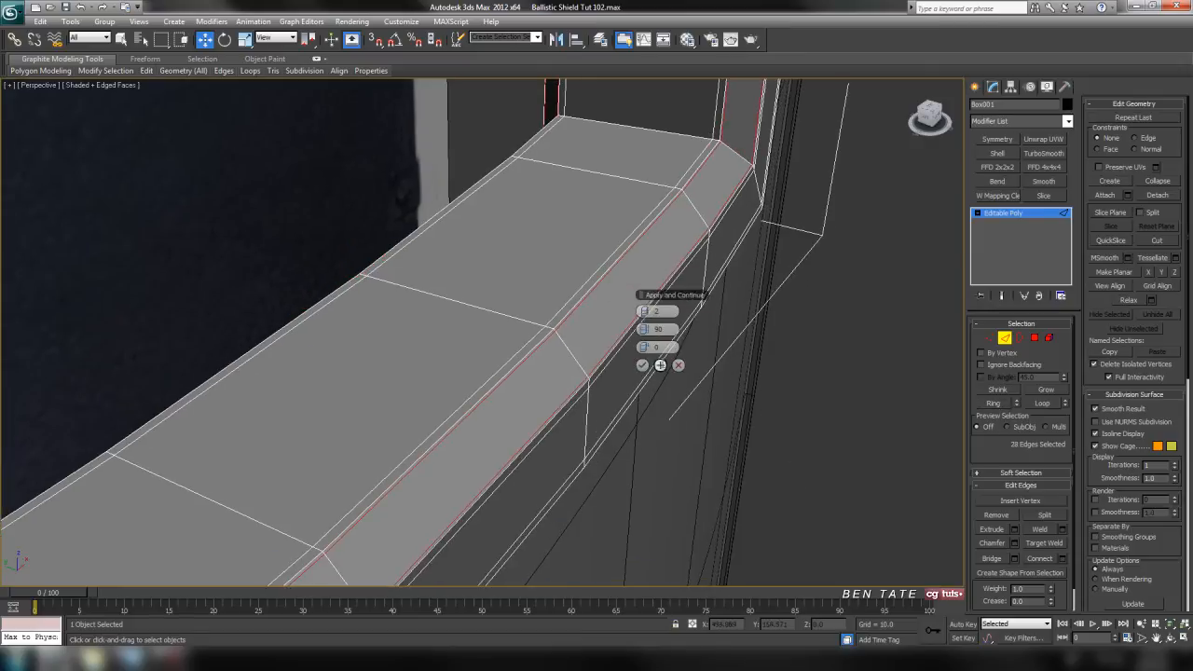
drag(643, 329, 610, 332)
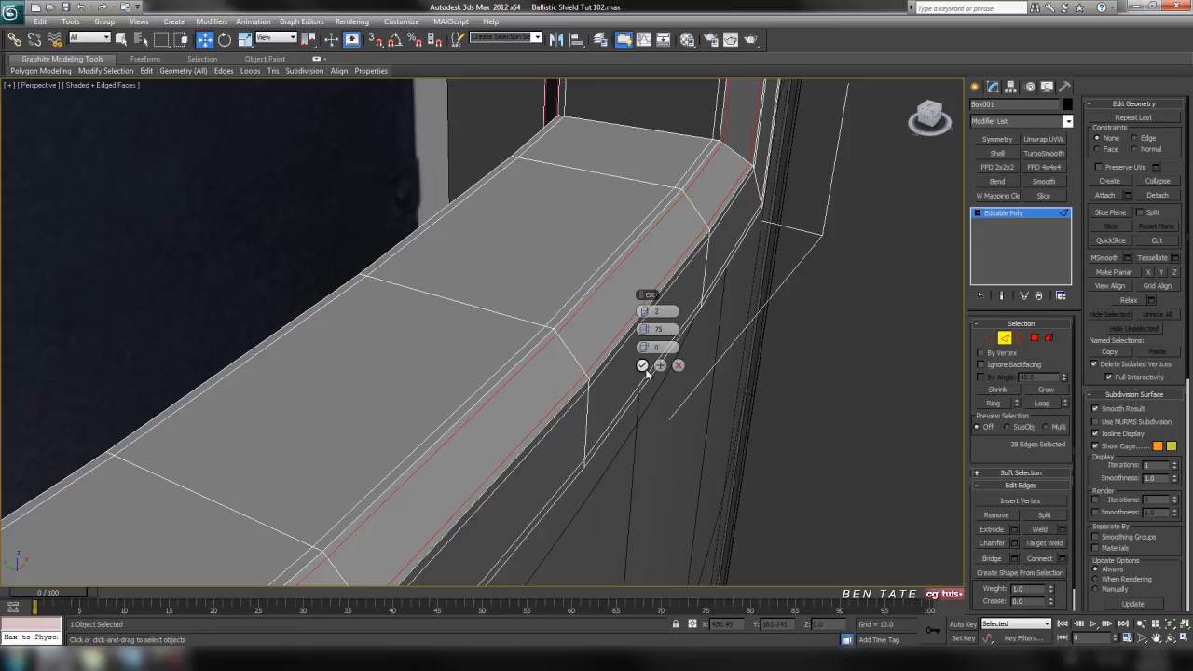
click(642, 364)
Apply TurboSmooth to the window frame with 2 iterations and Isoline Display enabled, and hide the edged-faces display
mouse_move(716, 418)
middle_down()
mouse_move(658, 373)
mouse_move(655, 418)
mouse_move(696, 416)
middle_up()
scroll(694, 438, down, 5)
scroll(655, 419, up, 3)
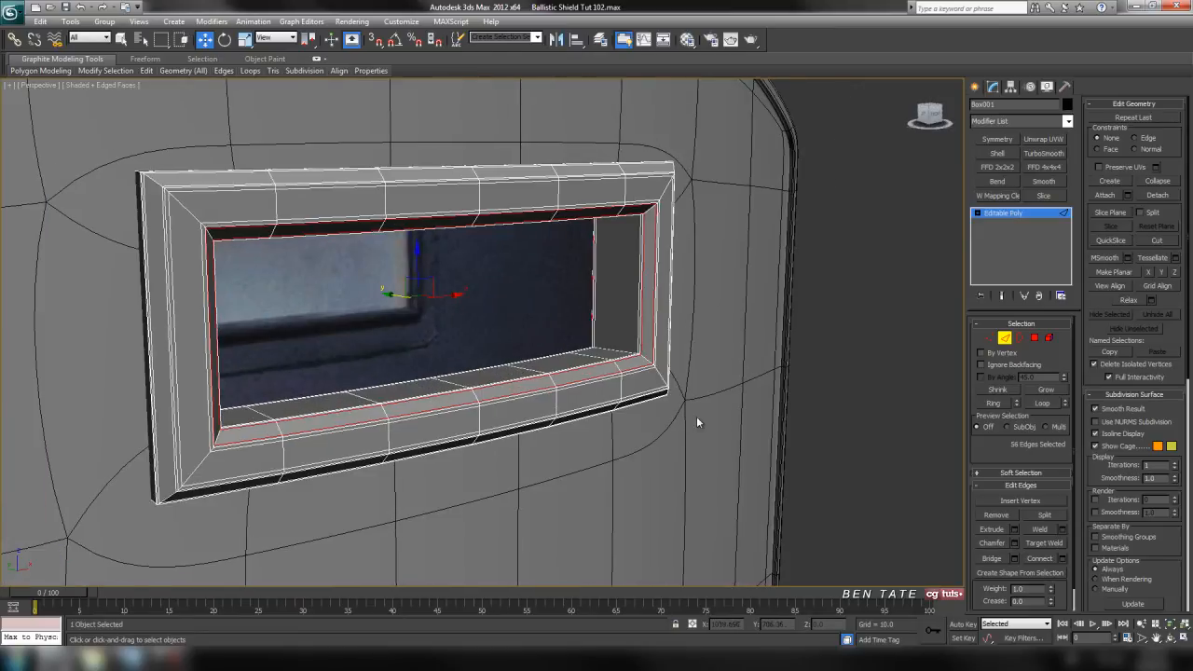
click(1003, 338)
middle_drag(745, 303, 867, 318)
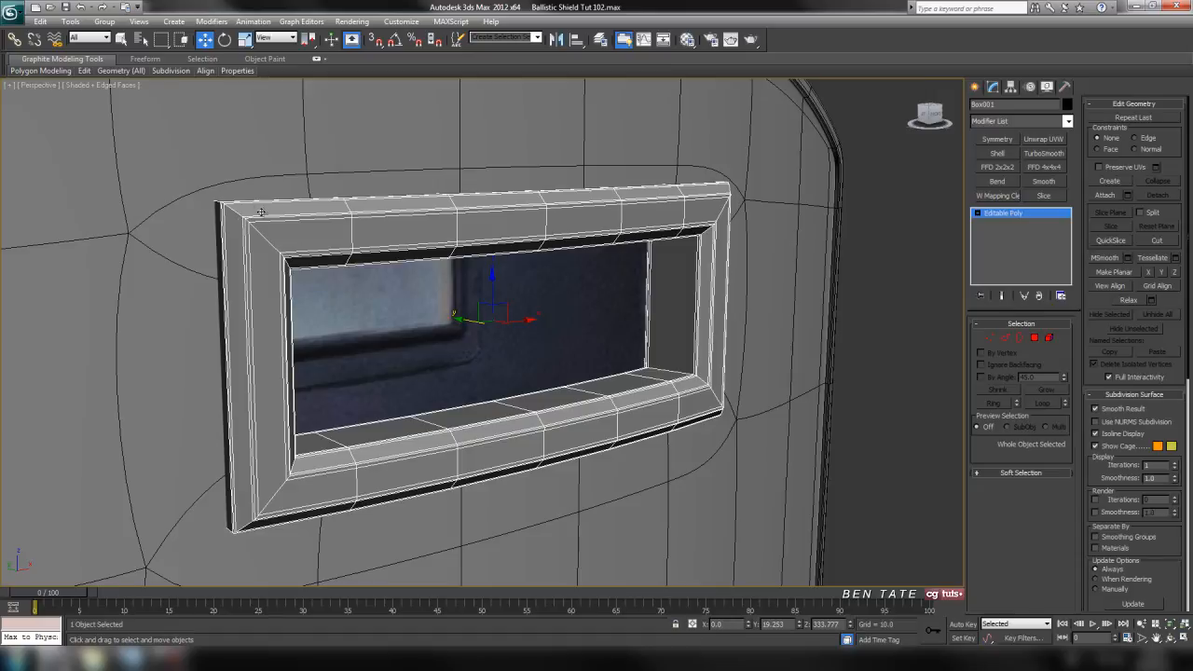
click(1043, 152)
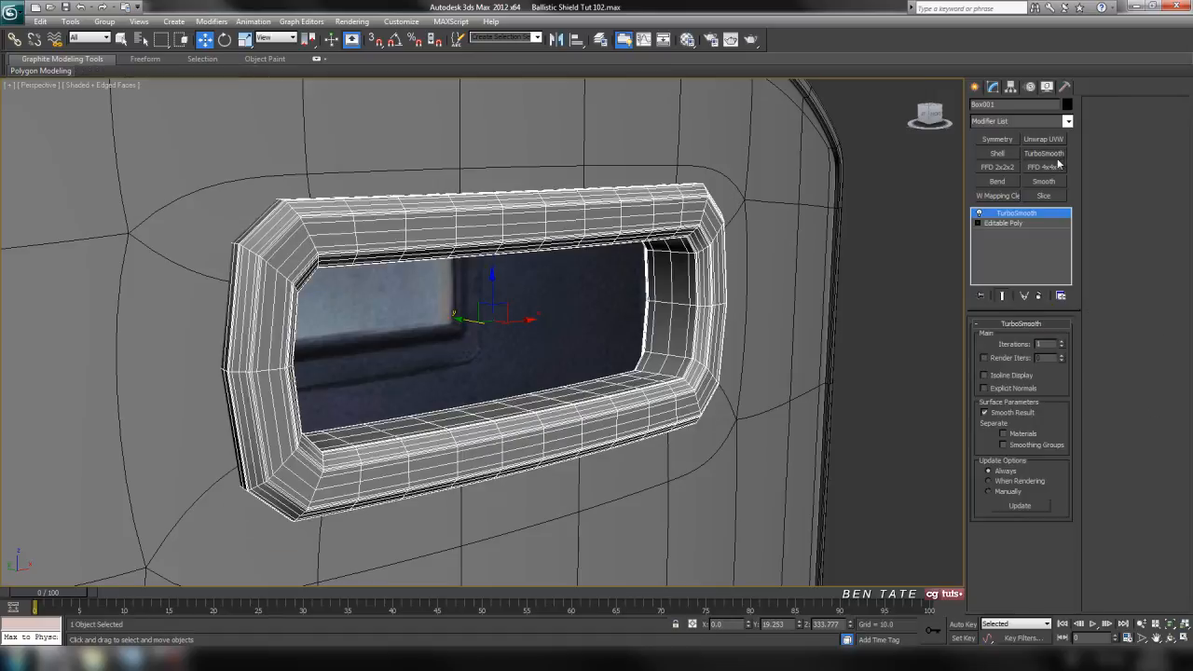
click(1060, 342)
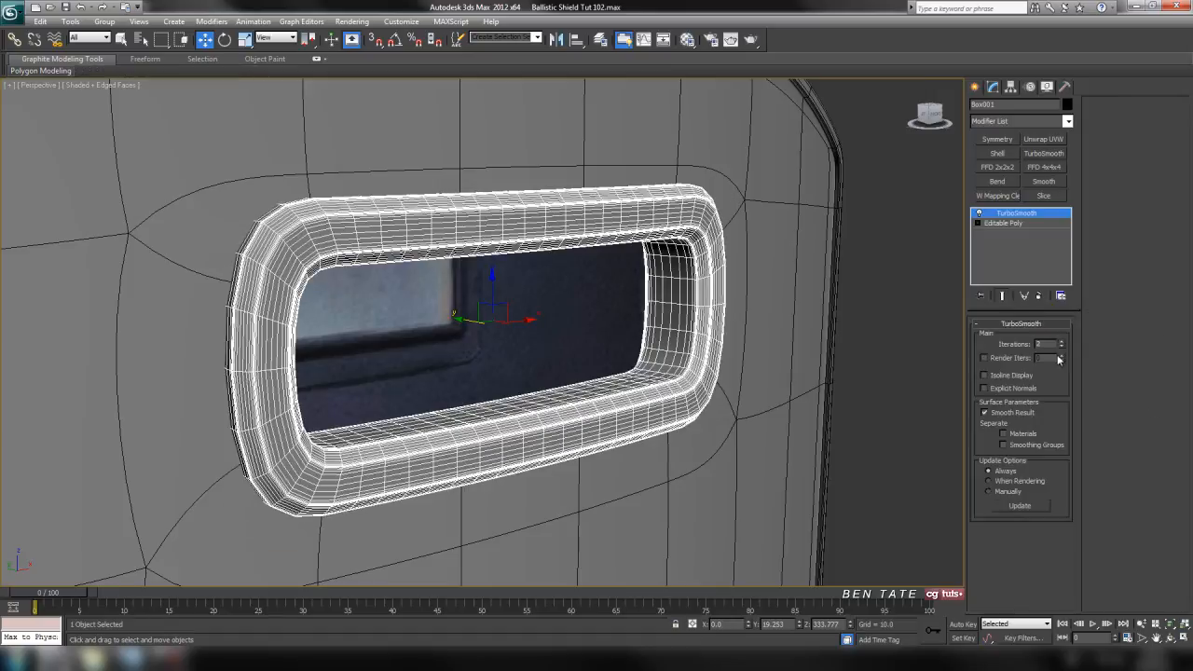
click(1005, 377)
key(F4)
scroll(803, 390, down, 3)
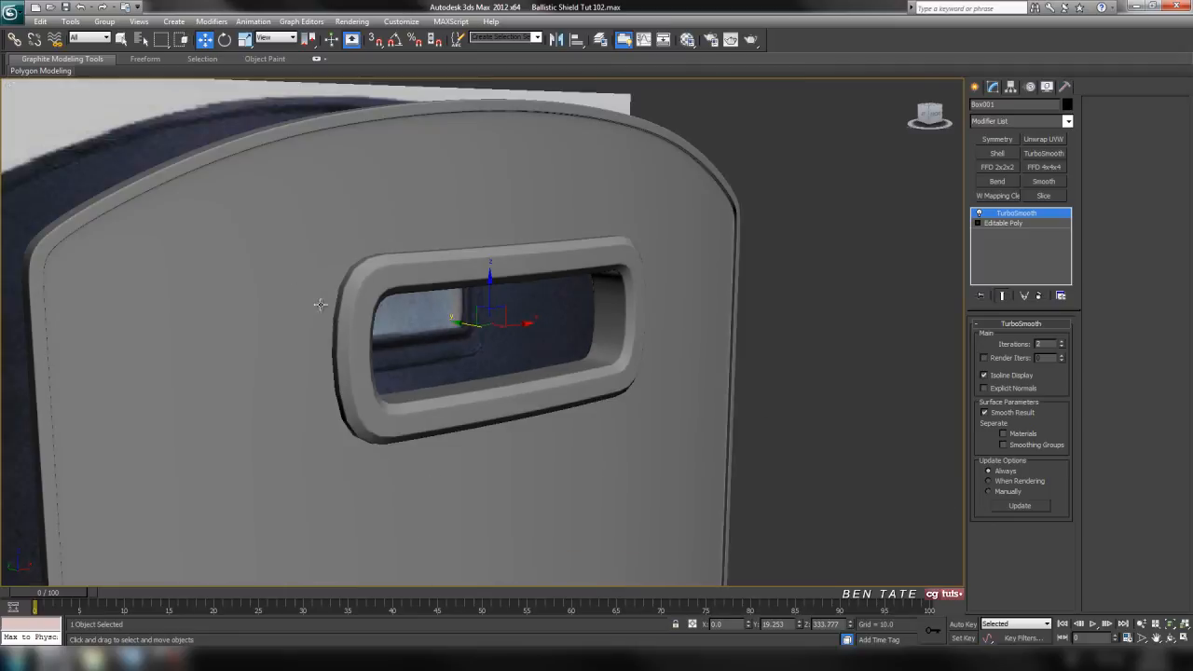
In the Front view, select all vertical edges at both ends of the frame on the Editable Poly level
mouse_move(488, 390)
alt+middle_down()
mouse_move(255, 386)
mouse_move(423, 415)
mouse_move(453, 382)
mouse_move(711, 394)
alt+middle_up()
key(alt+w)
right_click(786, 232)
key(alt+w)
middle_drag(854, 338, 820, 339)
click(990, 224)
key(2)
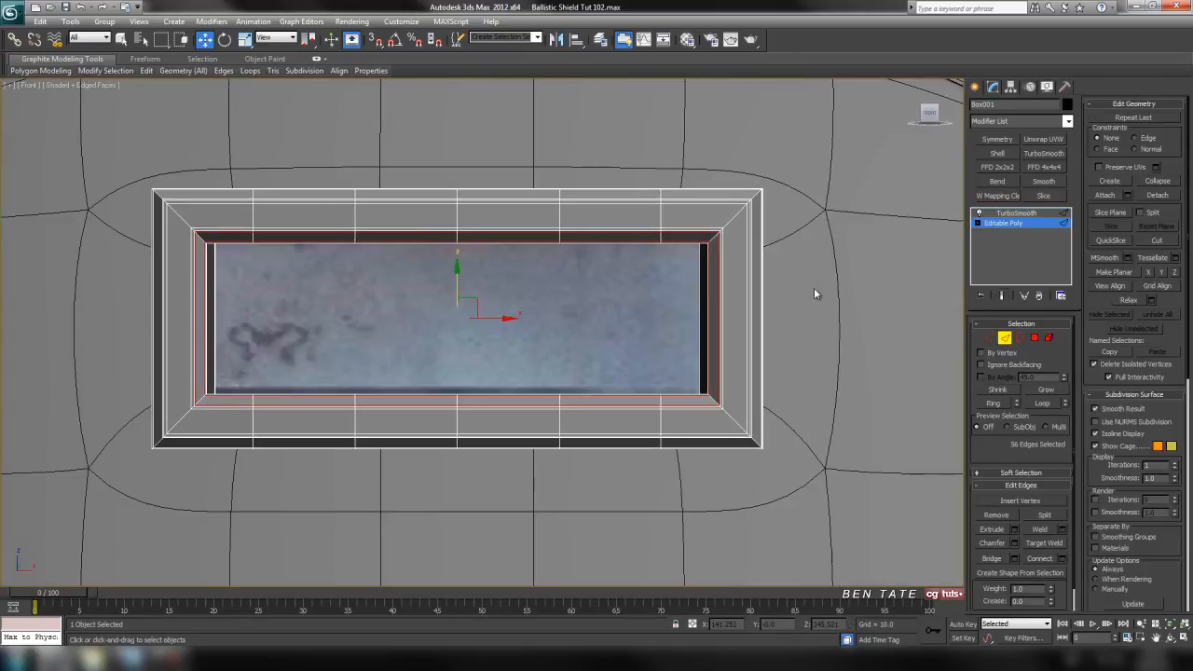
drag(129, 297, 300, 315)
ctrl+drag(896, 346, 803, 357)
middle_drag(801, 356, 855, 382)
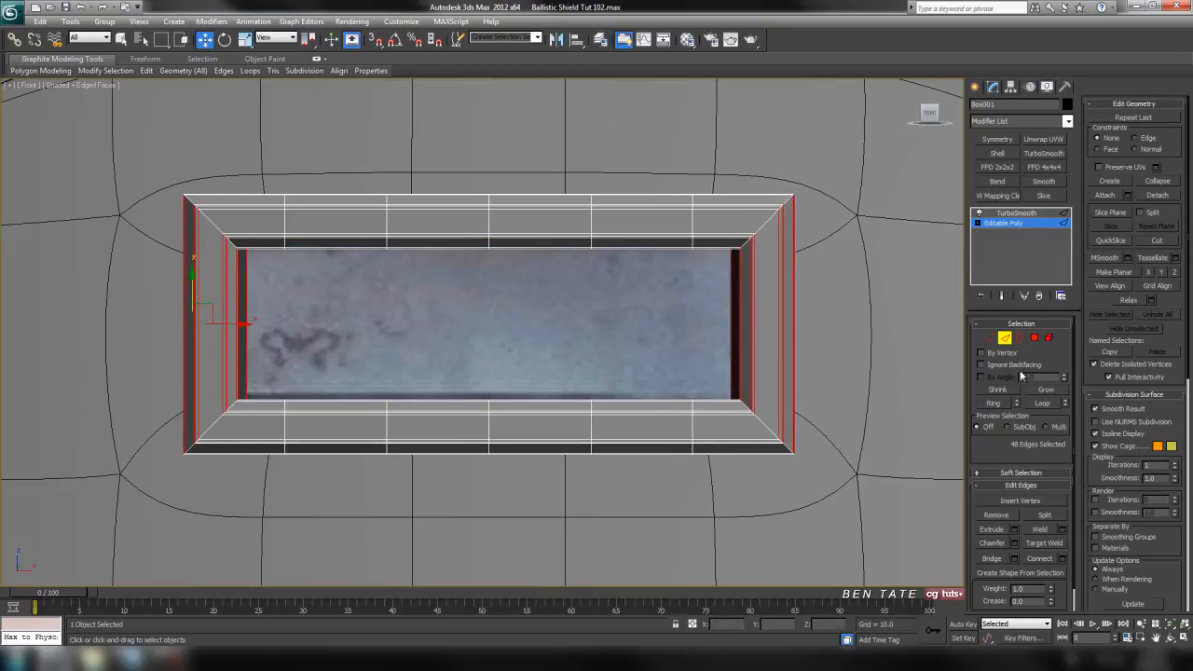
middle_drag(488, 342, 495, 338)
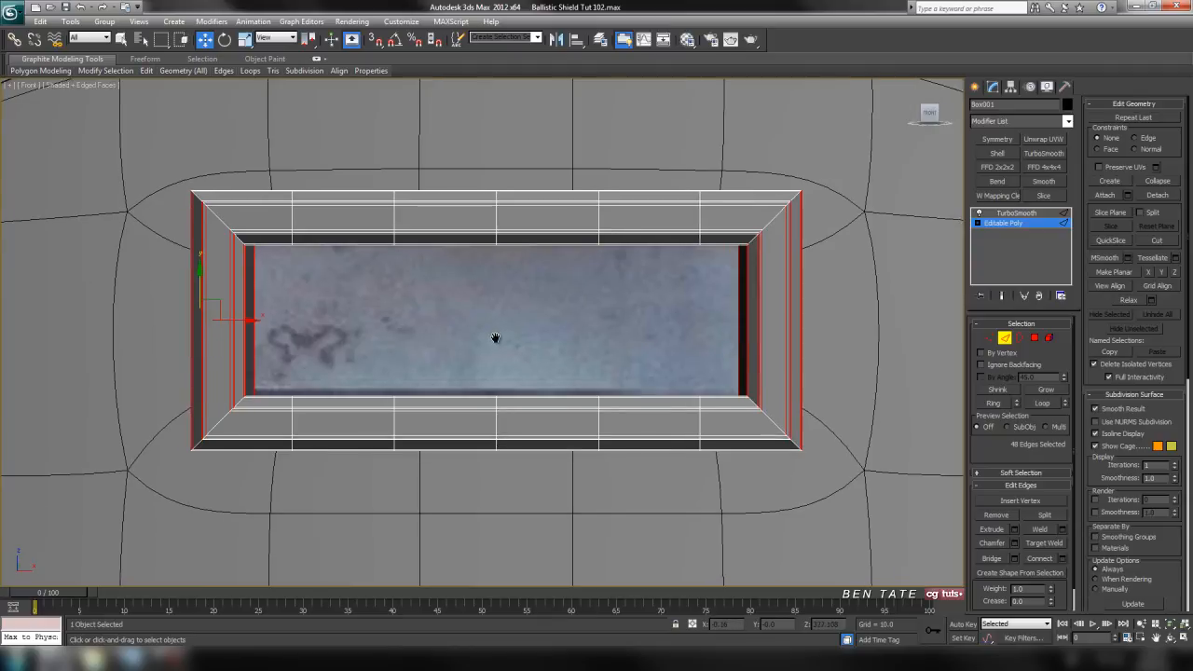
click(769, 314)
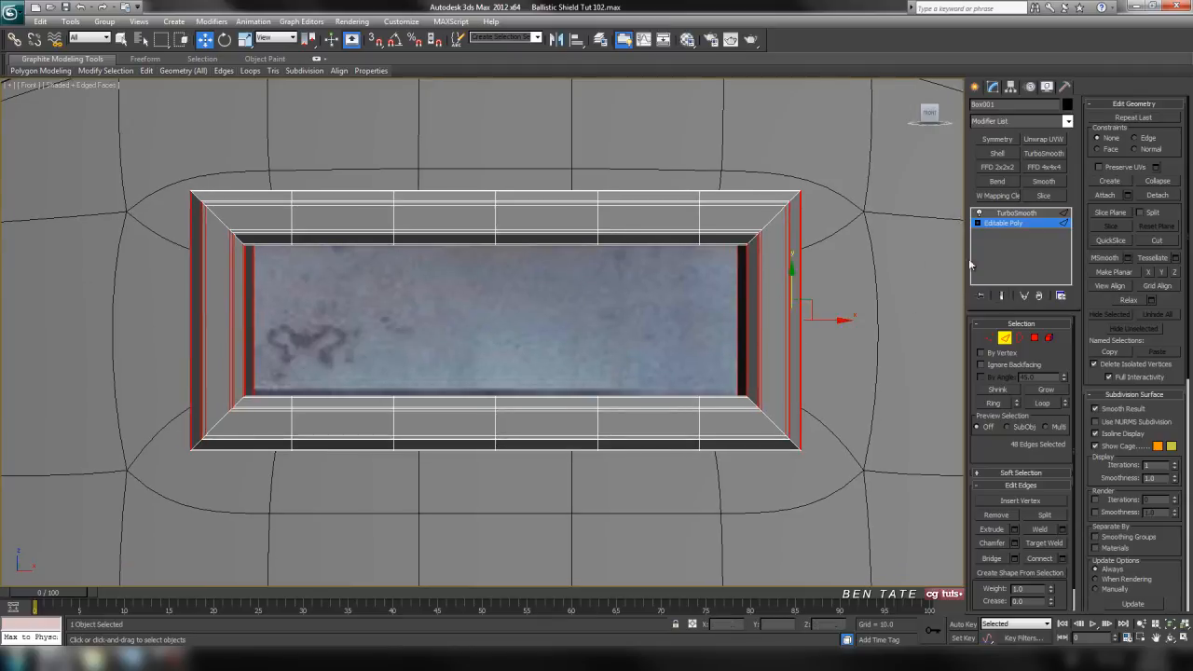
Show the smoothed end result and connect the selected vertical edges with 2 segments to tighten the frame's corners
click(1002, 295)
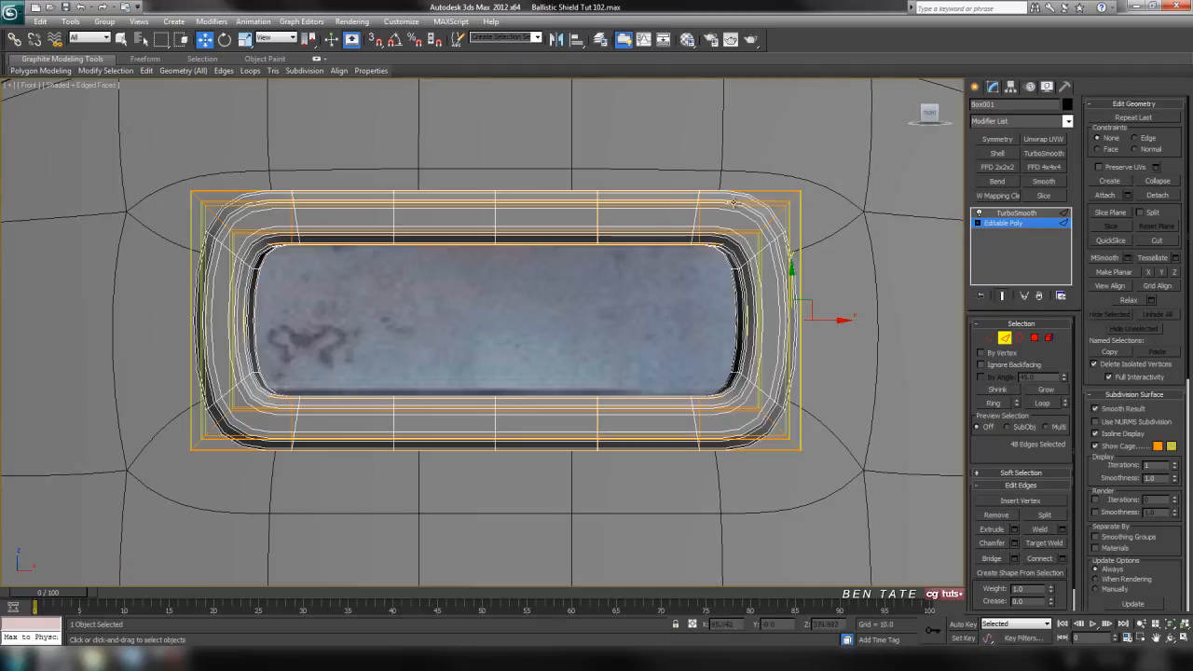
middle_drag(867, 416, 841, 394)
key(F4)
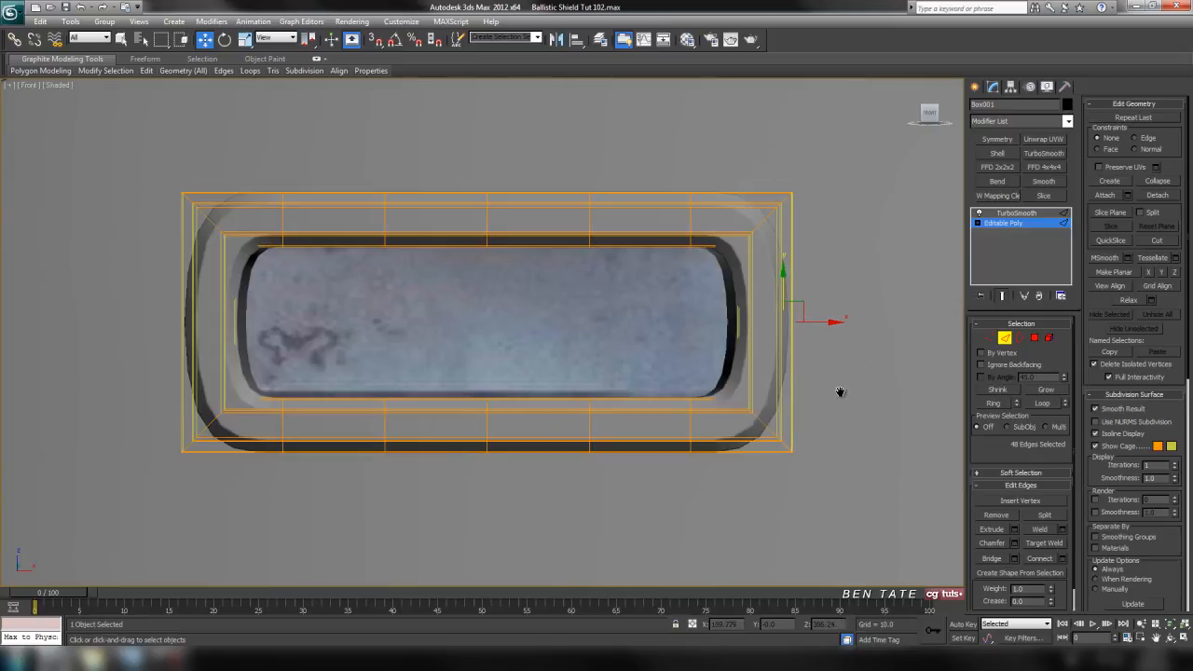
key(F4)
click(1061, 558)
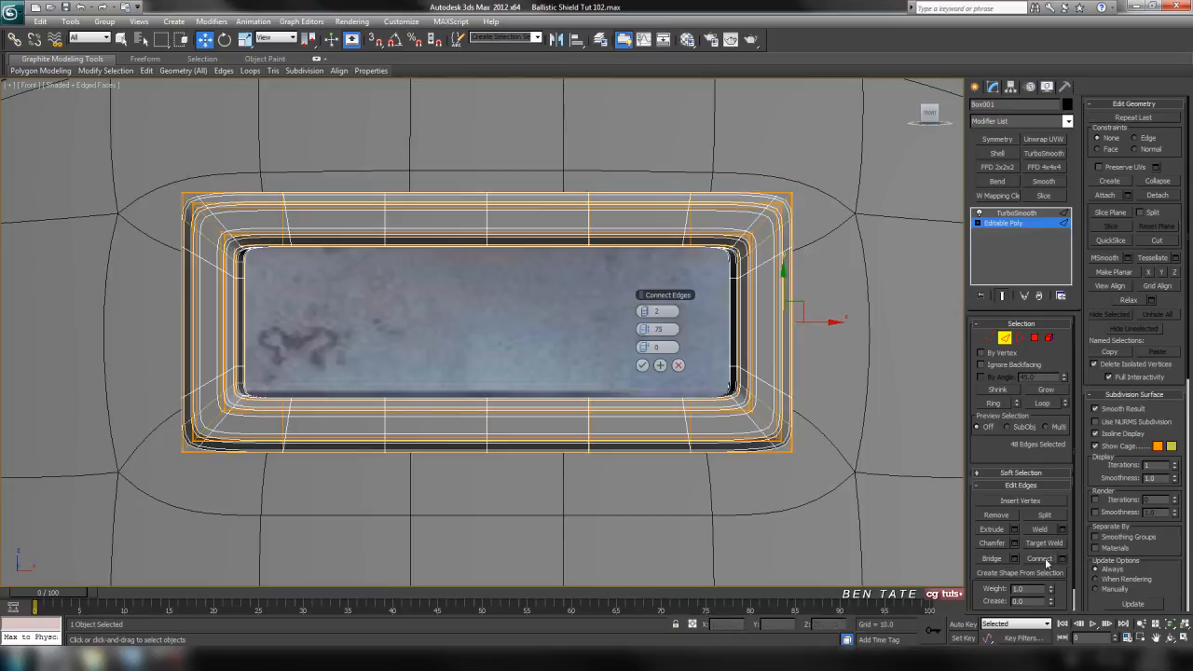
scroll(833, 471, up, 4)
middle_drag(799, 456, 793, 461)
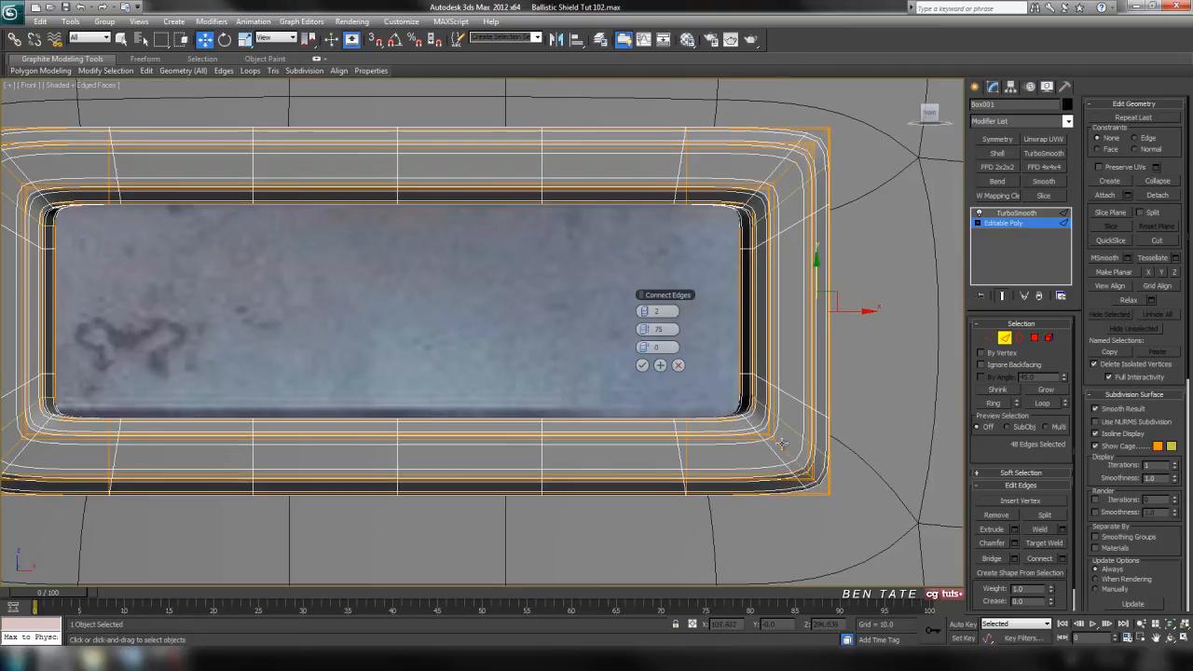
key(F4)
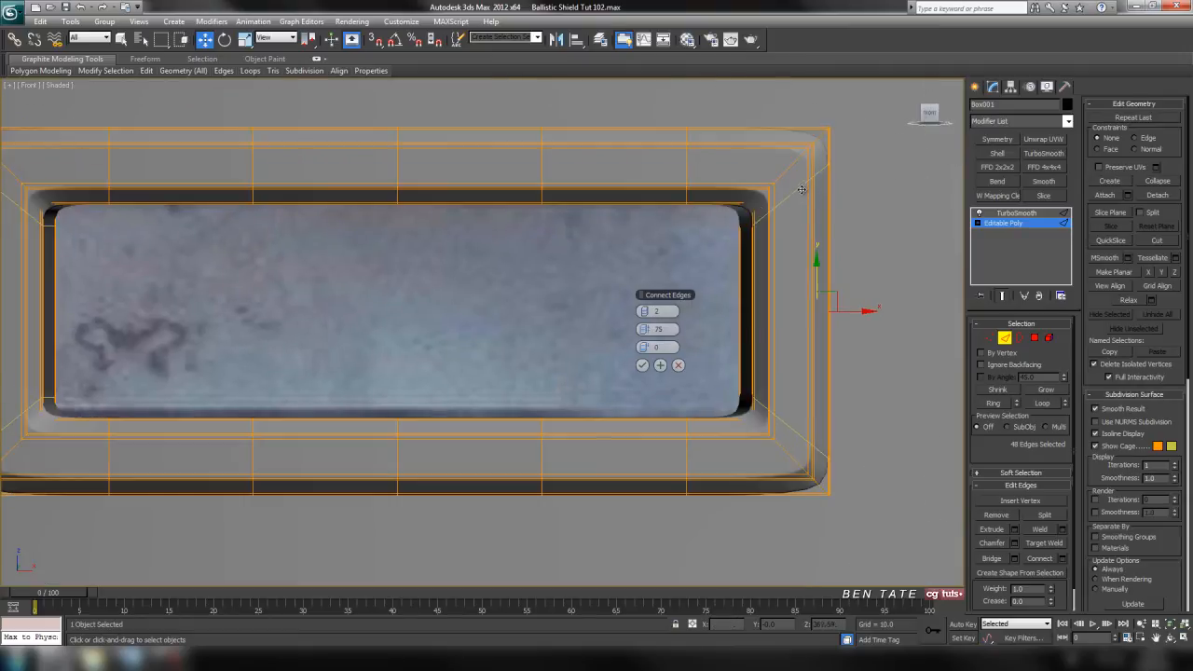
key(F4)
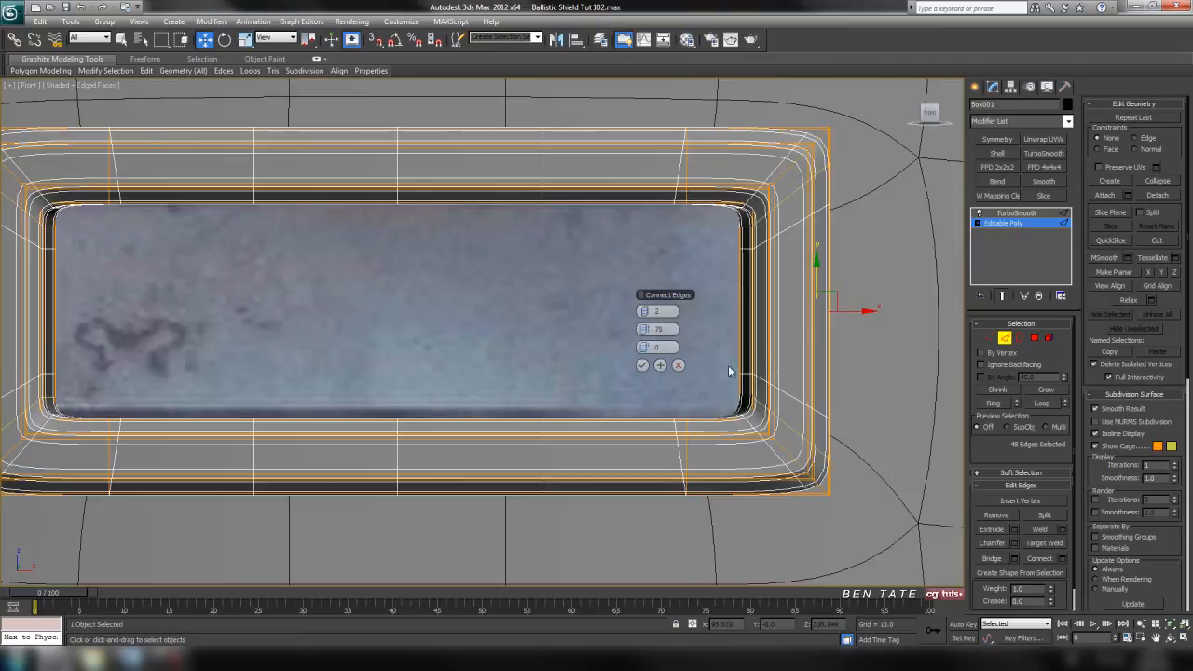
mouse_move(652, 330)
mouse_down()
mouse_move(639, 331)
mouse_move(661, 333)
mouse_up()
middle_drag(378, 341, 520, 384)
click(642, 364)
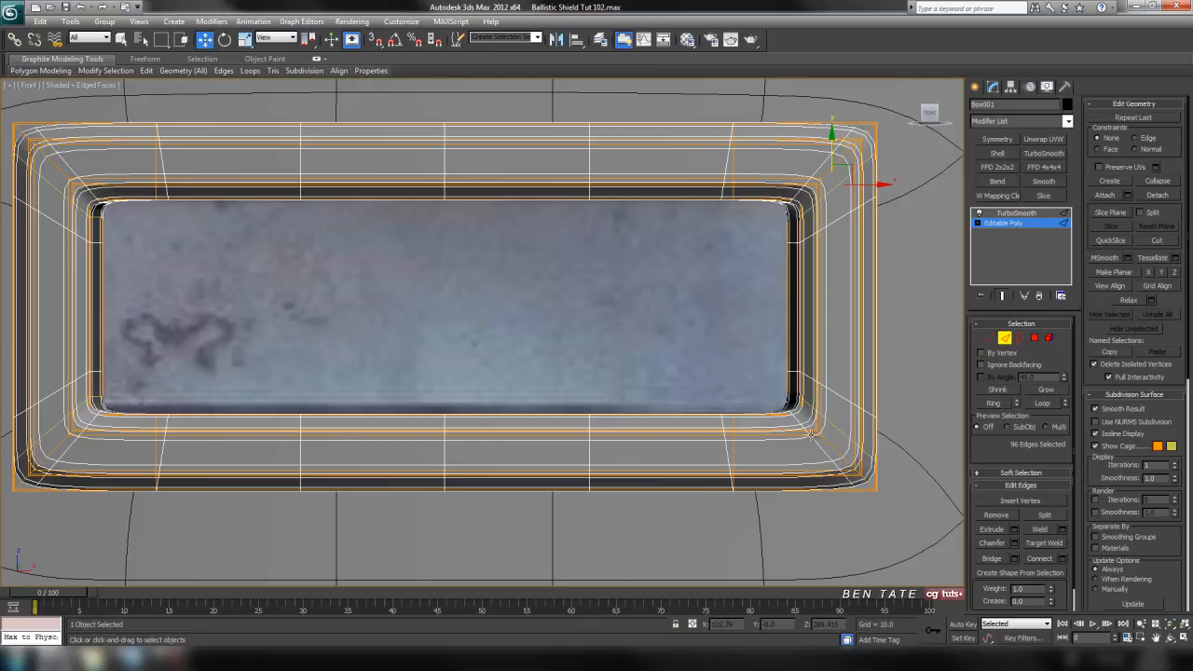
Return to the maximized Perspective view of the frame on the shield
key(alt+w)
right_click(889, 476)
key(alt+w)
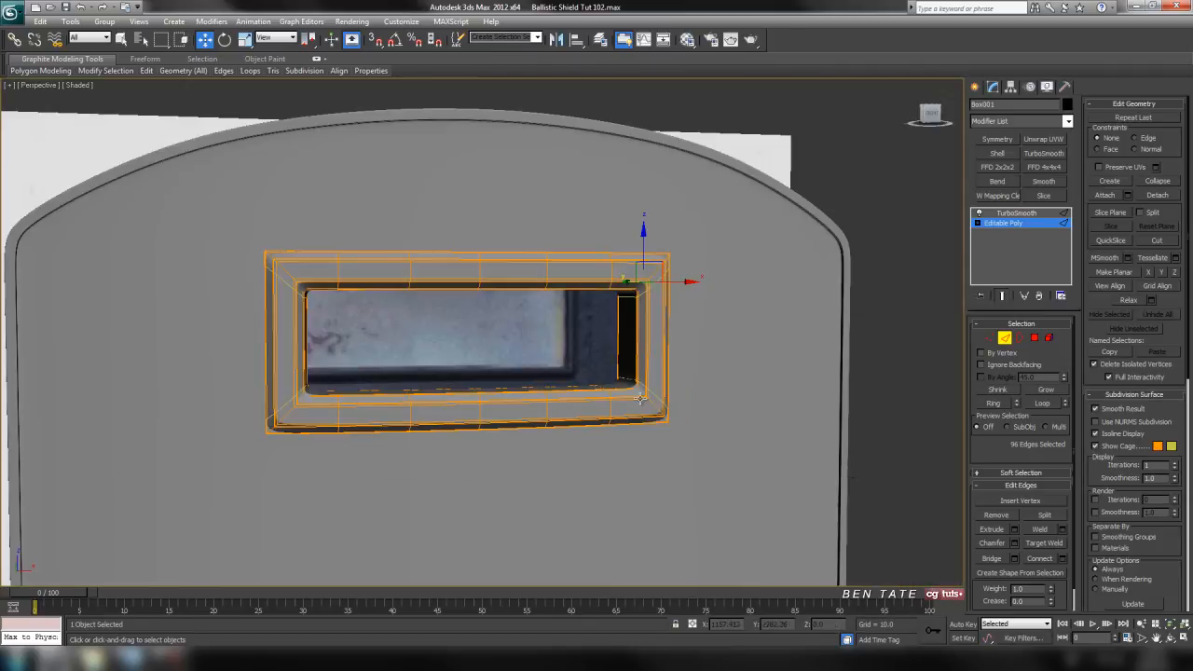
Turn off the end-result preview to compare the frame's cage, leave Edge level, and return to the TurboSmooth modifier
alt+middle_drag(640, 399, 685, 420)
middle_drag(543, 362, 587, 371)
click(1002, 297)
middle_drag(662, 362, 697, 339)
scroll(697, 339, up, 3)
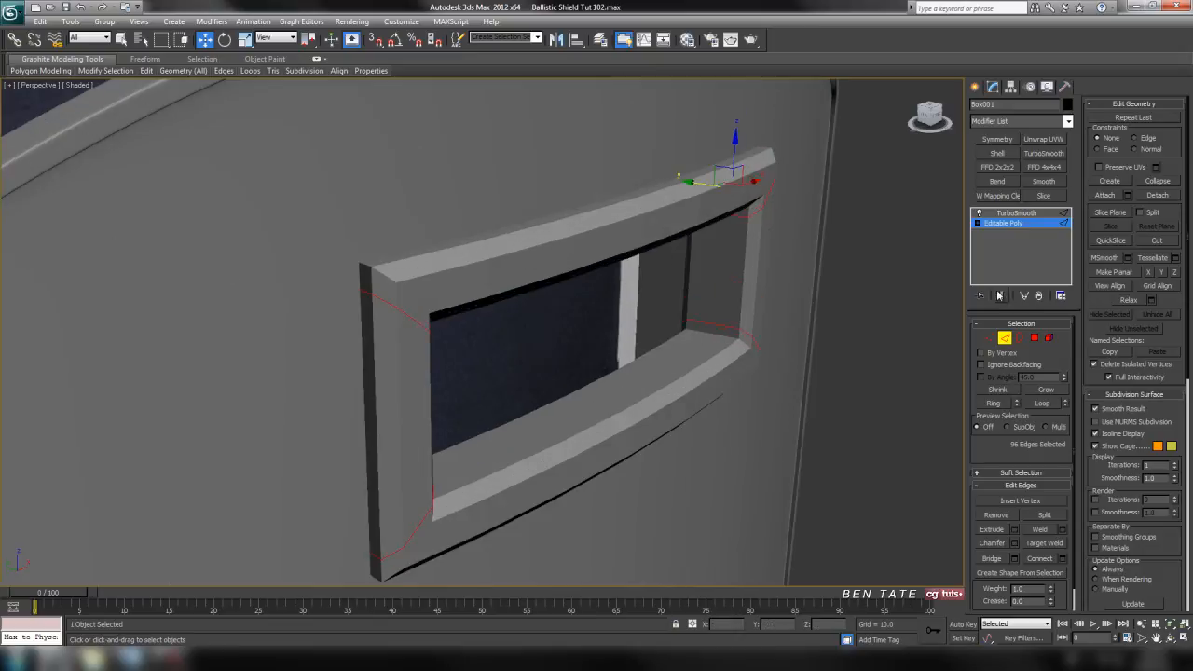
click(1003, 339)
click(1005, 214)
alt+middle_drag(751, 410, 601, 407)
In the Front view with TurboSmooth hidden, connect the vertical edges at both ends of the frame with 1 segment
key(alt+w)
right_click(820, 280)
key(alt+w)
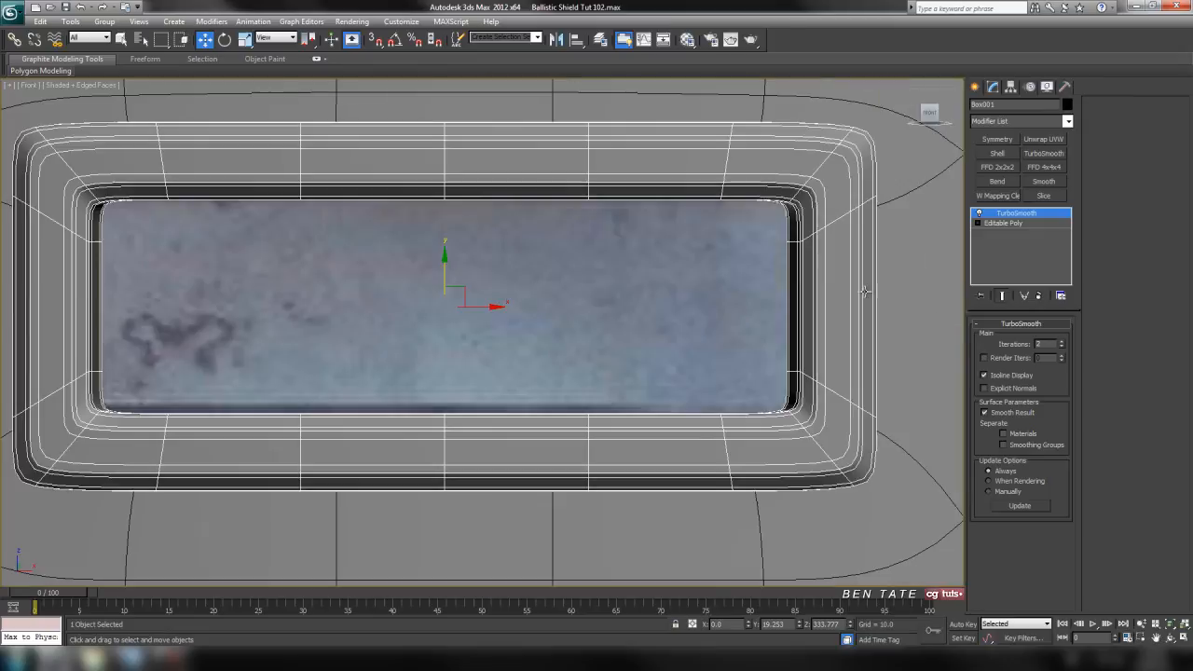
scroll(746, 279, down, 4)
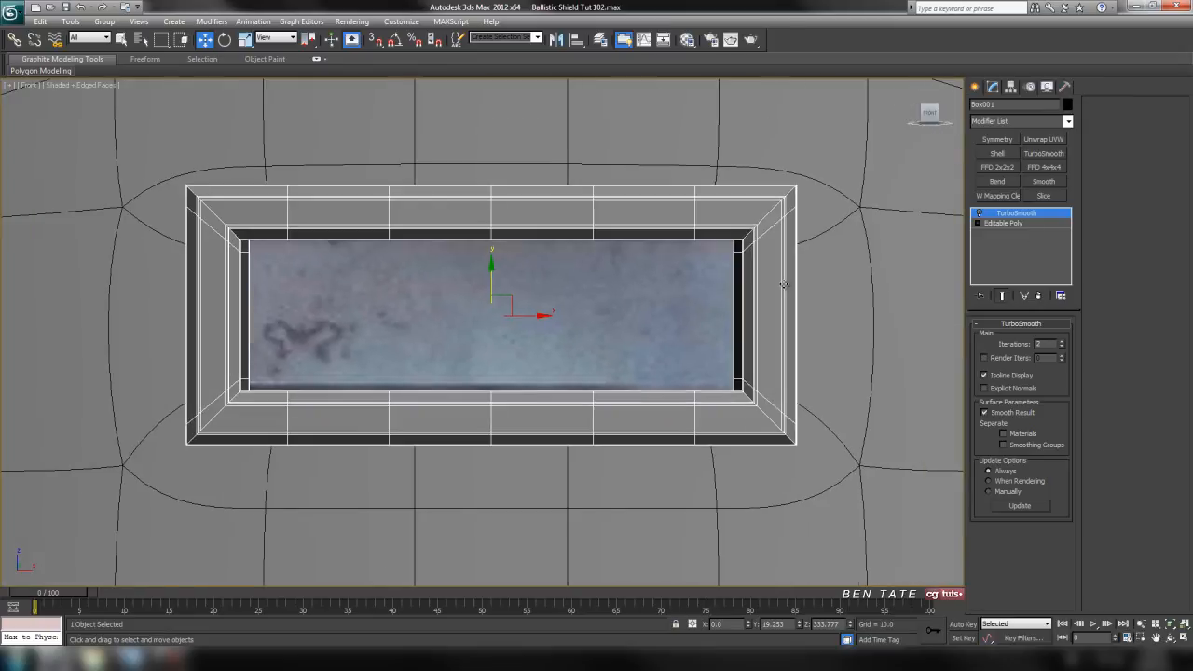
click(1004, 223)
click(1003, 338)
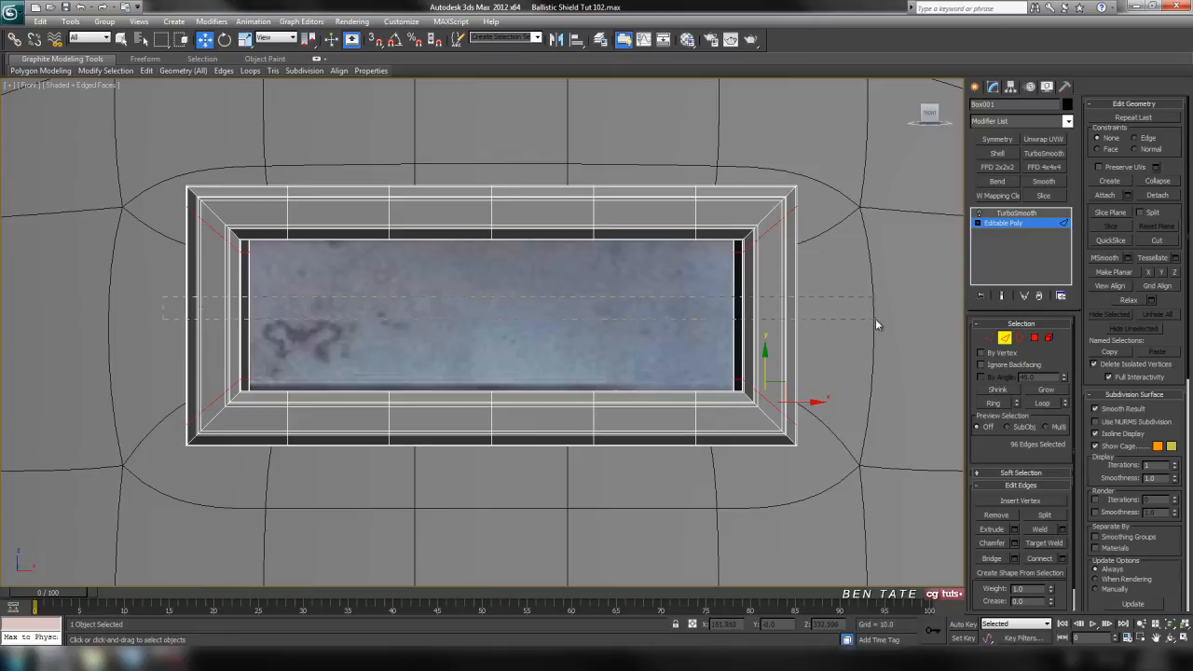
drag(875, 319, 877, 322)
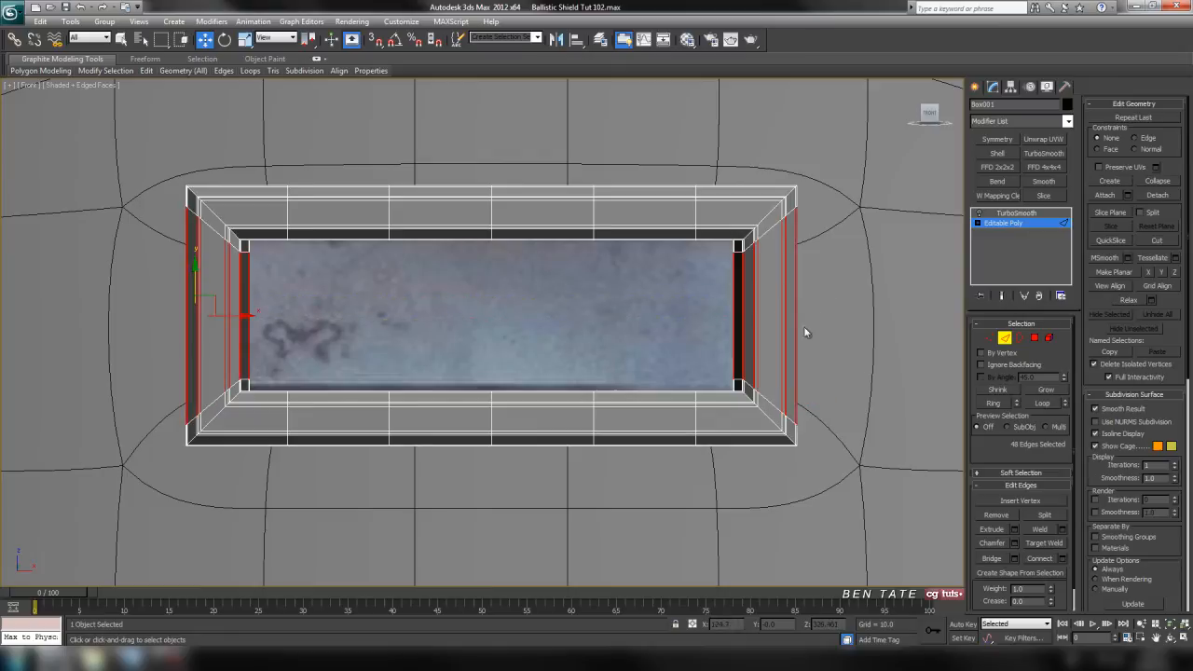
click(1063, 560)
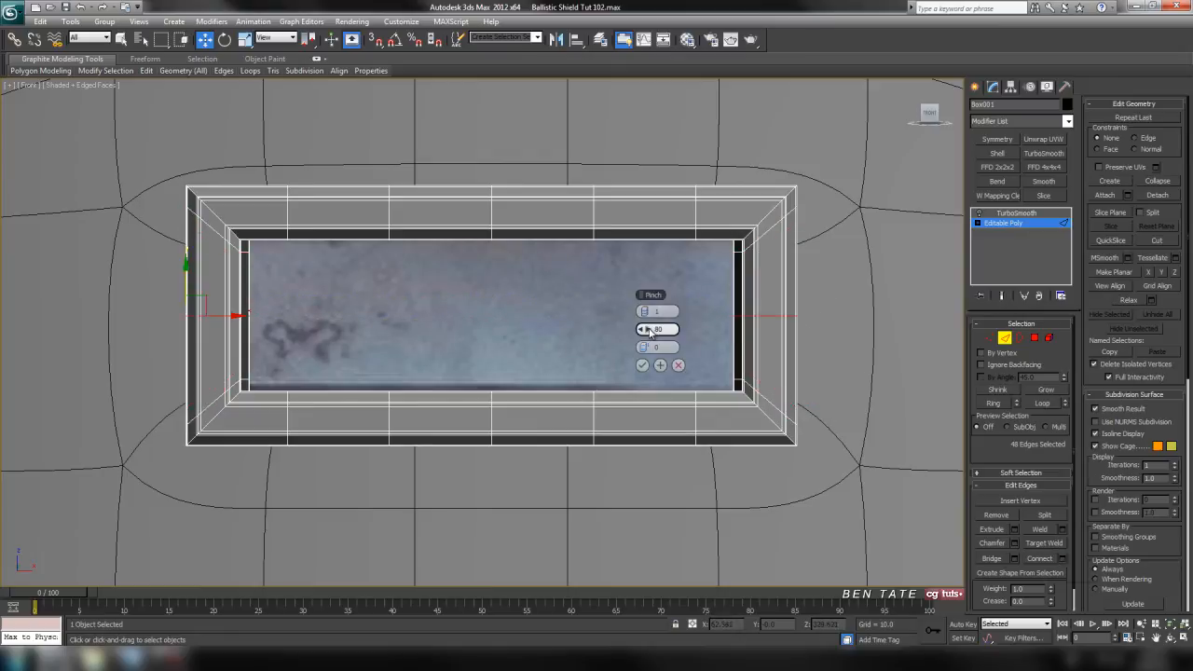
click(642, 366)
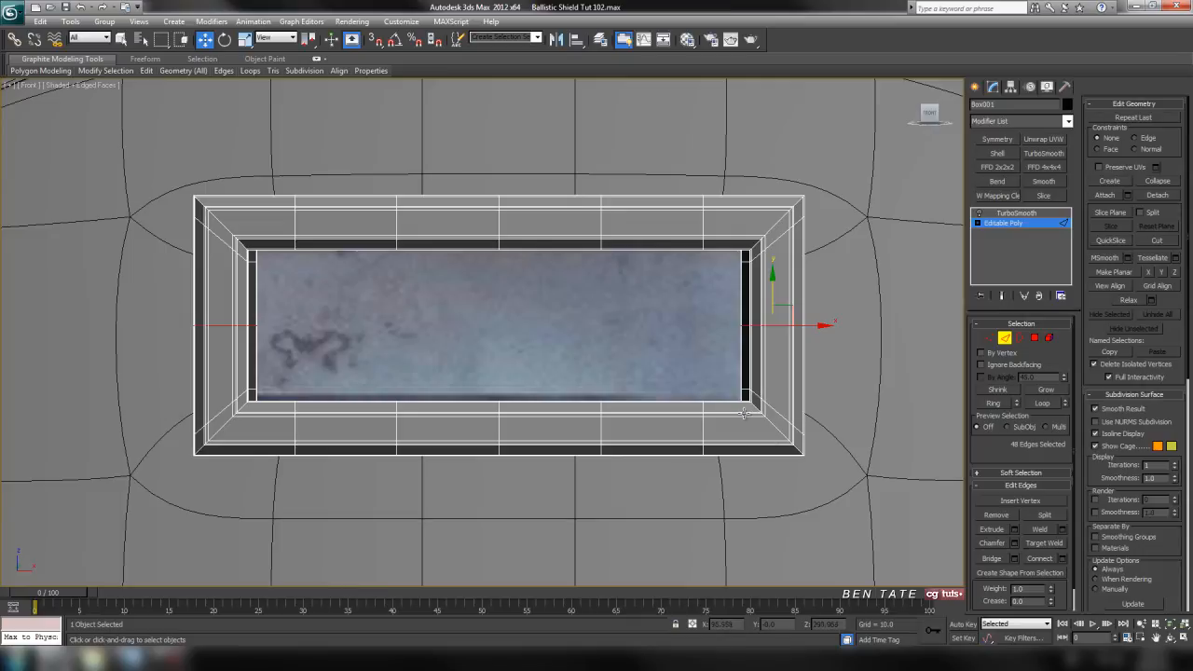
Select the horizontal edges in the frame's four corner sections, show TurboSmooth, and set Connect Edges to 2 segments
drag(721, 269, 729, 277)
ctrl+drag(727, 502, 730, 506)
ctrl+drag(283, 304, 290, 371)
ctrl+drag(287, 493, 288, 496)
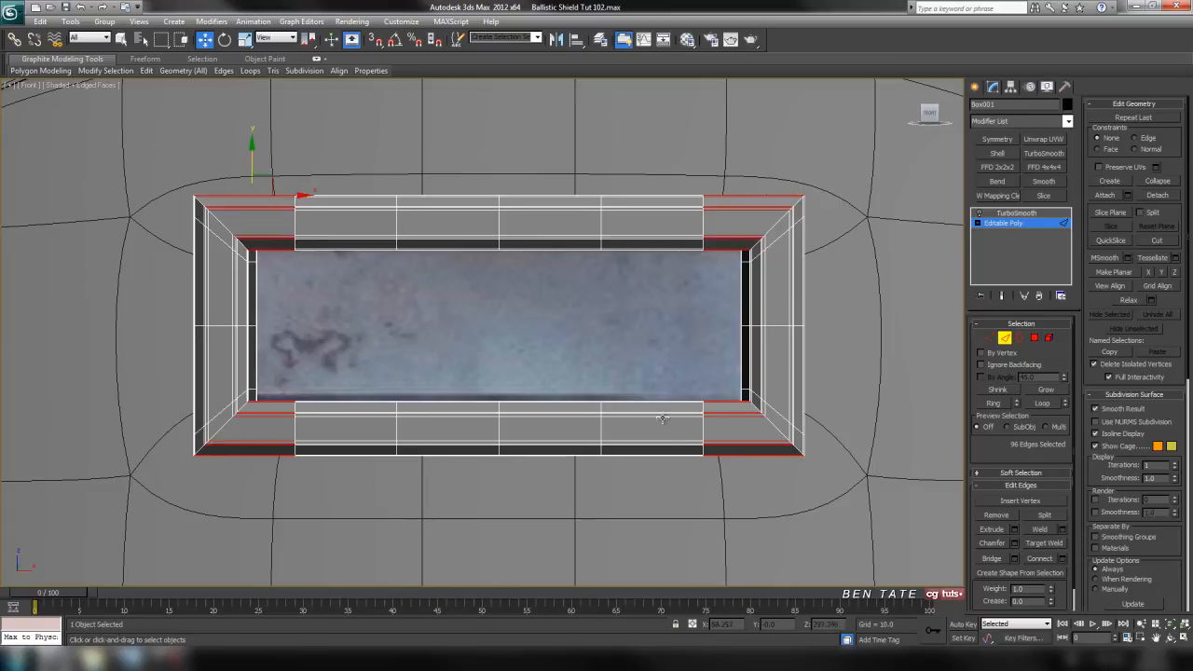
middle_drag(664, 419, 653, 418)
middle_drag(813, 348, 713, 331)
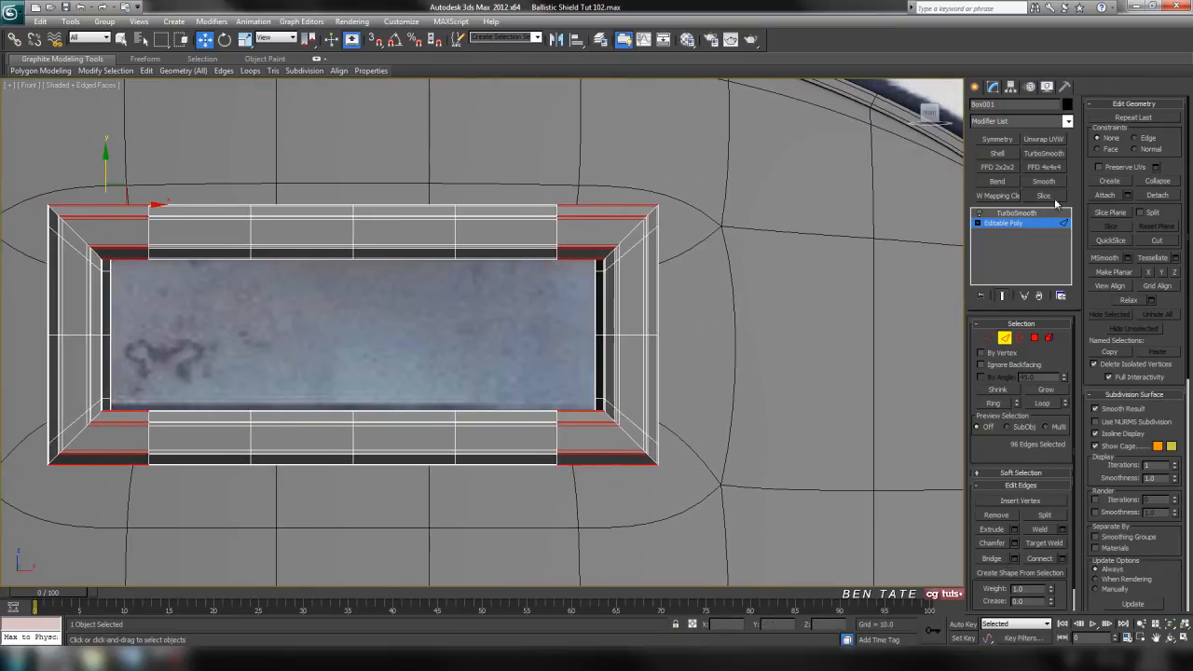
click(979, 214)
scroll(764, 279, up, 6)
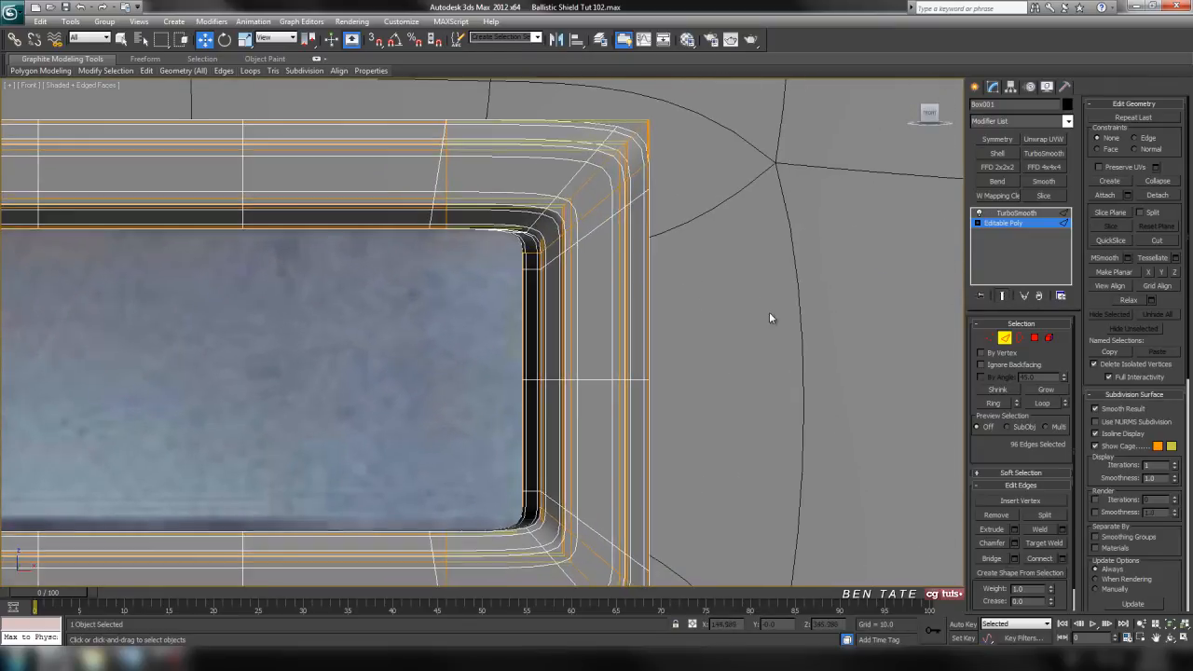
click(1062, 559)
middle_drag(754, 376, 805, 348)
scroll(824, 325, down, 4)
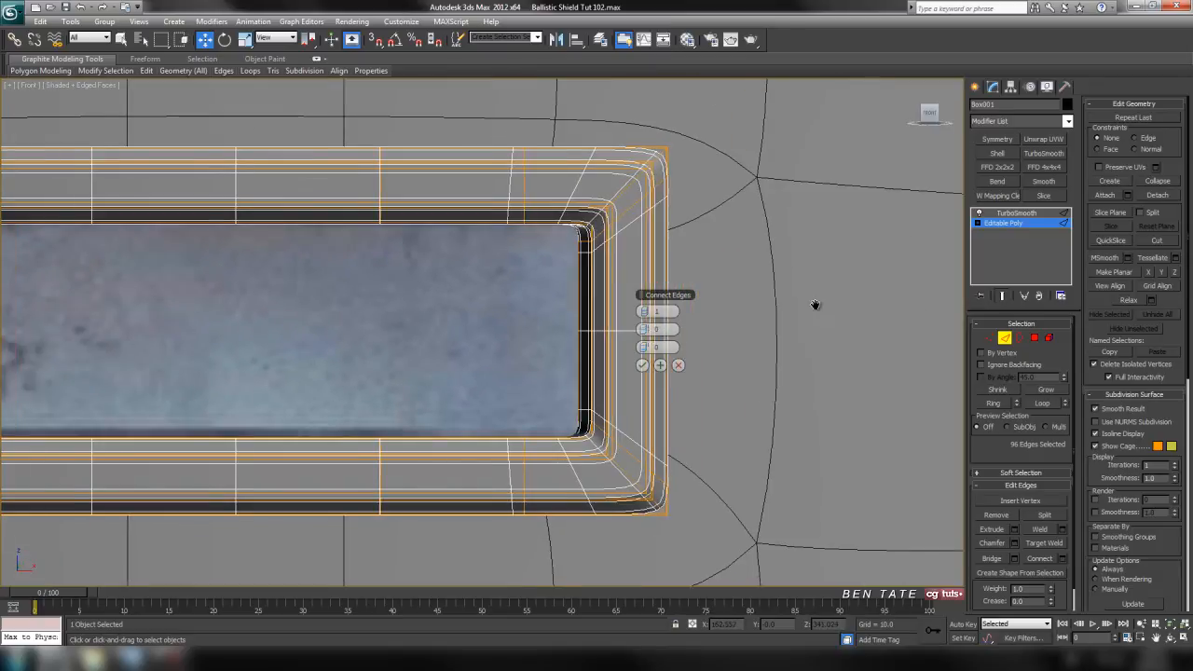
click(649, 311)
middle_drag(735, 310, 729, 341)
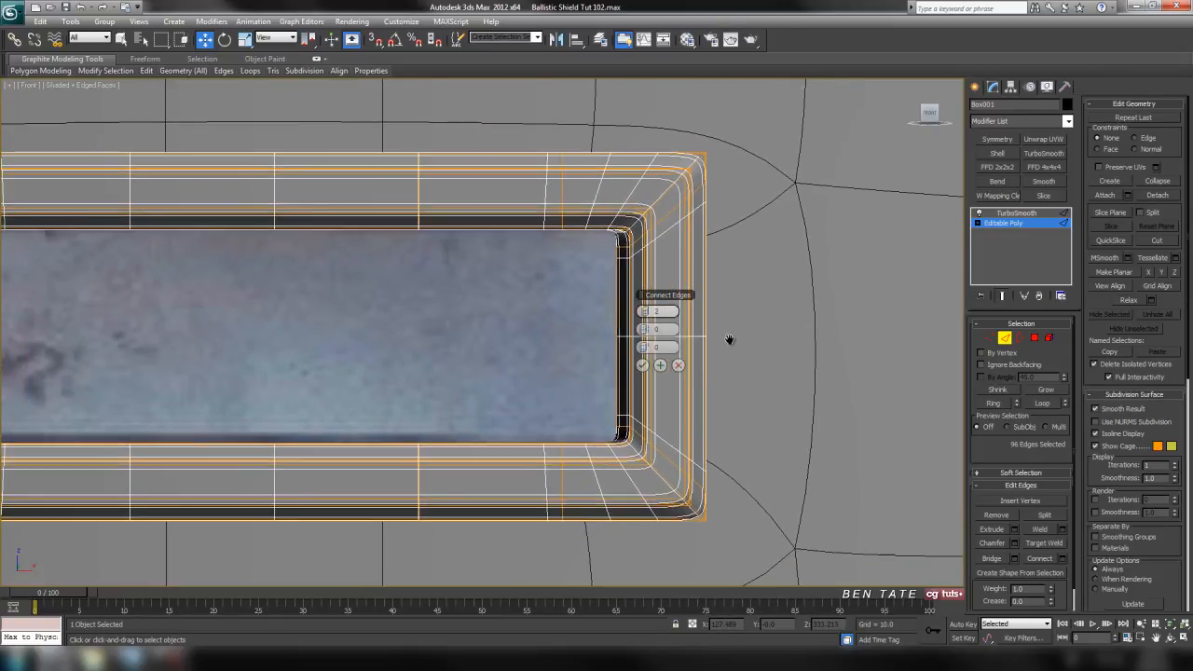
In the Perspective view, set the Connect Edges pinch to 16 and apply the new corner loops
key(alt+w)
middle_click(798, 466)
key(alt+w)
mouse_move(654, 349)
alt+middle_down()
mouse_move(693, 409)
mouse_move(673, 413)
mouse_move(659, 363)
alt+middle_up()
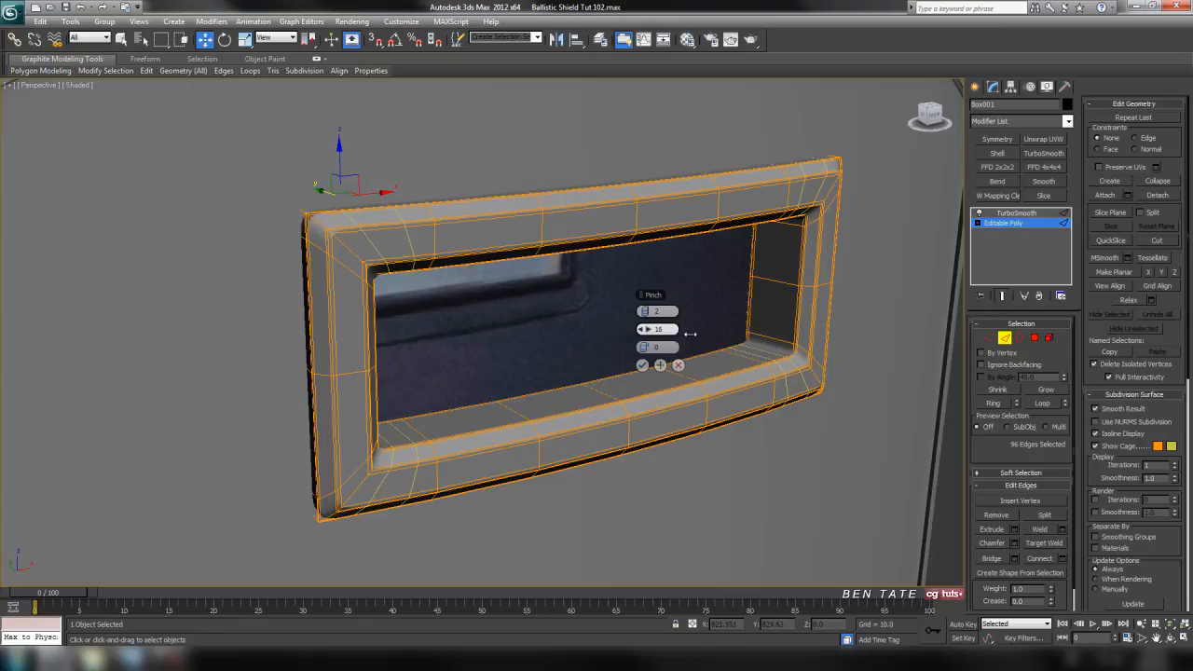
click(642, 365)
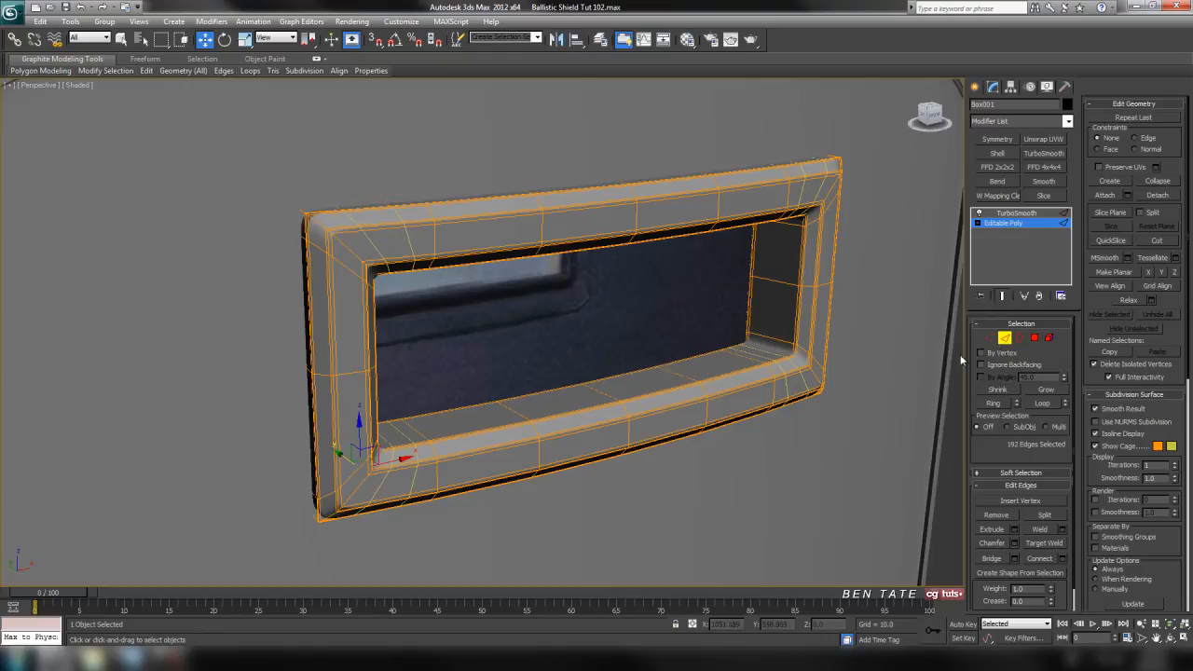
Leave Edge level, return to the TurboSmooth modifier, and inspect the smoothed frame against the shield
click(1005, 339)
click(1016, 213)
alt+middle_drag(819, 336, 753, 326)
middle_drag(908, 266, 846, 308)
scroll(703, 312, down, 3)
scroll(820, 326, up, 6)
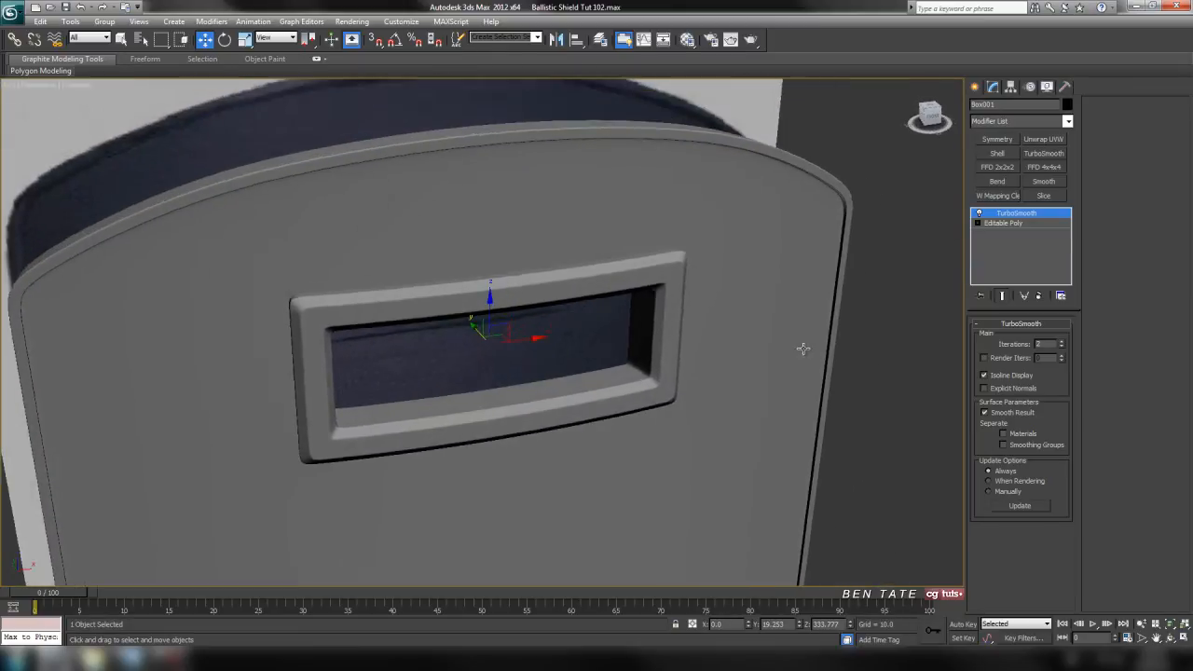
Show edged faces and the frame's unsmoothed cage, and enter Edge level of the Editable Poly
click(992, 225)
middle_drag(877, 304, 824, 334)
key(F4)
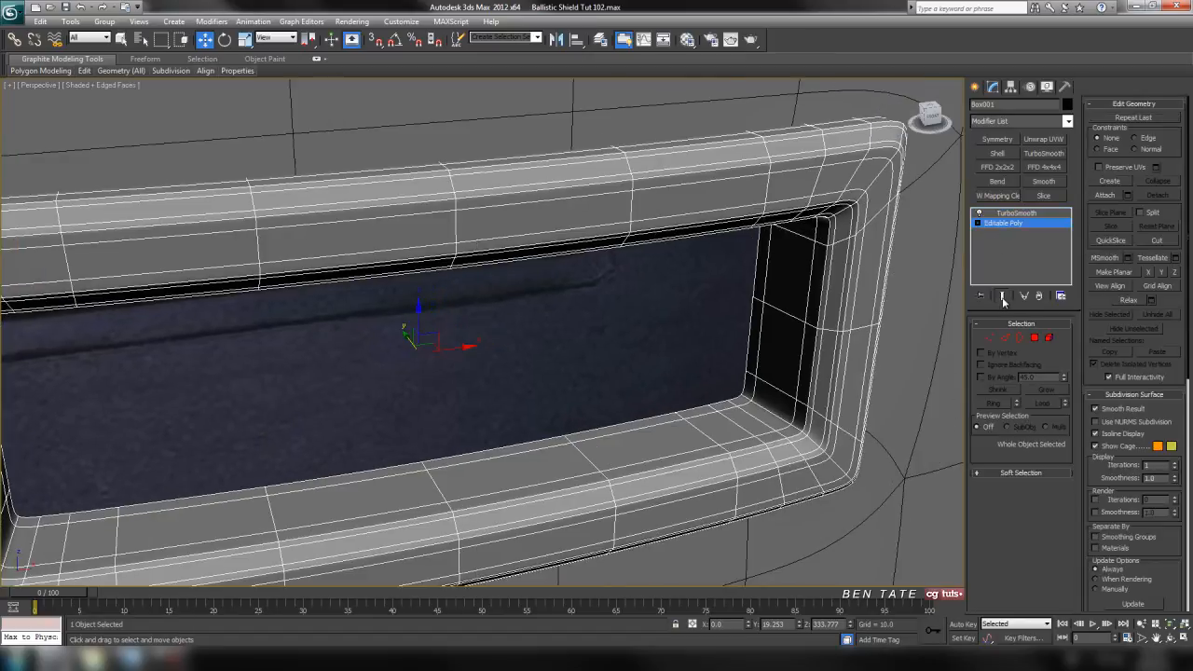
alt+middle_drag(895, 300, 827, 354)
click(1006, 338)
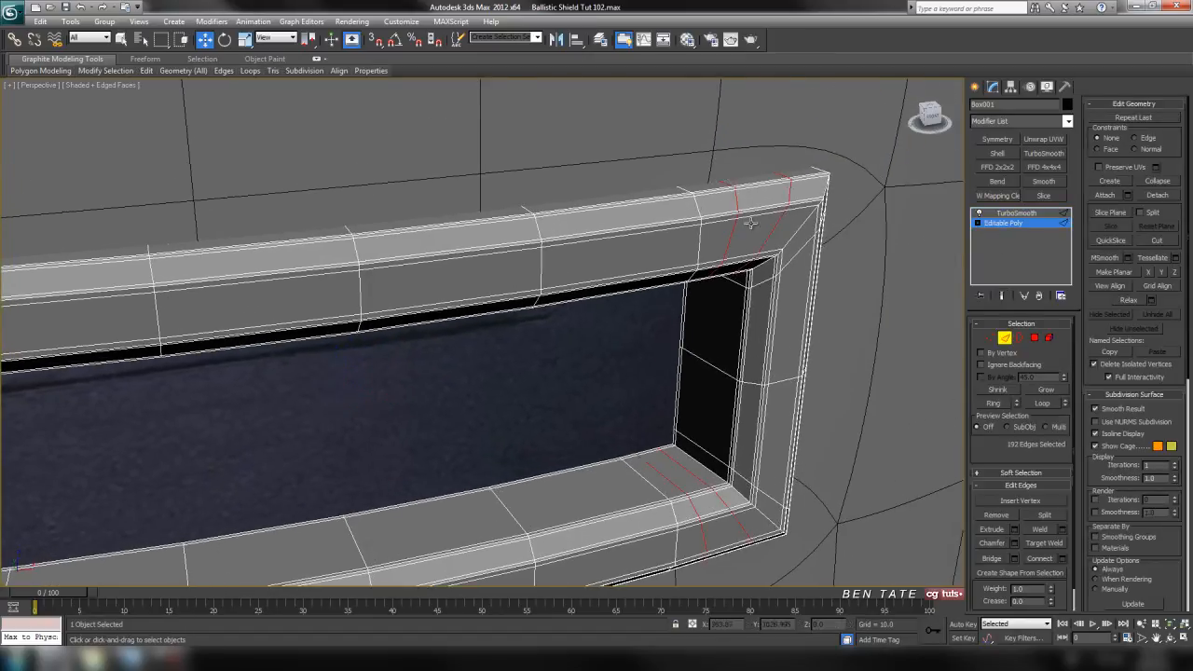
alt+middle_drag(722, 315, 694, 302)
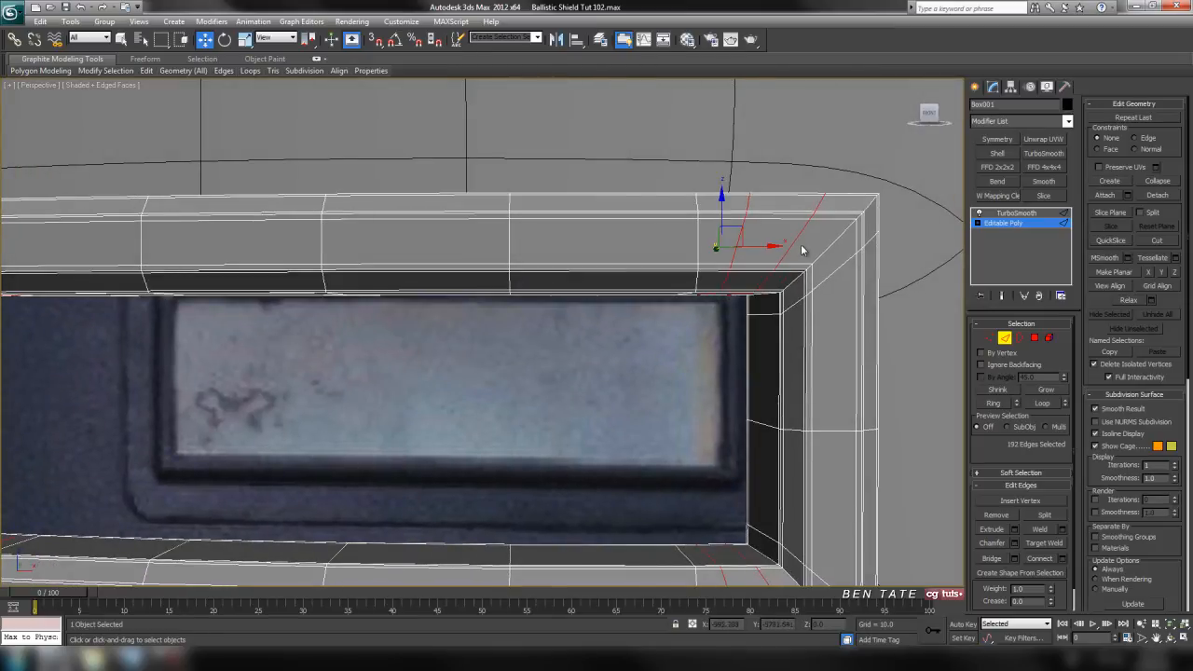
Select the new edge loops farther from the corners at both ends of the frame and remove them
click(735, 246)
alt+middle_drag(736, 246, 732, 365)
ctrl+click(743, 425)
middle_drag(743, 421, 452, 254)
ctrl+click(343, 122)
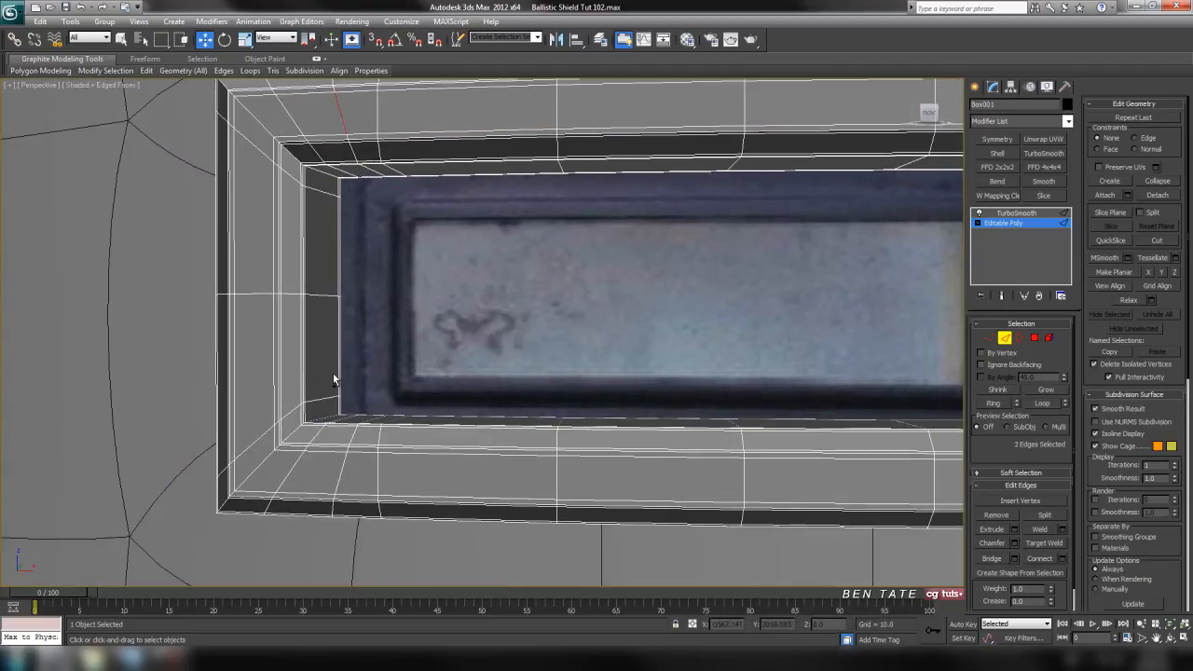
ctrl+click(343, 475)
click(1049, 408)
middle_drag(755, 325, 737, 329)
key(alt+w)
middle_click(731, 197)
key(alt+w)
middle_drag(662, 221, 869, 235)
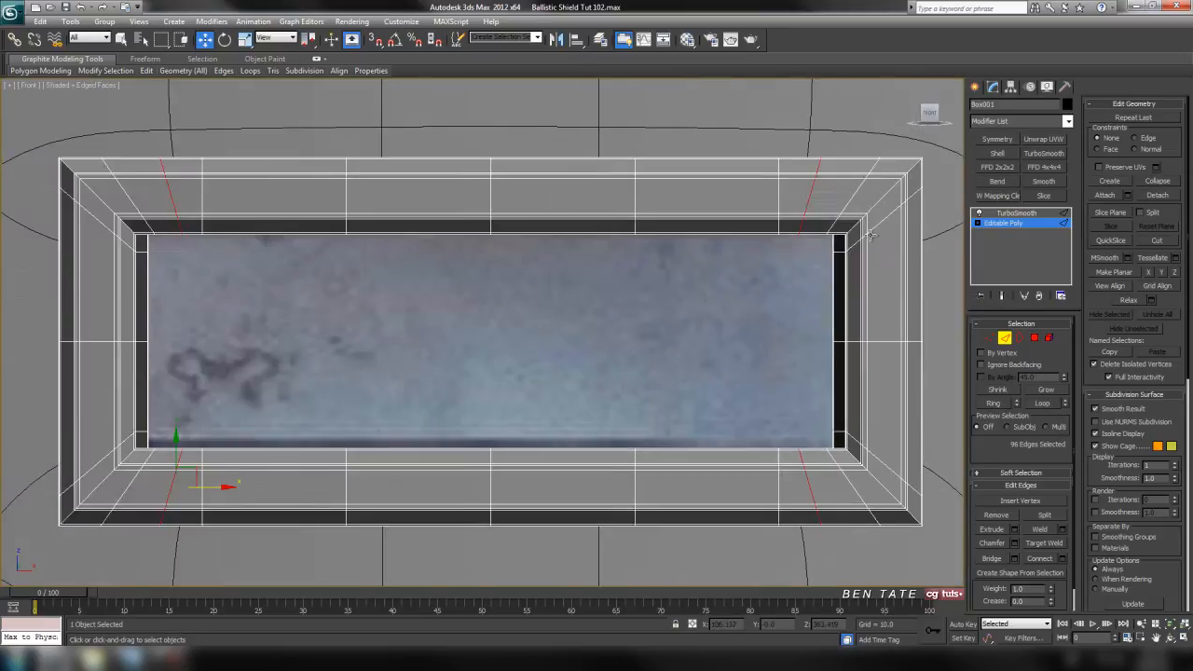
scroll(760, 263, down, 3)
scroll(663, 328, up, 5)
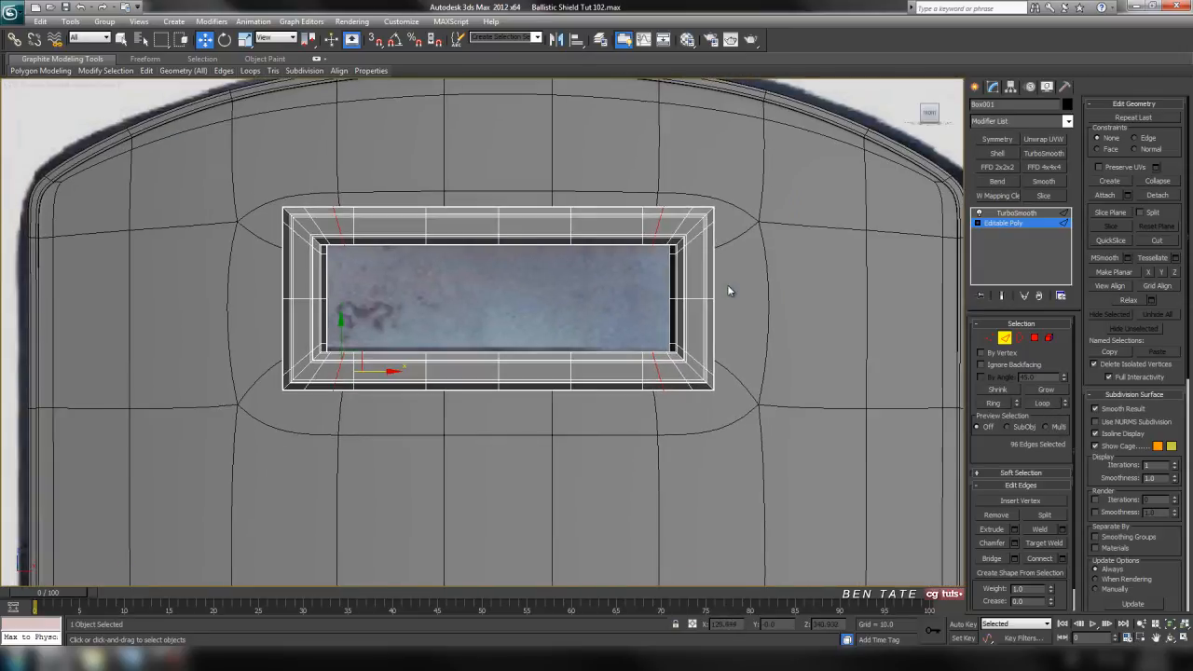
click(772, 299)
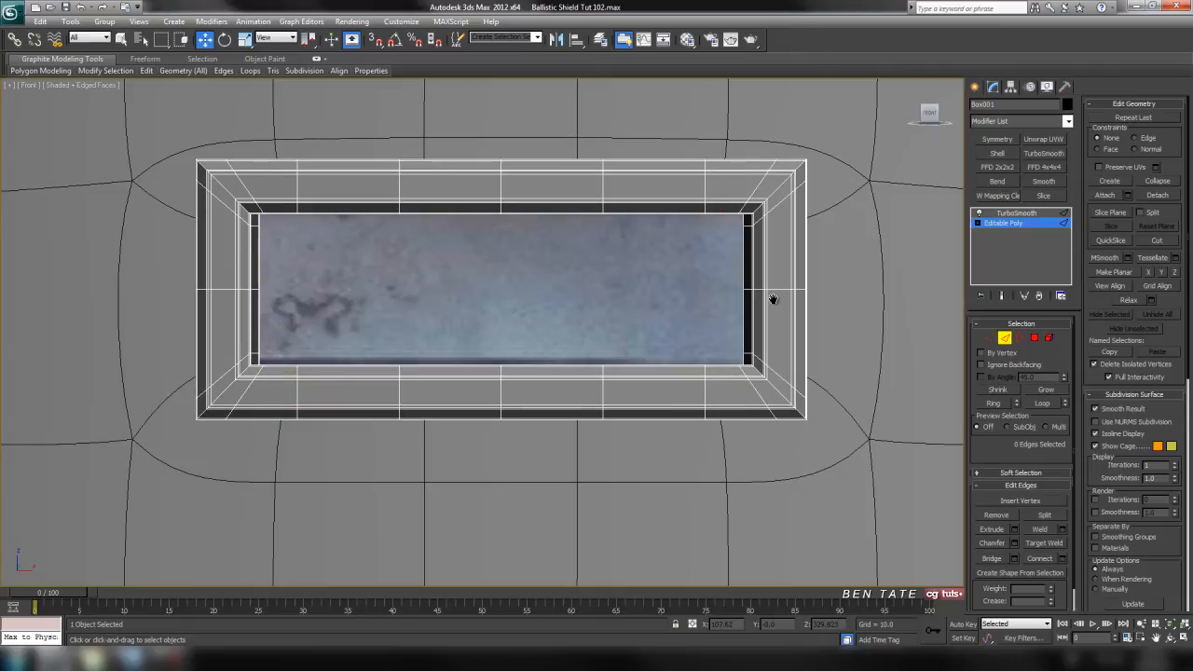
Return to the TurboSmooth modifier and review the frame on the shield in the Perspective view without edged faces
click(1004, 339)
click(1009, 214)
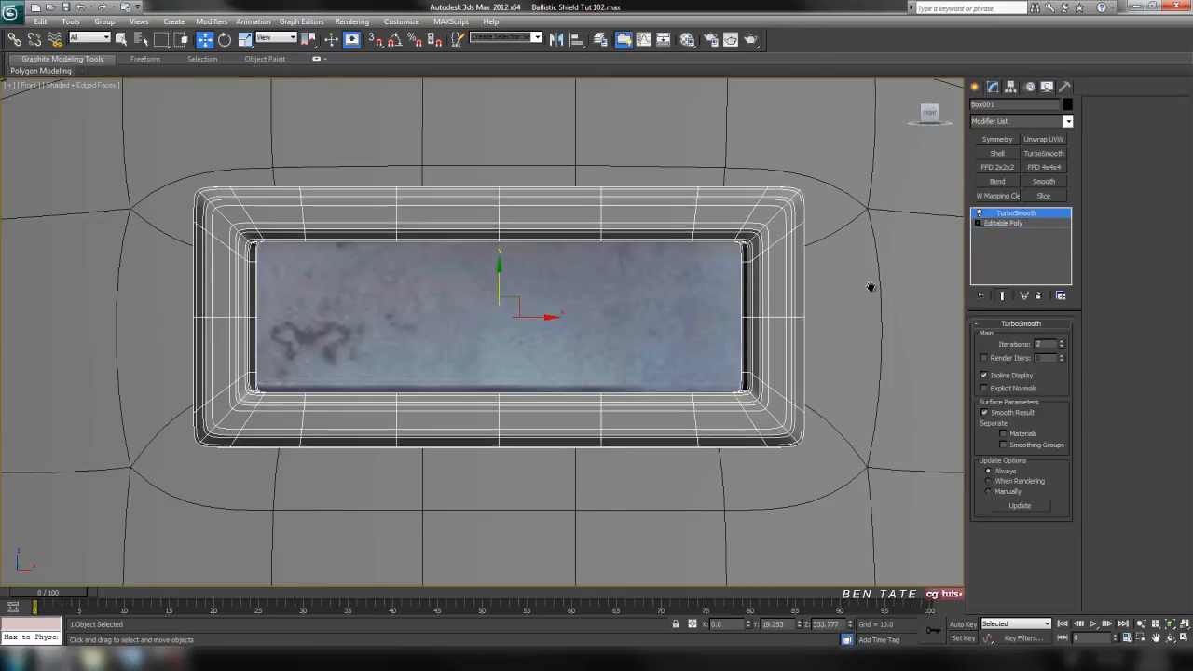
key(alt+w)
right_click(736, 384)
key(alt+w)
mouse_move(715, 387)
alt+middle_down()
mouse_move(765, 416)
mouse_move(748, 418)
mouse_move(814, 420)
mouse_move(857, 439)
mouse_move(764, 368)
mouse_move(721, 401)
mouse_move(749, 290)
alt+middle_up()
key(F4)
scroll(766, 414, down, 5)
scroll(728, 401, down, 3)
scroll(748, 290, down, 3)
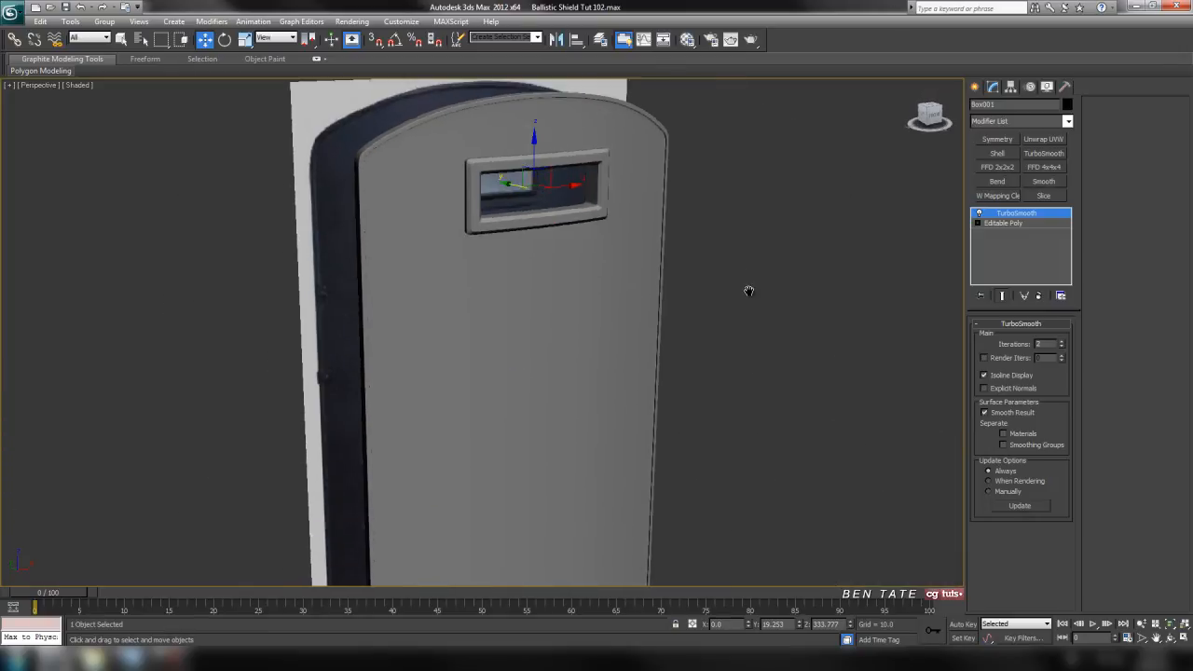
Switch to the maximized Front view and frame the whole shield against its reference image
key(alt+w)
right_click(750, 290)
key(alt+w)
scroll(738, 358, down, 8)
scroll(743, 277, up, 2)
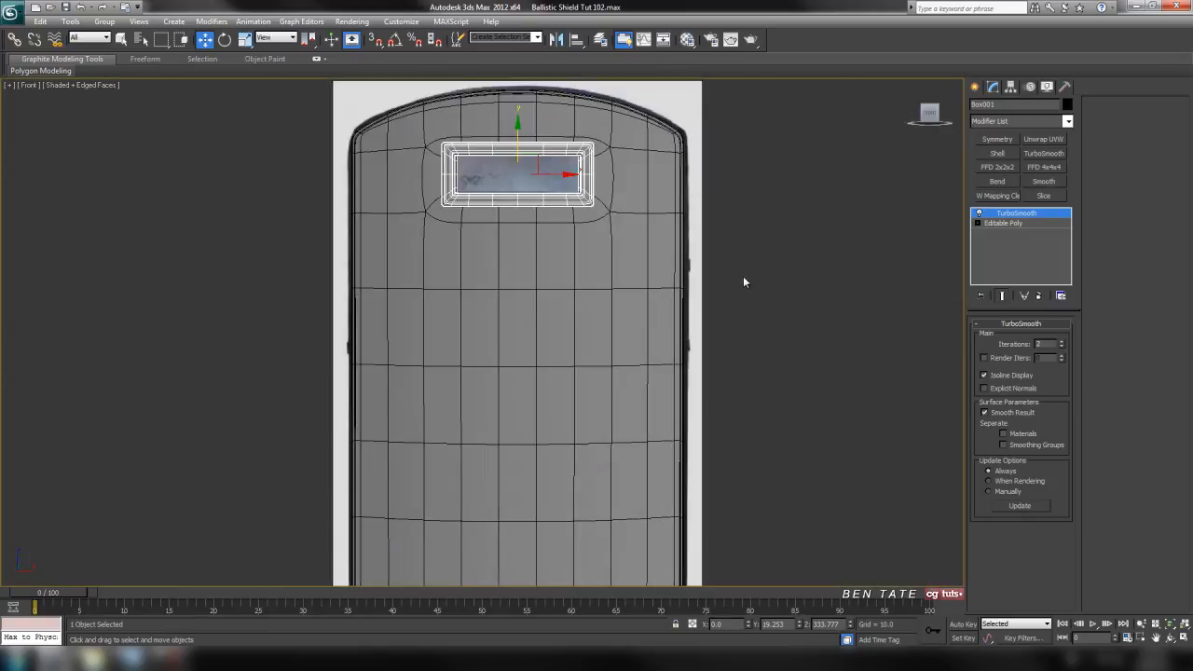
scroll(767, 215, down, 2)
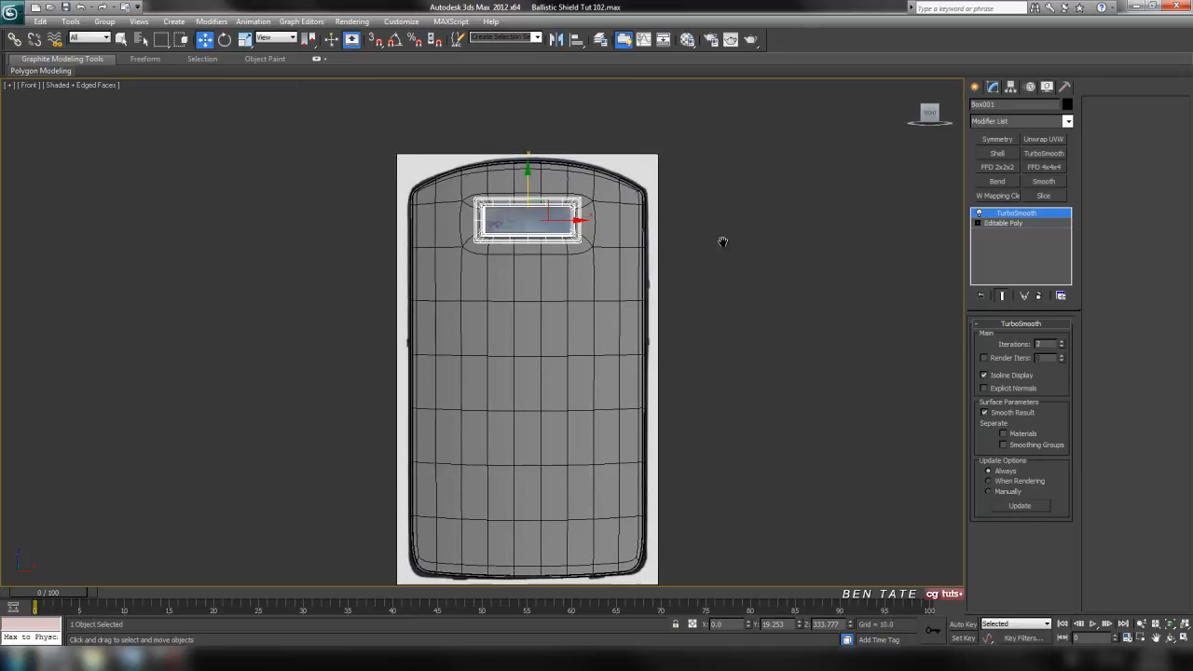